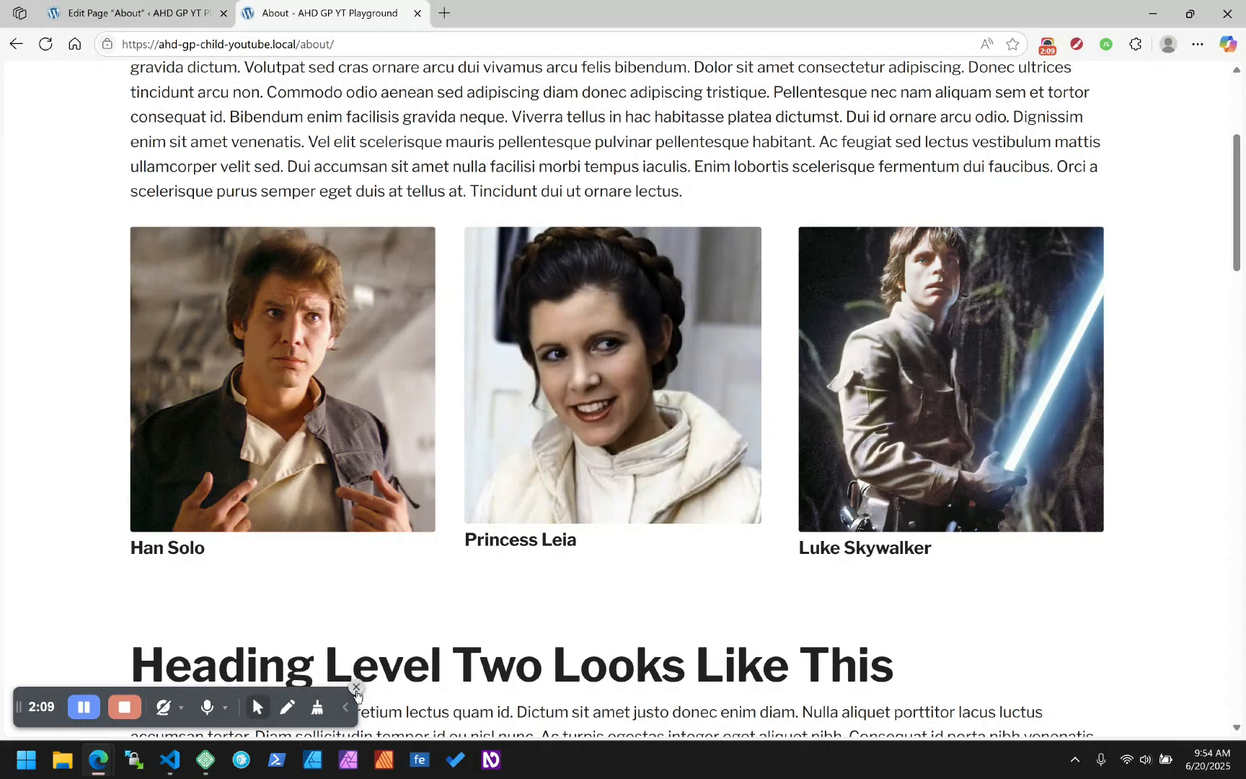
# Step: Return to the WordPress admin's page list and open the About page for editing
pyautogui.click(356, 689)
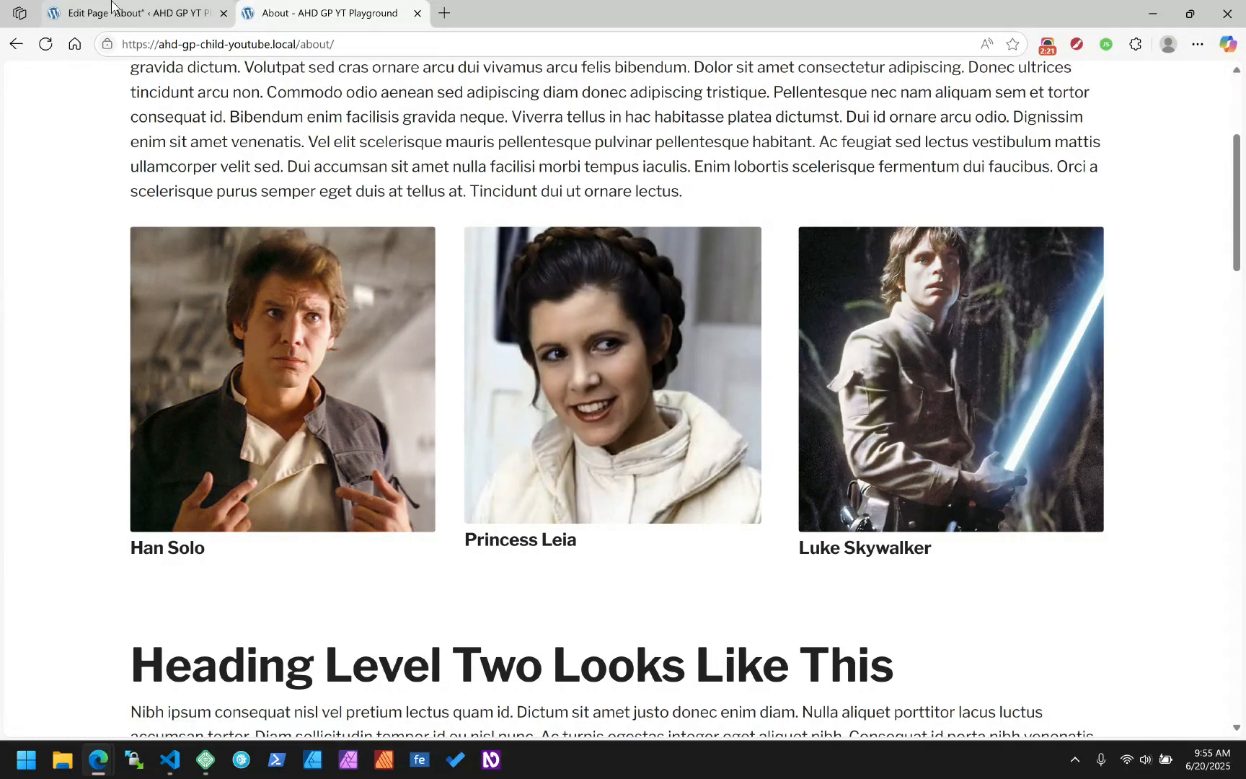
pyautogui.click(113, 13)
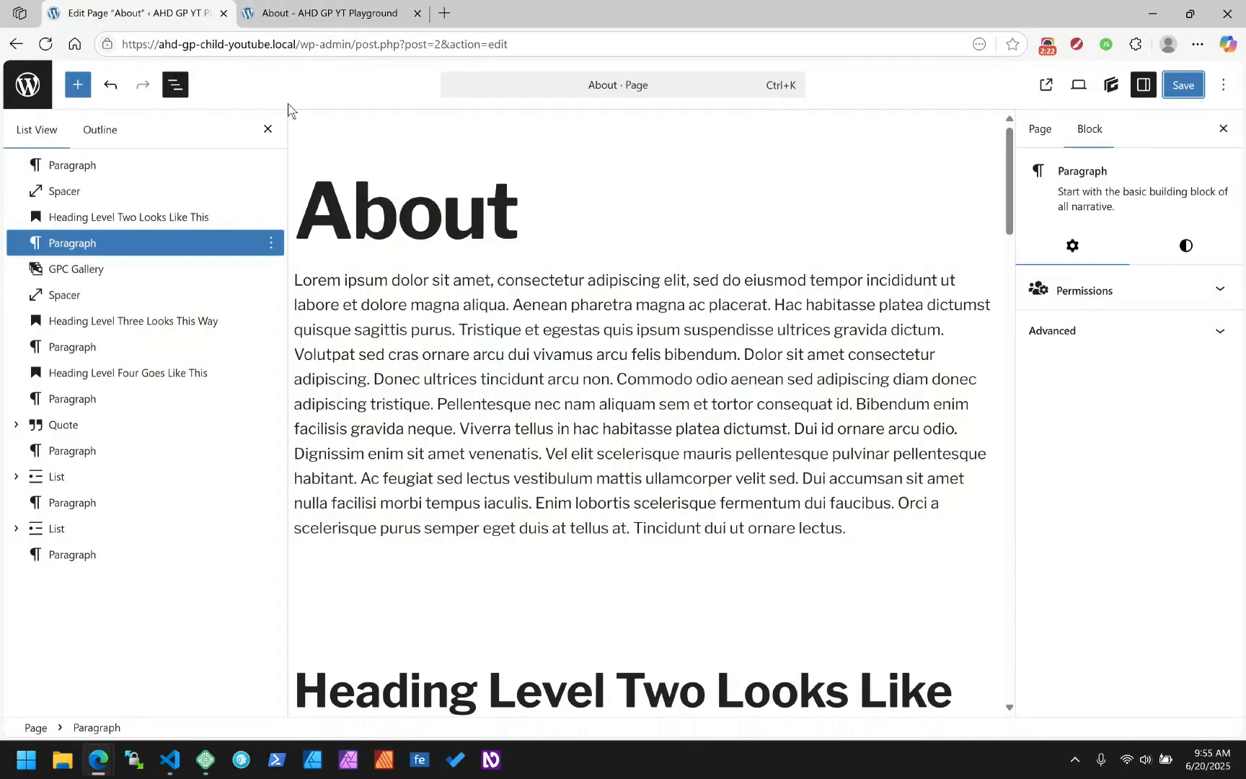
pyautogui.click(26, 94)
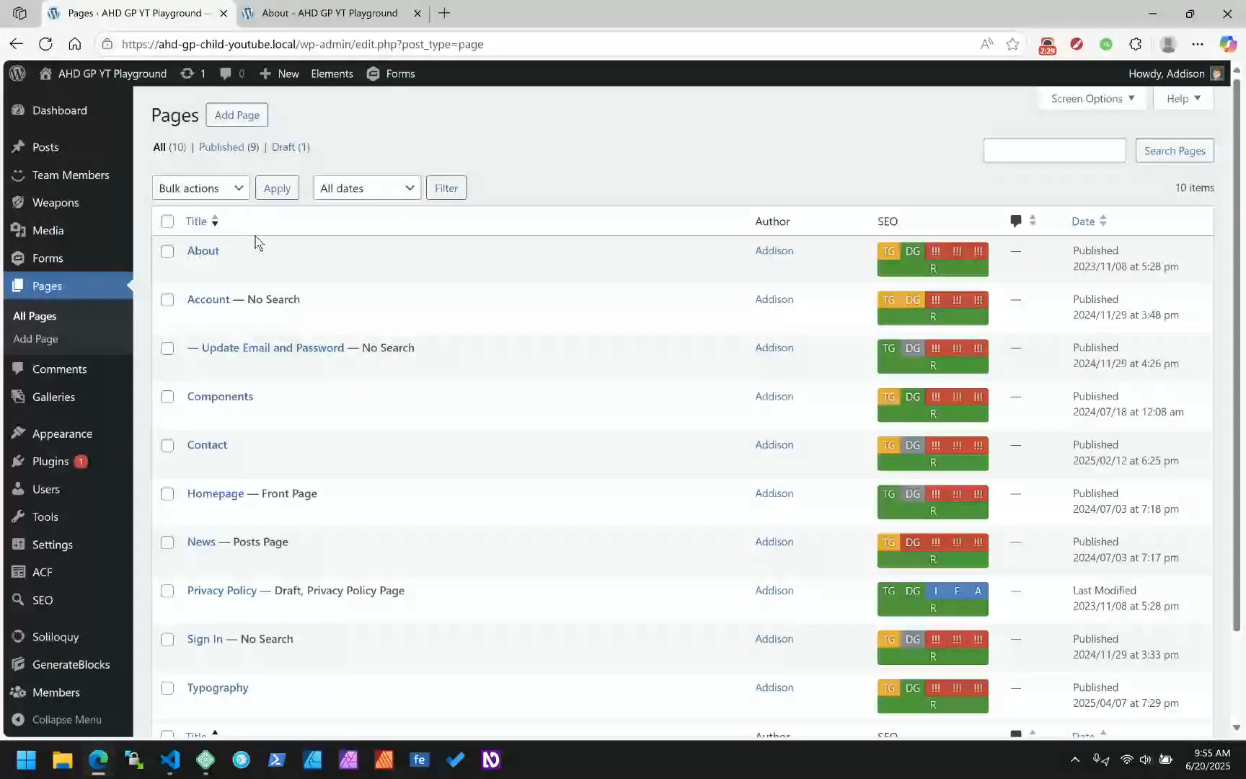
pyautogui.click(205, 251)
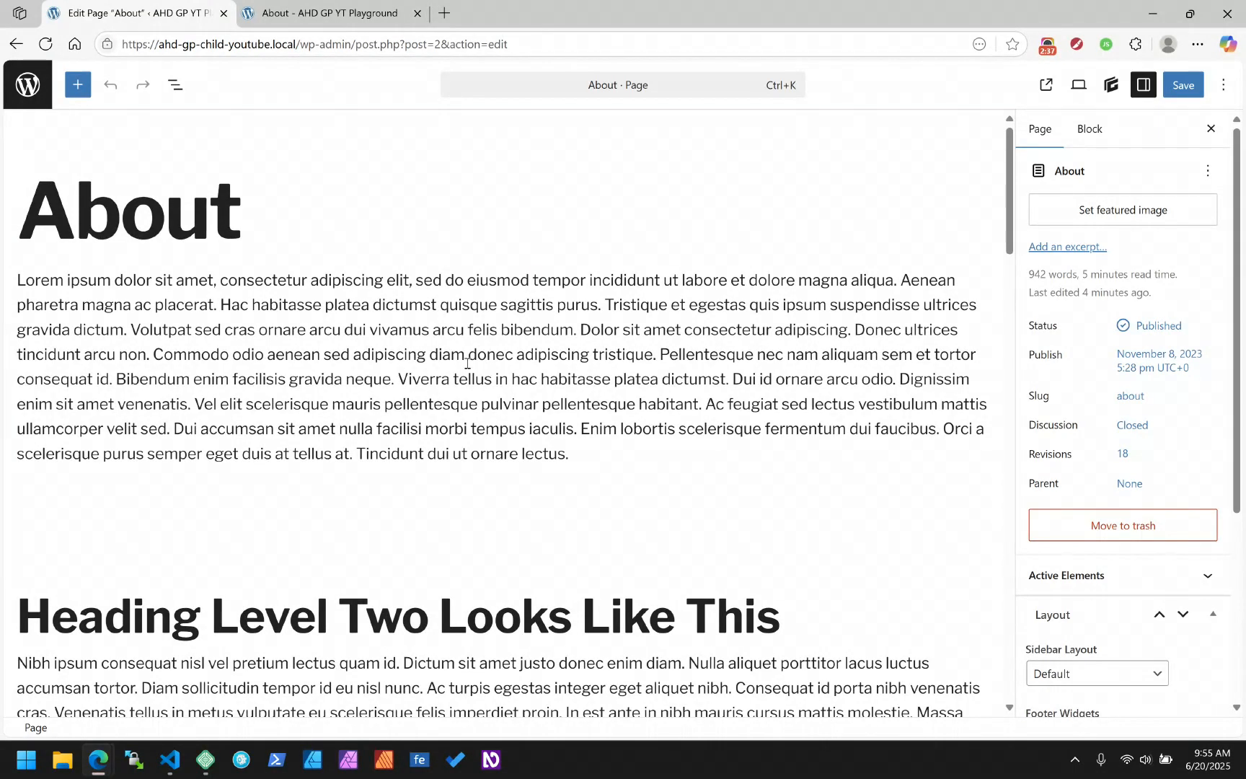
# Step: Insert a Container block directly after the About page's first paragraph
pyautogui.scroll(-2, 468, 362)
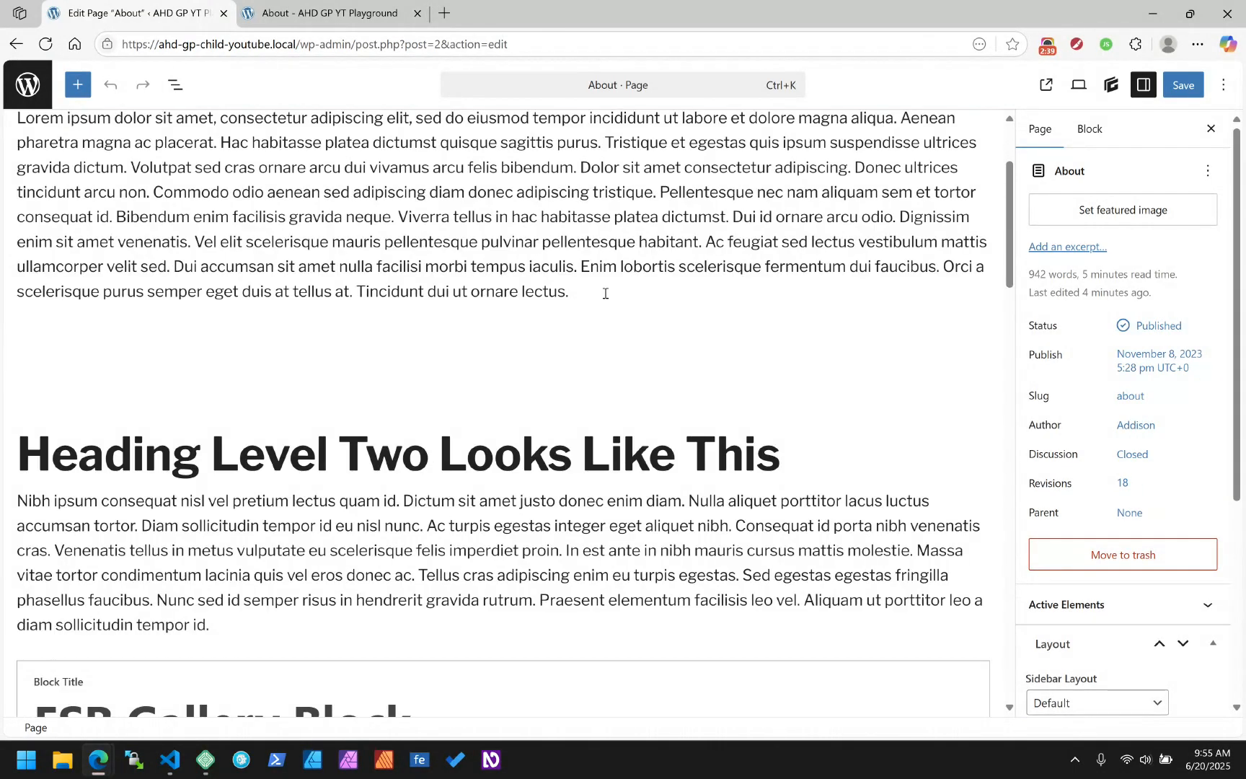
pyautogui.click(606, 293)
pyautogui.press('Return')
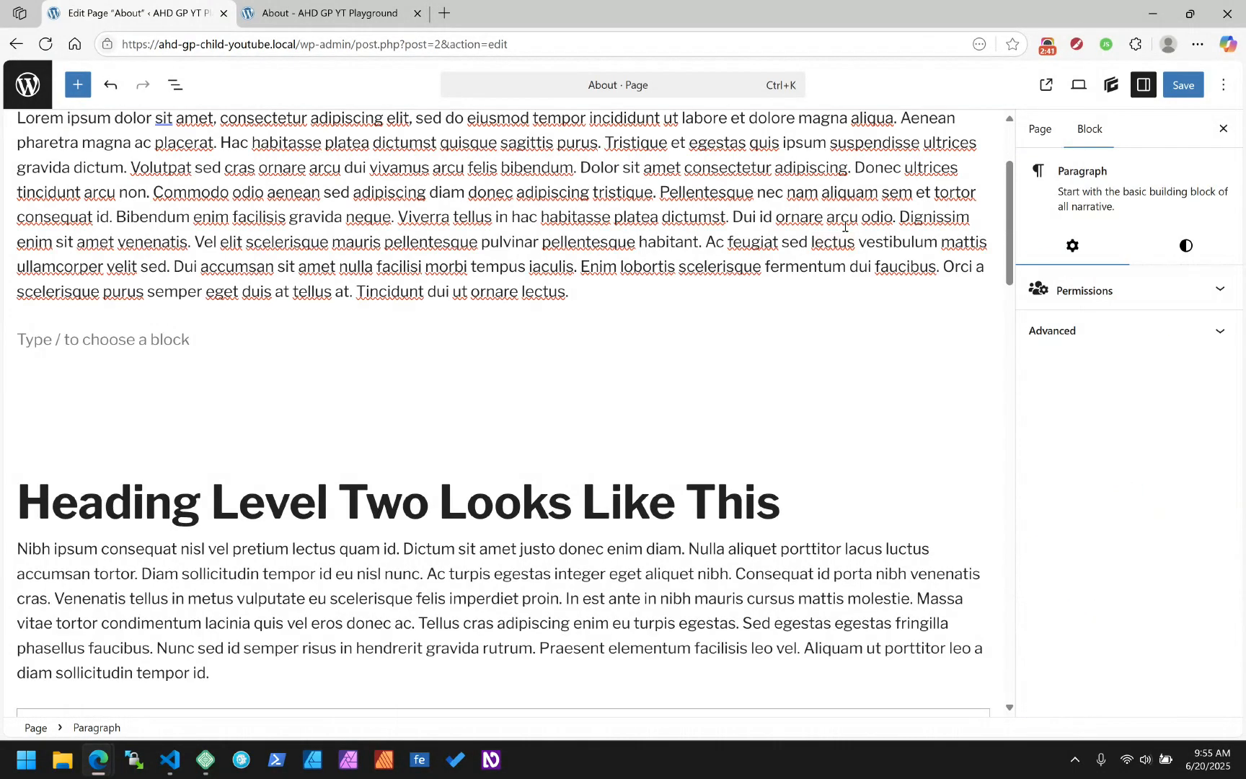
pyautogui.write('/')
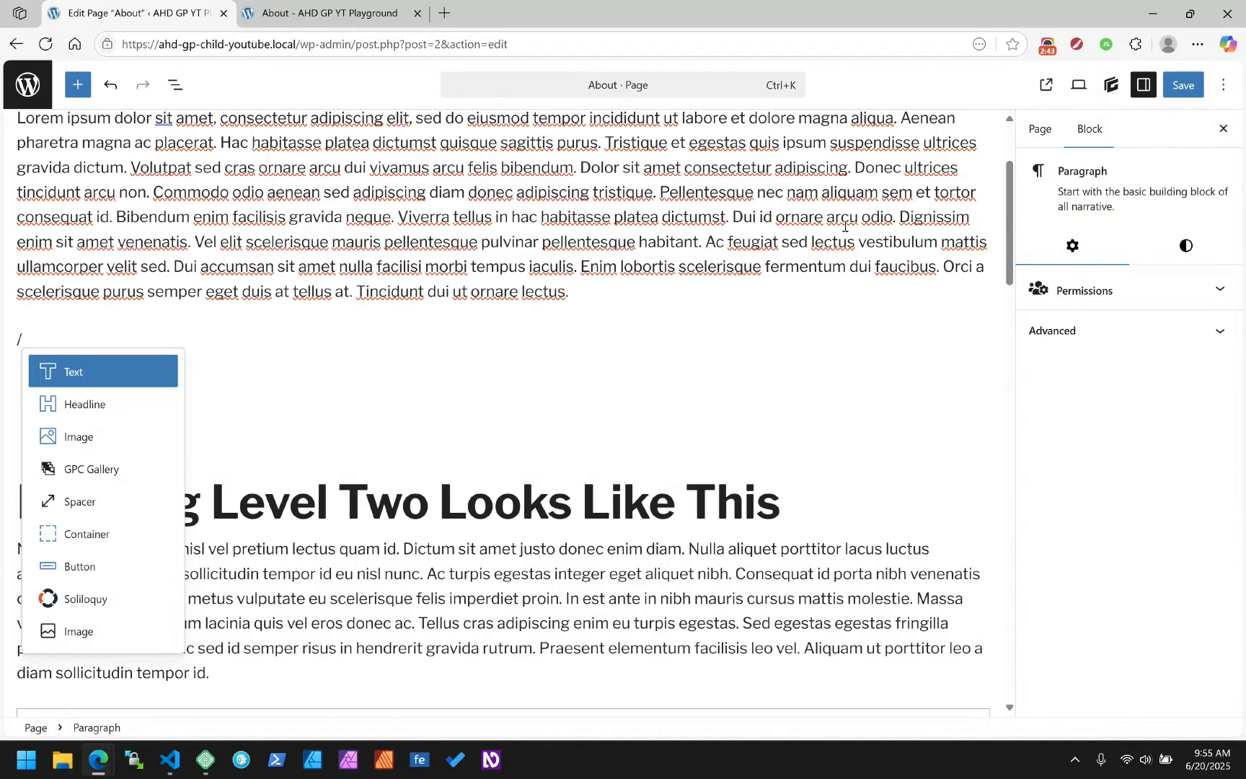
pyautogui.write('con')
pyautogui.press('Return')
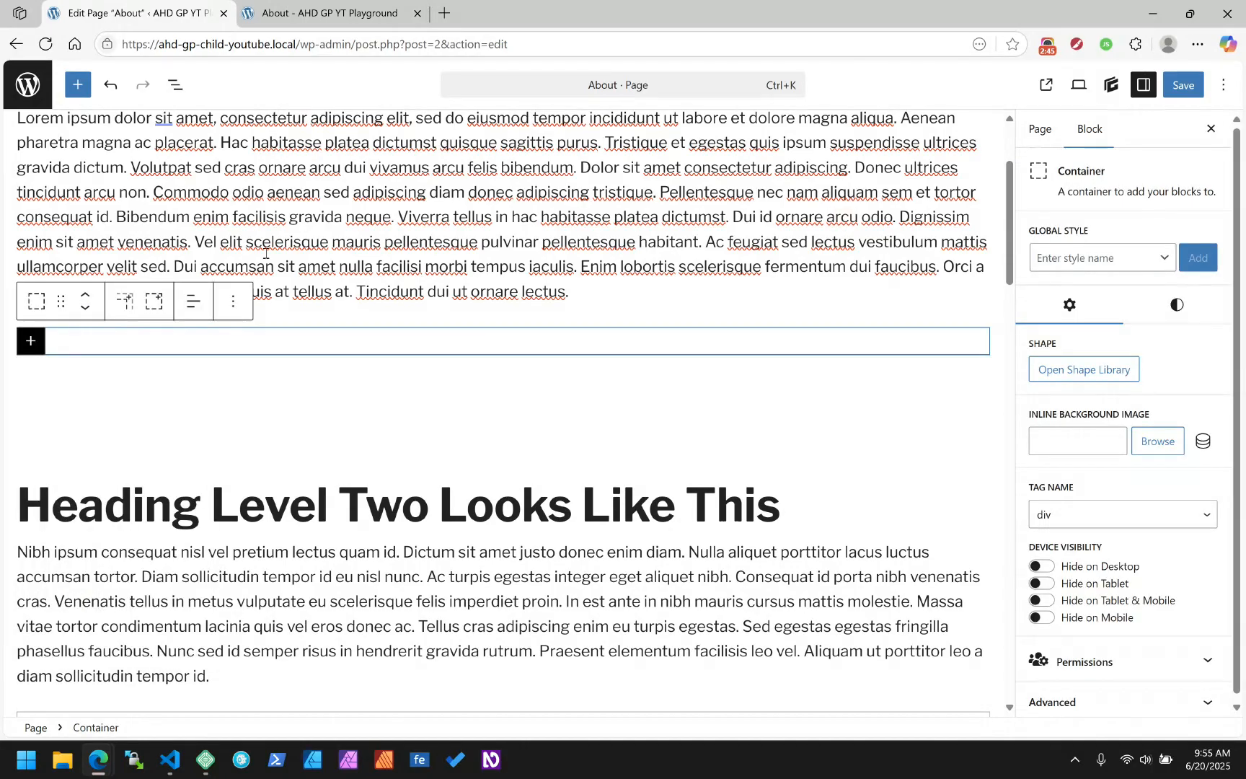
# Step: Insert a two-column Grid block inside the new container
pyautogui.click(42, 337)
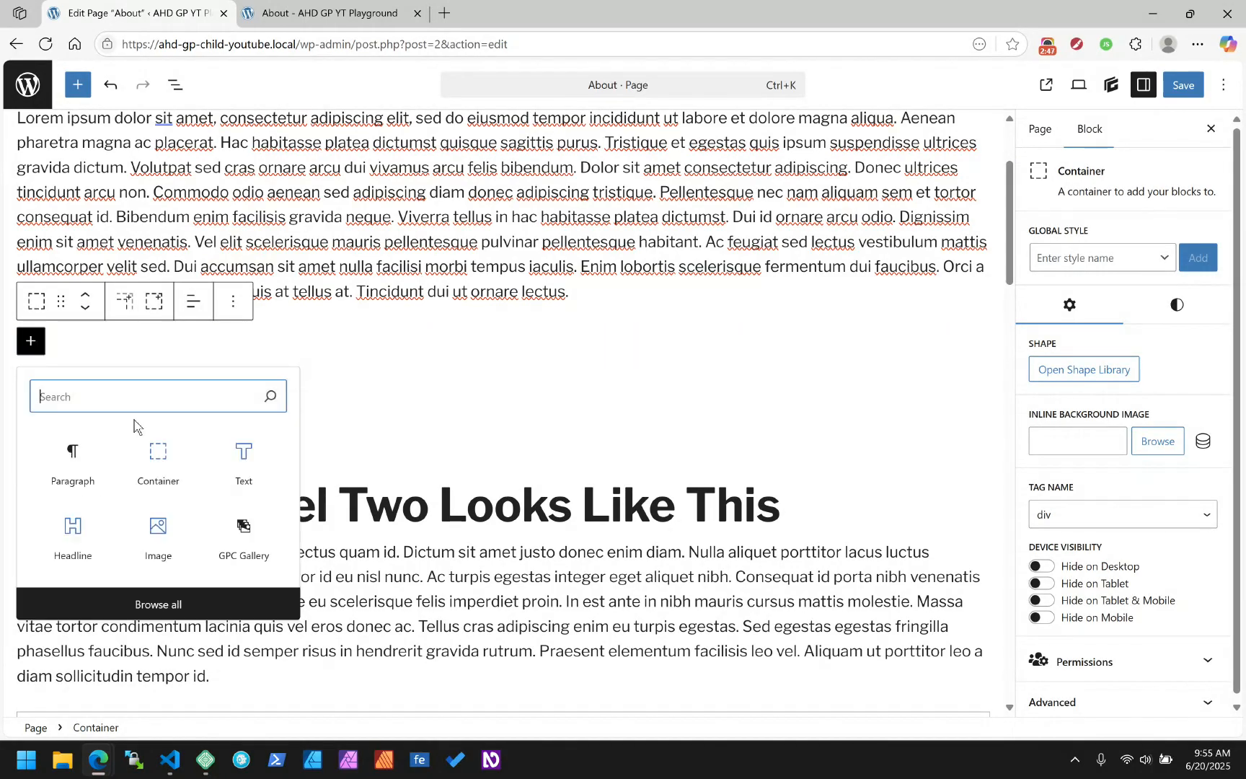
pyautogui.write('grid')
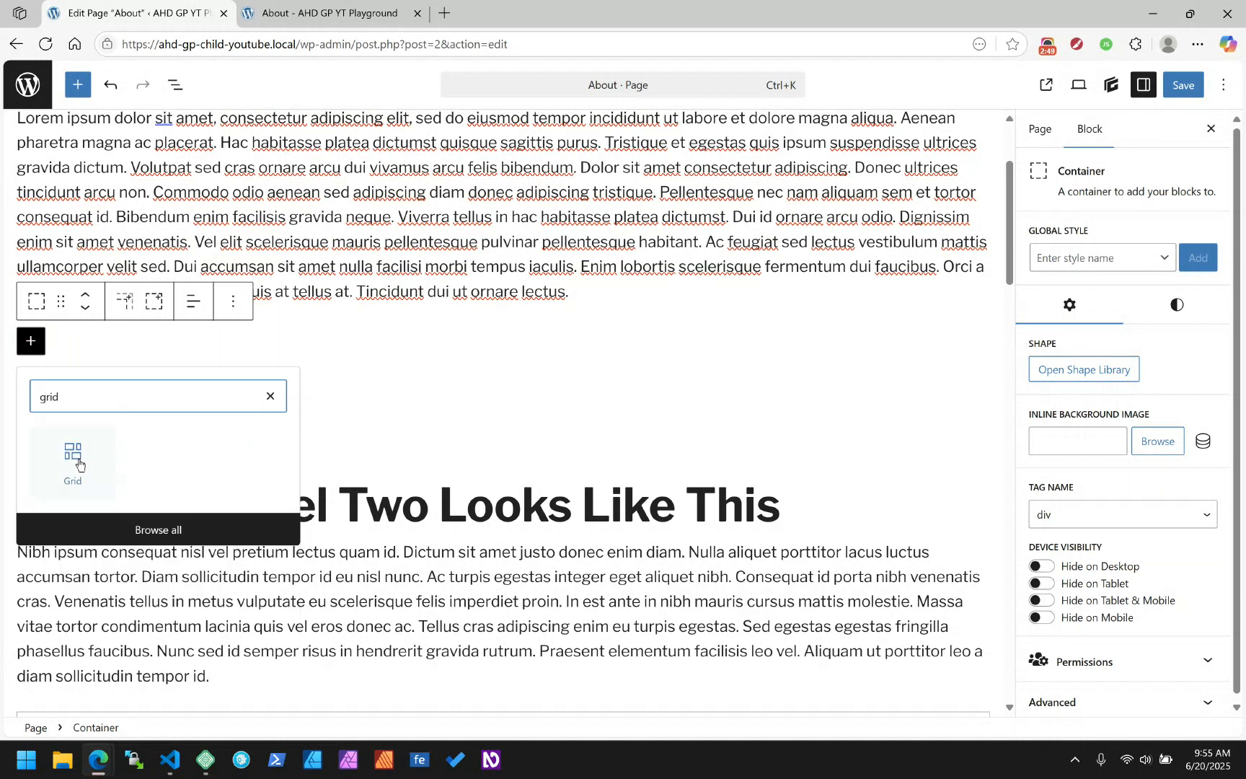
pyautogui.click(79, 463)
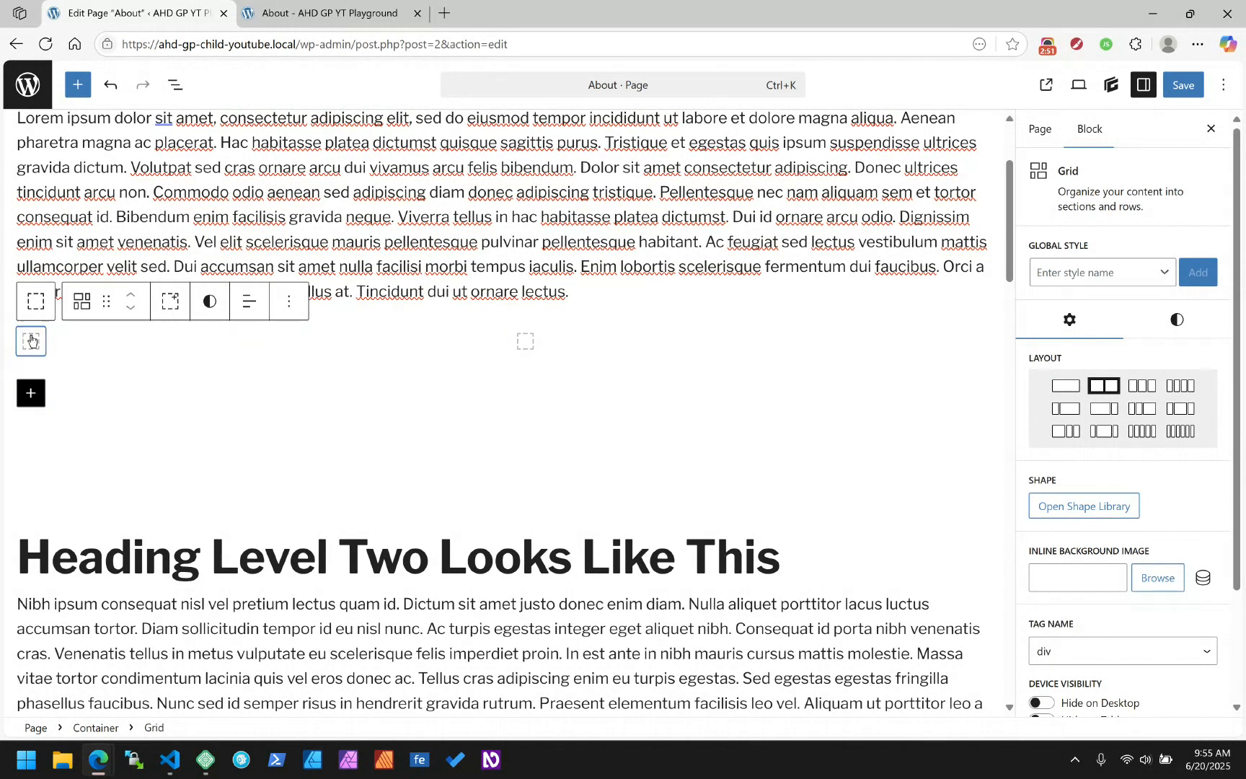
# Step: Add a Text block reading "This is a pattern that is synced." to the grid's first column and make it a Heading 2
pyautogui.click(30, 340)
pyautogui.click(31, 339)
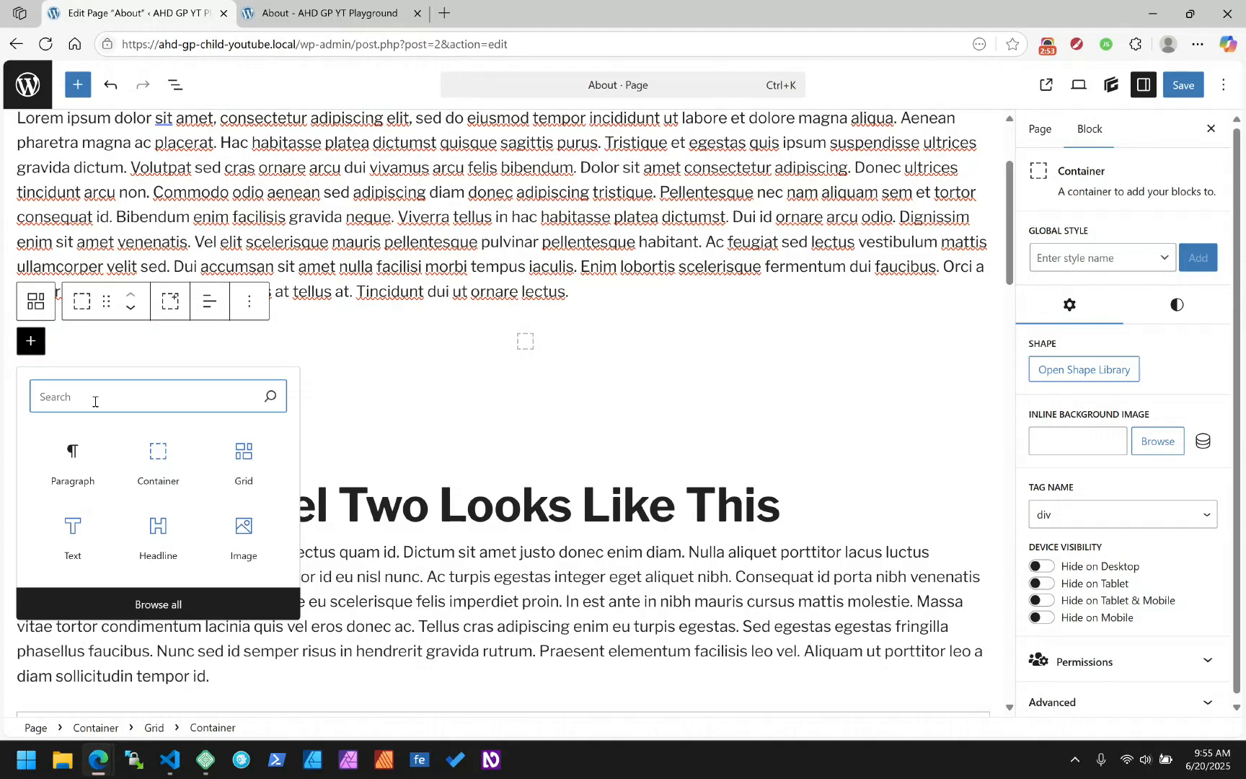
pyautogui.click(77, 521)
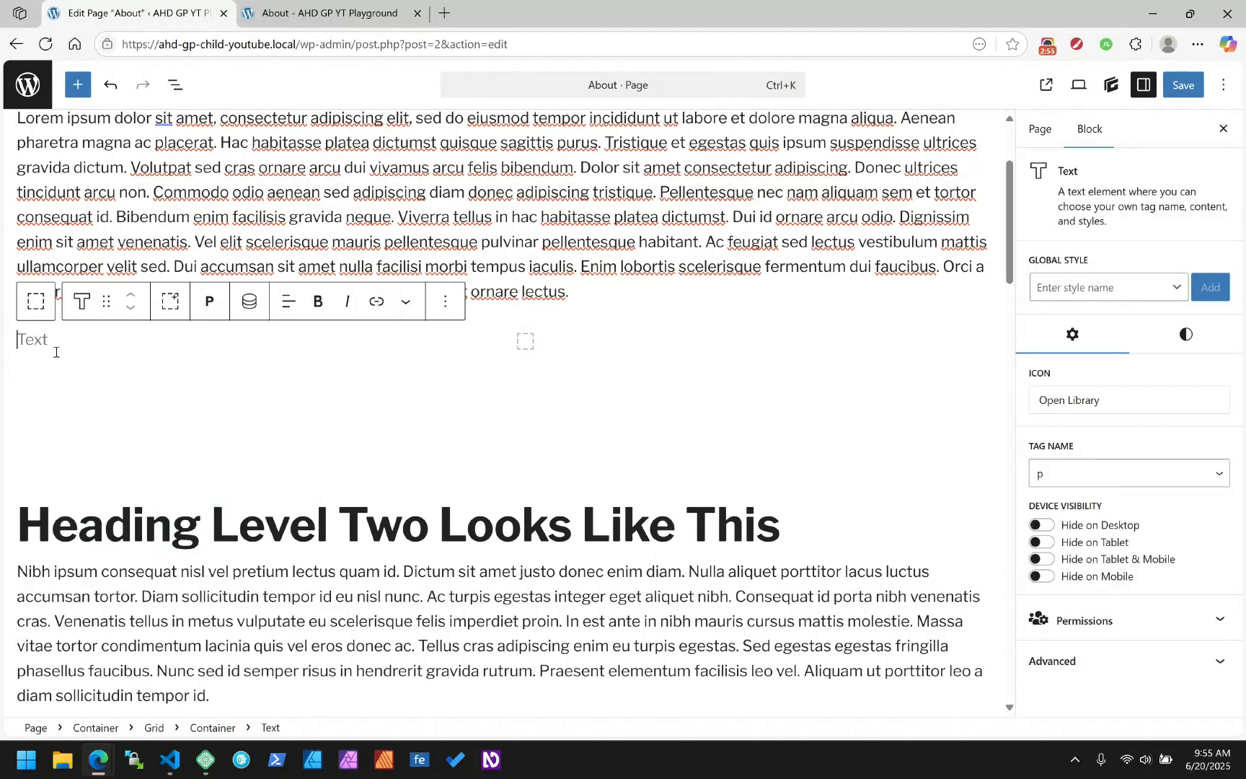
pyautogui.write('This is a pattern conta')
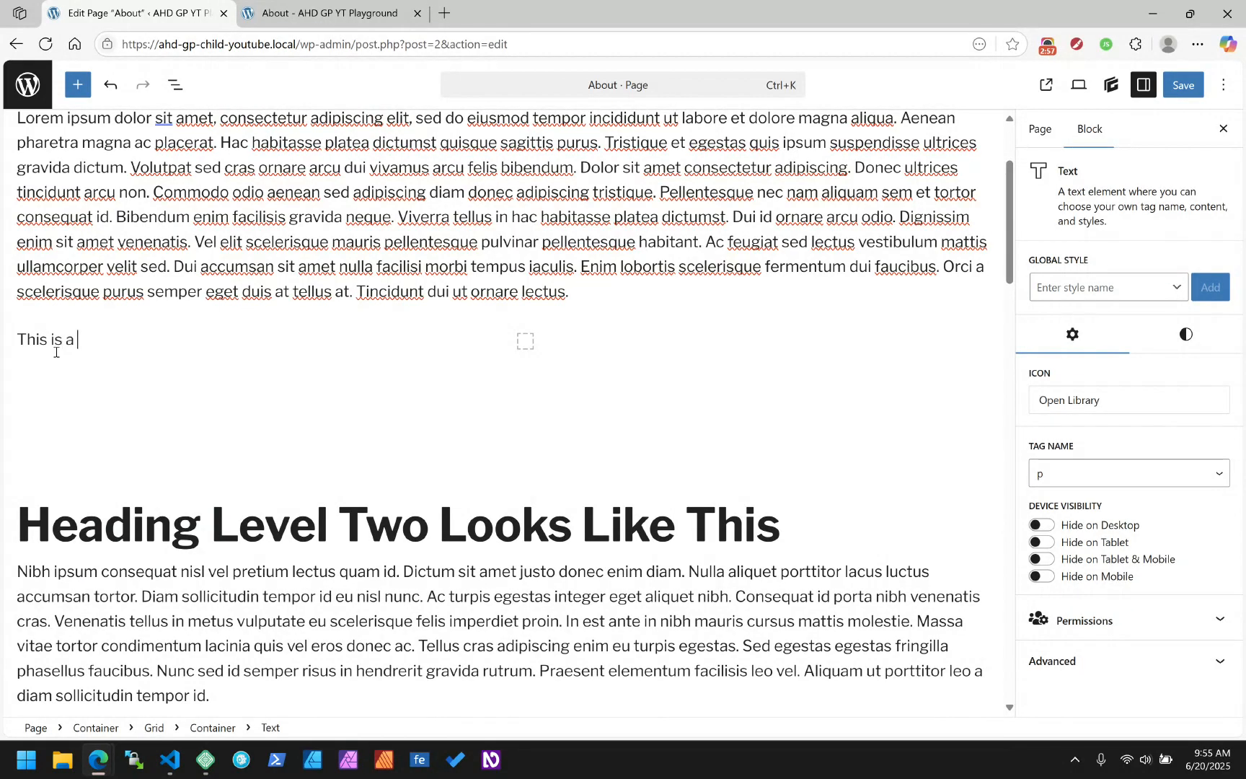
pyautogui.press('BackSpace')
pyautogui.press('BackSpace')
pyautogui.press('BackSpace')
pyautogui.press('BackSpace')
pyautogui.press('BackSpace')
pyautogui.write('that is synced.')
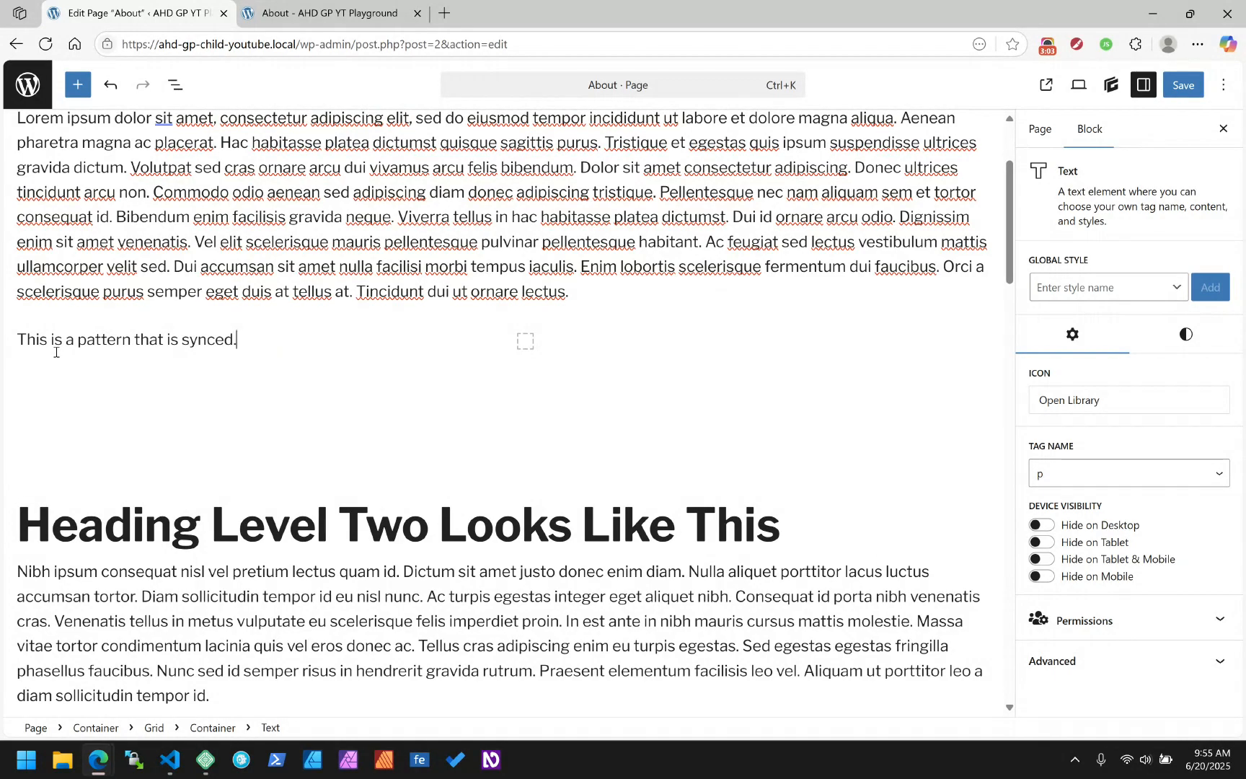
pyautogui.click(209, 302)
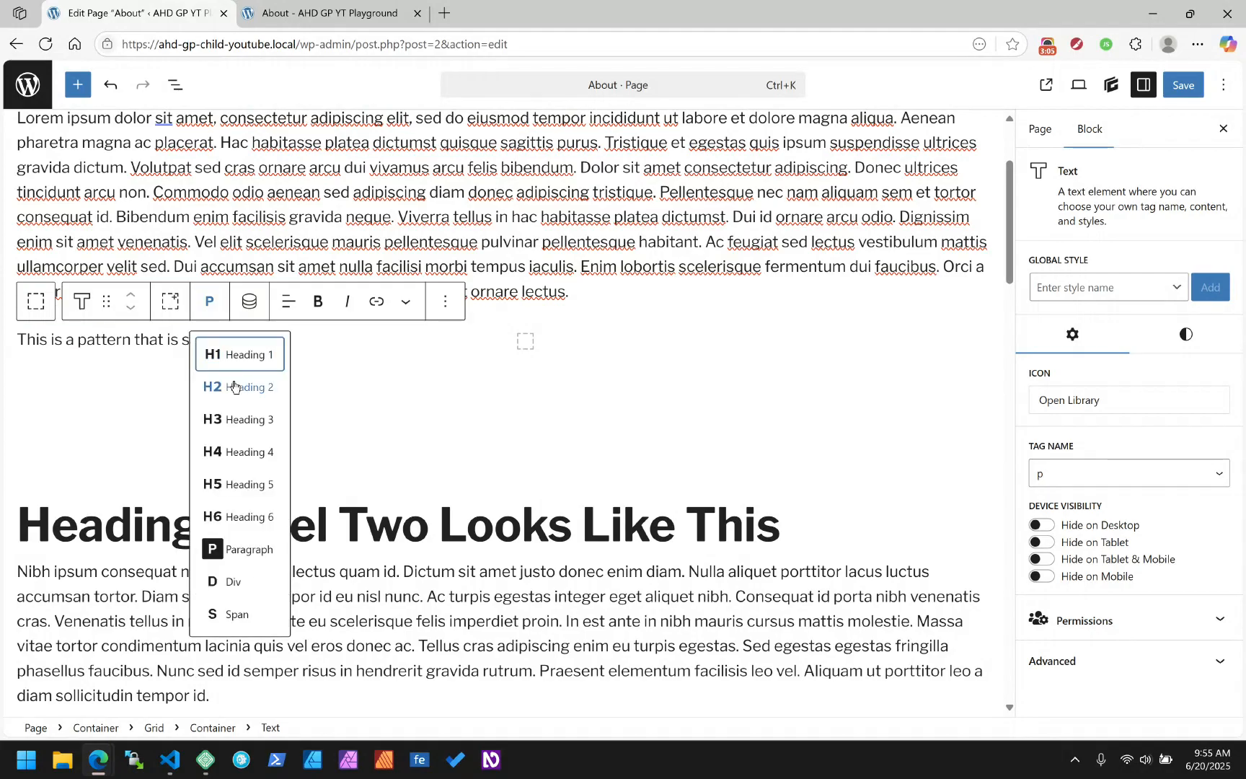
pyautogui.click(238, 387)
# Step: Add an Image block to the grid's second column using star_wars_episode_v_the_empire_strikes_back-213830793-large.jpg from the media library
pyautogui.click(516, 342)
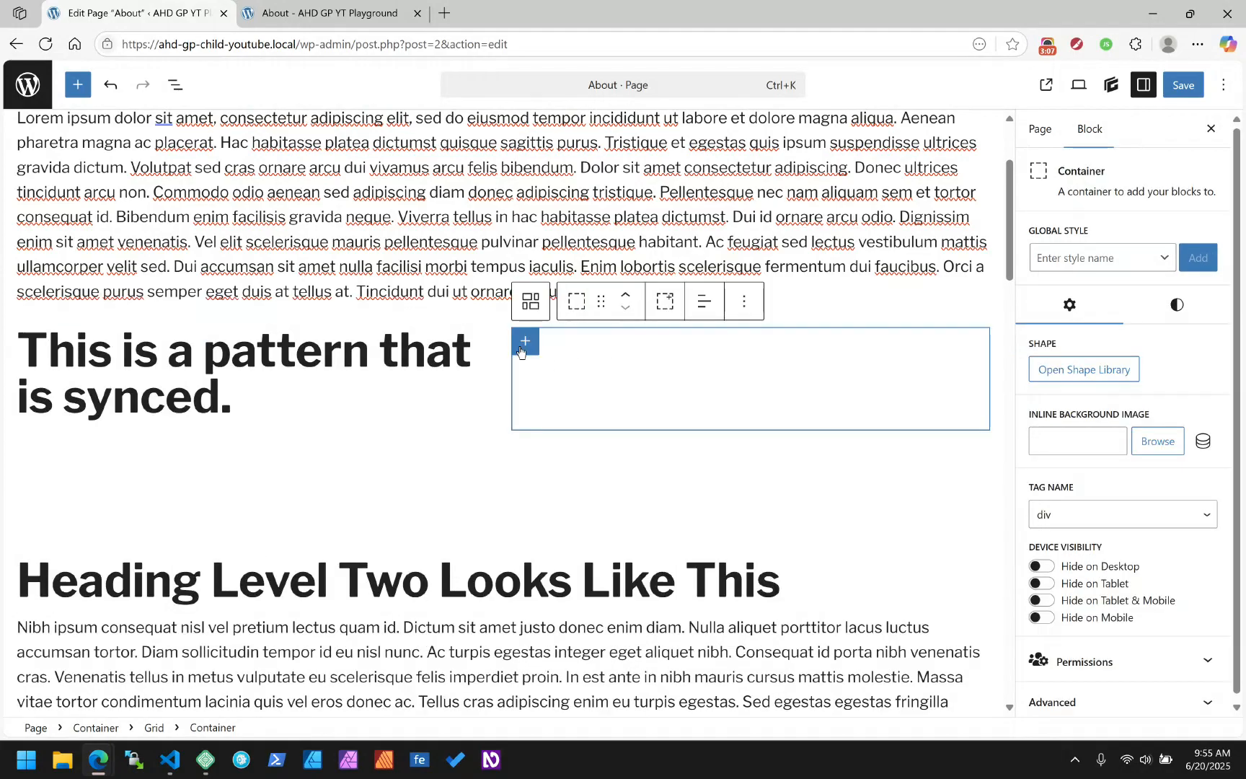
pyautogui.click(524, 342)
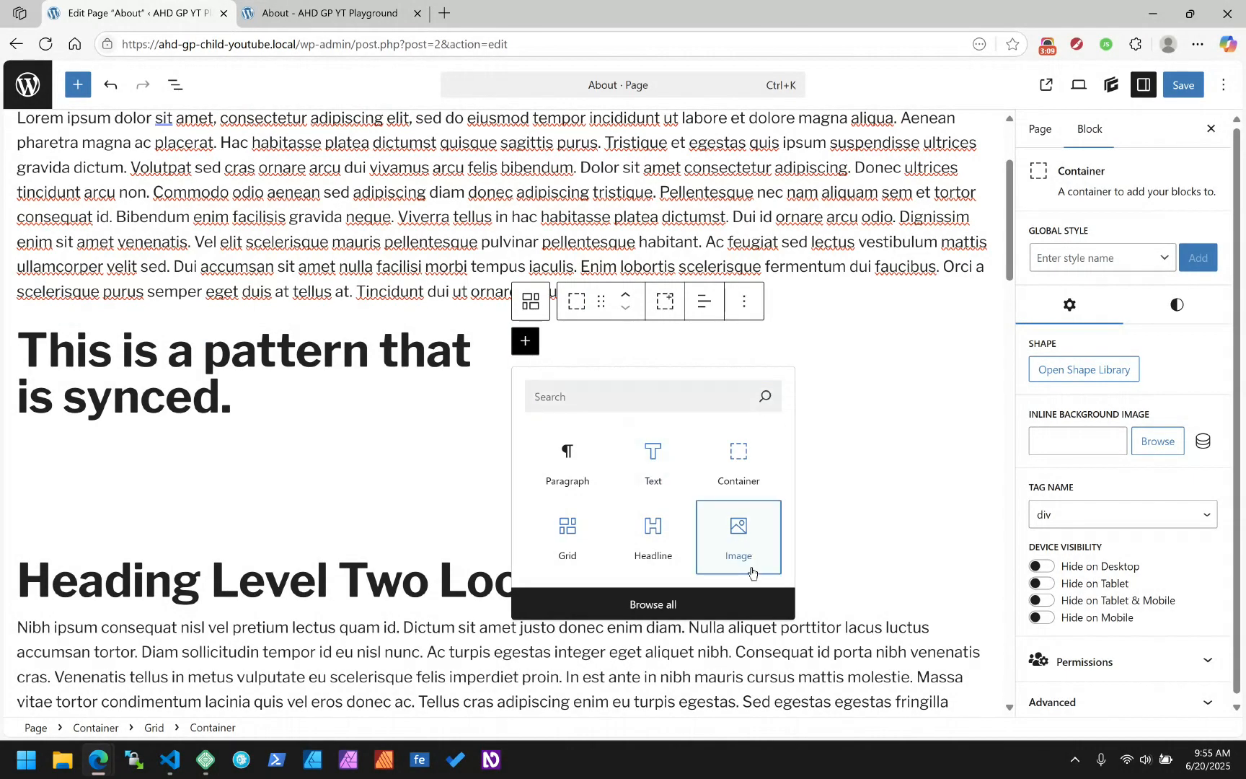
pyautogui.click(746, 550)
pyautogui.click(637, 421)
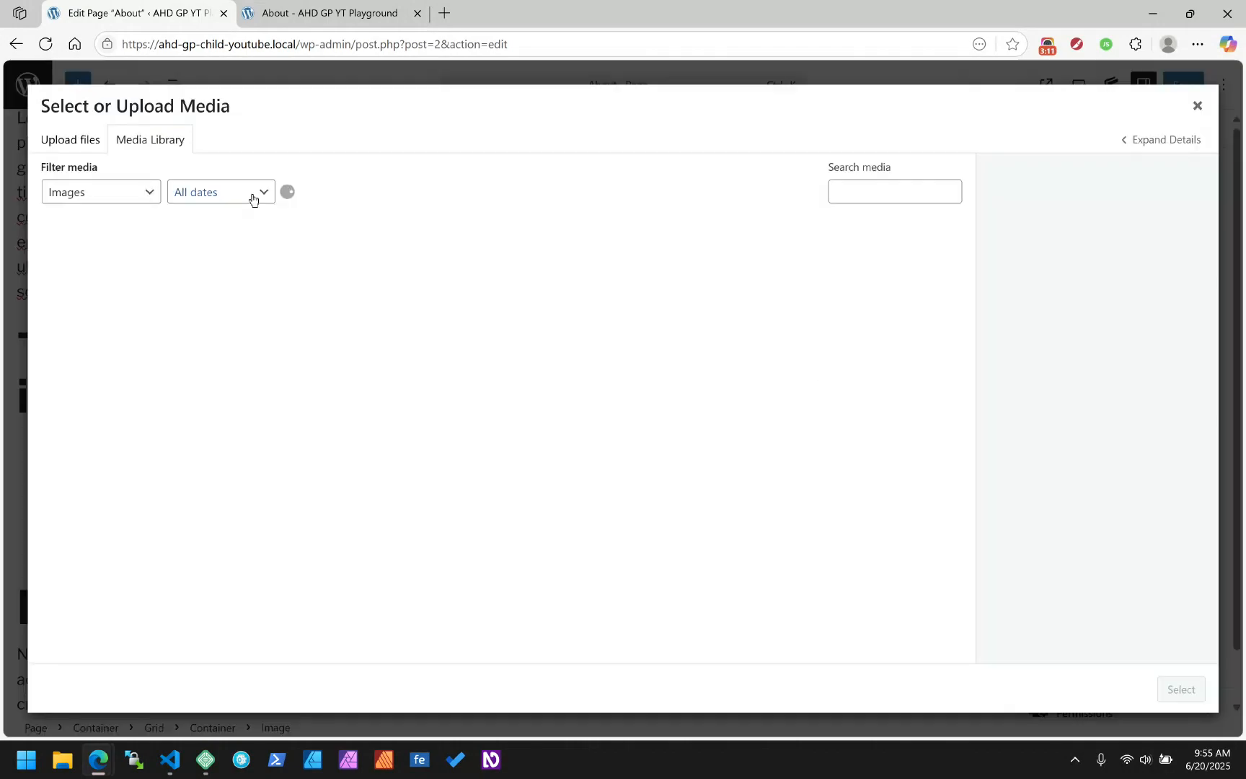
pyautogui.click(87, 271)
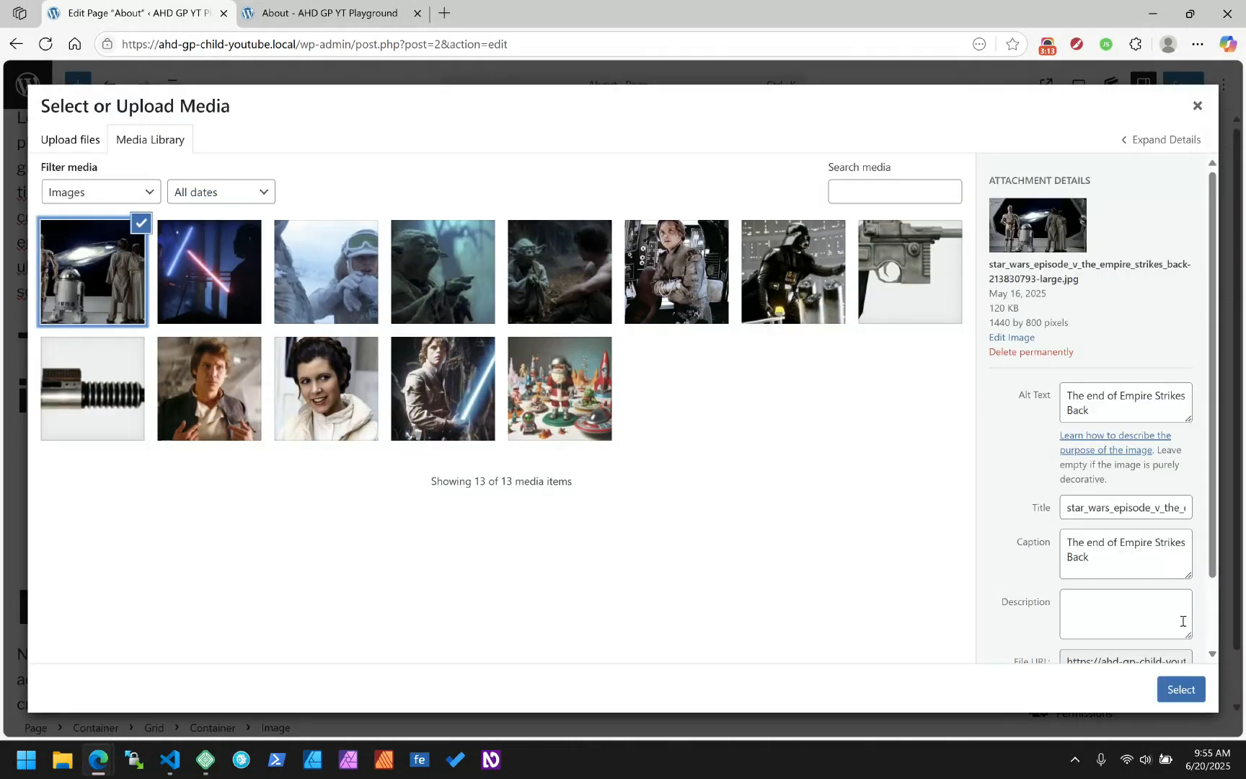
pyautogui.click(1181, 689)
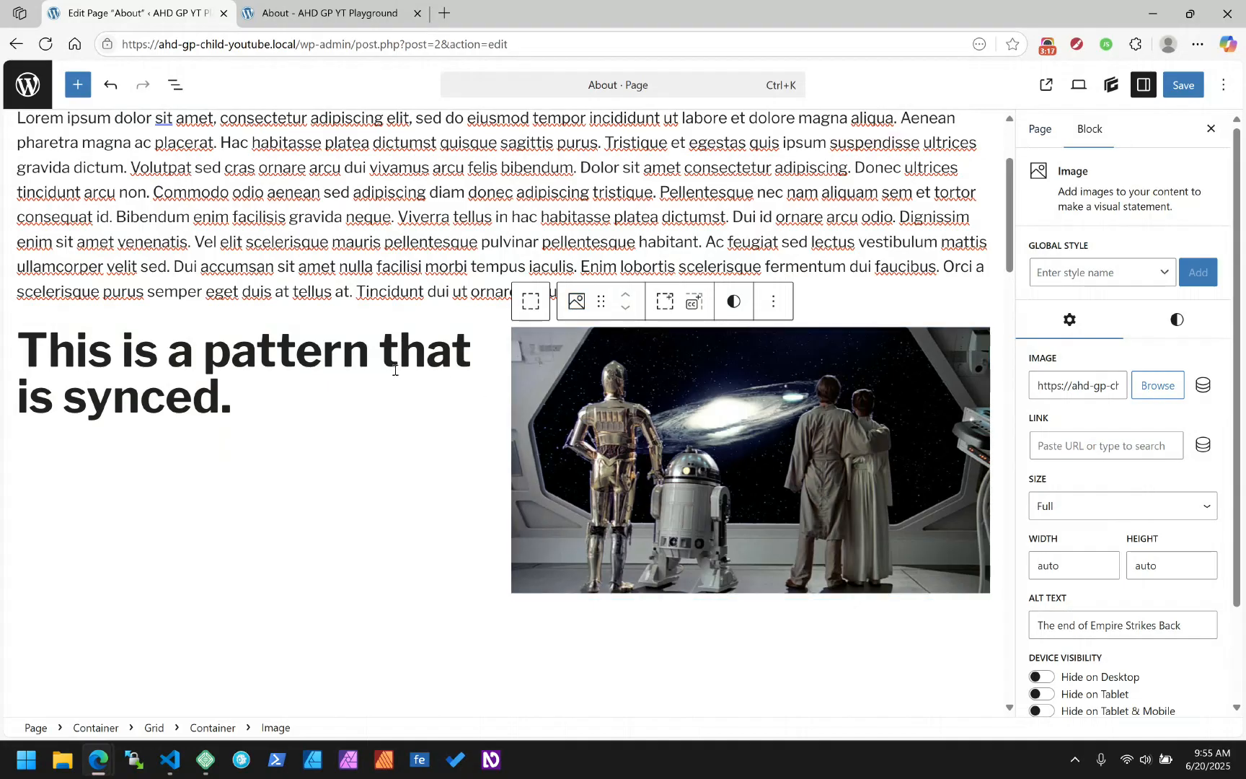
# Step: Start creating a pattern from the outer container, keep it synced, and name it "Test Pattern Component"
pyautogui.click(175, 85)
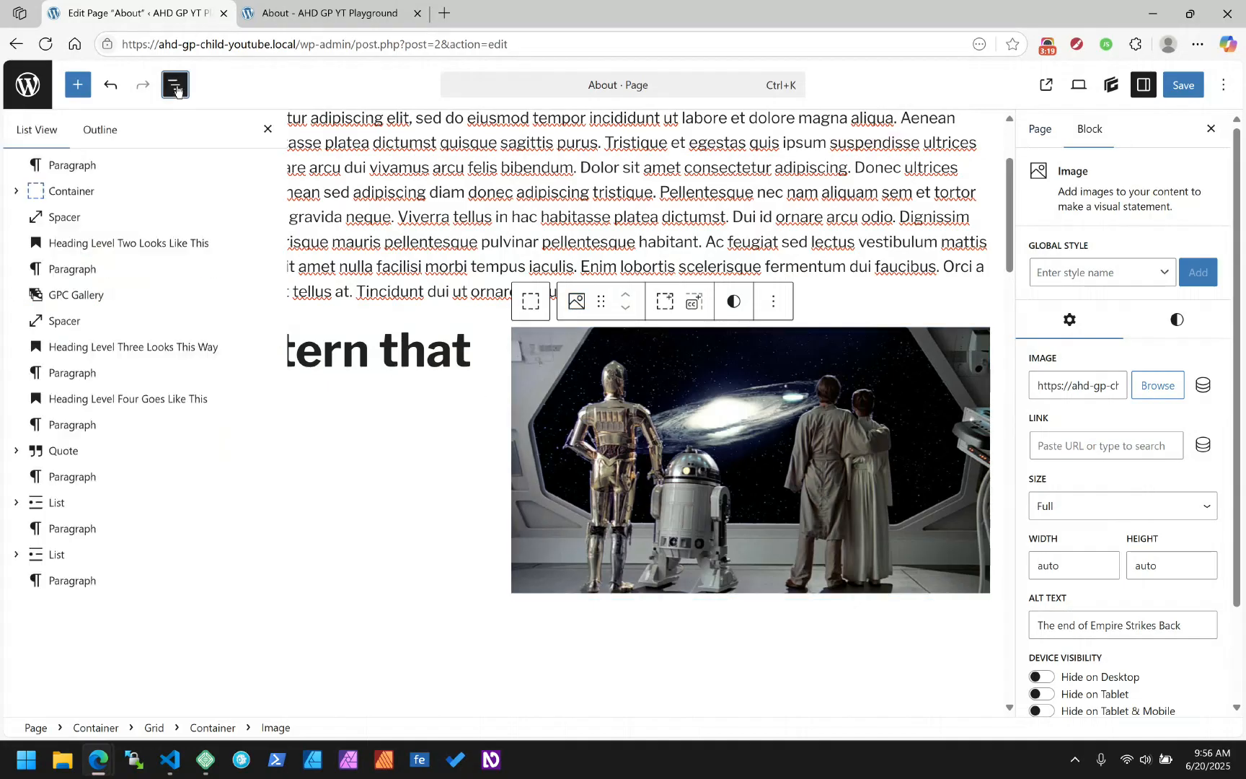
pyautogui.click(66, 191)
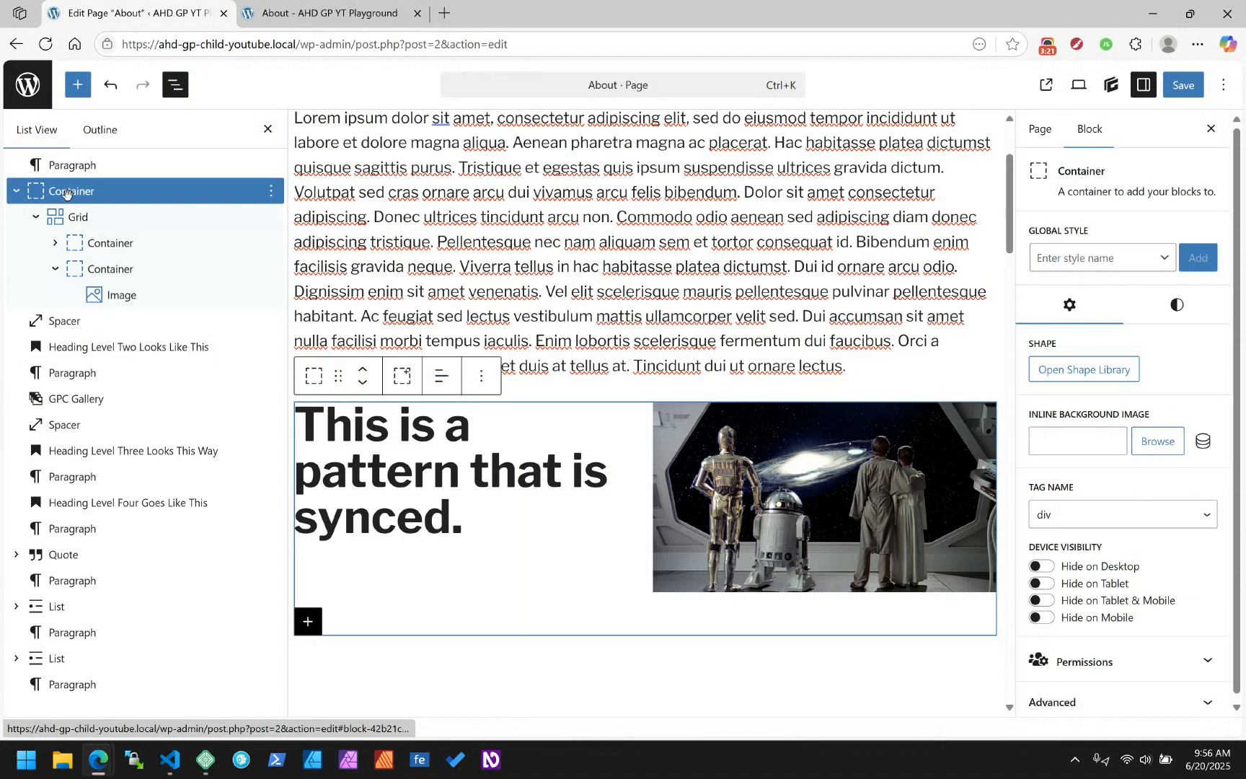
pyautogui.click(272, 190)
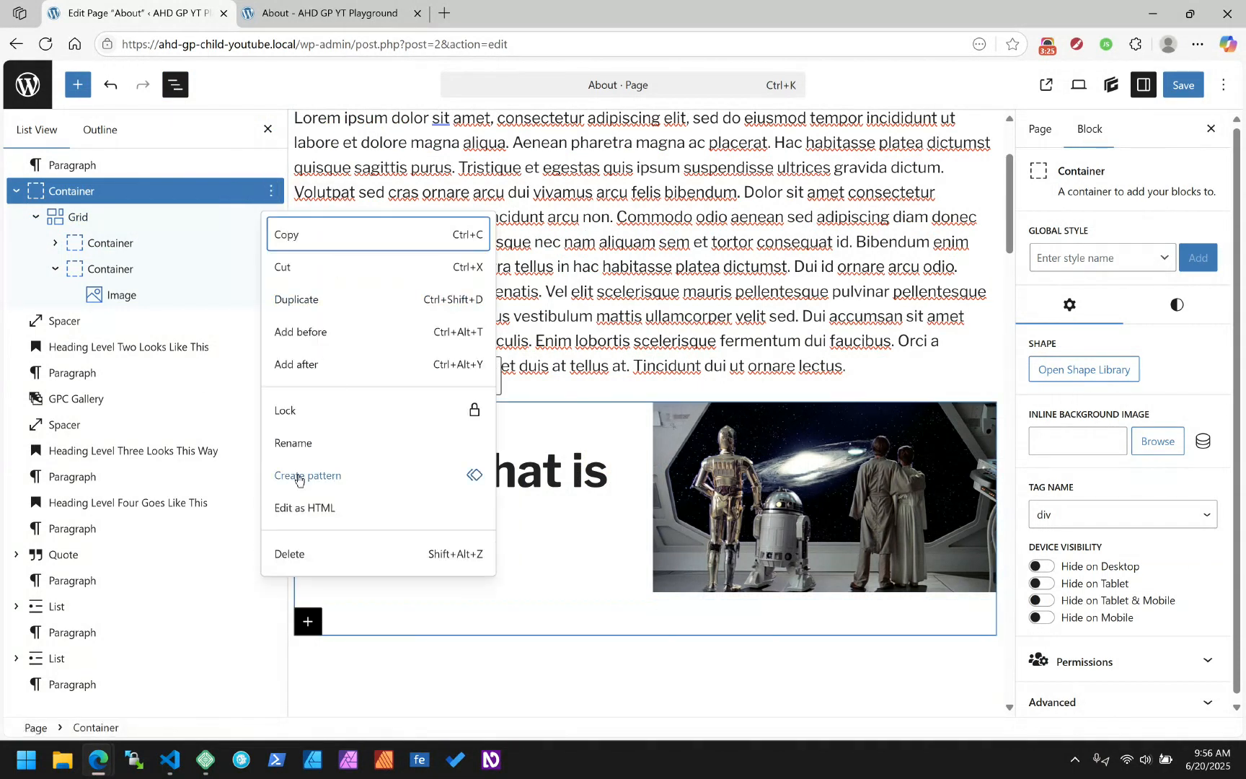
pyautogui.click(390, 477)
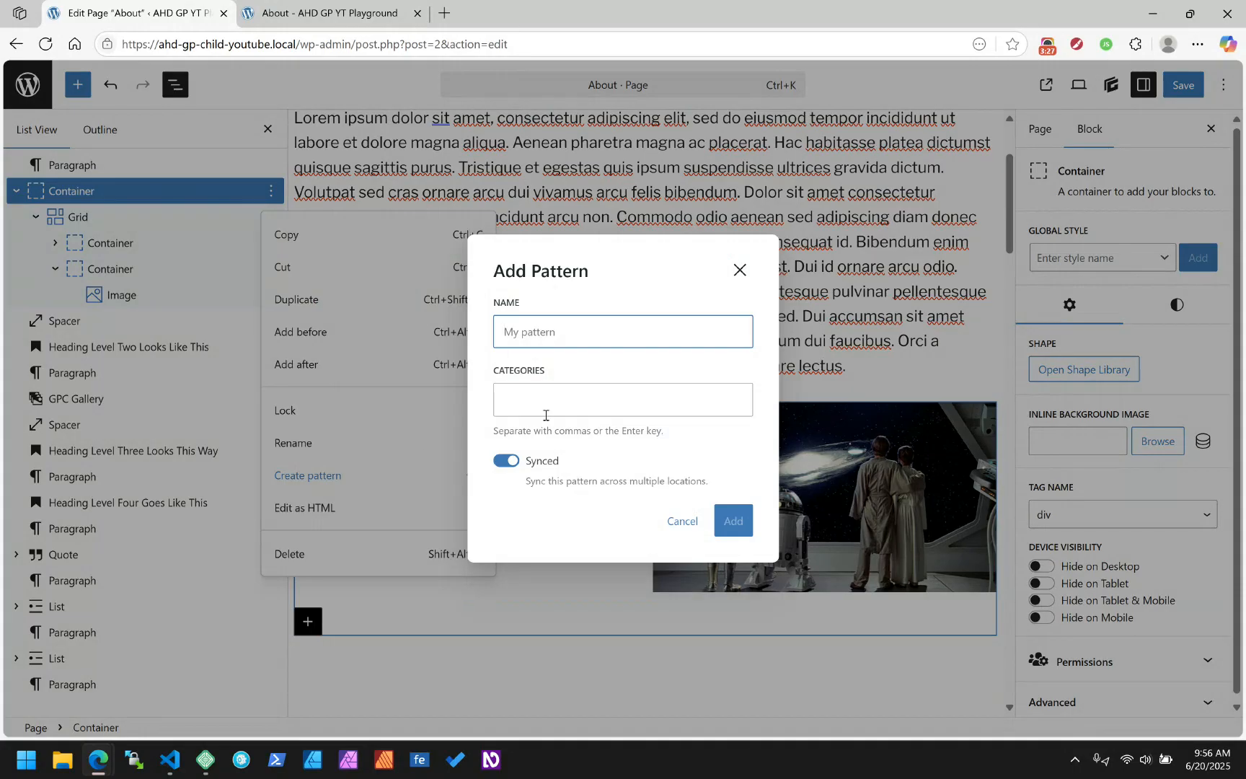
pyautogui.click(502, 465)
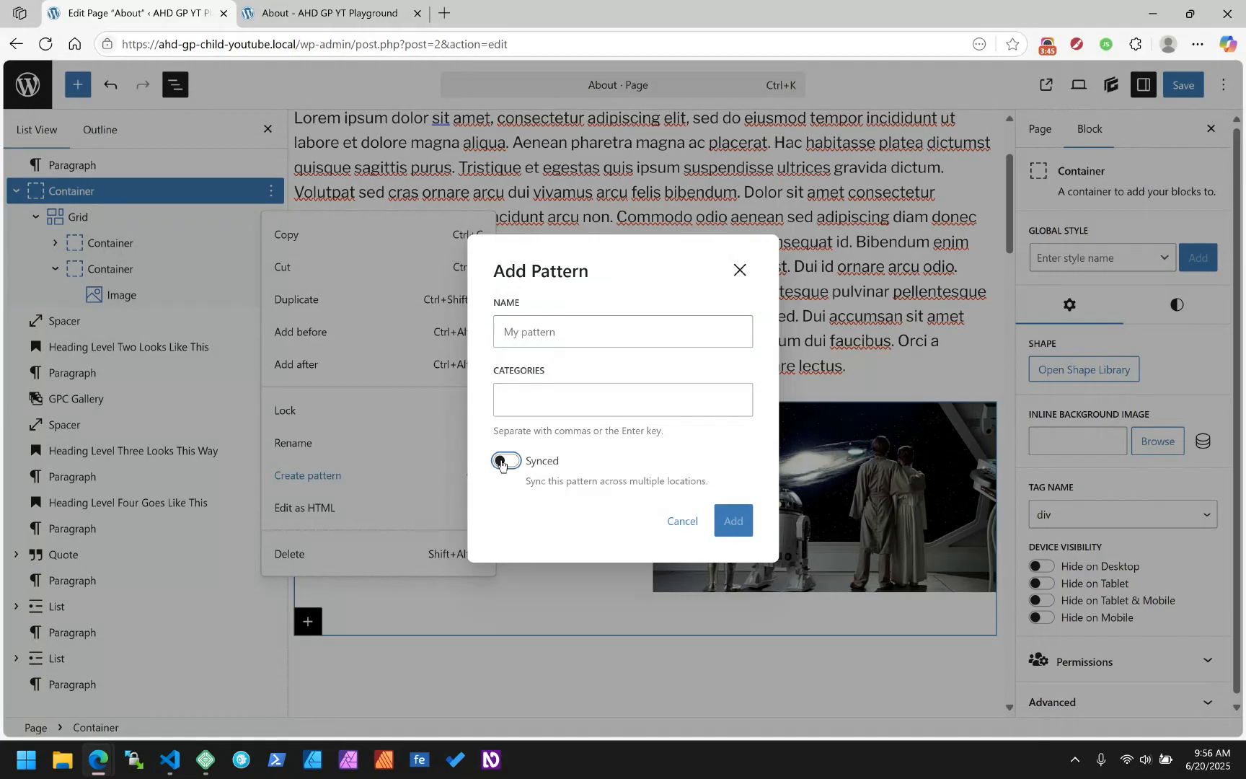
pyautogui.click(502, 462)
pyautogui.click(552, 328)
pyautogui.write('Test ')
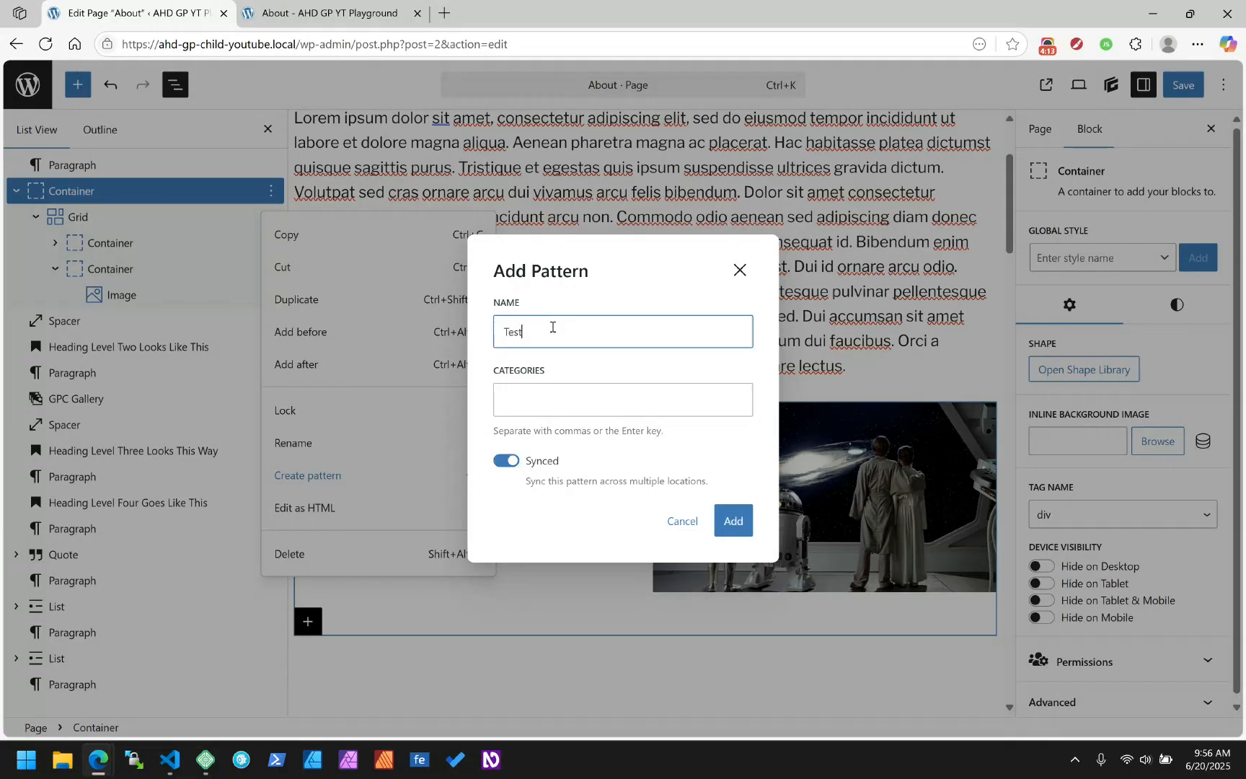
pyautogui.write('Pattern Component')
# Step: Assign the pattern to the Featured and Components categories
pyautogui.click(583, 399)
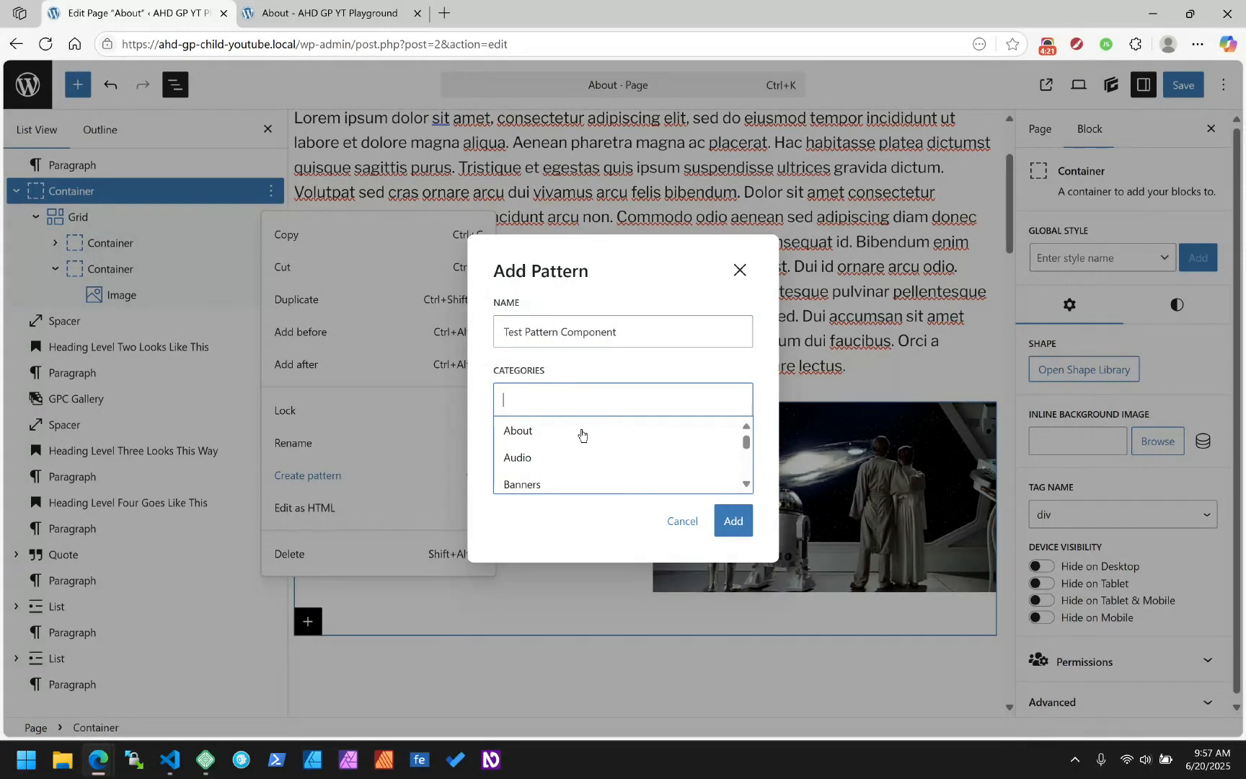
pyautogui.scroll(-3, 618, 461)
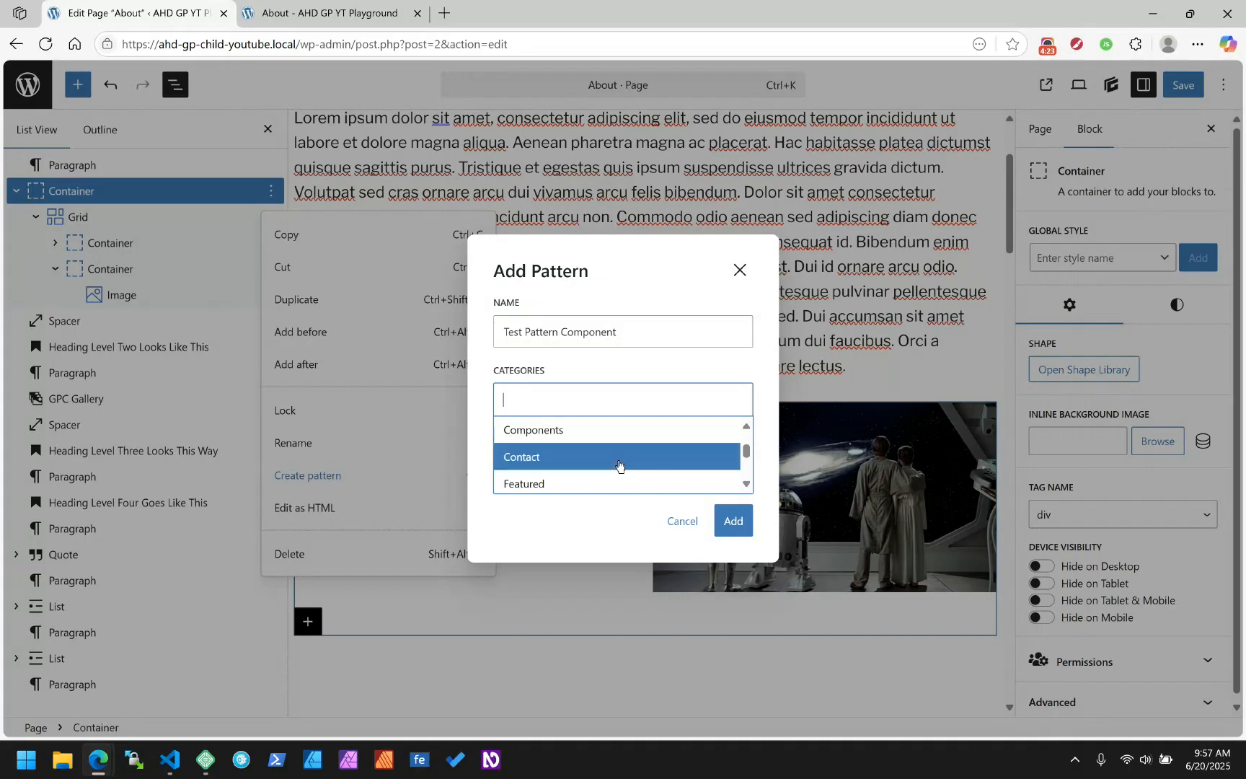
pyautogui.click(586, 481)
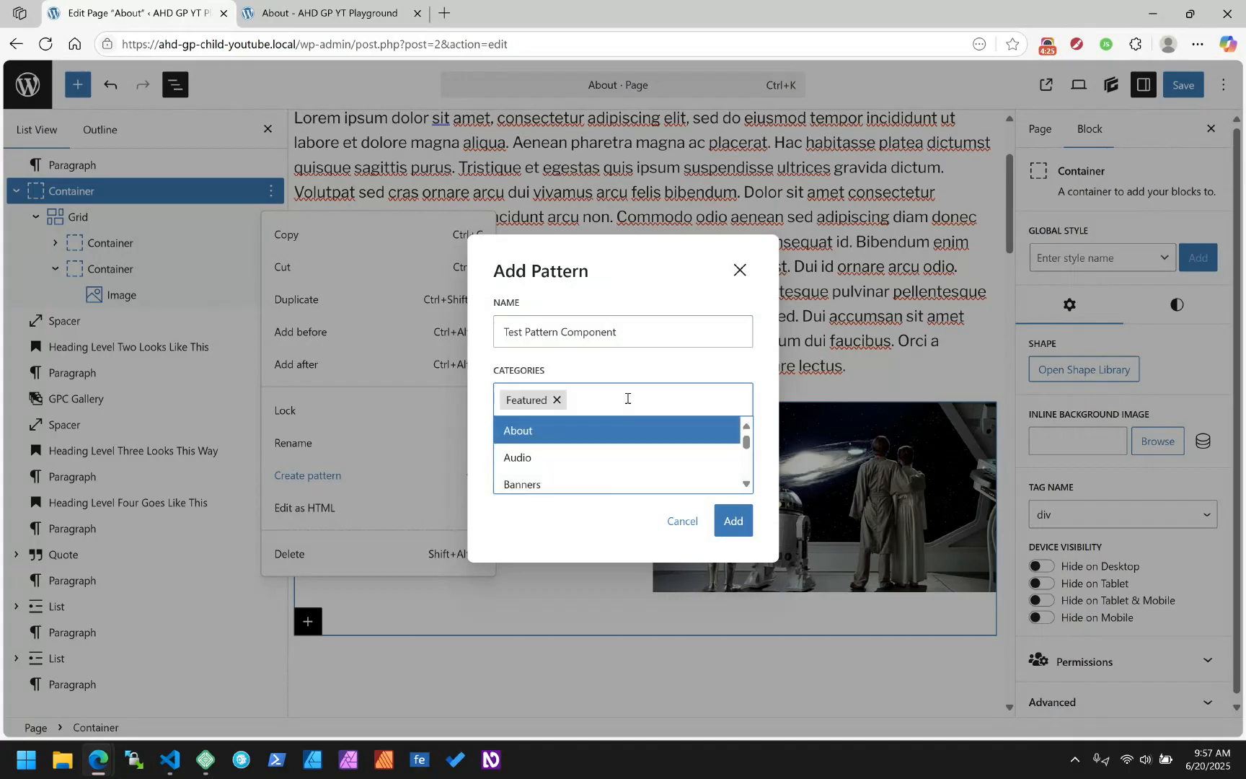
pyautogui.click(745, 484)
pyautogui.click(746, 483)
pyautogui.click(745, 484)
pyautogui.click(746, 483)
pyautogui.click(746, 484)
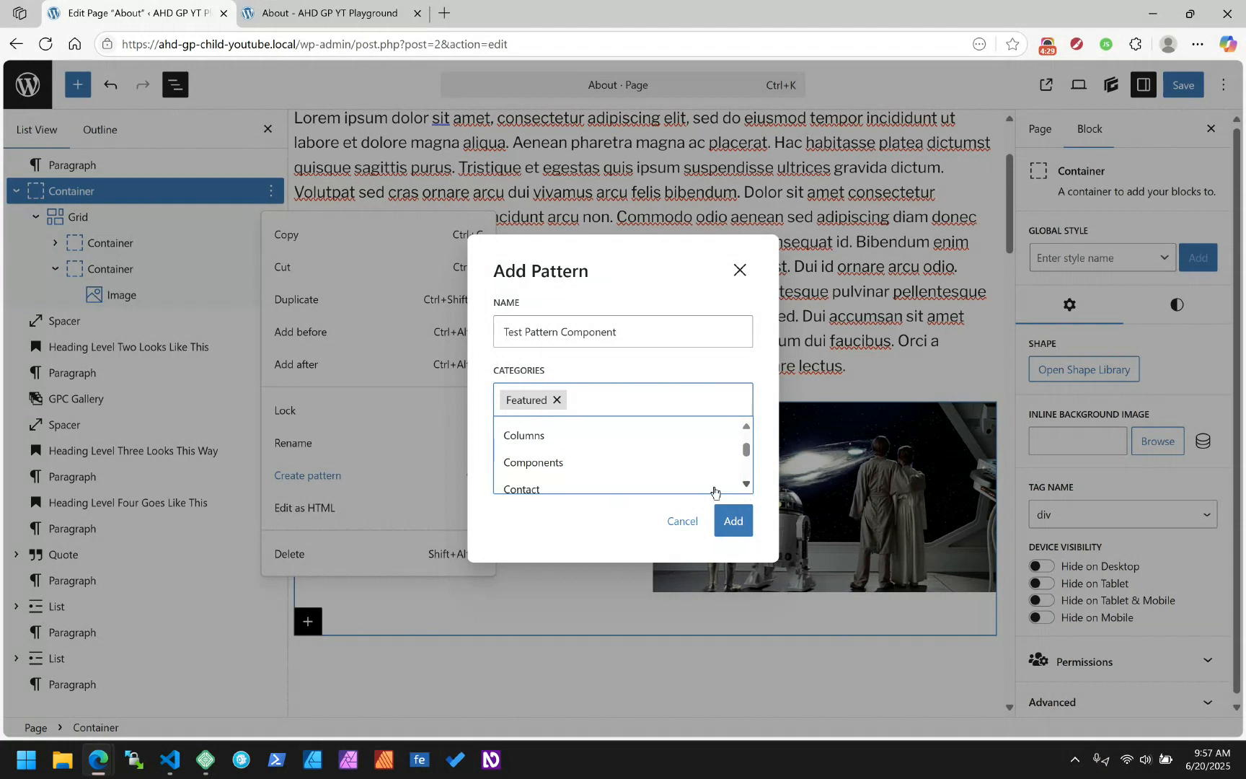
pyautogui.click(595, 465)
# Step: Add the synced pattern and save the About page
pyautogui.click(730, 519)
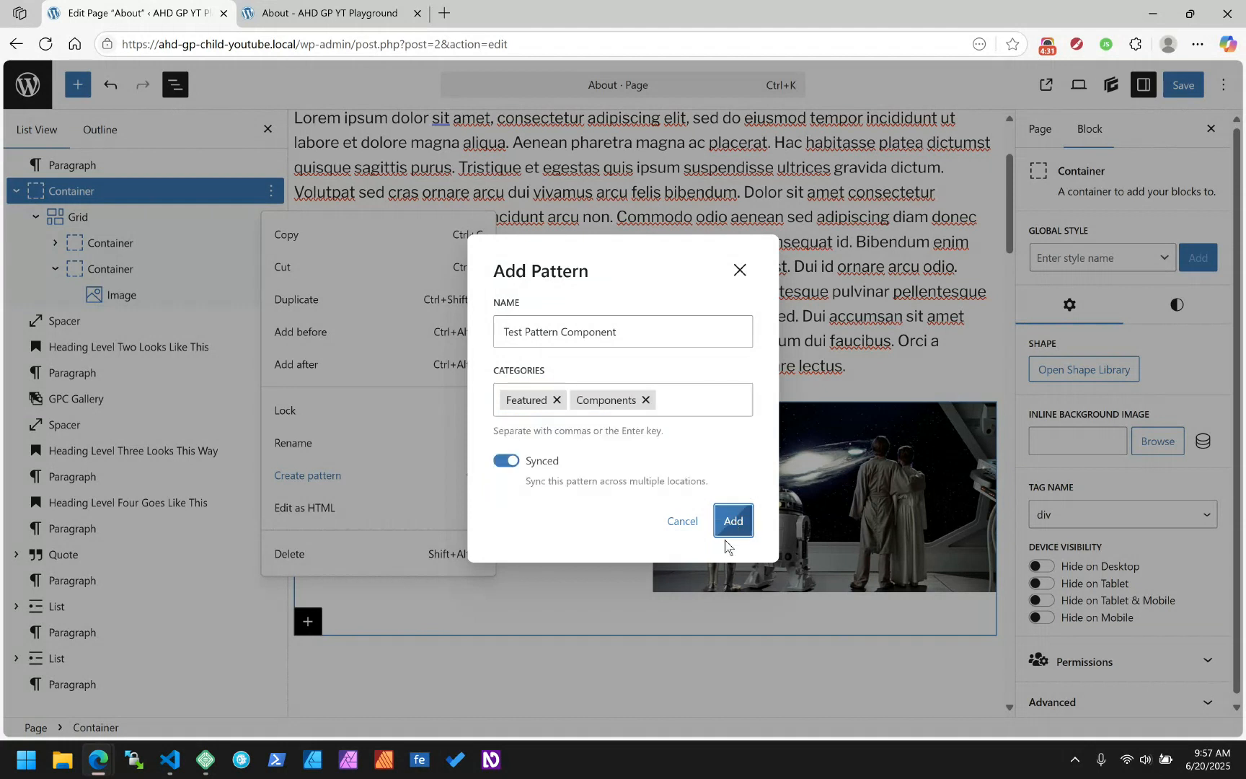
pyautogui.click(729, 522)
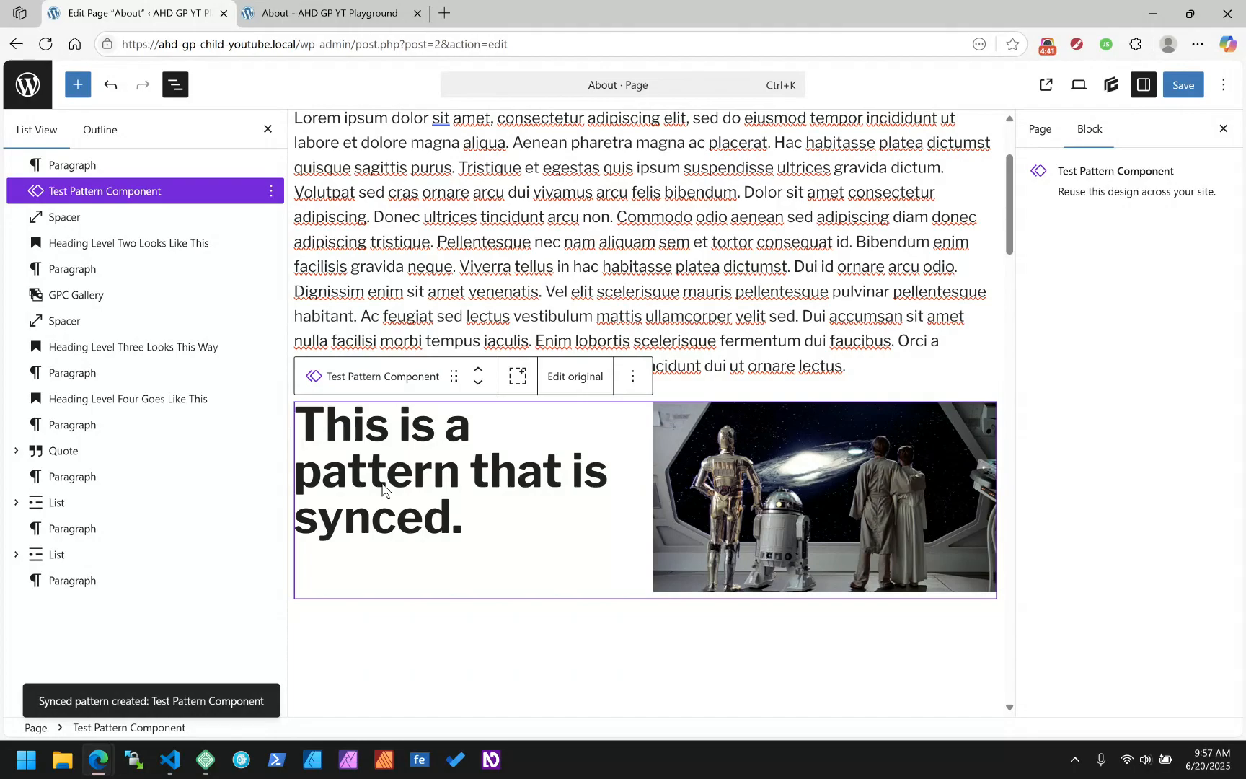
pyautogui.click(1183, 85)
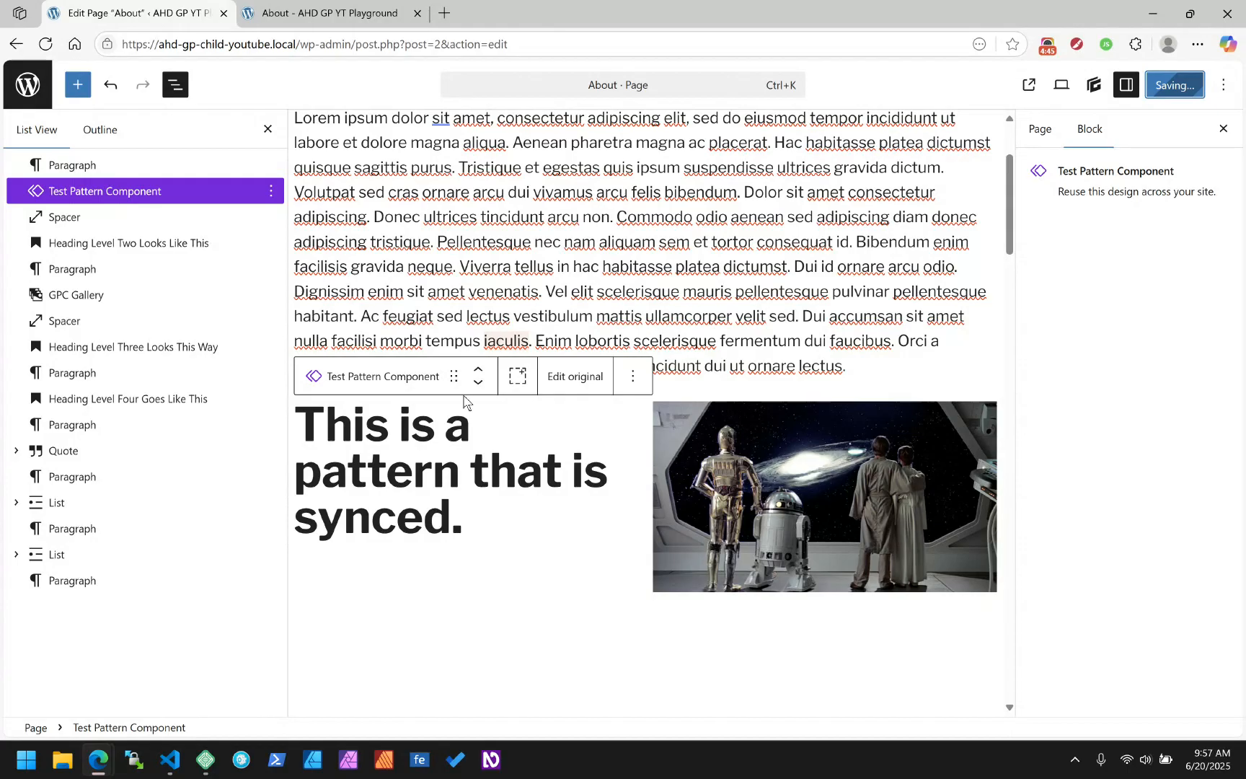
pyautogui.scroll(2, 456, 488)
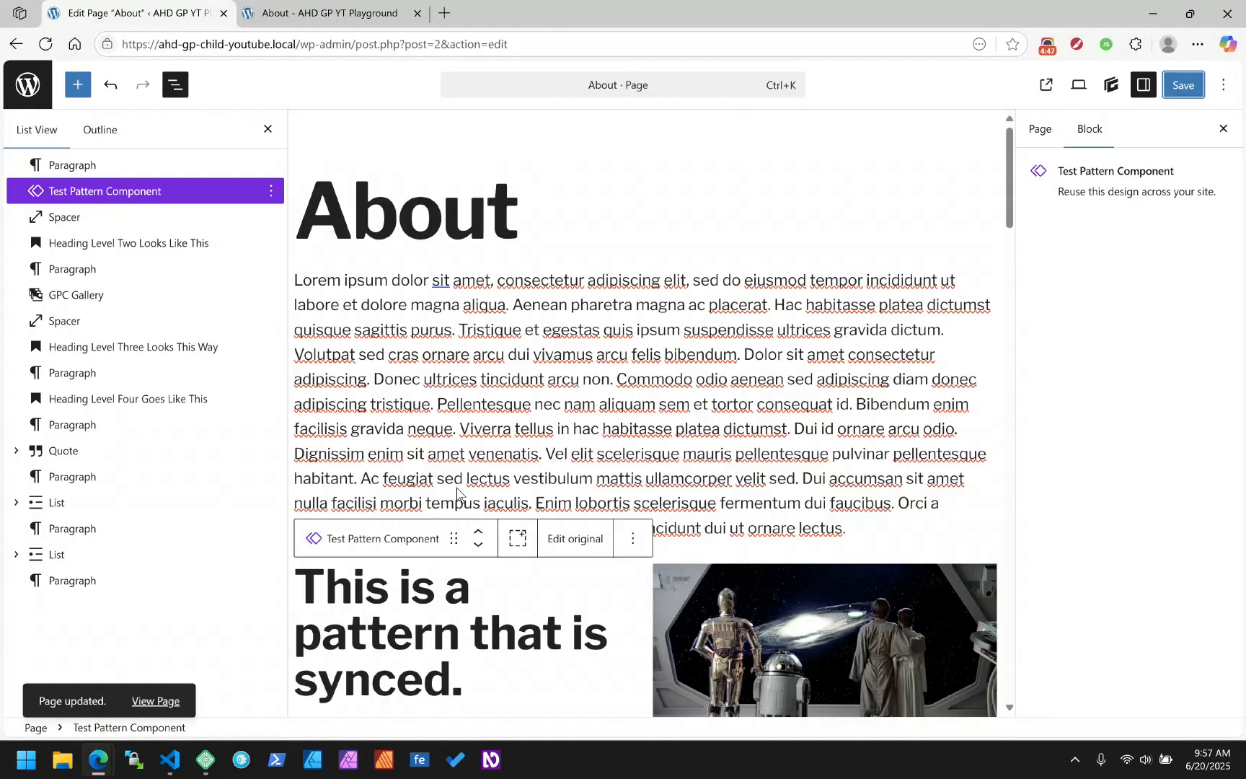
# Step: Delete the GPC Gallery block titled "ESB Gallery Block" below the Heading Level Two paragraph
pyautogui.scroll(-10, 456, 487)
pyautogui.scroll(2, 456, 487)
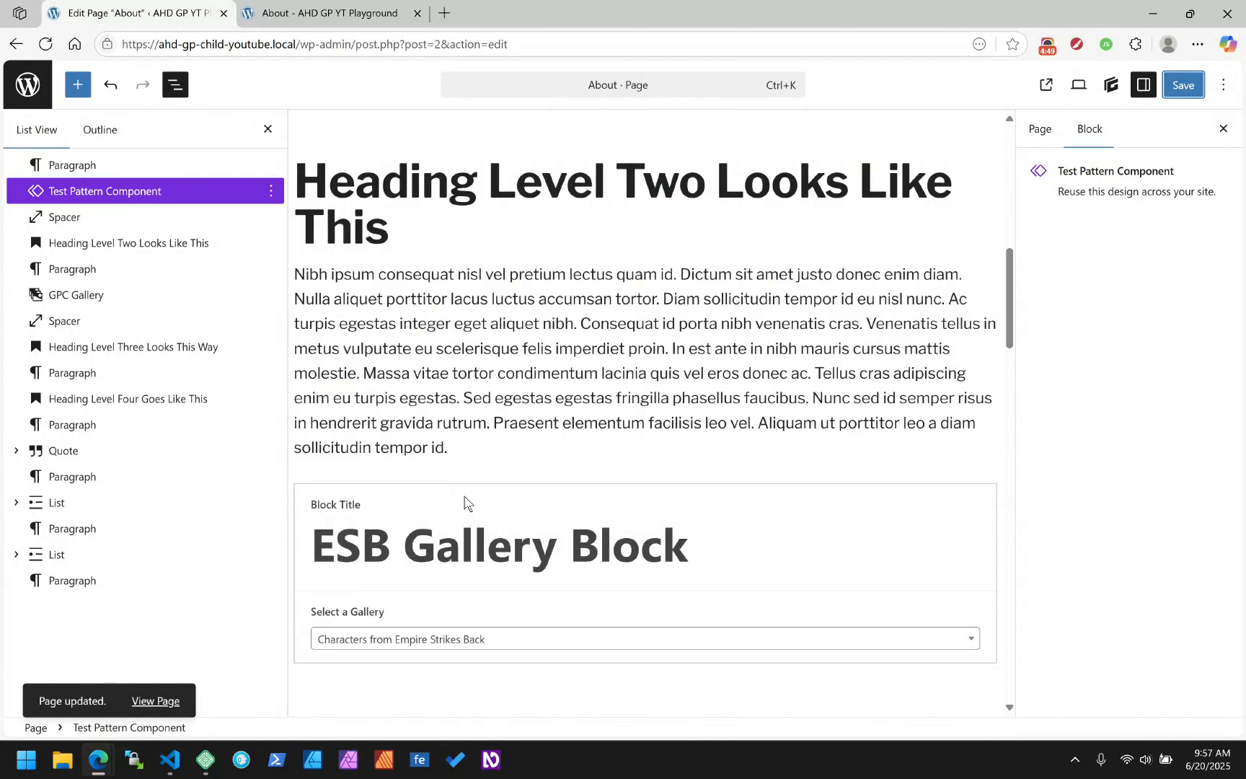
pyautogui.click(469, 504)
pyautogui.click(524, 463)
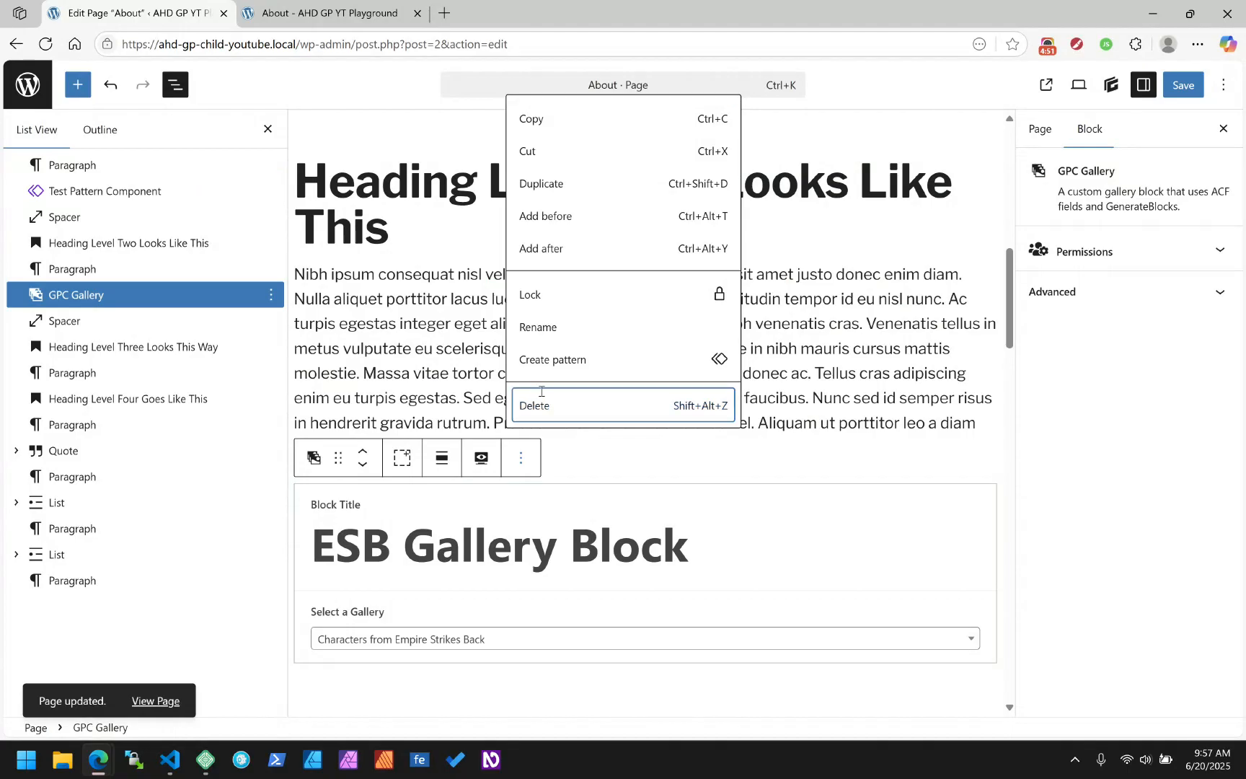
pyautogui.click(528, 403)
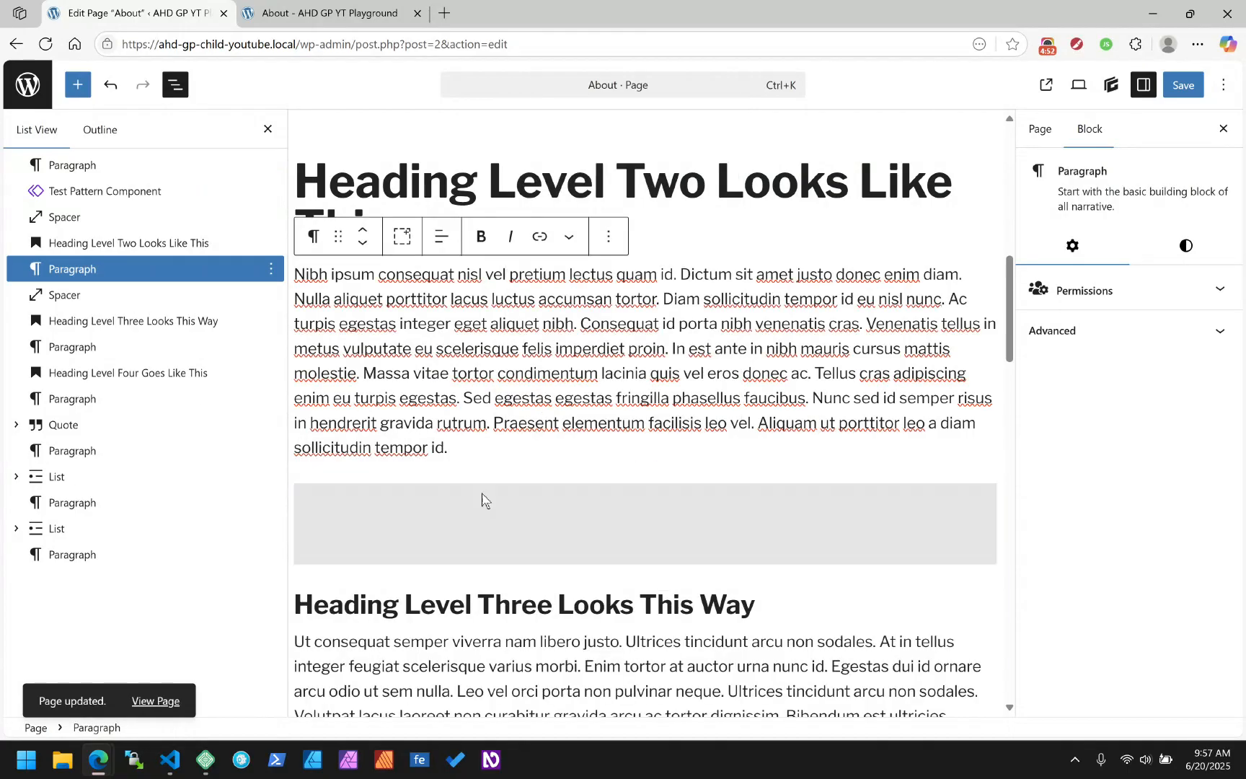
# Step: Start a new block below the Heading Level Two paragraph and highlight Test Pattern Component in the inline block suggestions
pyautogui.click(504, 446)
pyautogui.press('Return')
pyautogui.write('/')
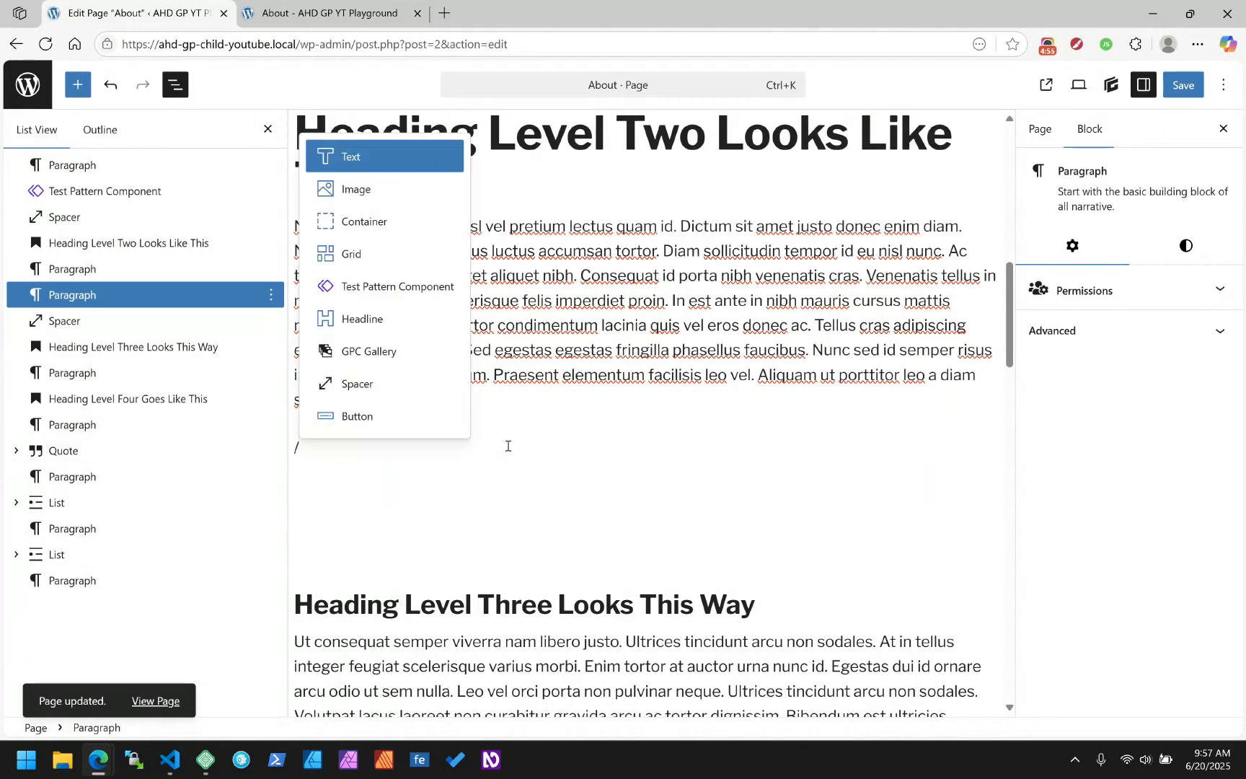
pyautogui.press('Down')
pyautogui.press('Down')
pyautogui.press('Down')
pyautogui.press('Down')
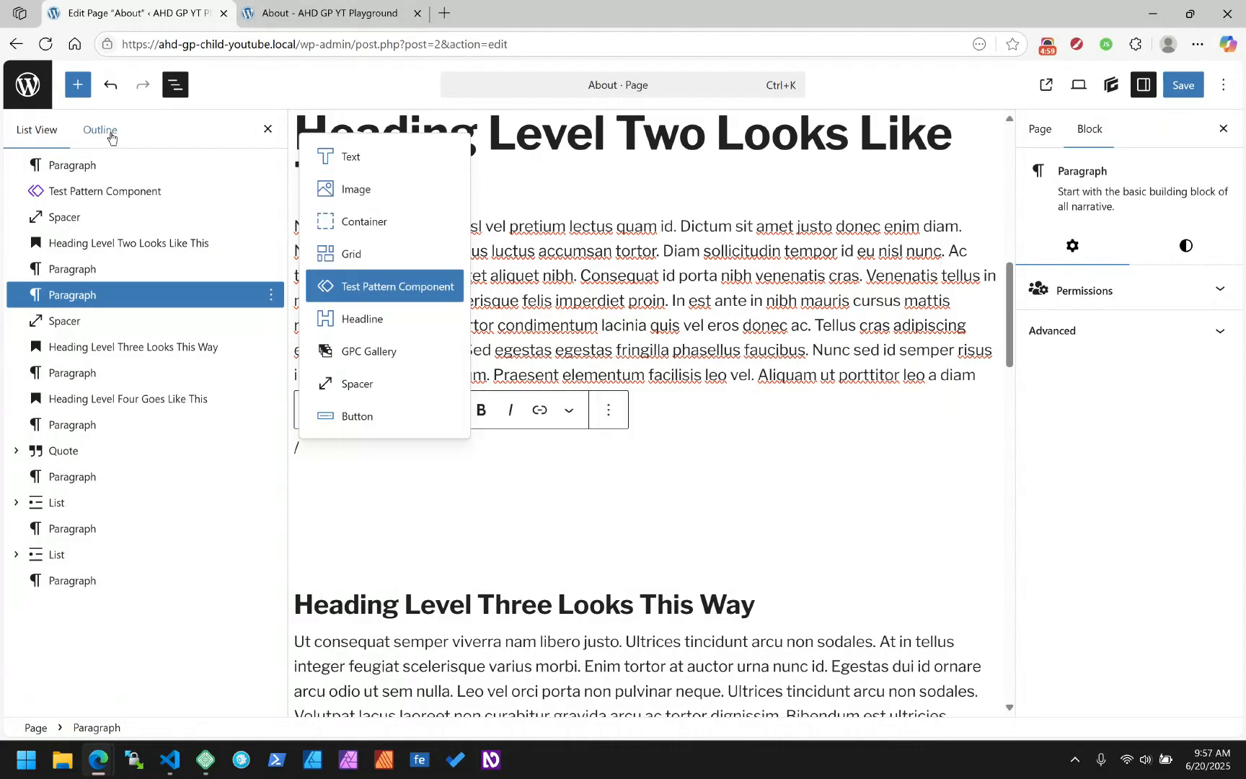
# Step: Insert the synced Test Pattern Component from My patterns below the Heading Level Two paragraph
pyautogui.click(77, 87)
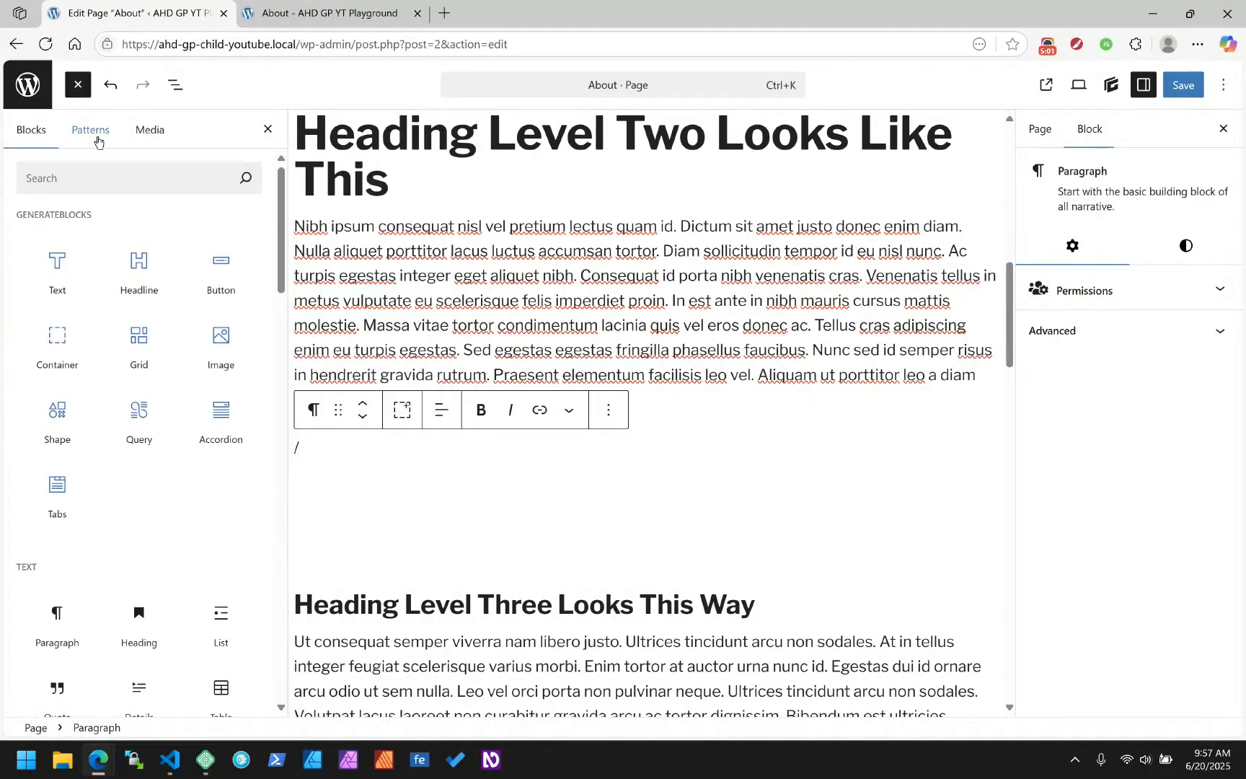
pyautogui.click(97, 136)
pyautogui.click(53, 258)
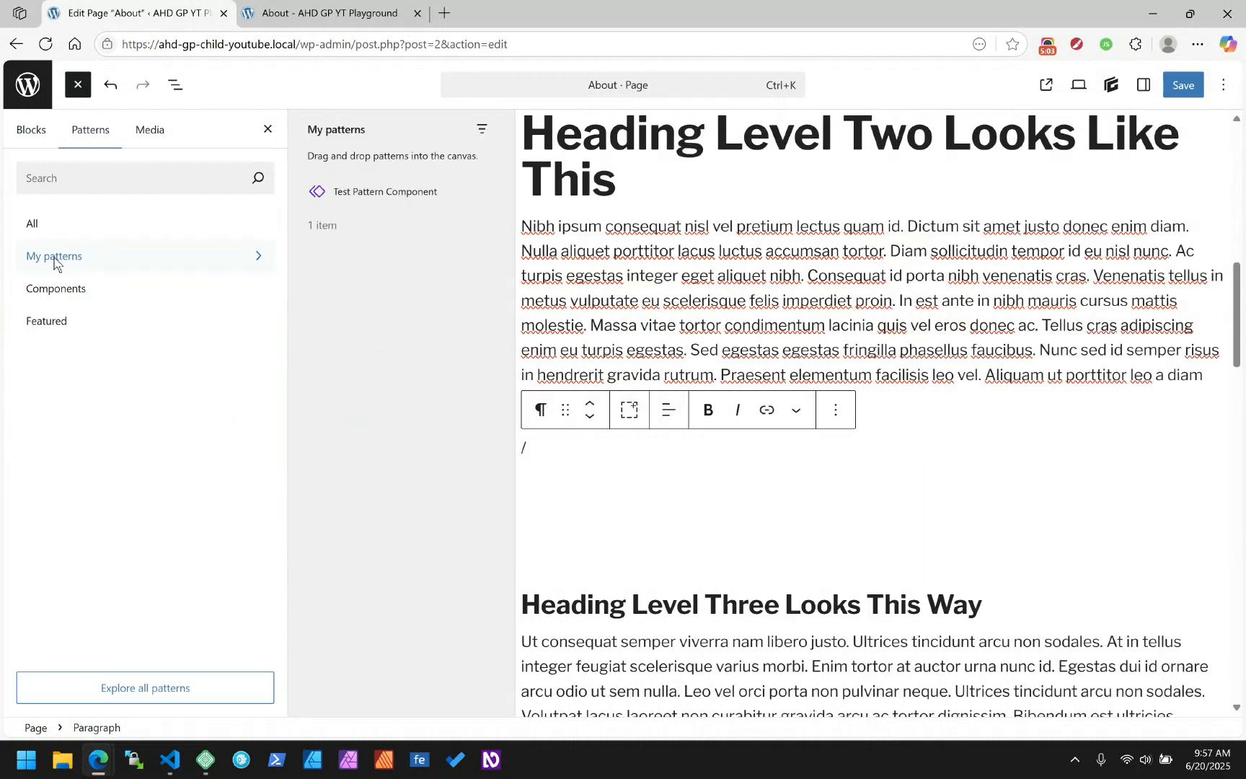
pyautogui.click(361, 202)
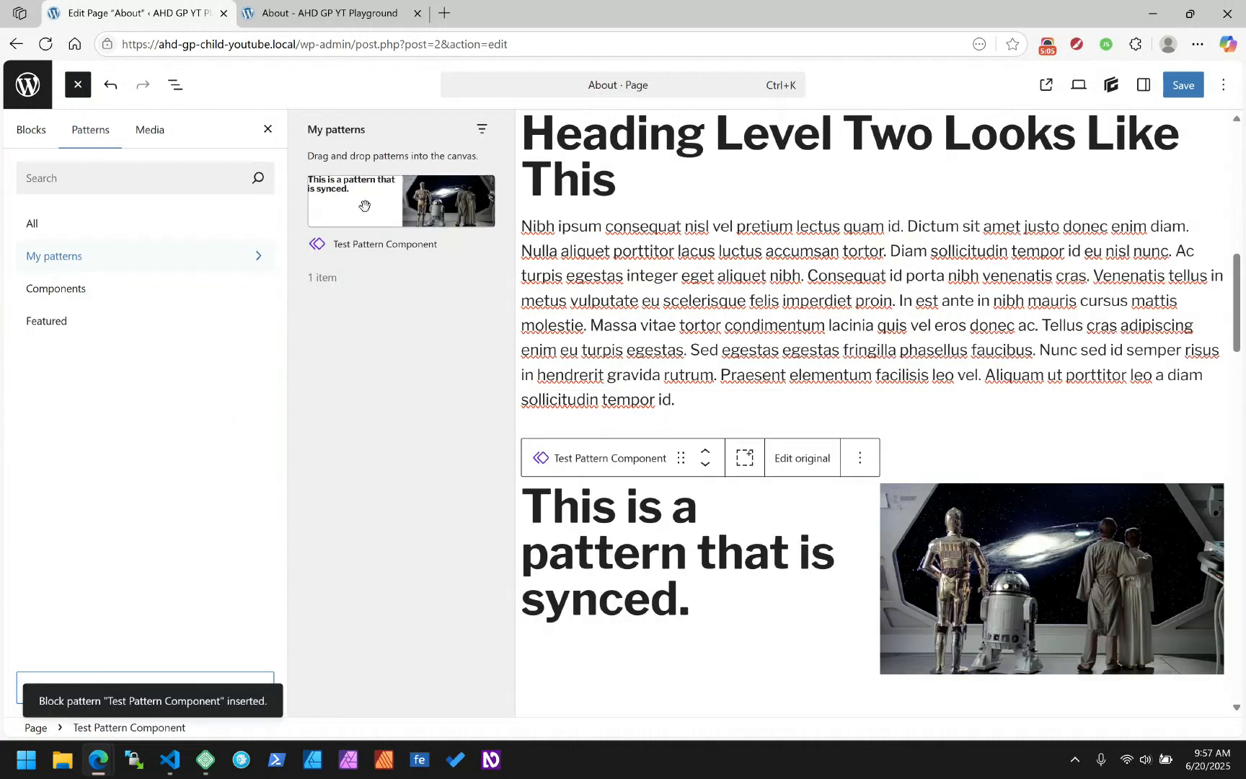
# Step: Remove the leftover "/" paragraph above the inserted pattern and close the pattern library
pyautogui.click(787, 324)
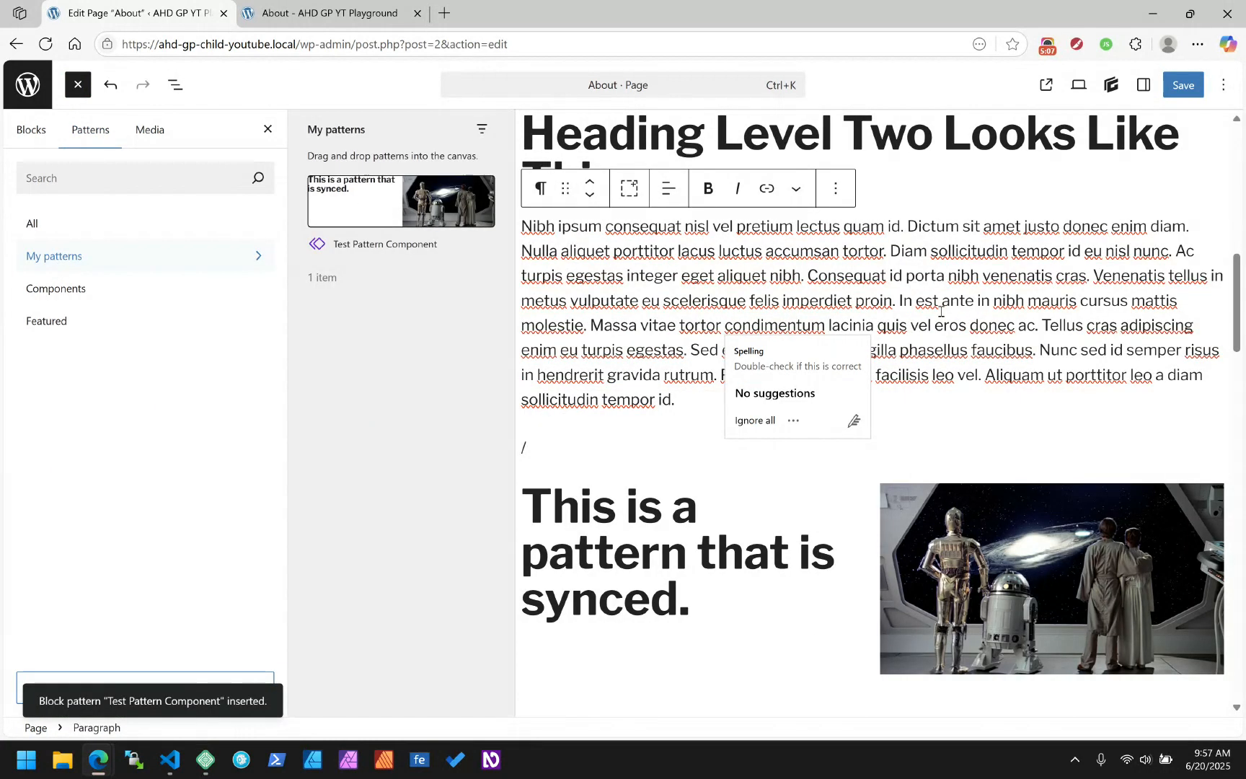
pyautogui.click(627, 438)
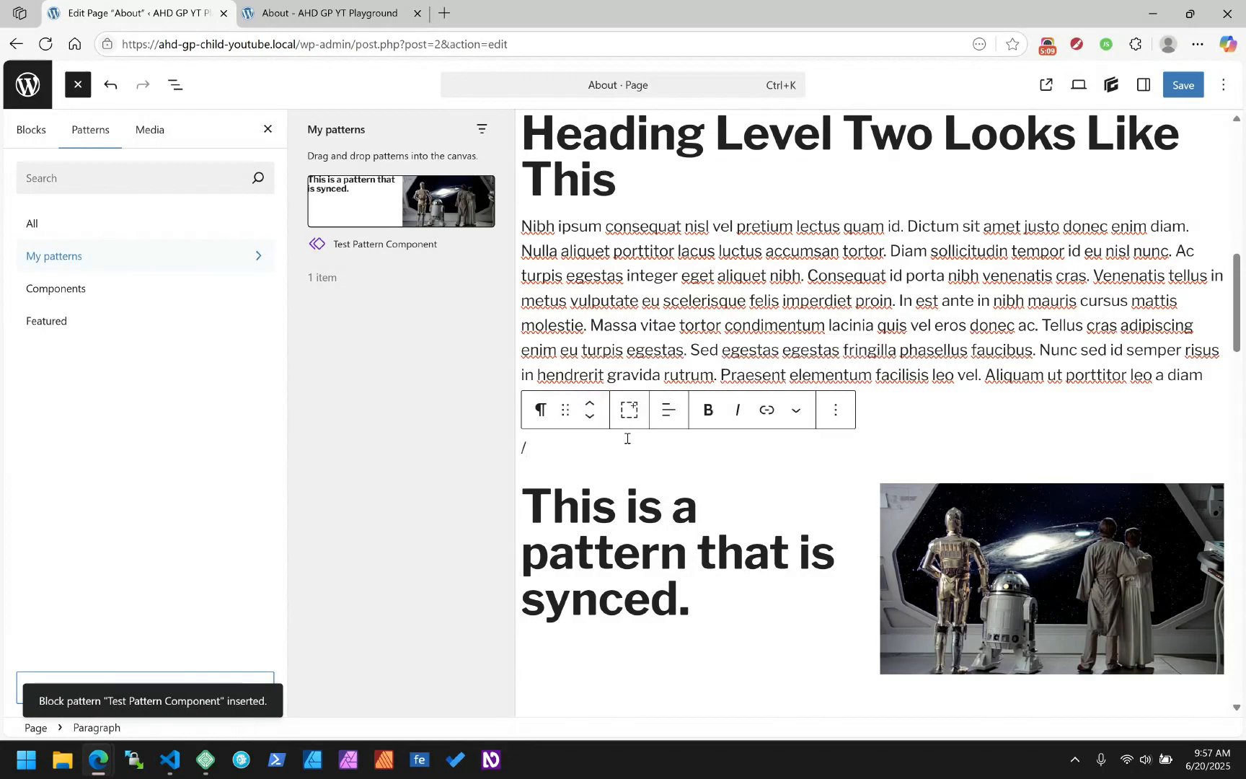
pyautogui.press('BackSpace')
pyautogui.press('BackSpace')
pyautogui.click(723, 393)
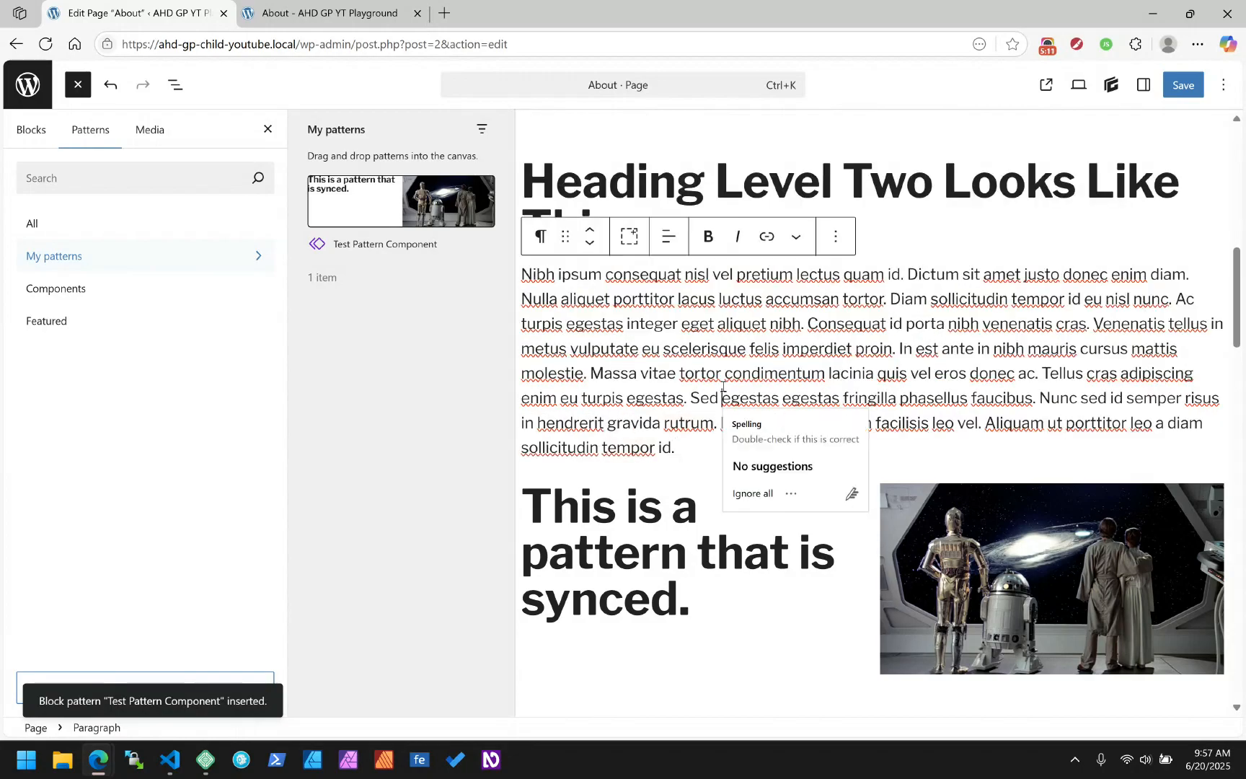
pyautogui.click(268, 129)
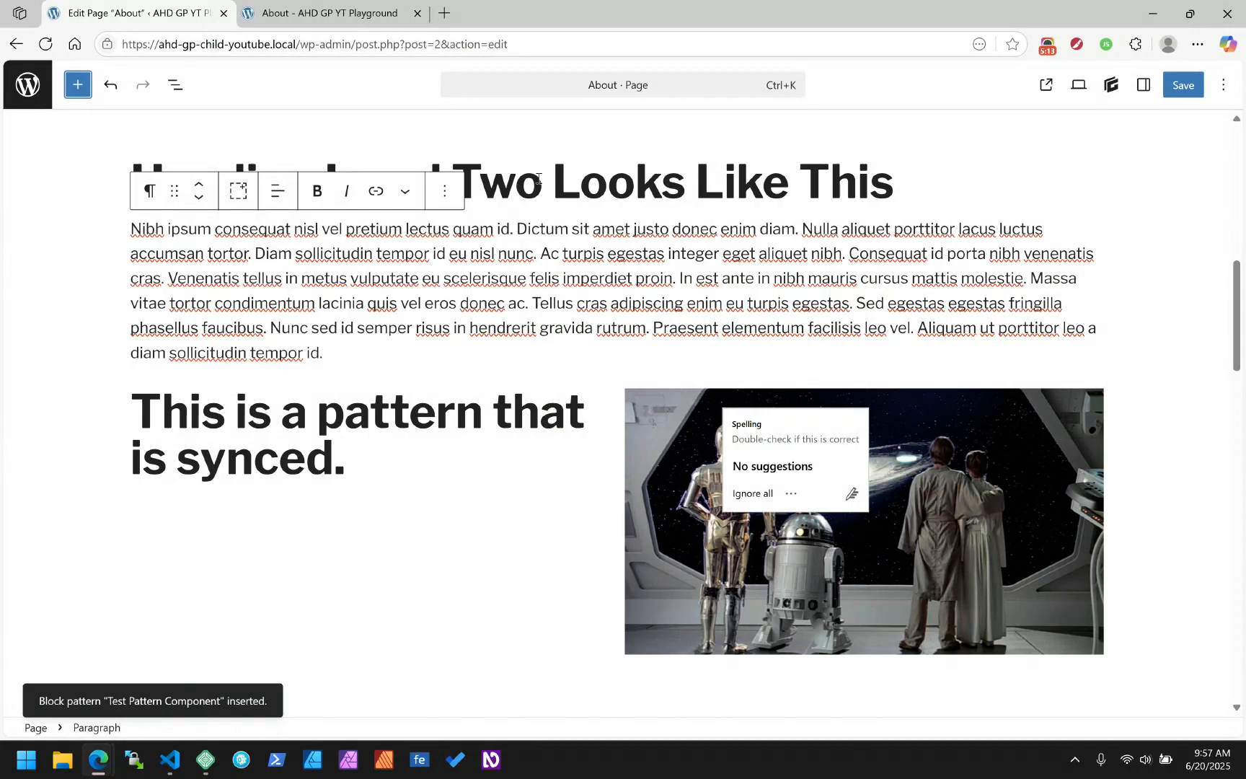
# Step: Compare both Test Pattern Component instances on the page and open the original pattern for editing from the first one
pyautogui.scroll(-3, 525, 434)
pyautogui.scroll(9, 525, 428)
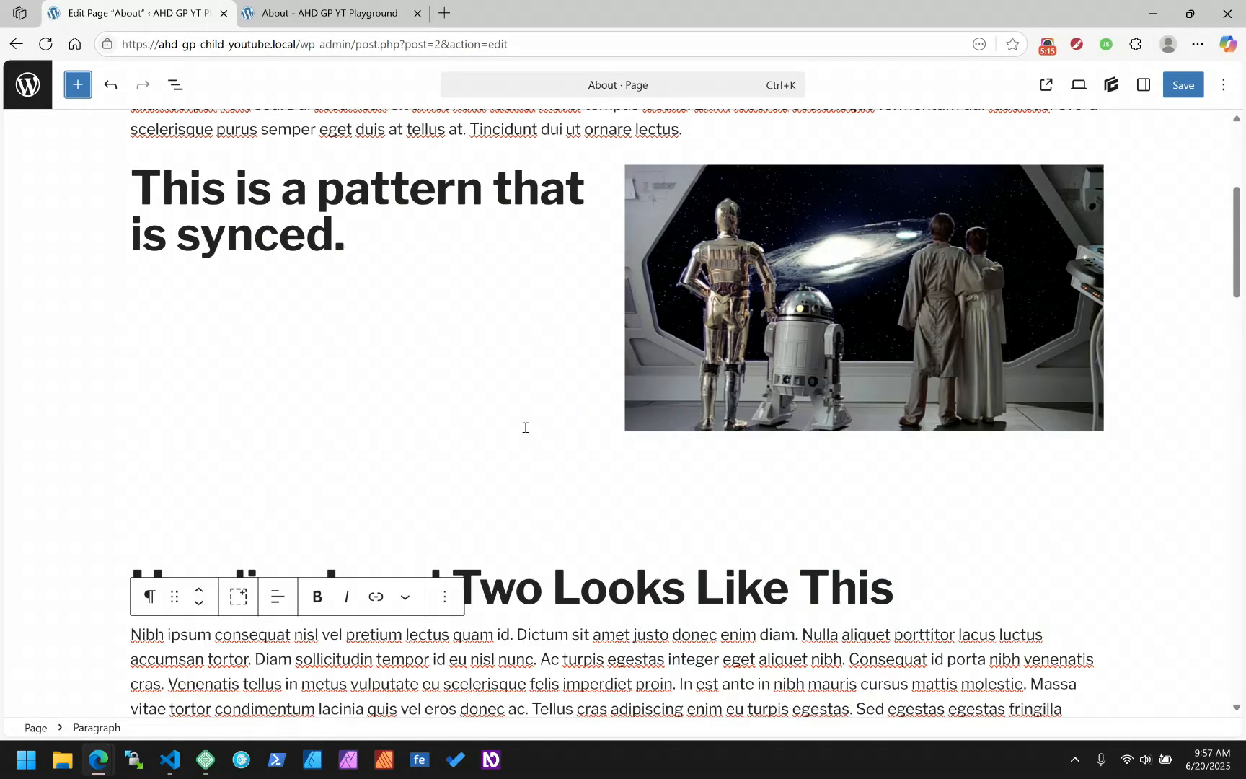
pyautogui.click(692, 301)
pyautogui.scroll(-7, 743, 317)
pyautogui.click(791, 326)
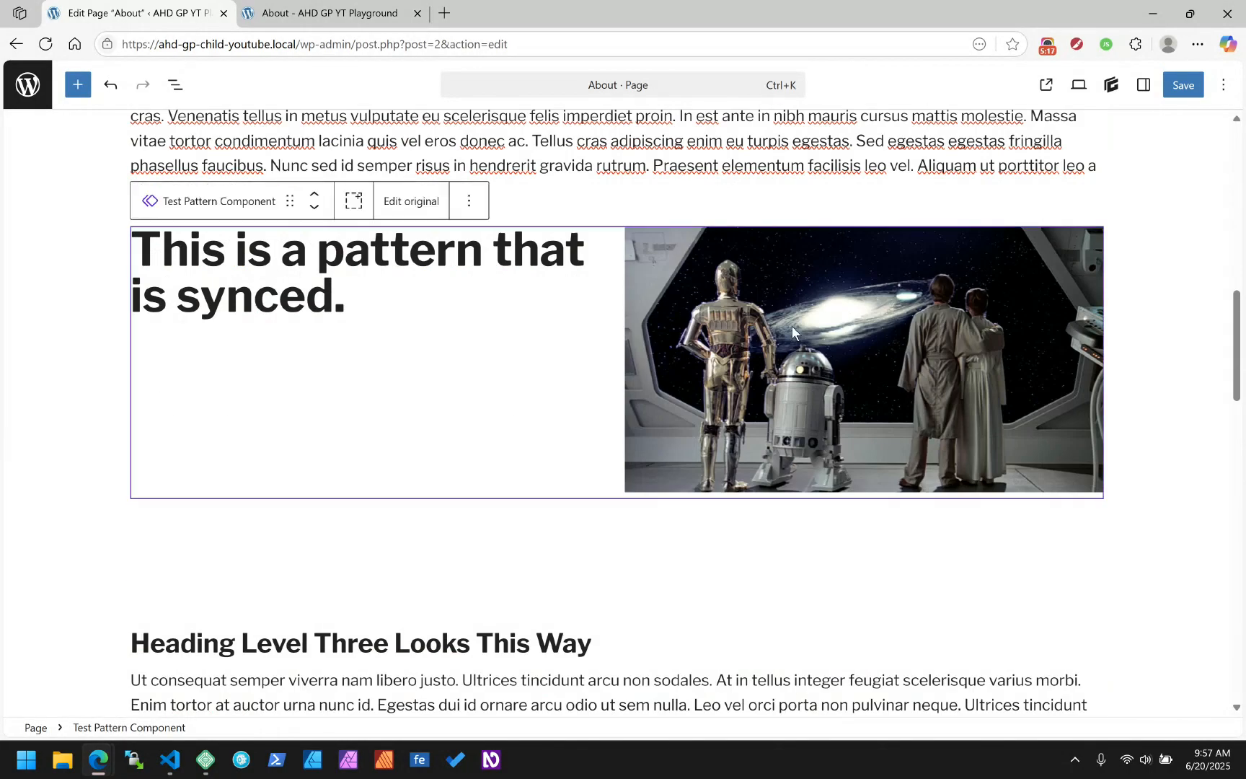
pyautogui.scroll(9, 792, 328)
pyautogui.click(729, 389)
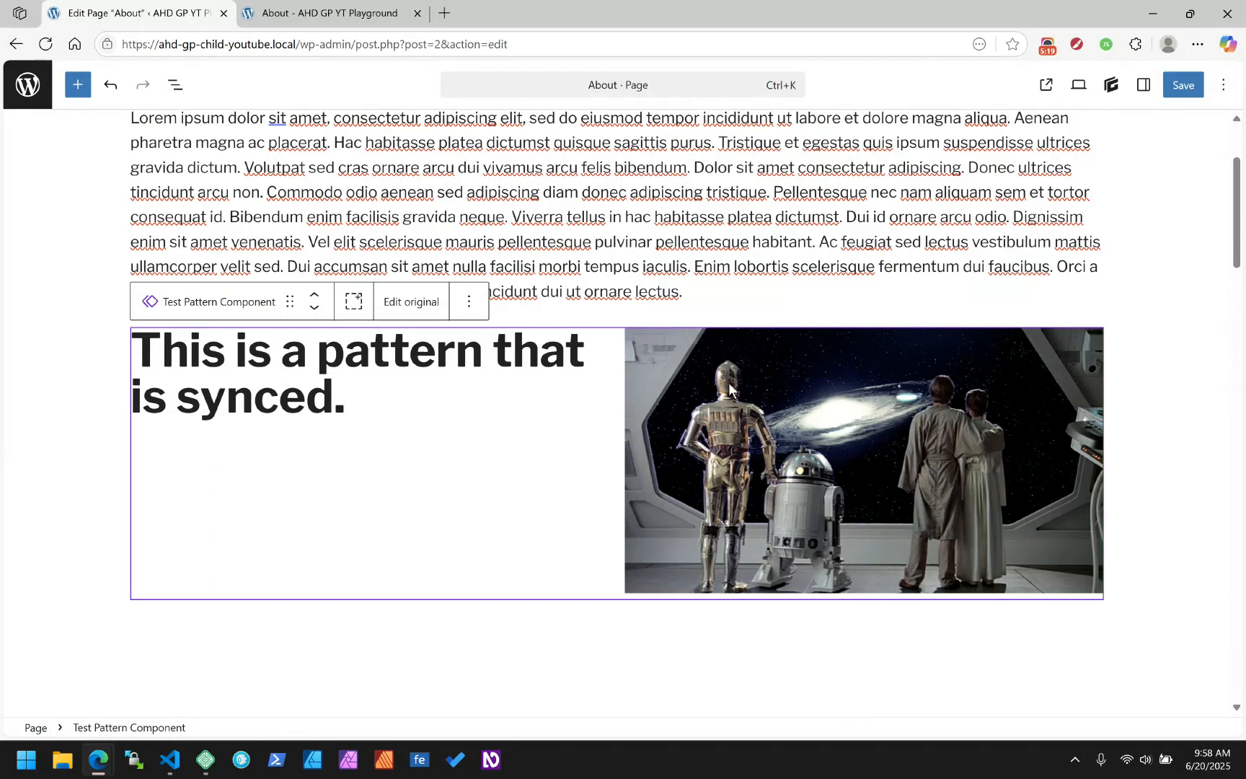
pyautogui.click(410, 302)
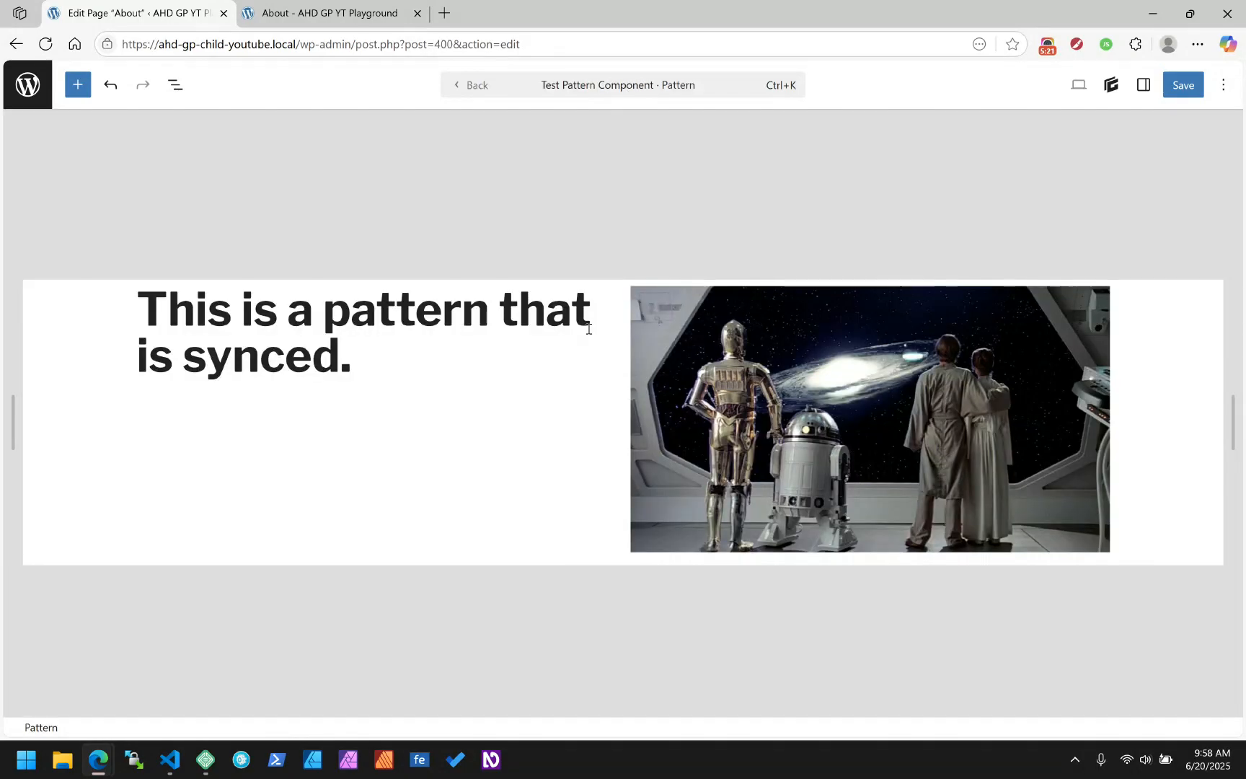
# Step: Replace the image in the pattern's second column with R.jpg, captioned "Luke and Yoda get deep", from the media library
pyautogui.click(788, 387)
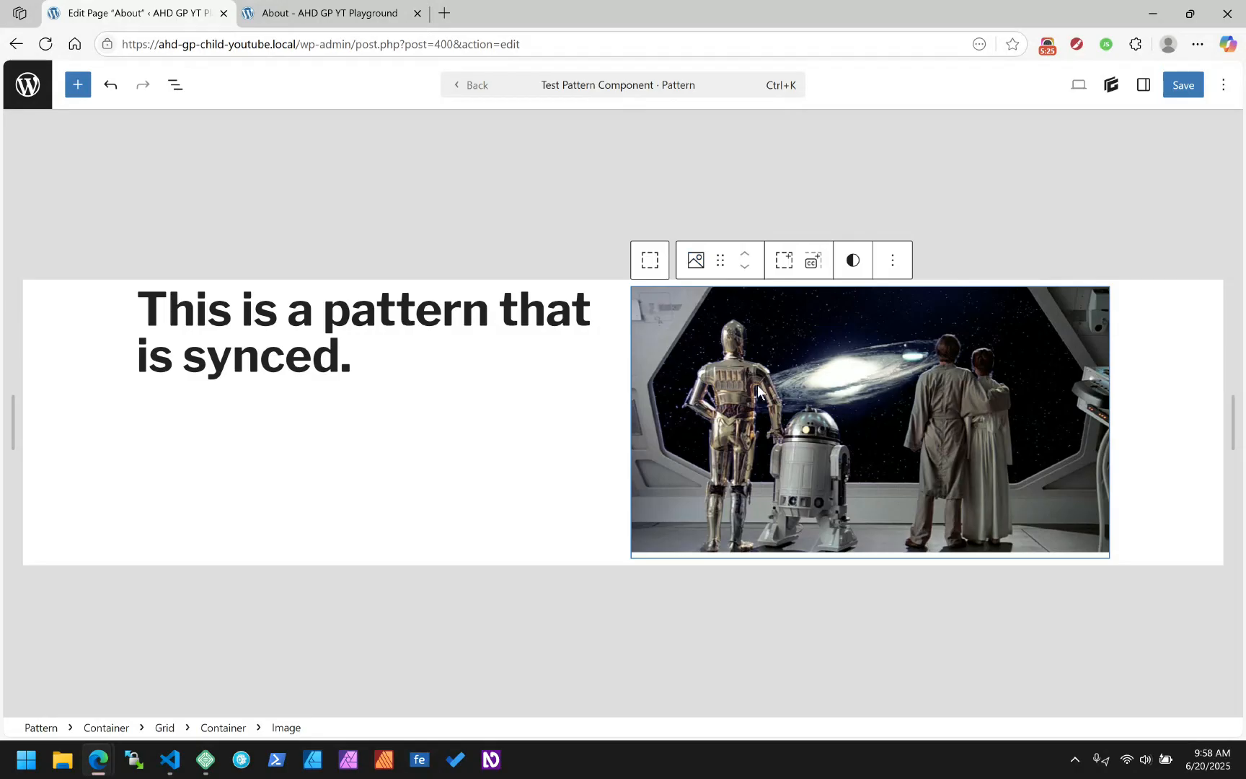
pyautogui.click(1144, 85)
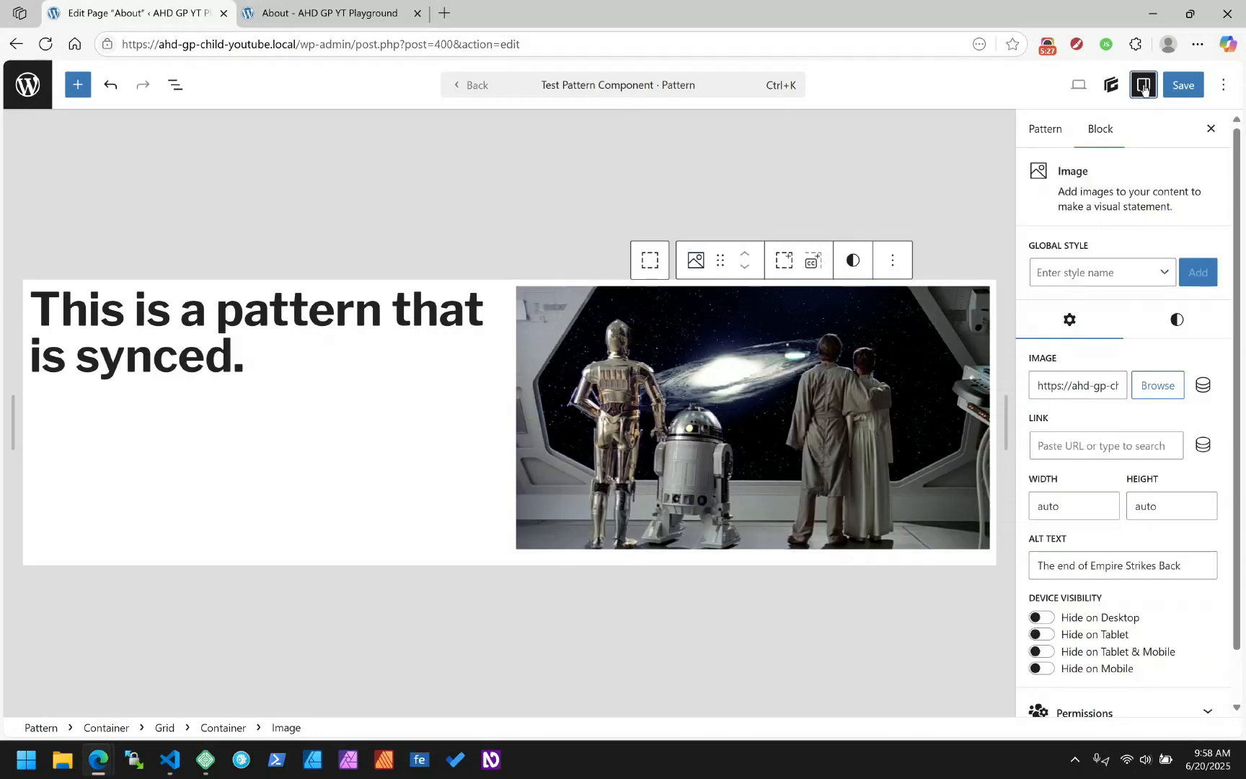
pyautogui.click(1157, 385)
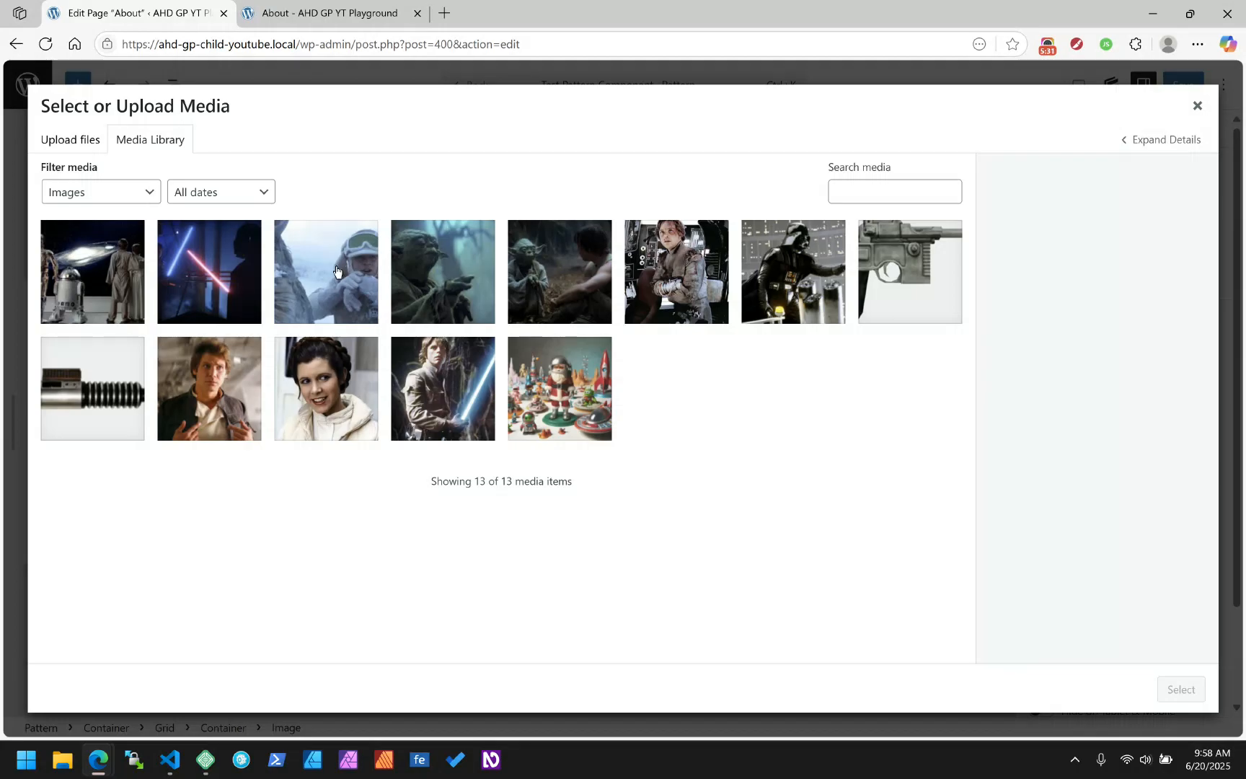
pyautogui.click(336, 272)
pyautogui.click(533, 268)
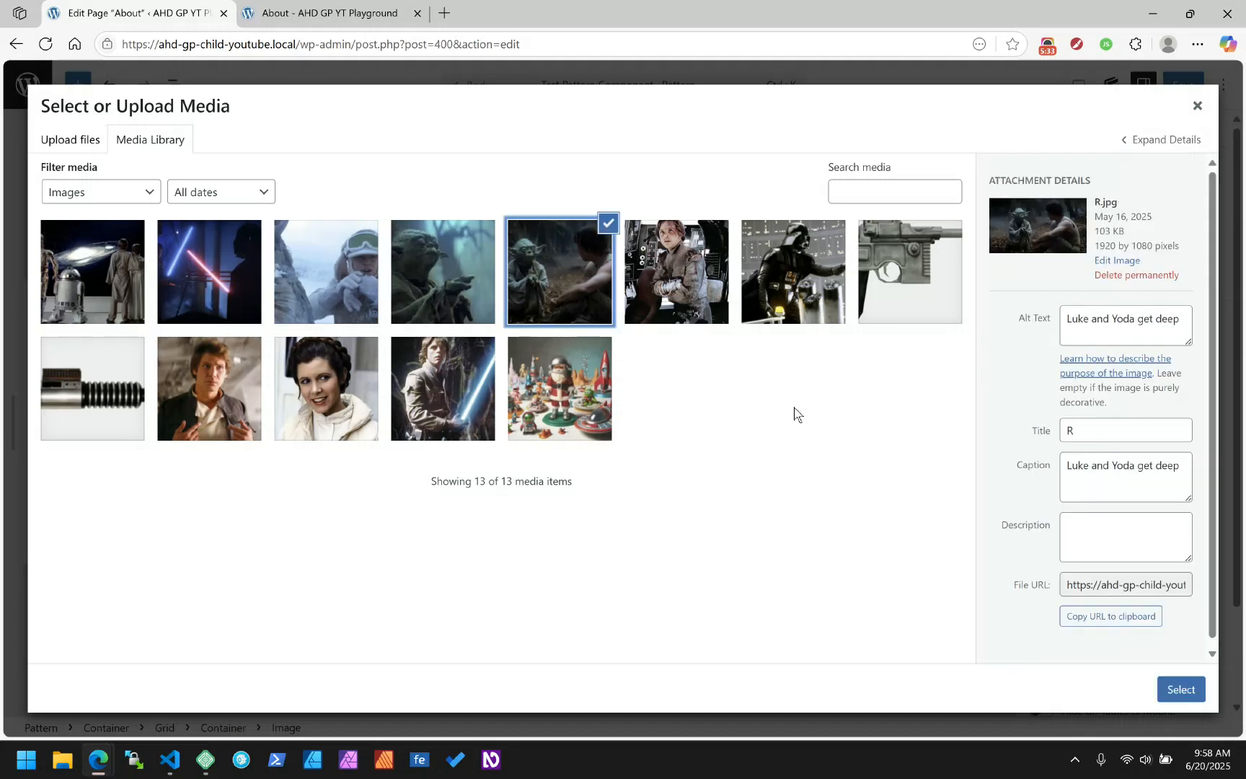
pyautogui.click(1180, 689)
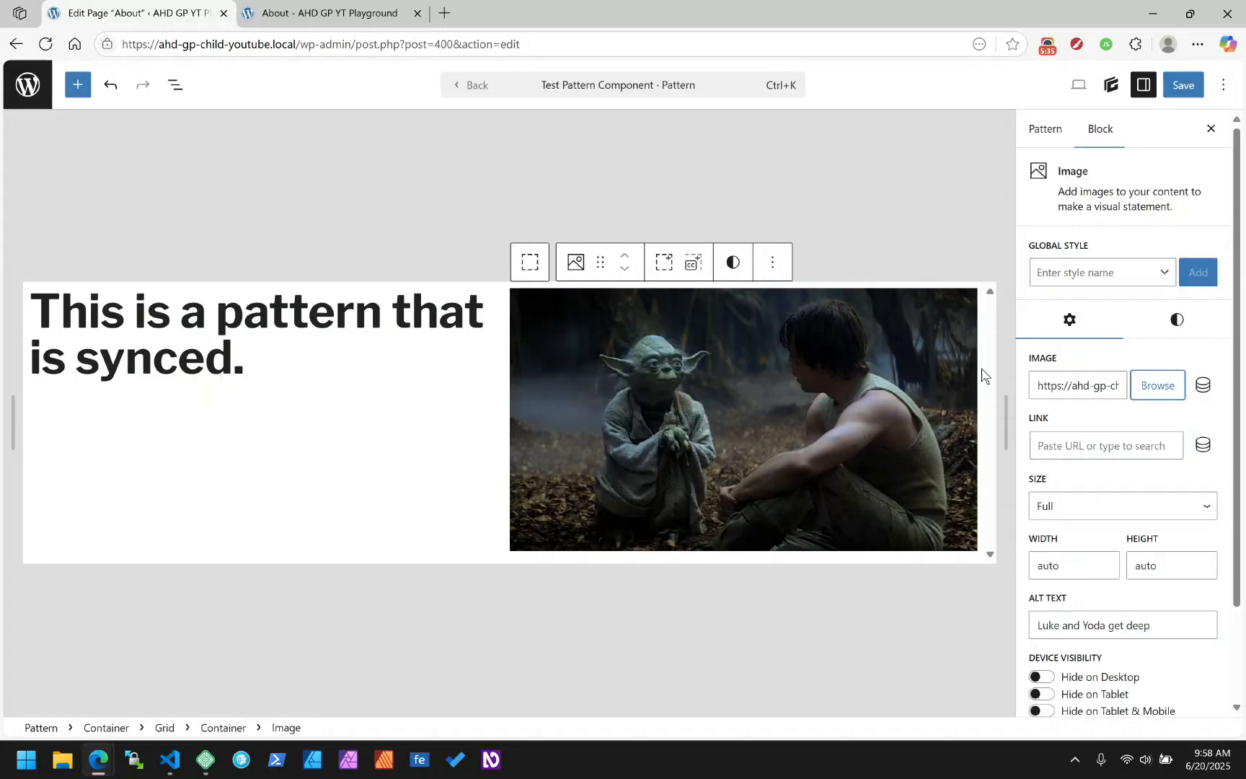
# Step: Save the changes to both the About page and Test Pattern Component, and return to the About page, dismissing the backup notice
pyautogui.click(1182, 87)
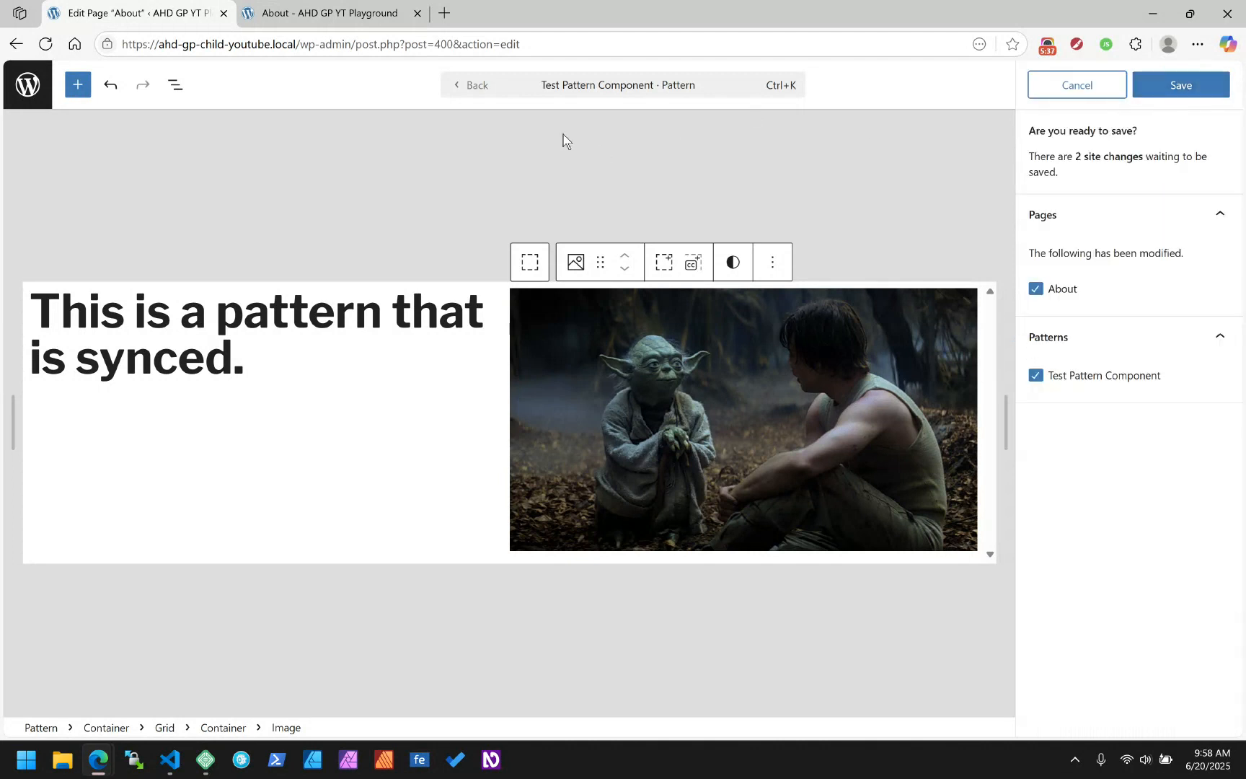
pyautogui.click(1167, 85)
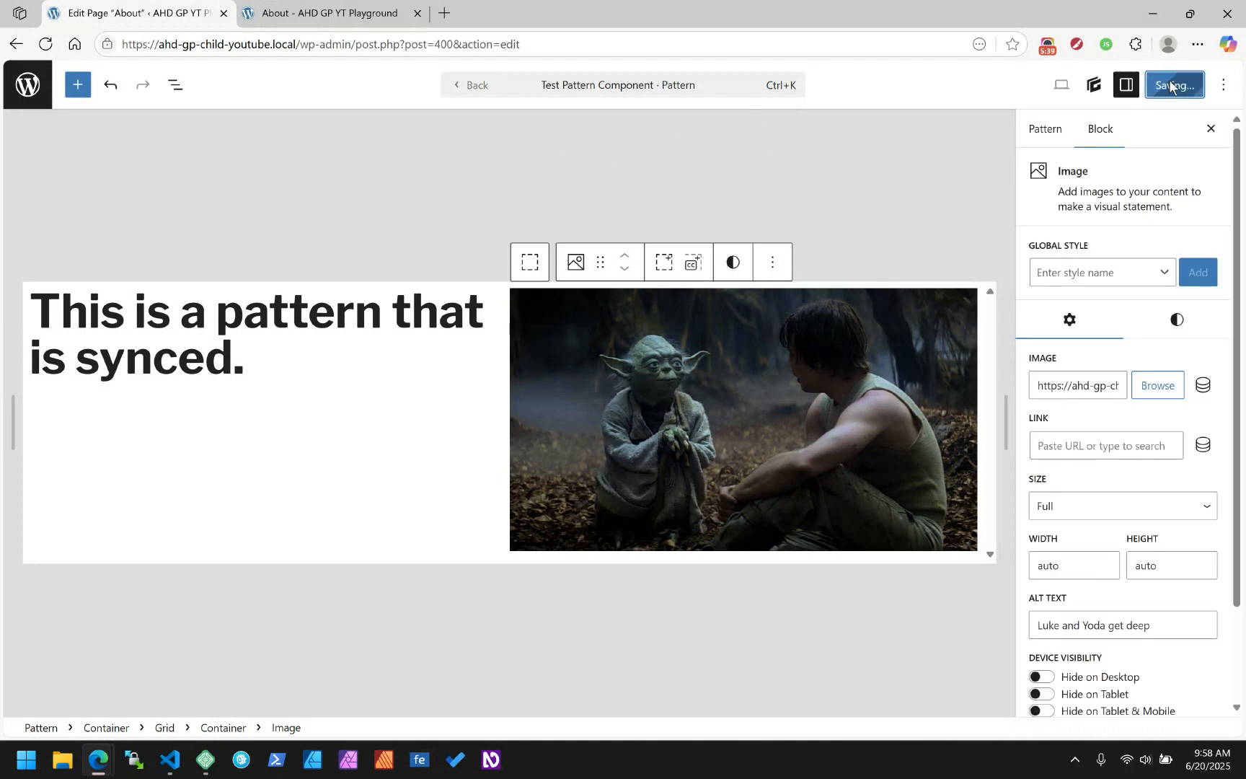
pyautogui.click(470, 83)
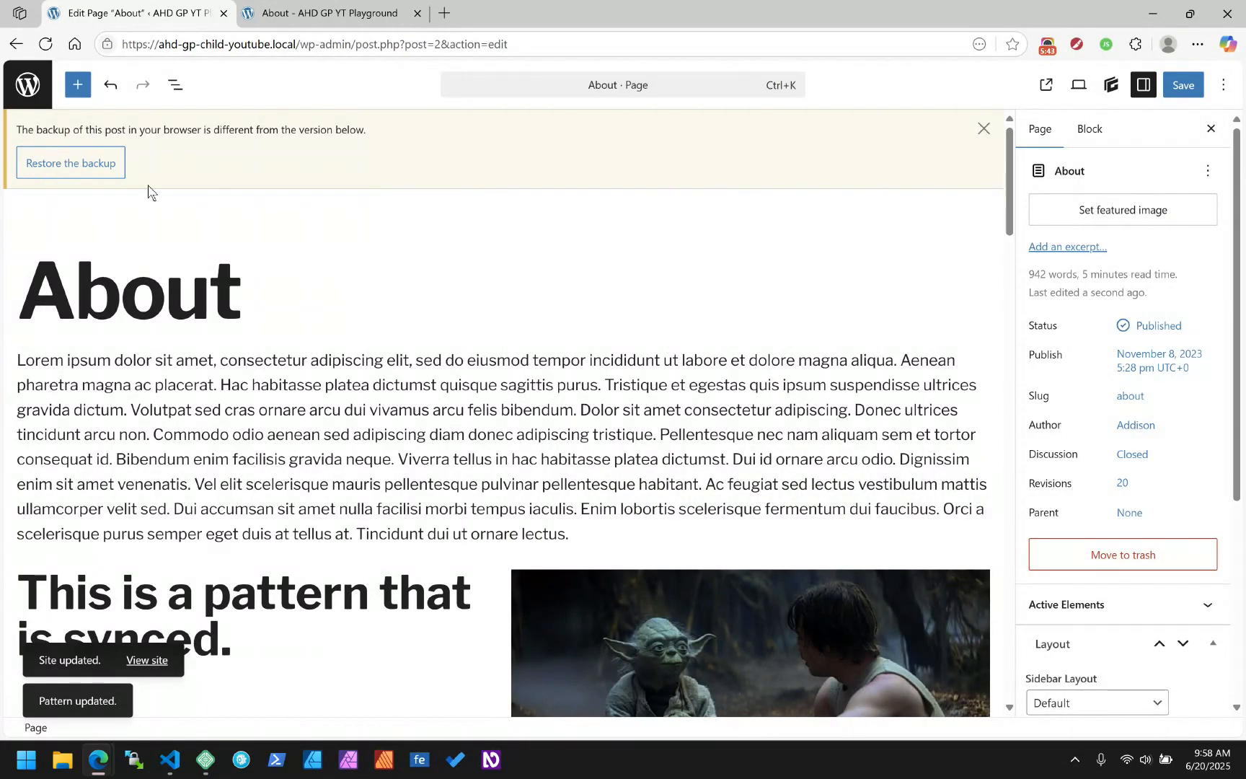
pyautogui.click(982, 128)
# Step: Detach the second Test Pattern Component instance, below the Heading Level Two paragraph, from its synced pattern
pyautogui.scroll(-8, 563, 311)
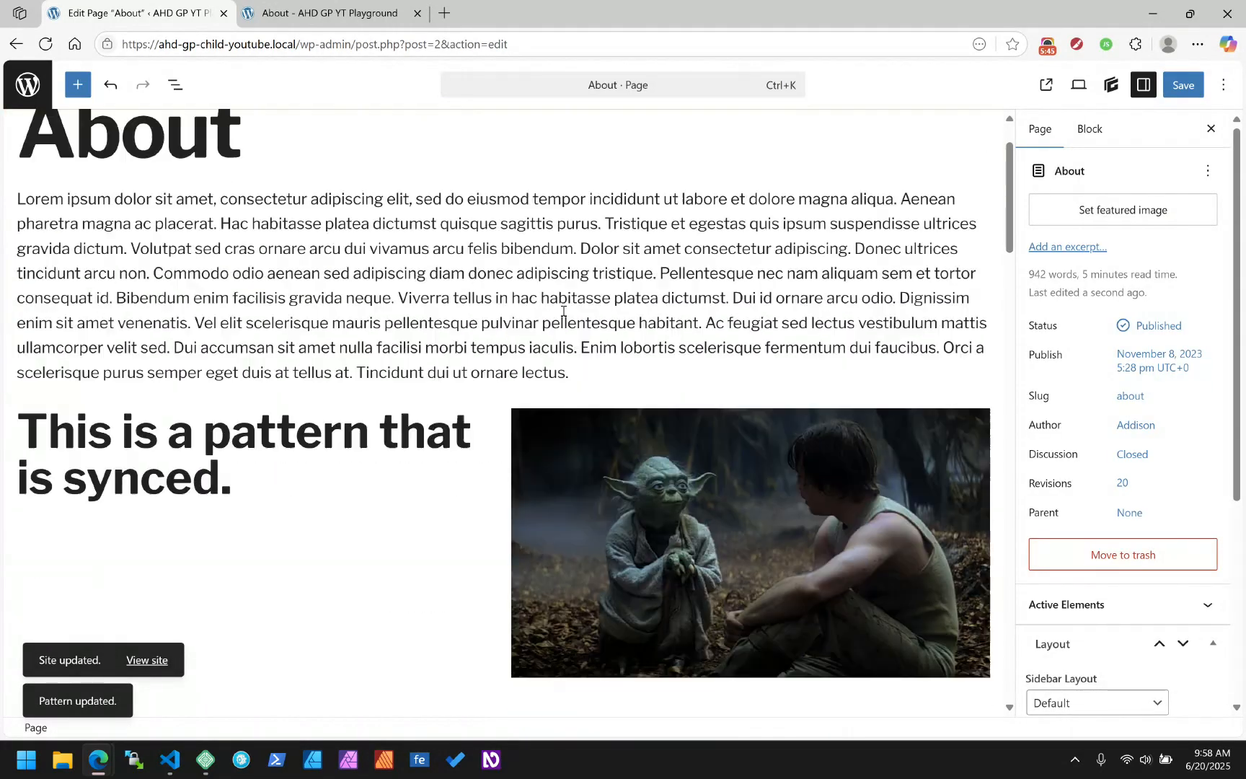
pyautogui.scroll(-5, 564, 310)
pyautogui.click(520, 367)
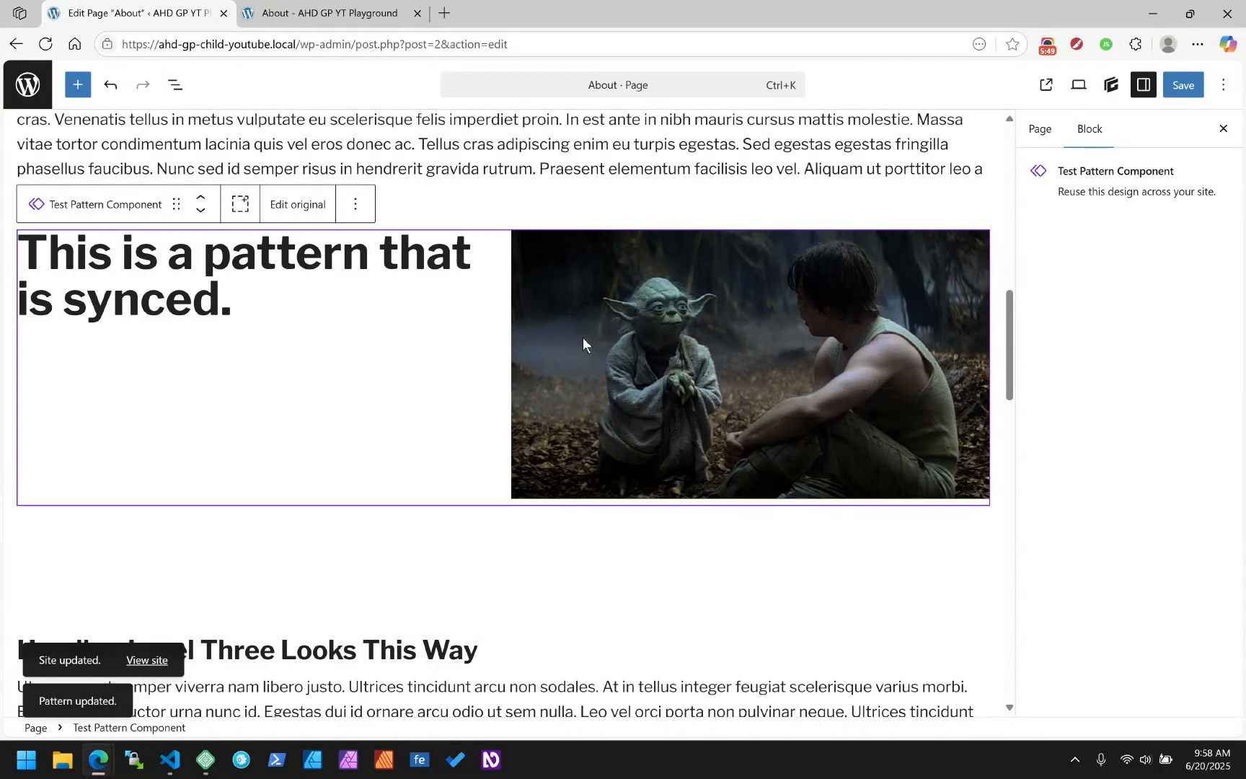
pyautogui.click(354, 209)
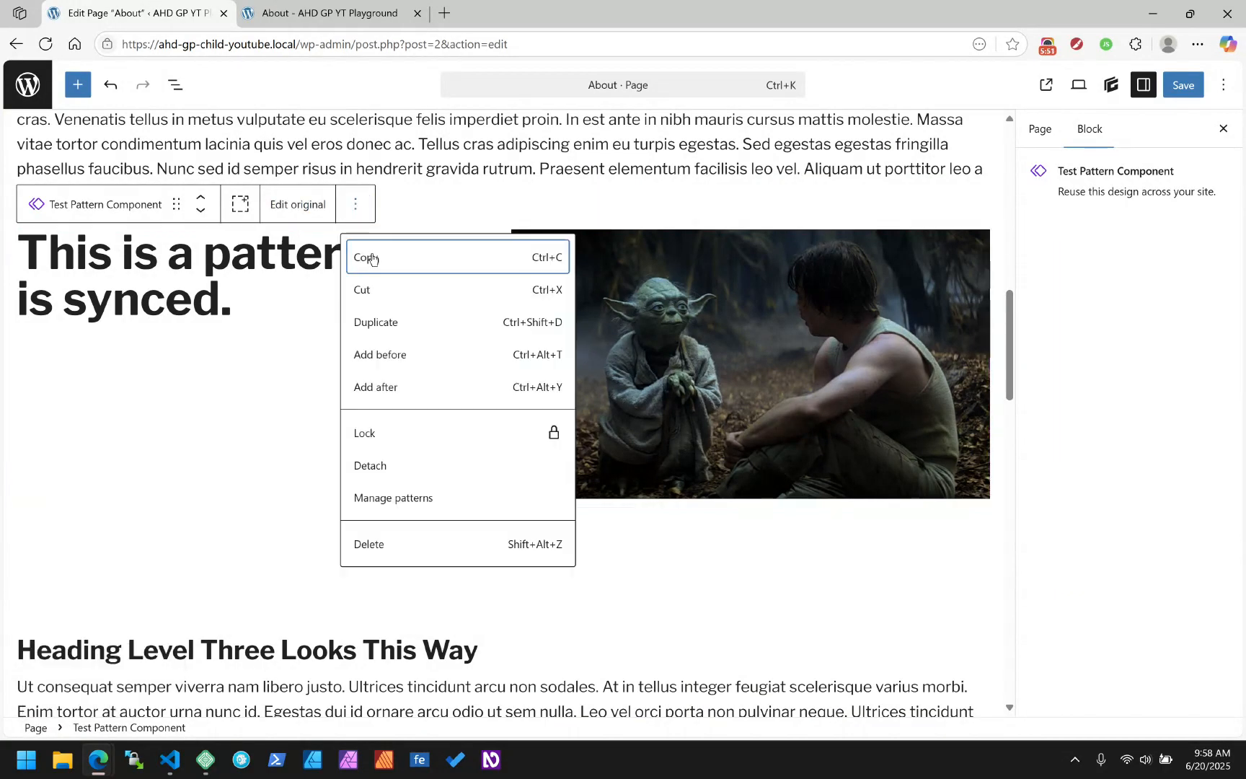
pyautogui.click(370, 465)
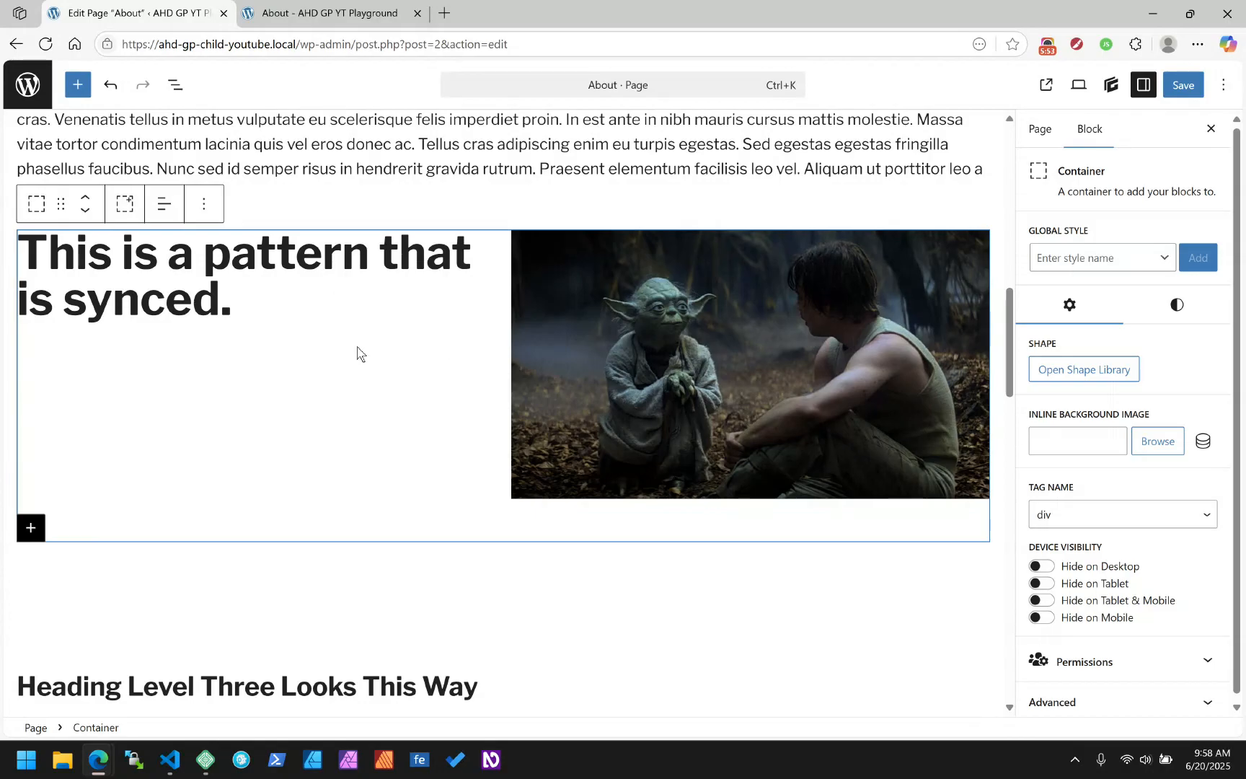
# Step: Delete the detached Container block located between the Heading Level Two paragraph and the spacer
pyautogui.scroll(7, 360, 354)
pyautogui.scroll(-5, 361, 354)
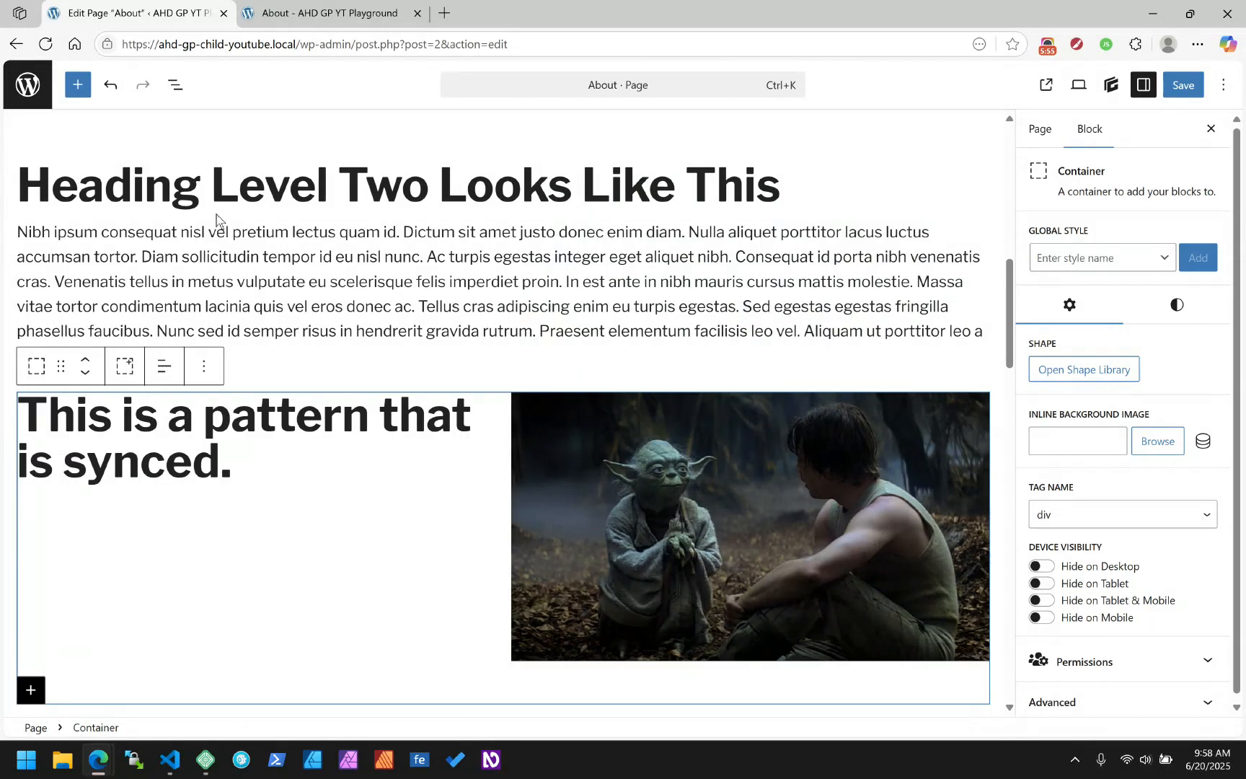
pyautogui.click(175, 85)
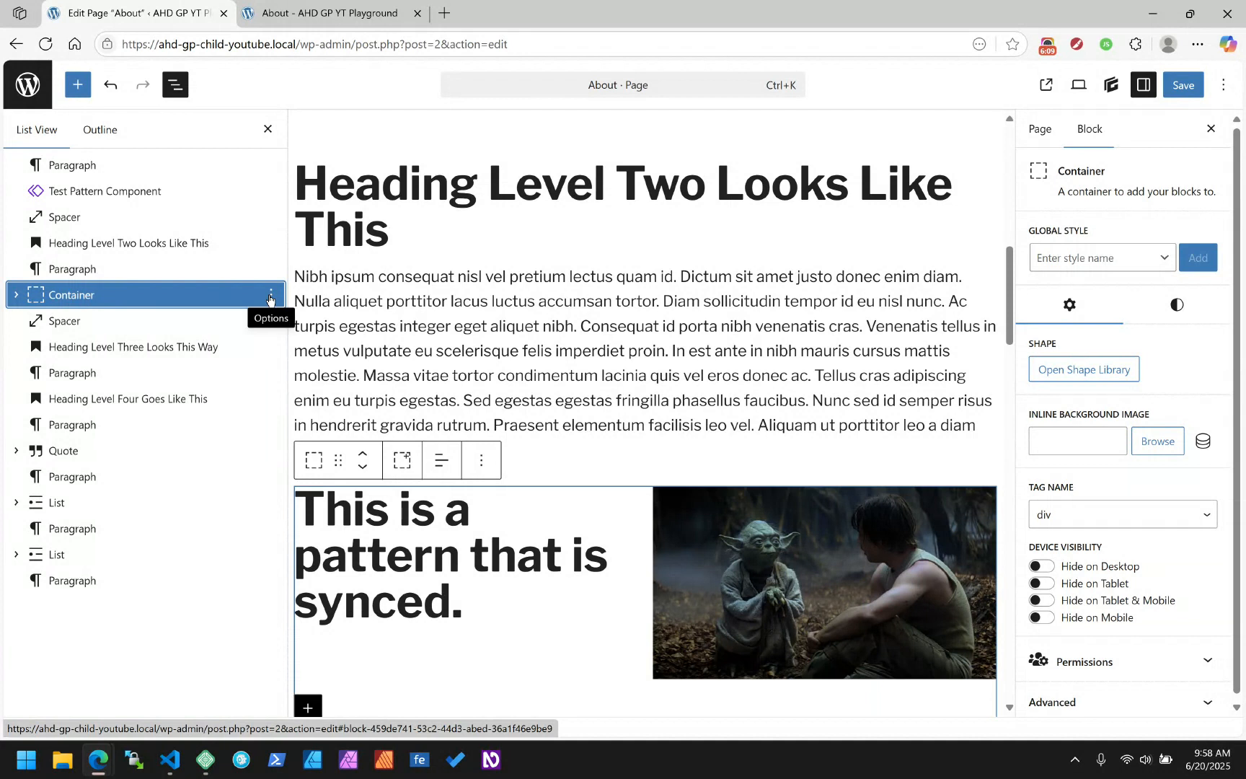
pyautogui.click(270, 297)
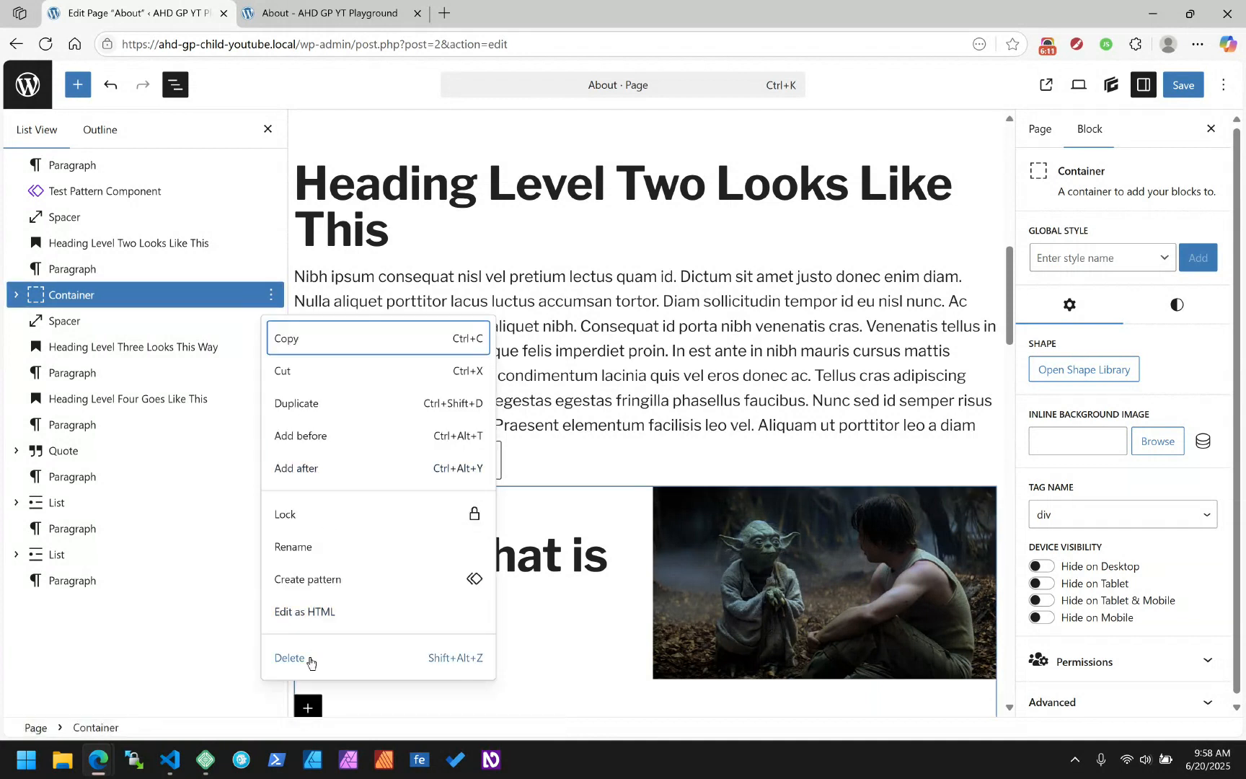
pyautogui.click(311, 659)
# Step: Delete the remaining Test Pattern Component block from the About page and save the page
pyautogui.click(163, 192)
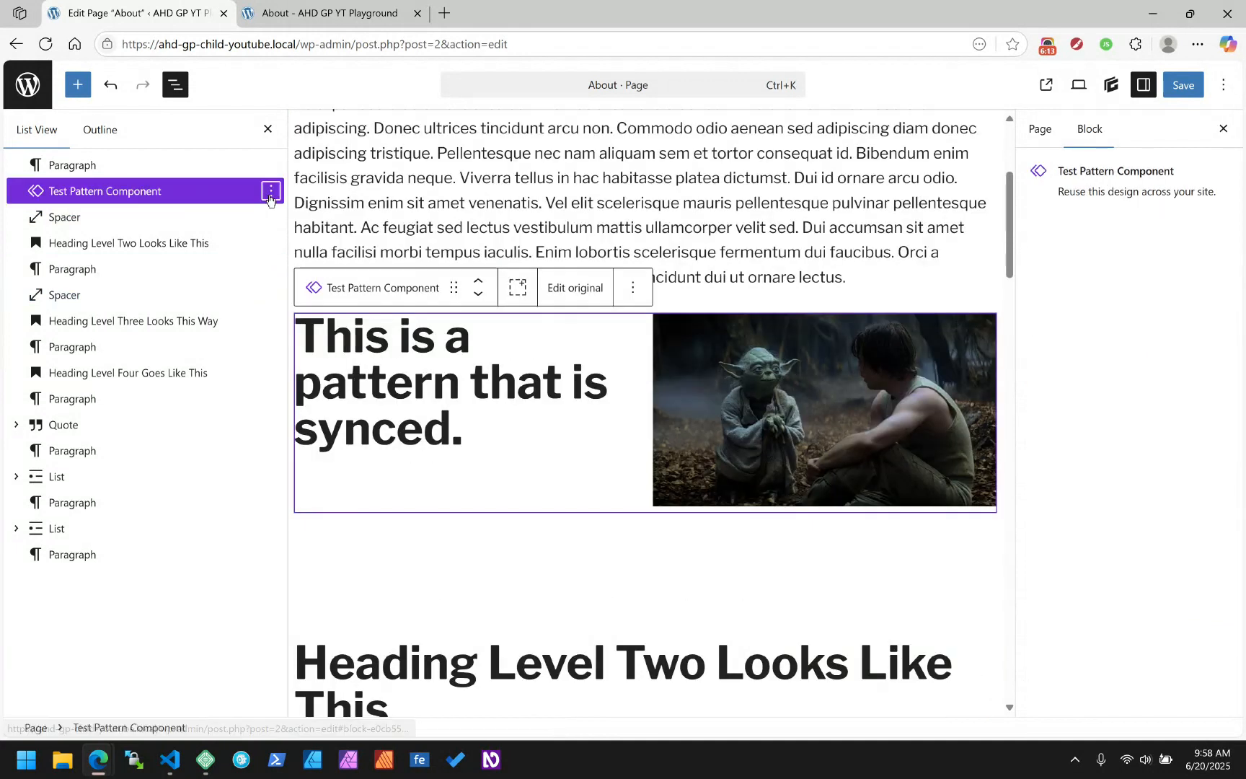
pyautogui.click(271, 190)
pyautogui.click(289, 521)
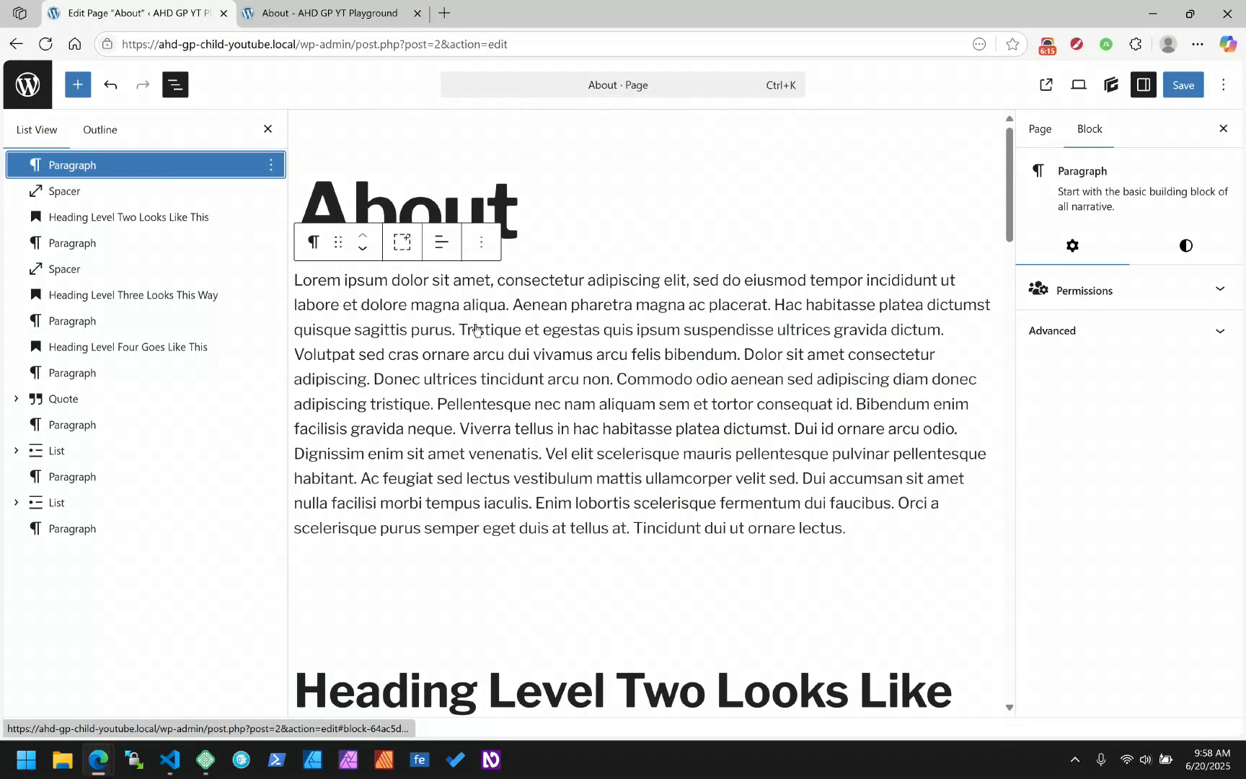
pyautogui.hotkey('ctrl', 's')
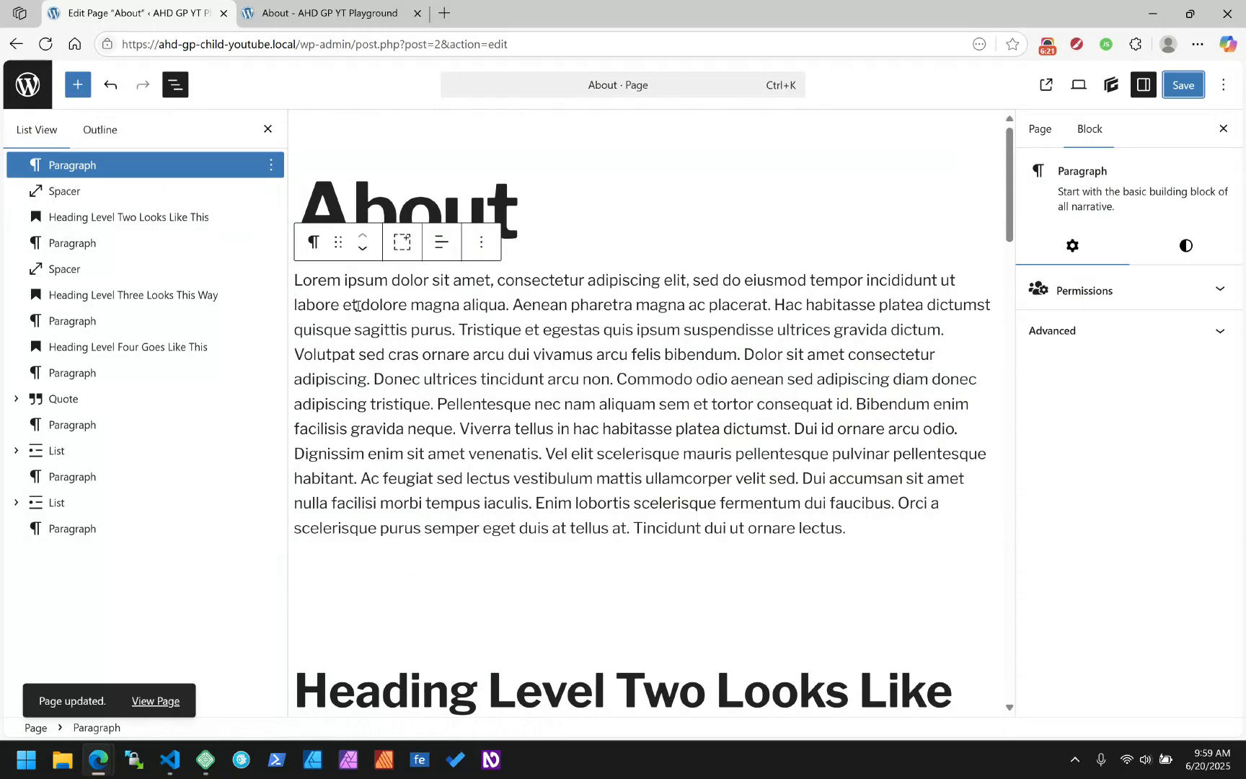
# Step: Leave the page editor and open the list of galleries to review the existing entries
pyautogui.click(19, 90)
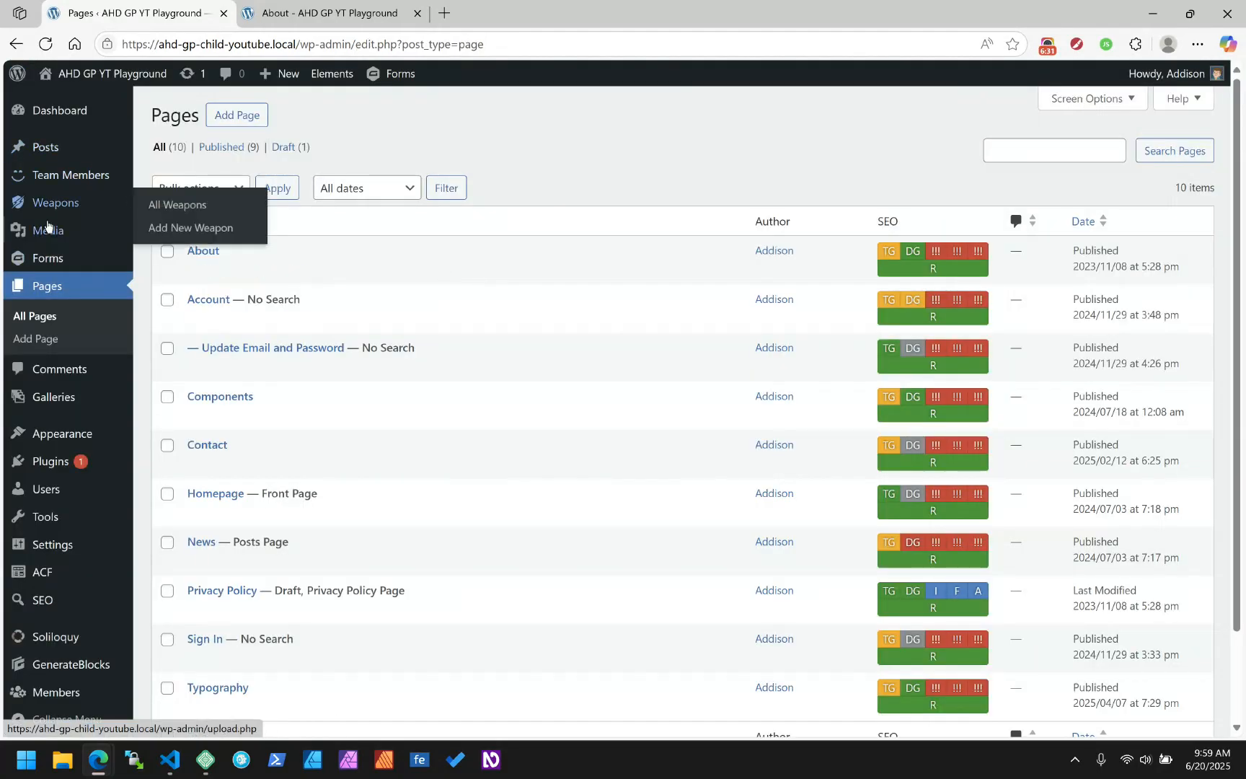
pyautogui.click(48, 401)
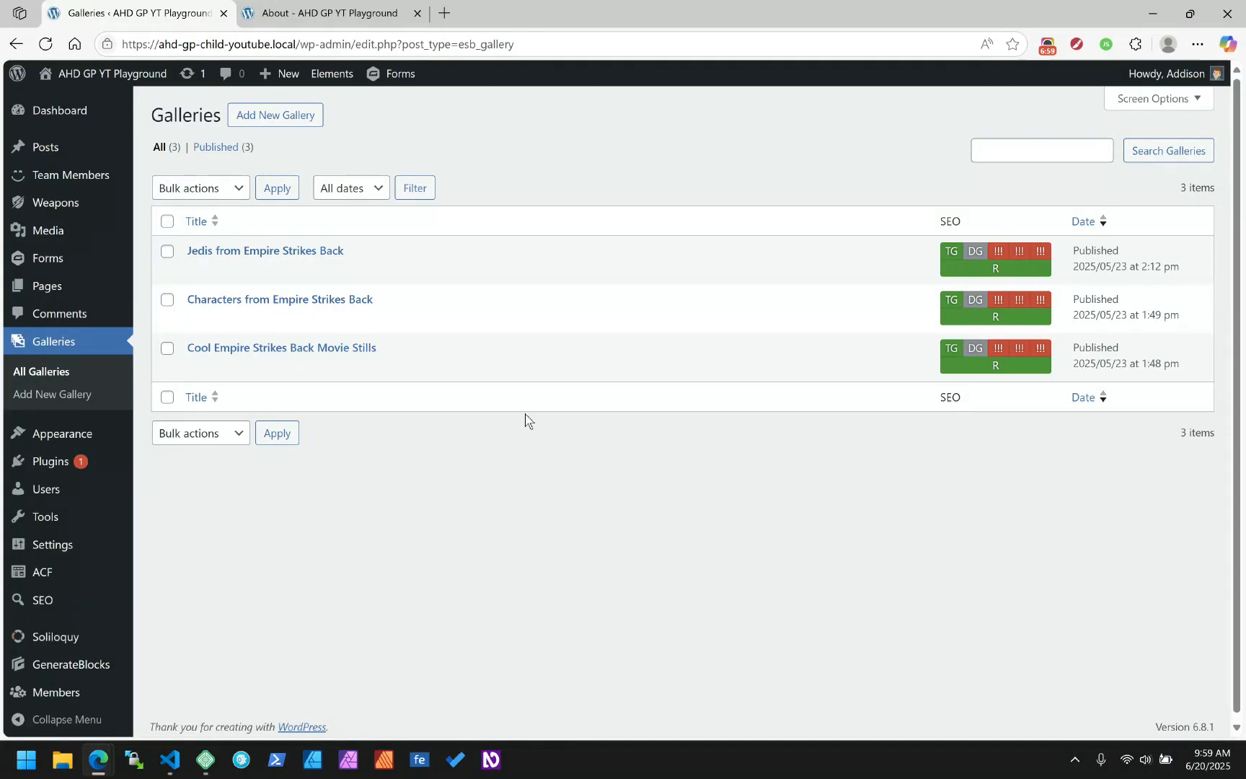
pyautogui.moveTo(190, 268)
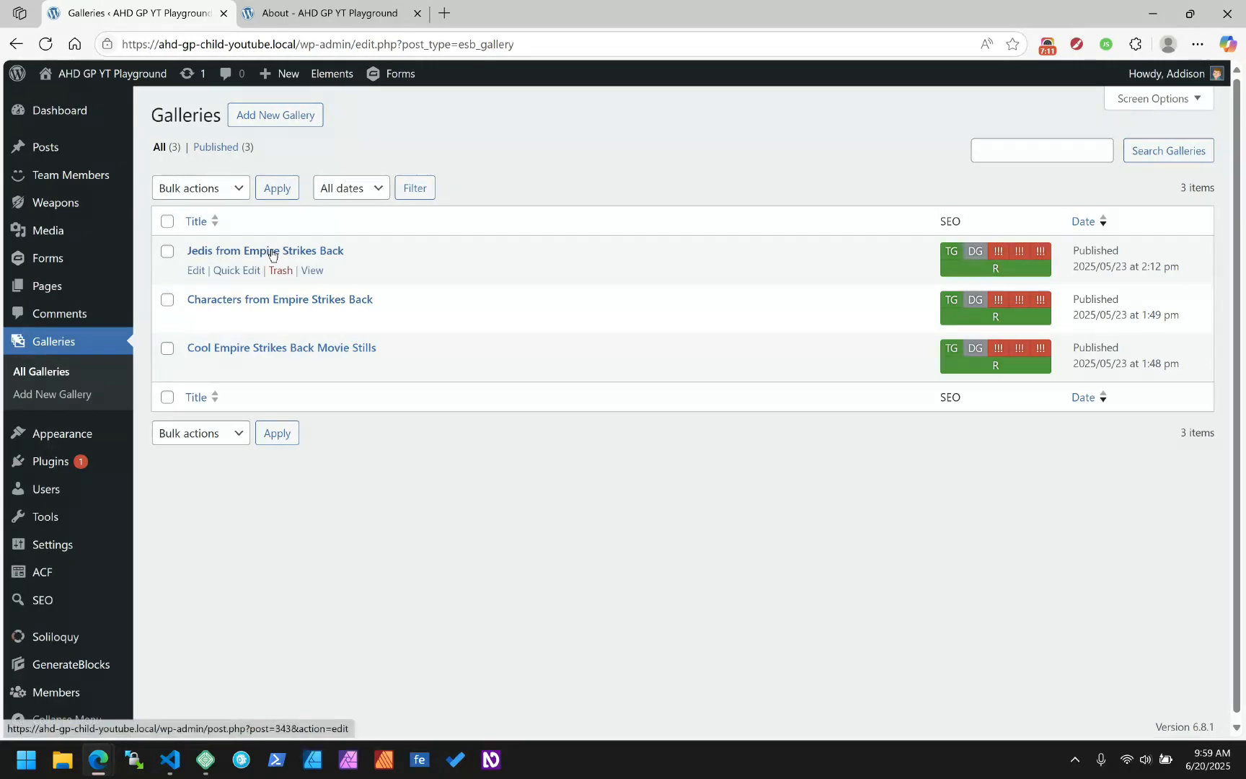
# Step: Open the GPC Gallery Block Template element and copy its Gallery Query block
pyautogui.click(323, 72)
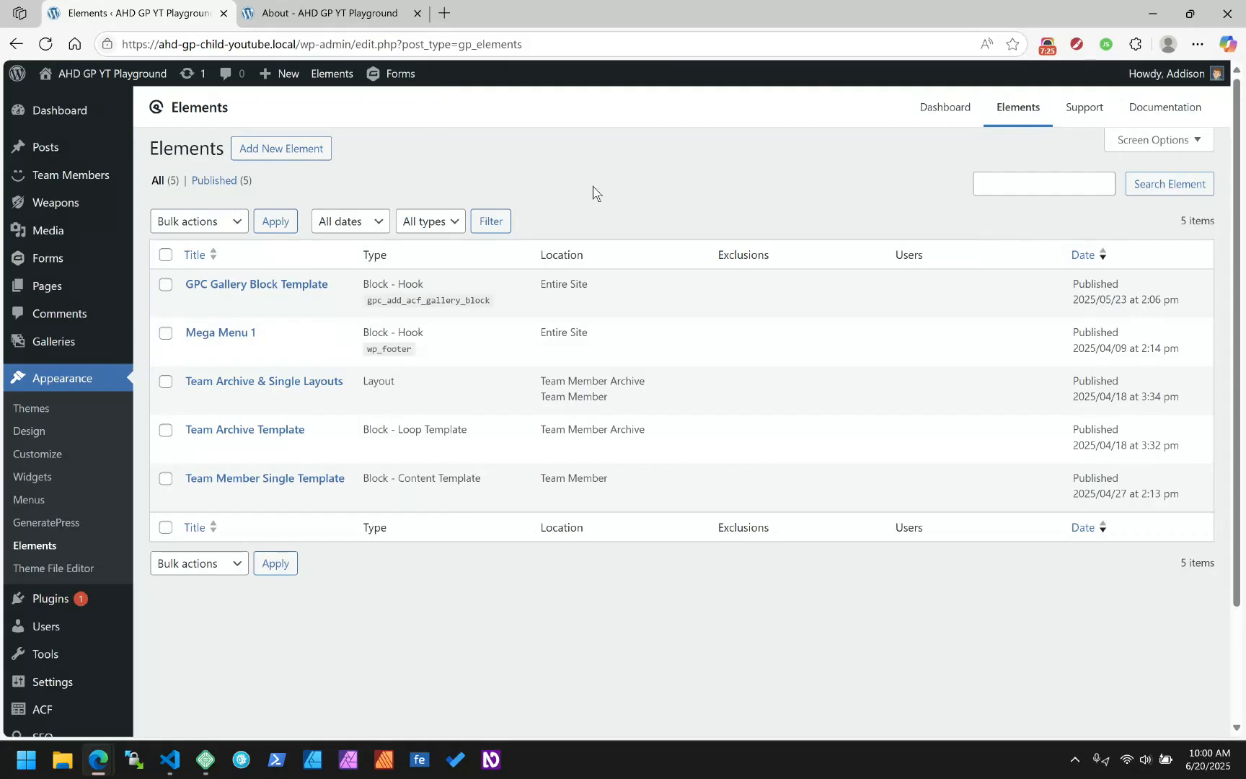
pyautogui.click(261, 287)
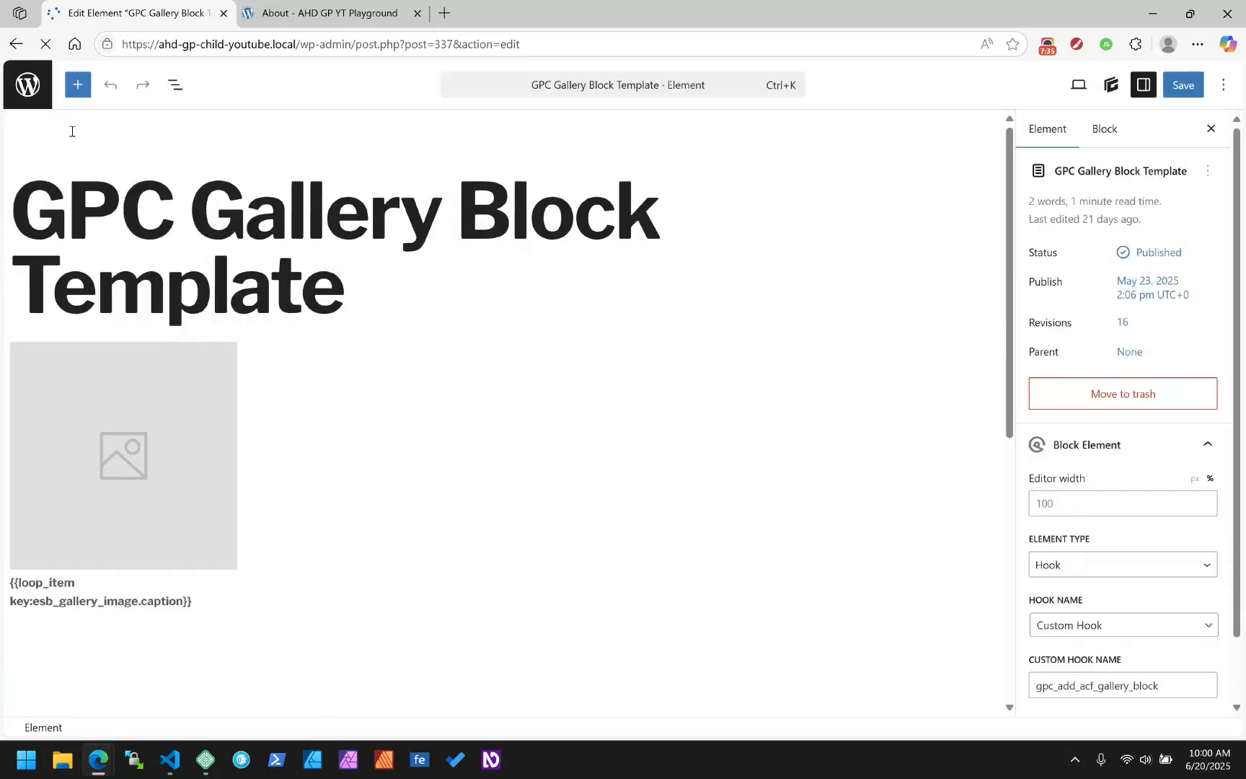
pyautogui.click(174, 86)
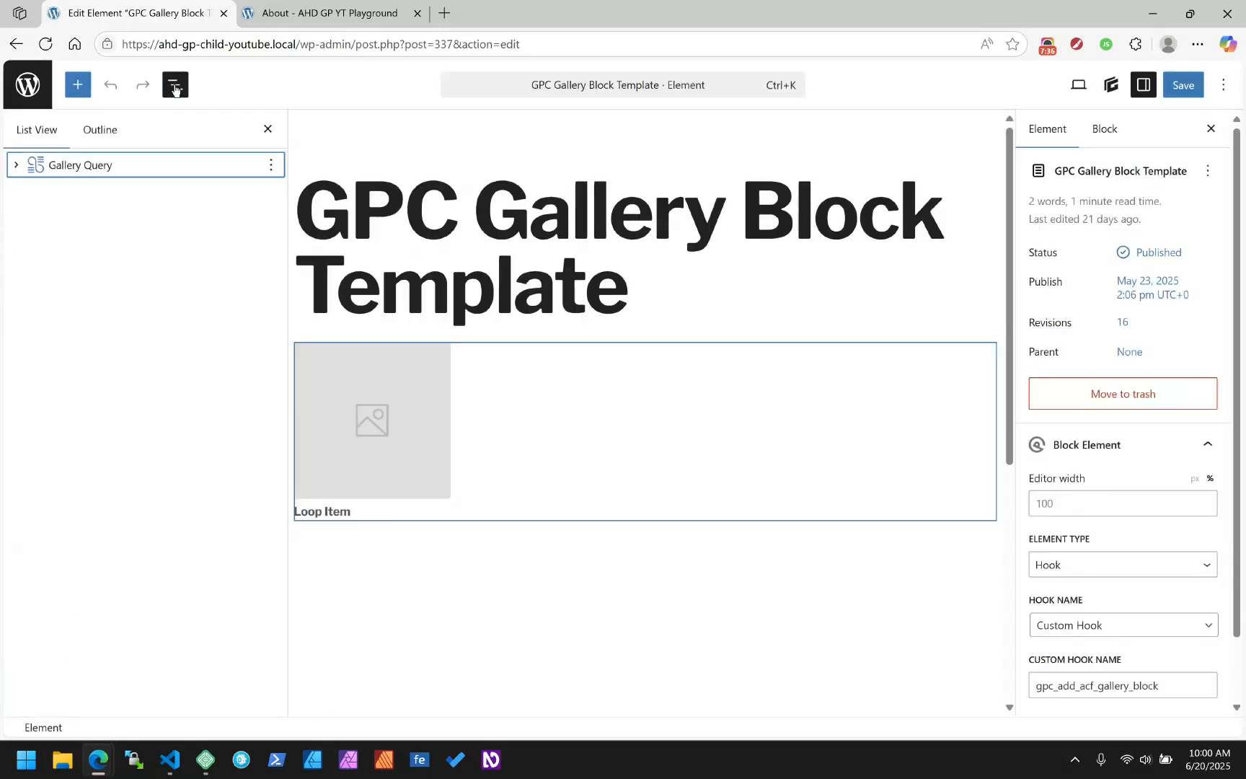
pyautogui.click(64, 164)
pyautogui.click(271, 171)
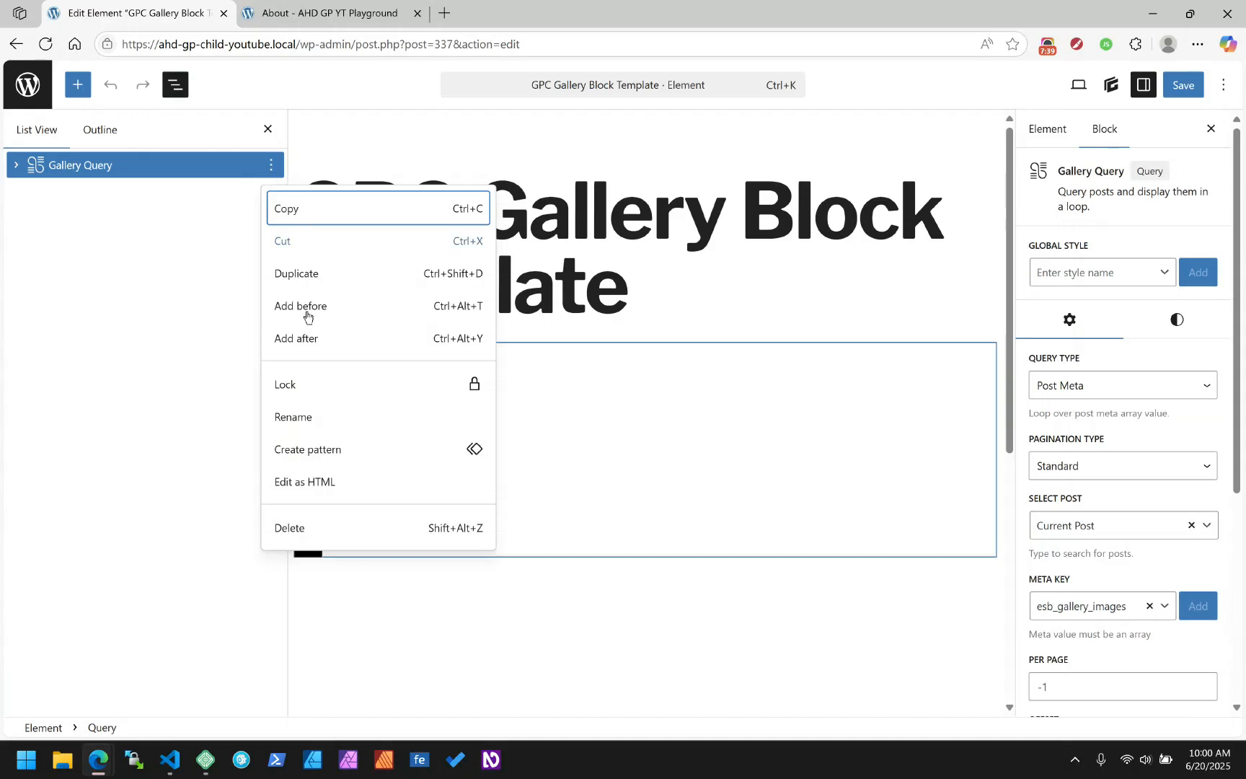
pyautogui.click(314, 210)
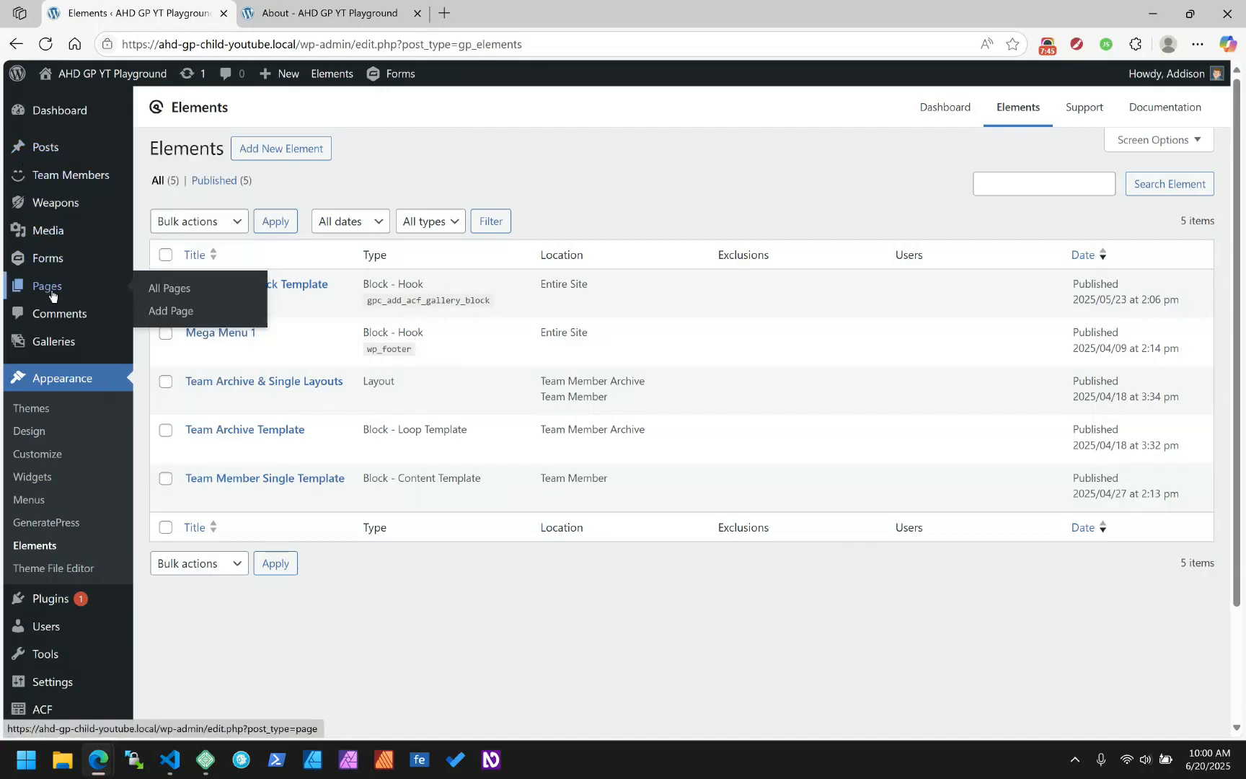
# Step: Open the About page for editing and paste the copied Gallery Query block after the first paragraph
pyautogui.click(160, 293)
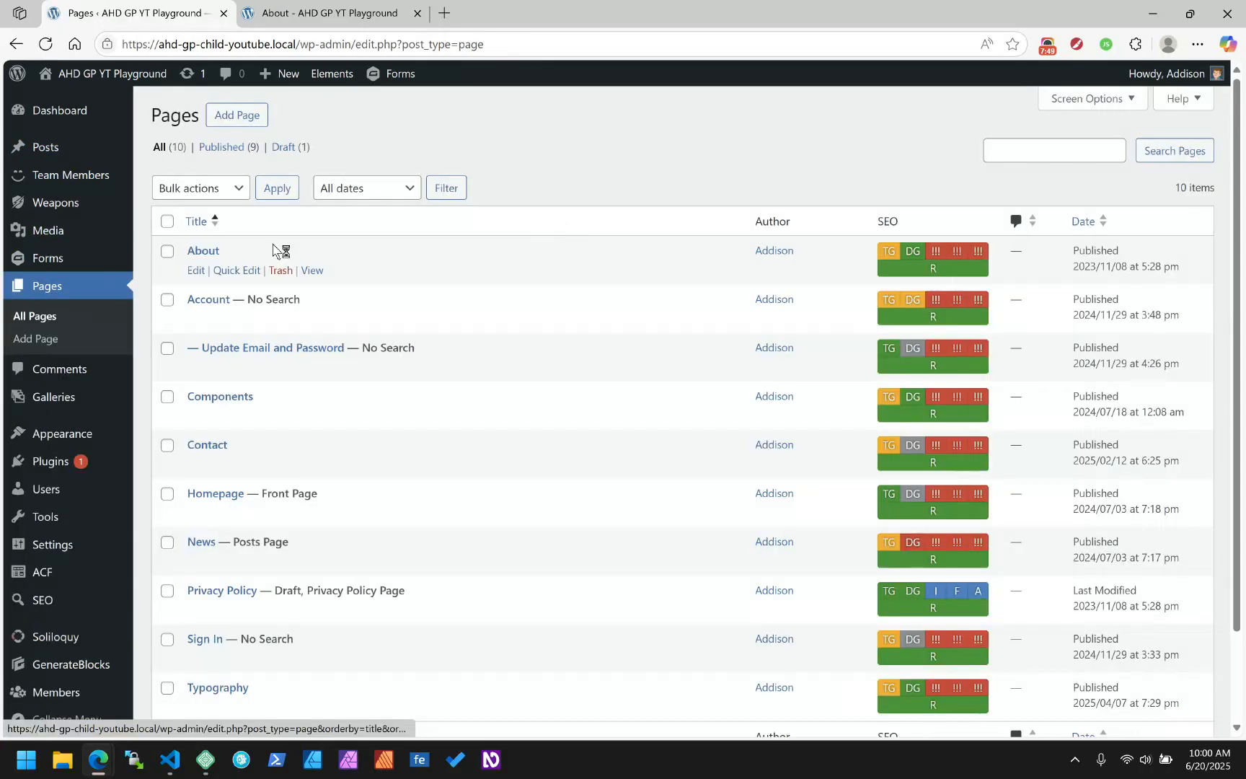
pyautogui.click(193, 251)
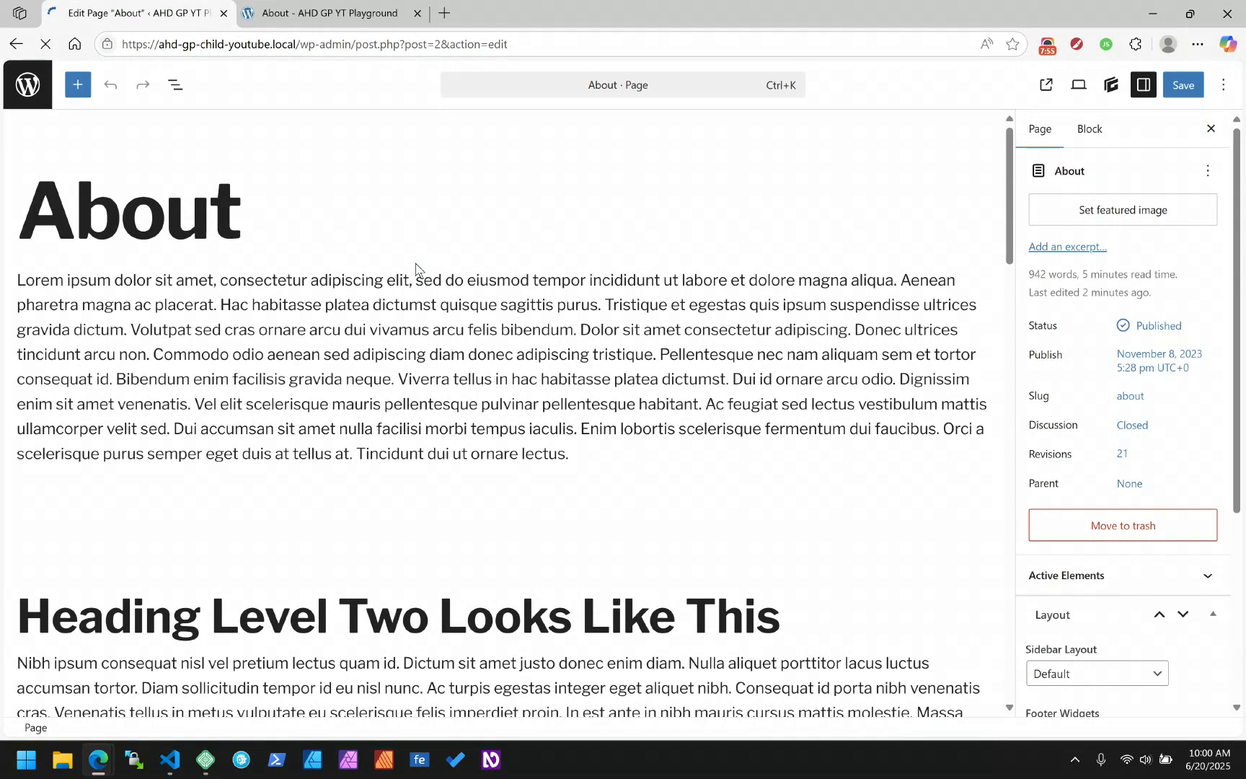
pyautogui.click(652, 431)
pyautogui.hotkey('ctrl', 'End')
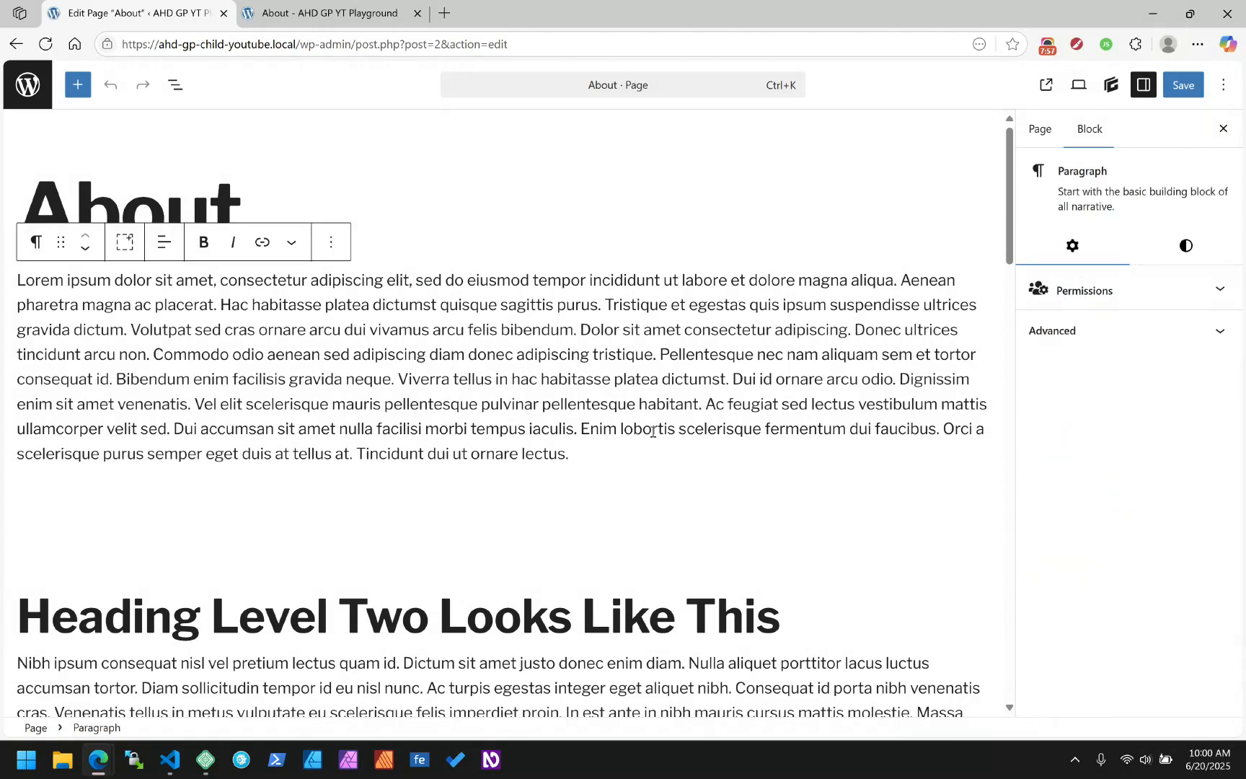
pyautogui.press('Return')
pyautogui.hotkey('ctrl', 'v')
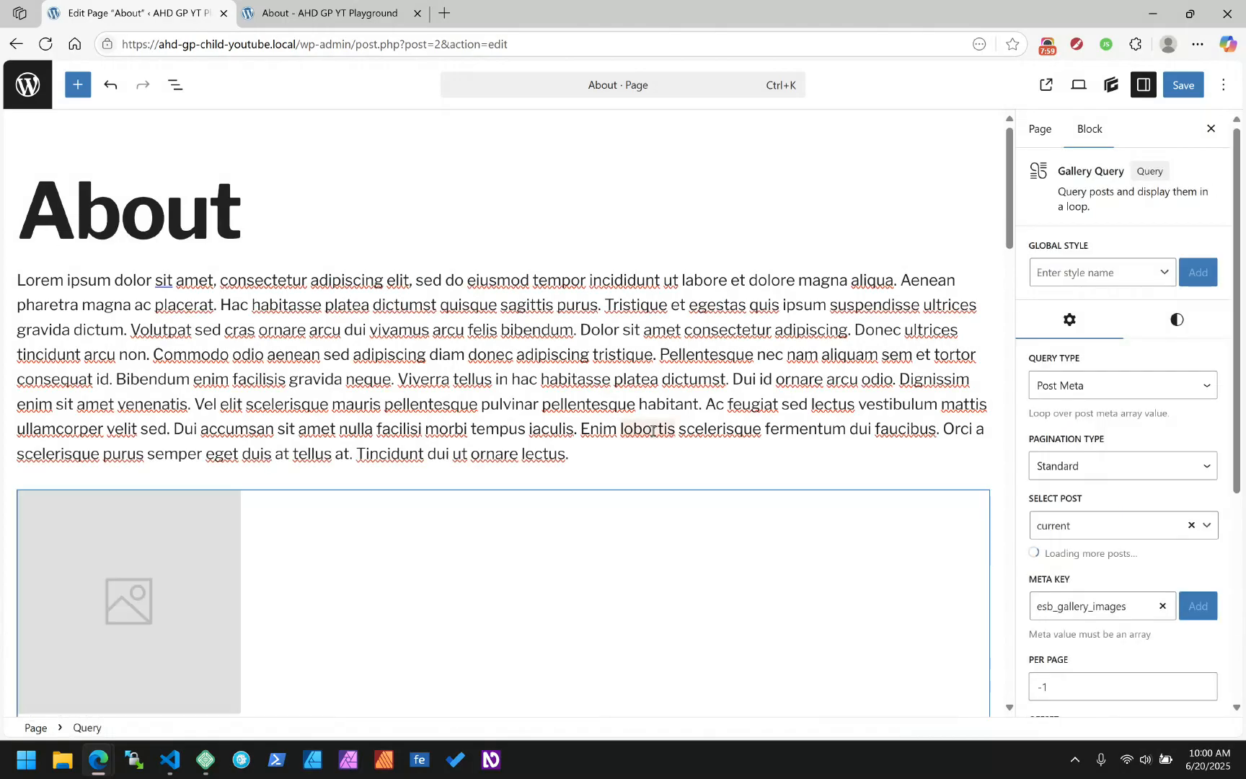
# Step: Examine the posts offered as a source for the Gallery Query block while its query type is Post Meta
pyautogui.click(176, 85)
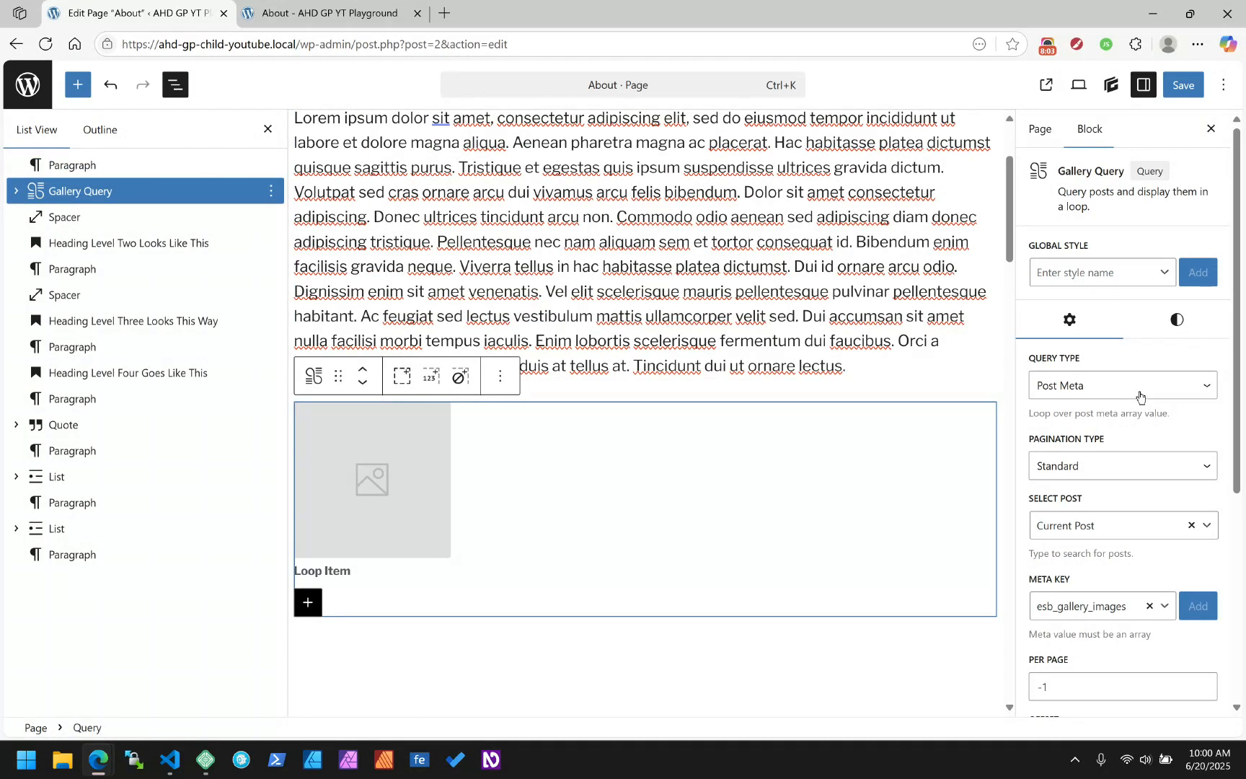
pyautogui.click(1139, 396)
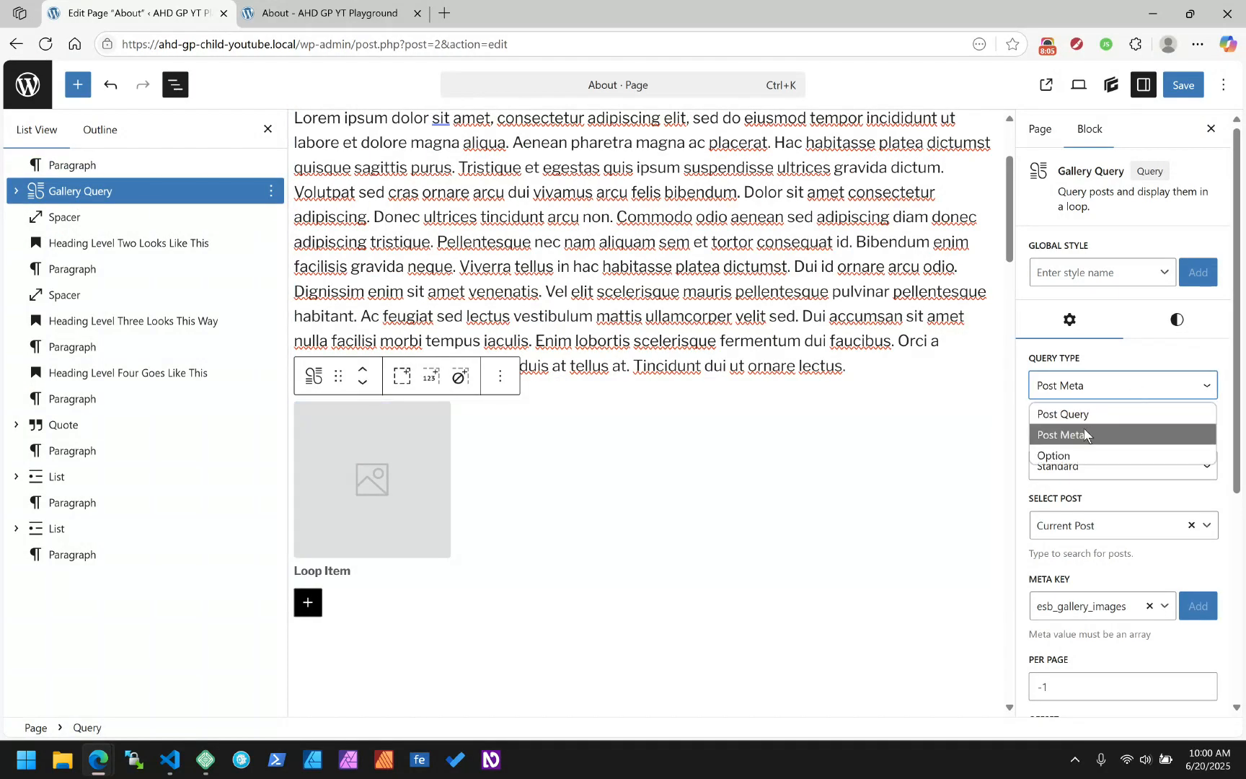
pyautogui.click(1083, 432)
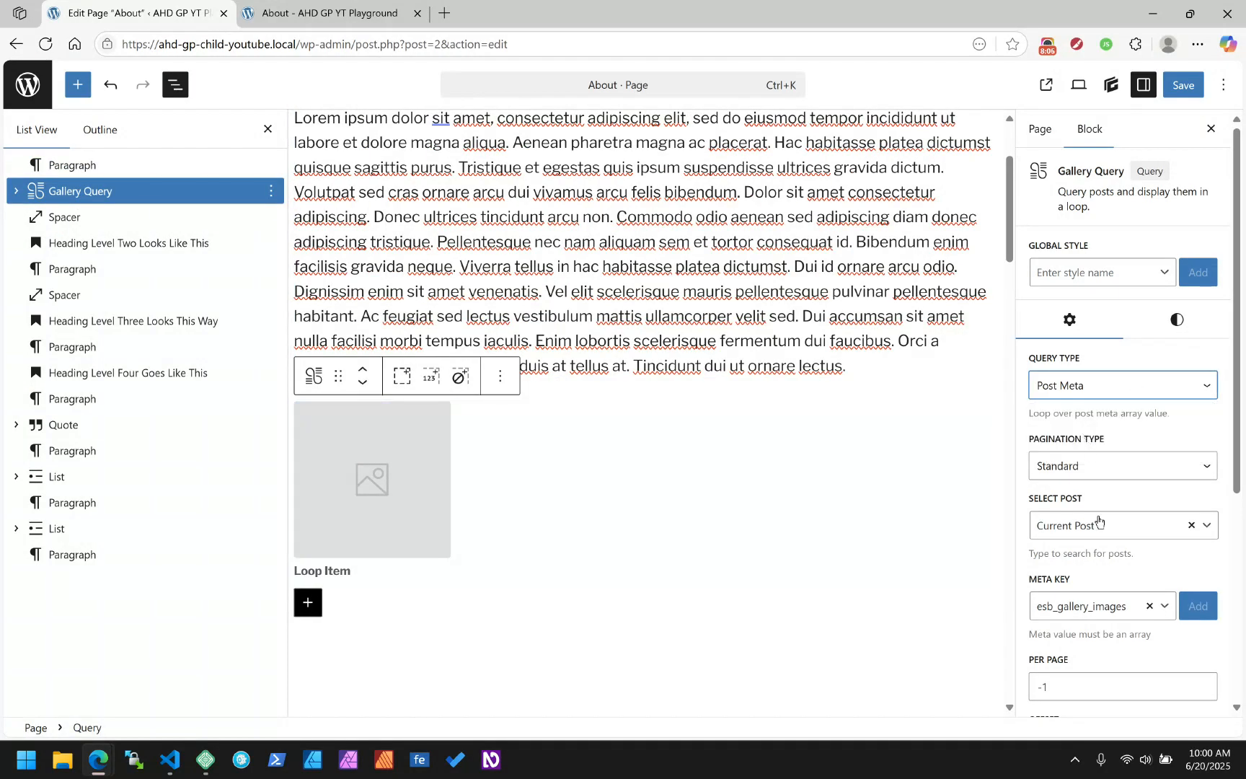
pyautogui.click(1208, 528)
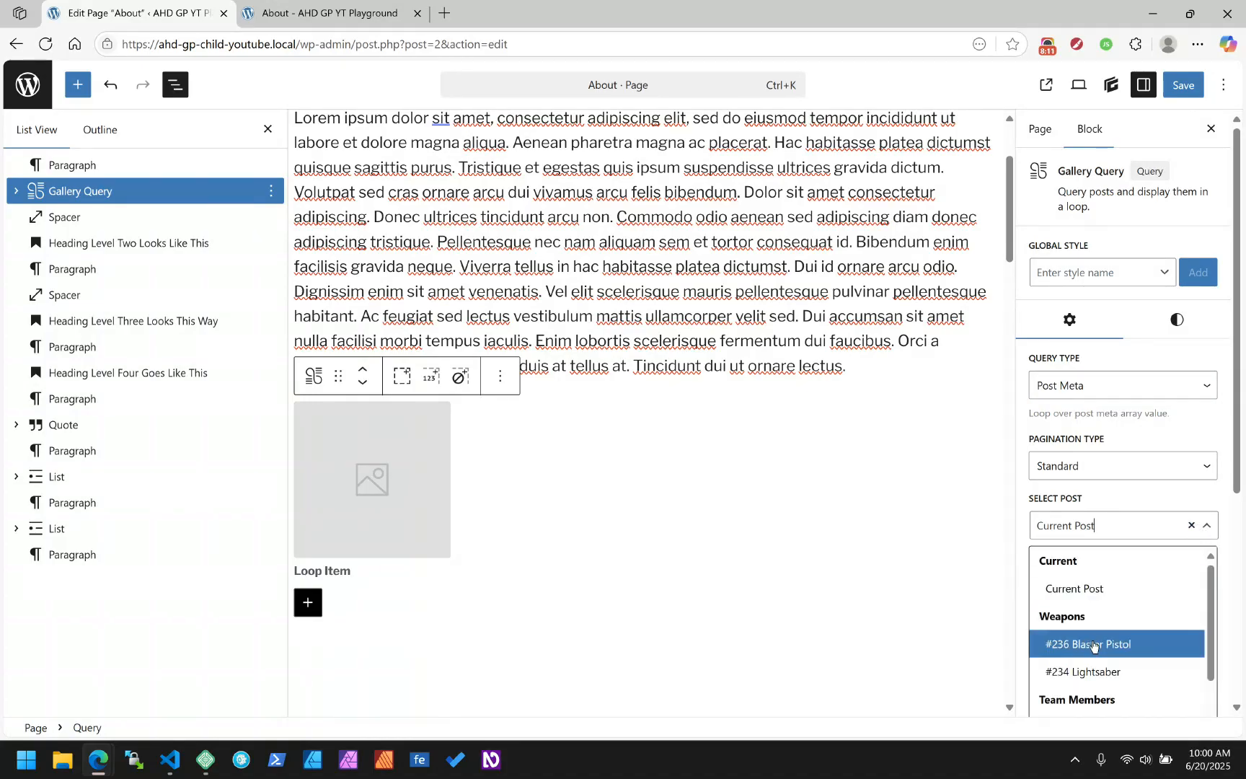
pyautogui.scroll(-2, 1092, 668)
pyautogui.scroll(-3, 1095, 635)
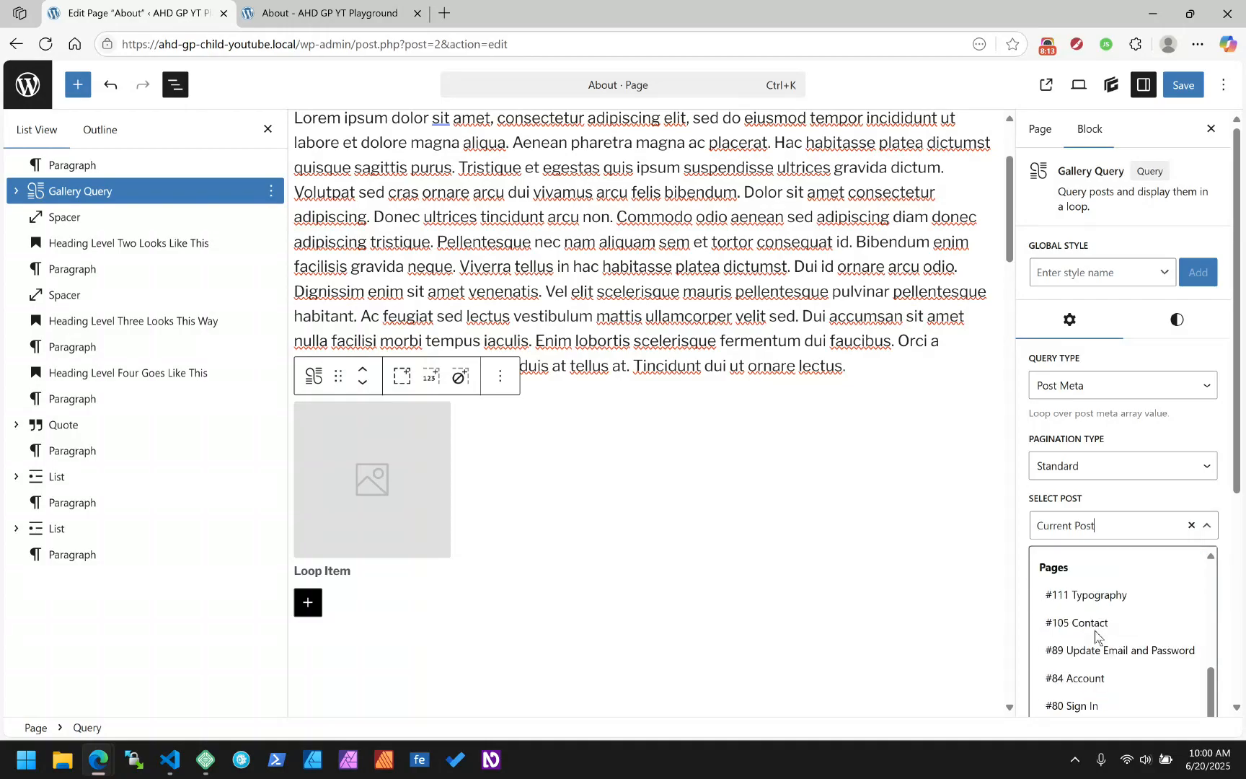
pyautogui.scroll(3, 1097, 636)
pyautogui.scroll(-6, 1146, 404)
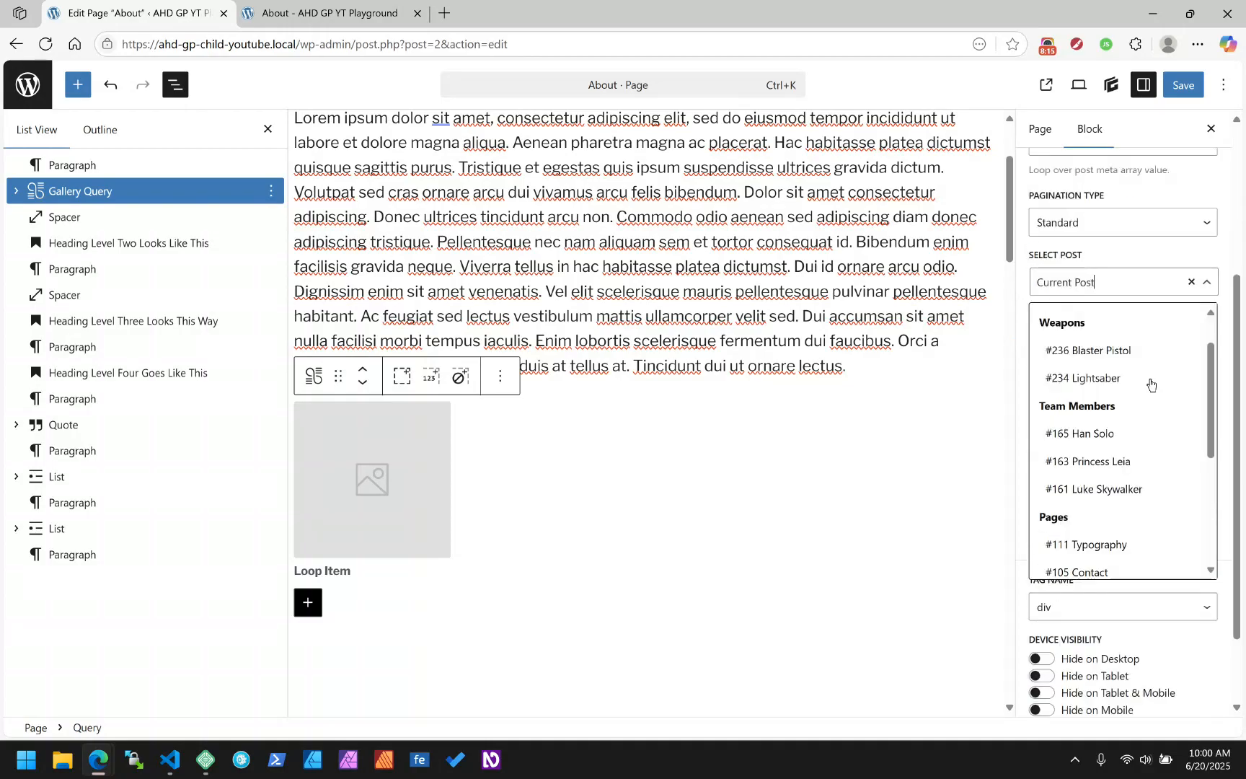
pyautogui.scroll(5, 1146, 439)
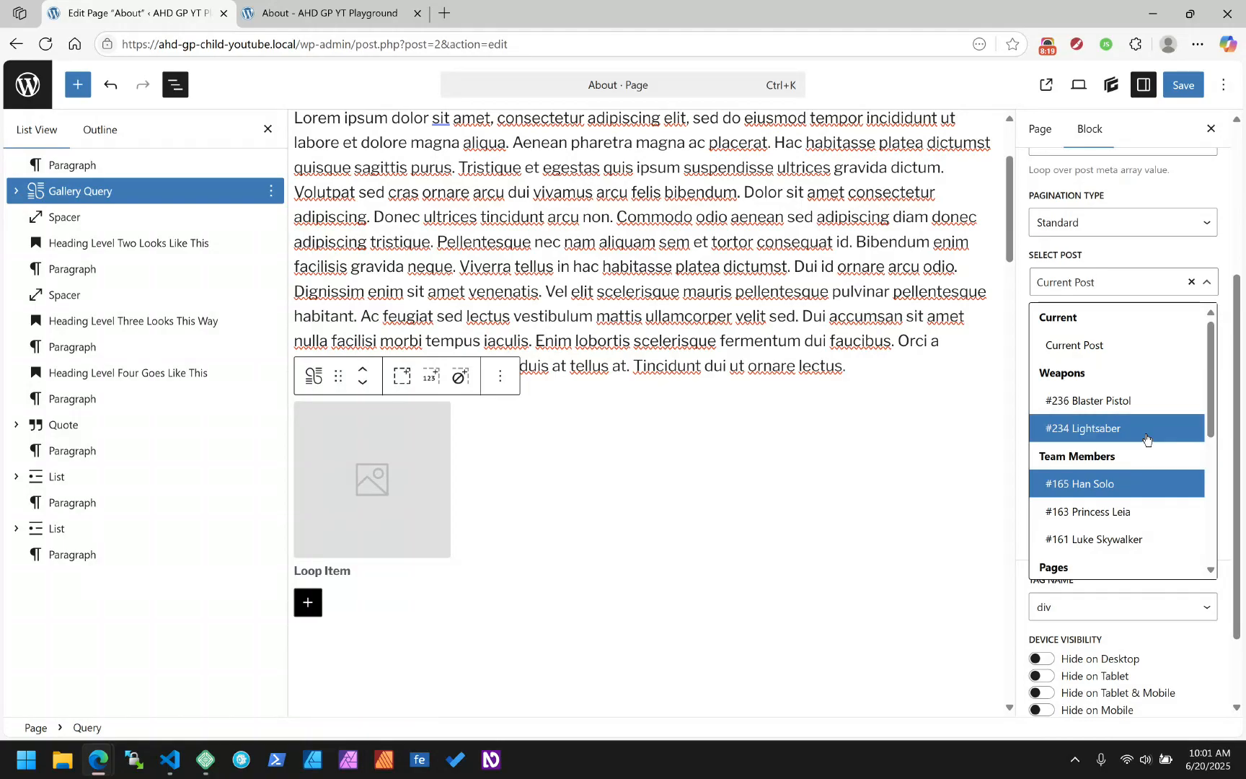
pyautogui.scroll(-1, 1121, 496)
pyautogui.scroll(1, 1123, 499)
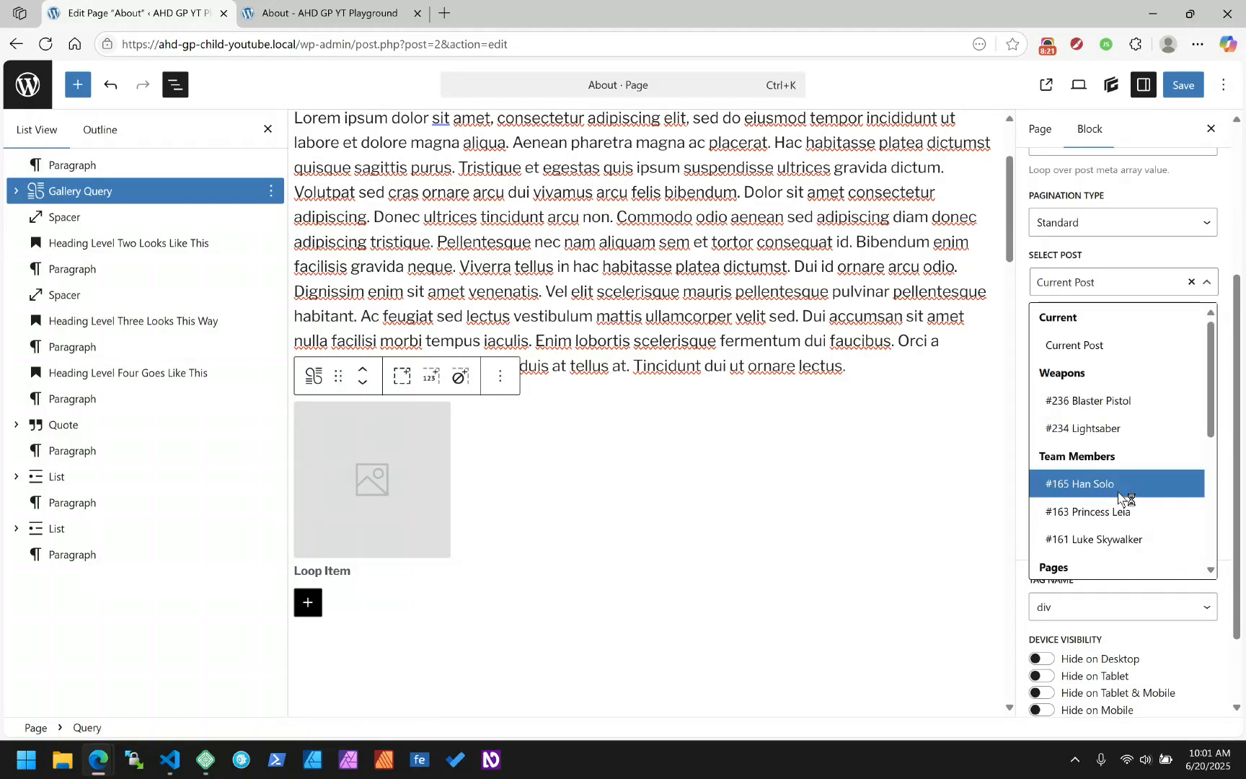
pyautogui.click(1174, 252)
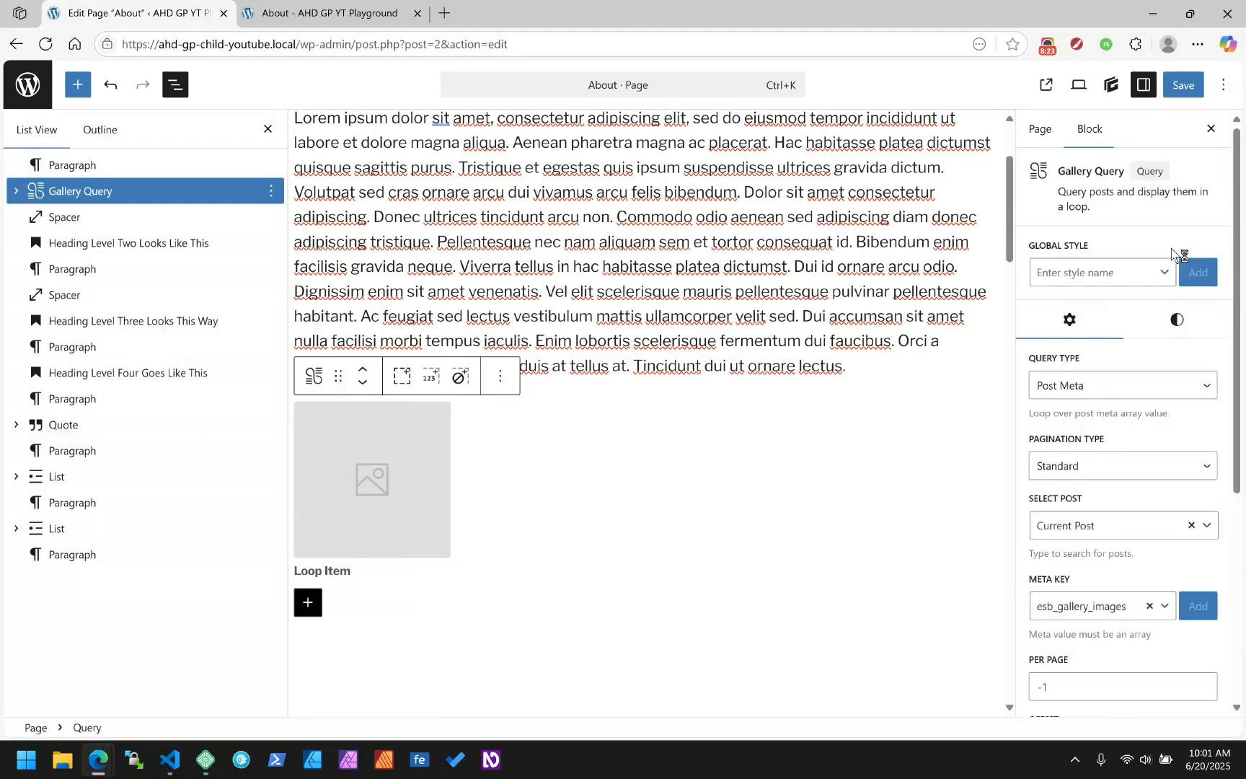
# Step: Set the Gallery Query block's query type to Post Query and replace the Posts post type with Galleries
pyautogui.click(1190, 388)
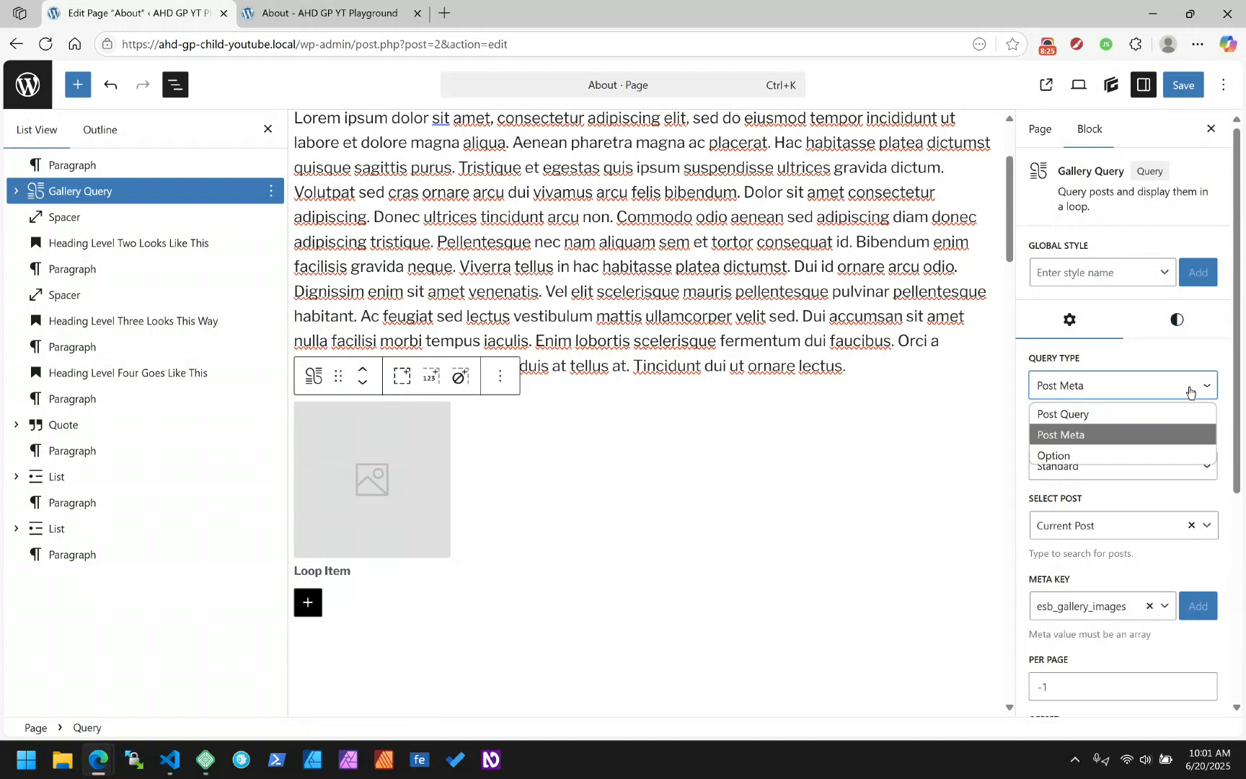
pyautogui.click(1099, 415)
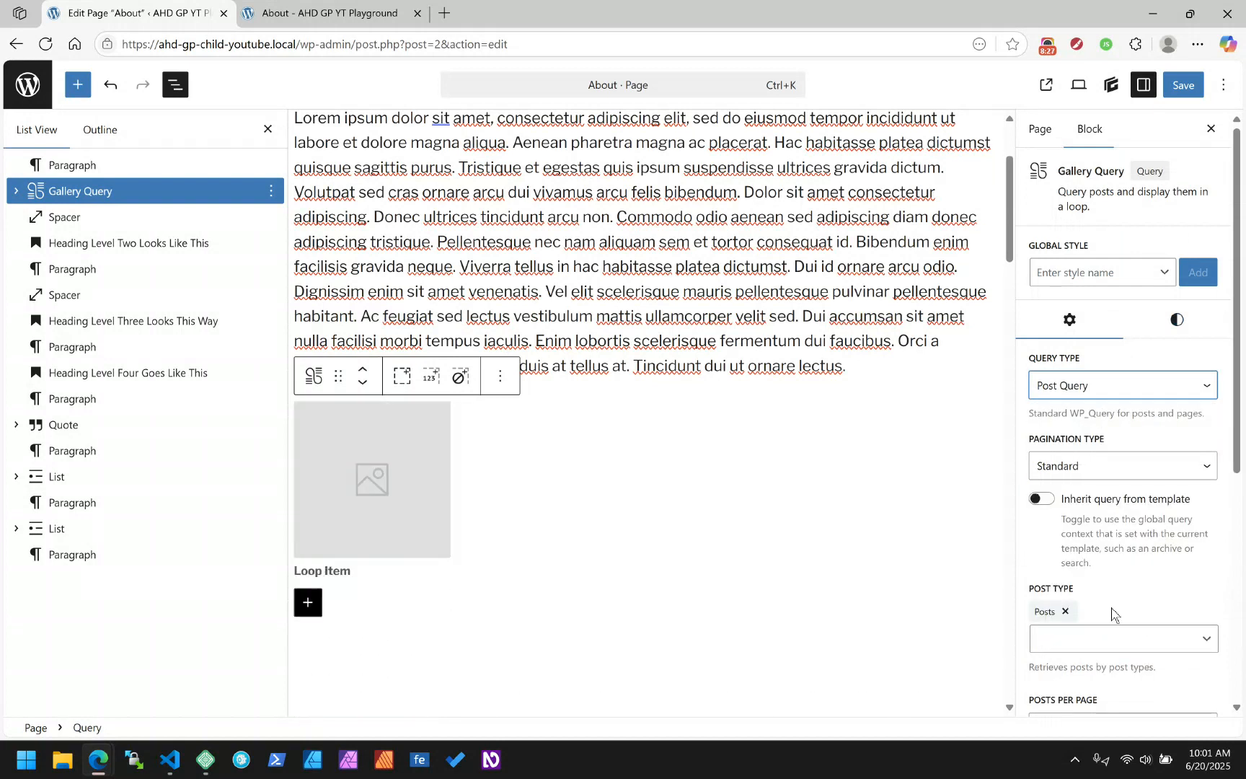
pyautogui.click(1065, 612)
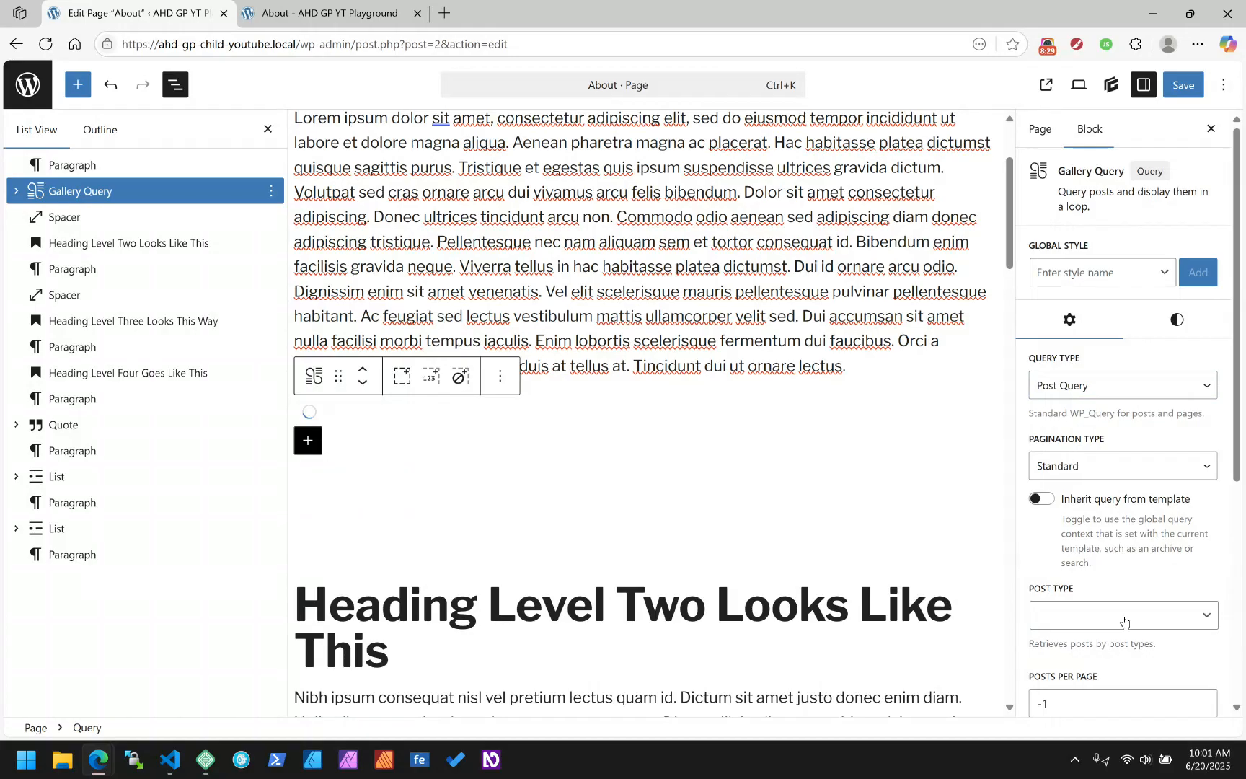
pyautogui.click(1123, 620)
pyautogui.scroll(-3, 1123, 617)
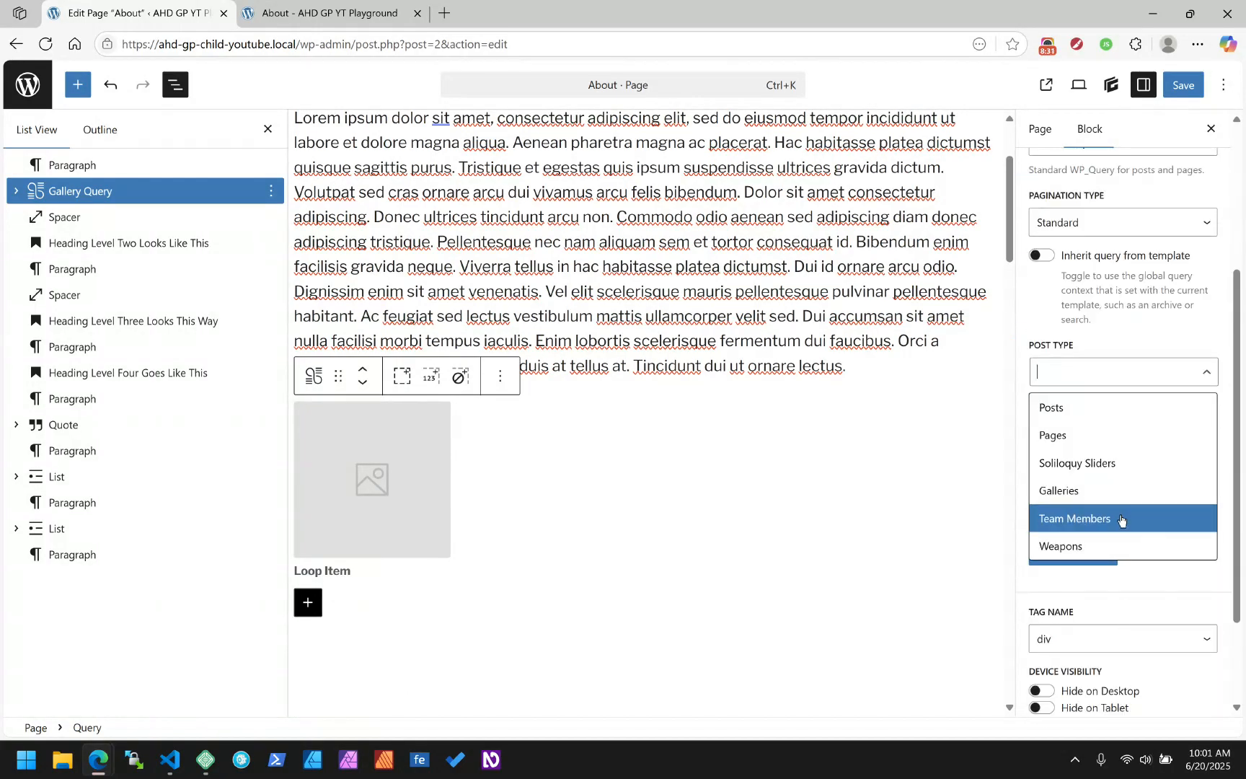
pyautogui.click(1095, 491)
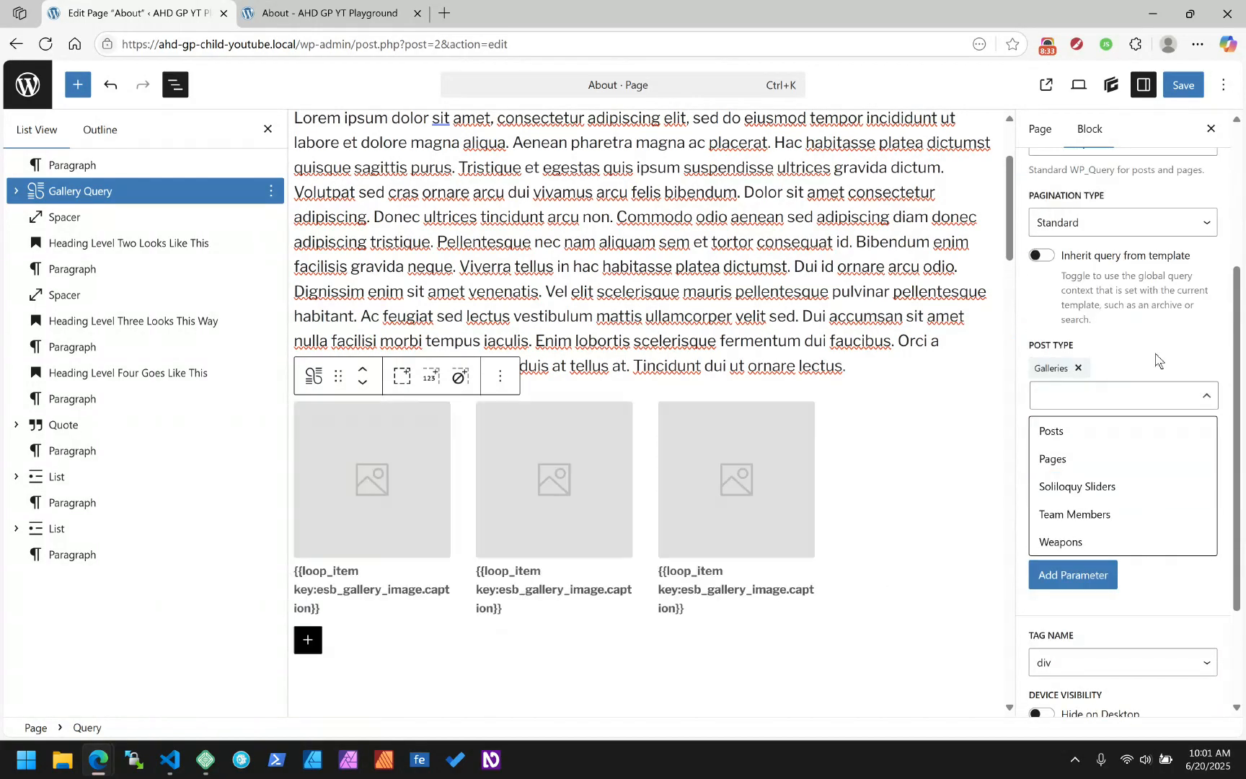
pyautogui.click(1155, 352)
pyautogui.scroll(3, 1143, 457)
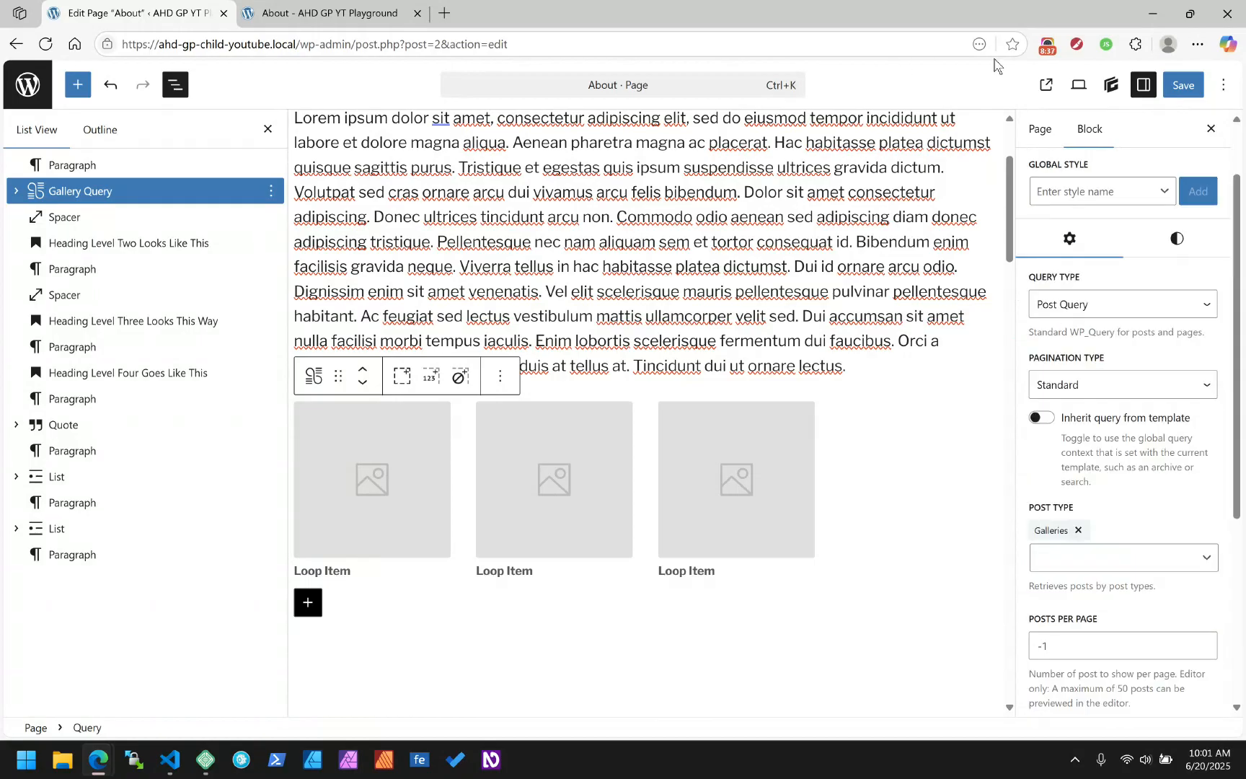
pyautogui.click(1048, 49)
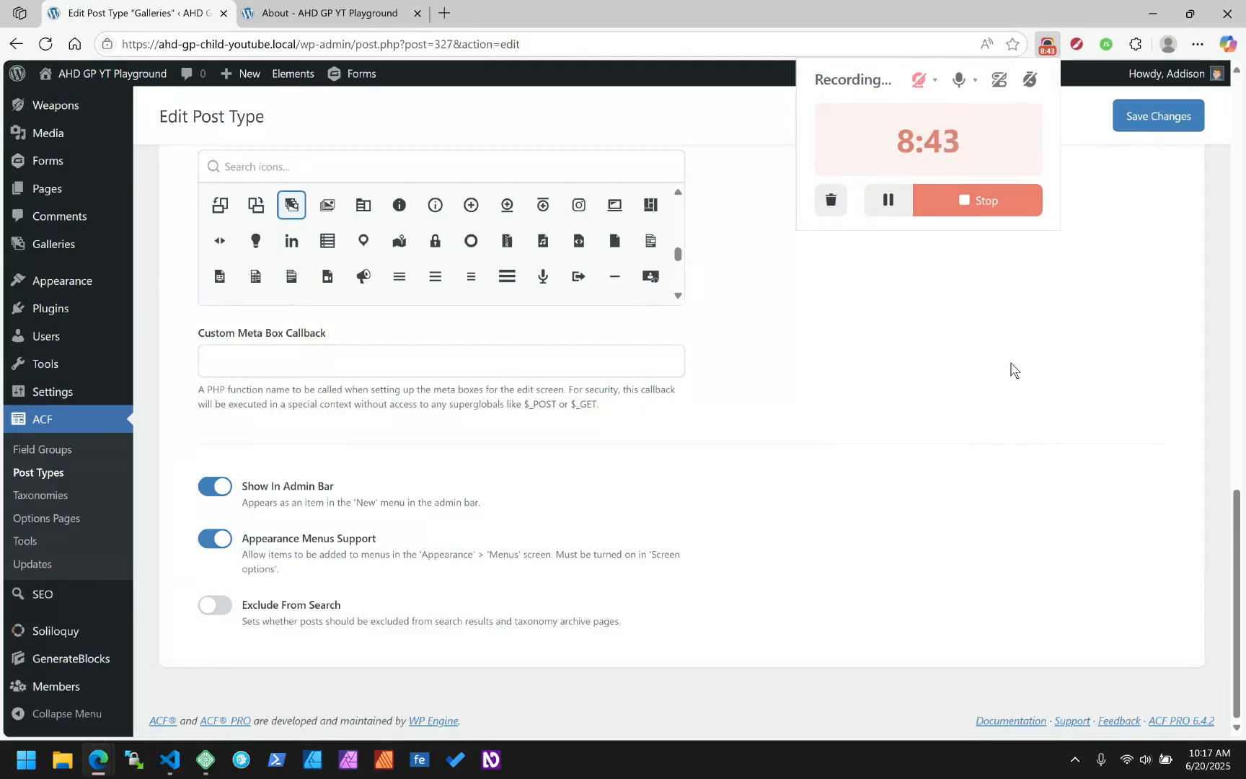
pyautogui.click(967, 431)
# Step: Review the settings of the Galleries post type in ACF, from its labels to its visibility options
pyautogui.scroll(20, 968, 431)
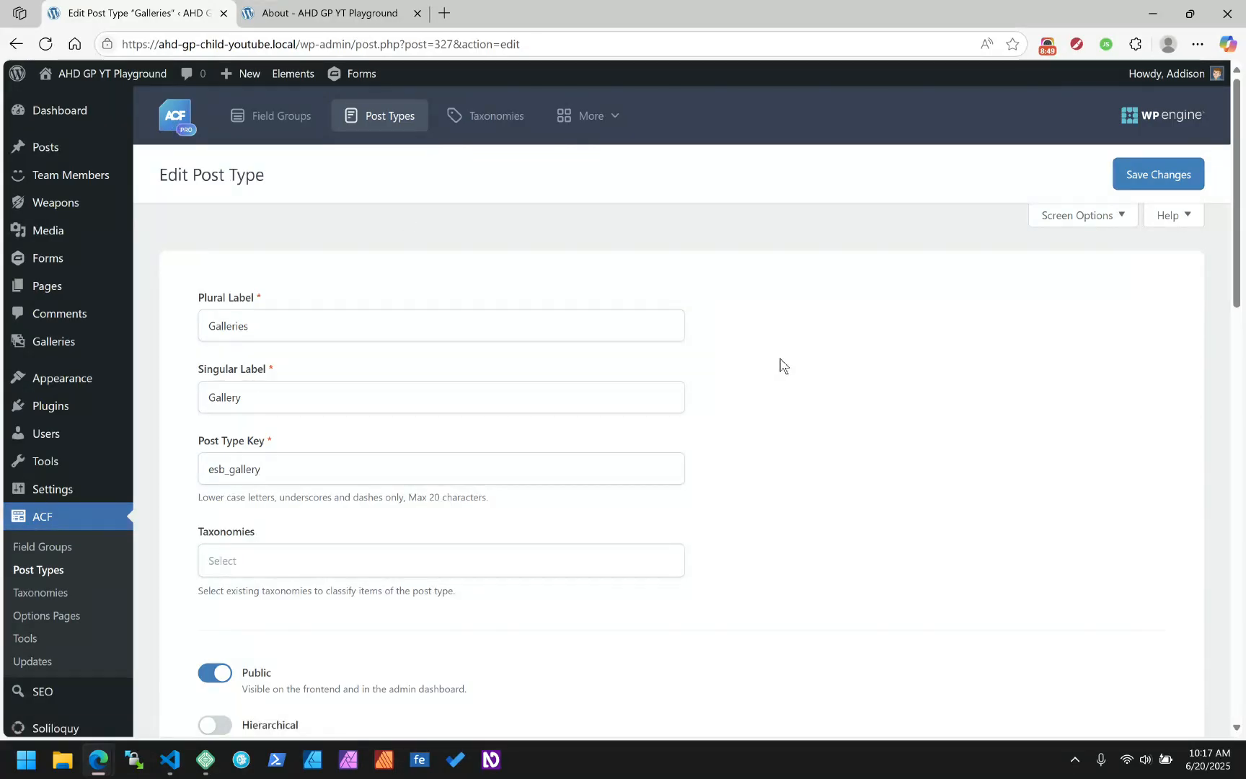
pyautogui.scroll(-15, 780, 364)
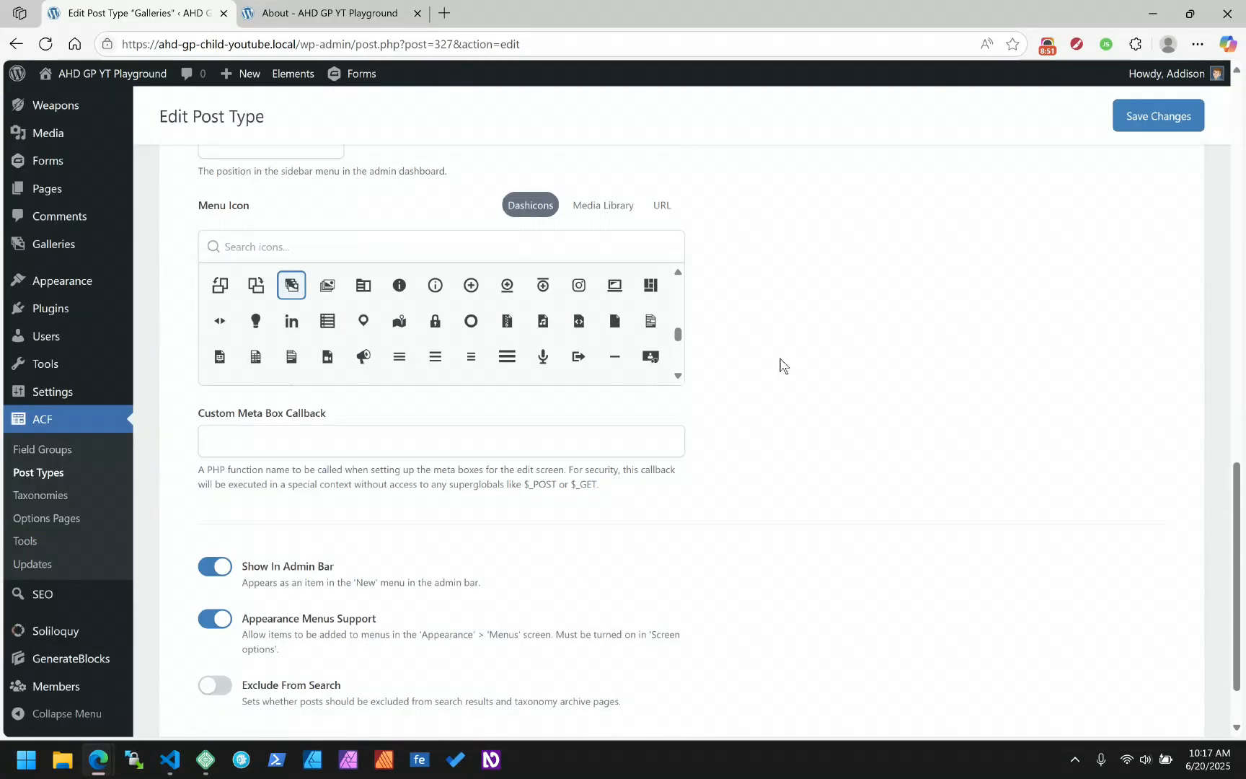
pyautogui.scroll(-2, 780, 364)
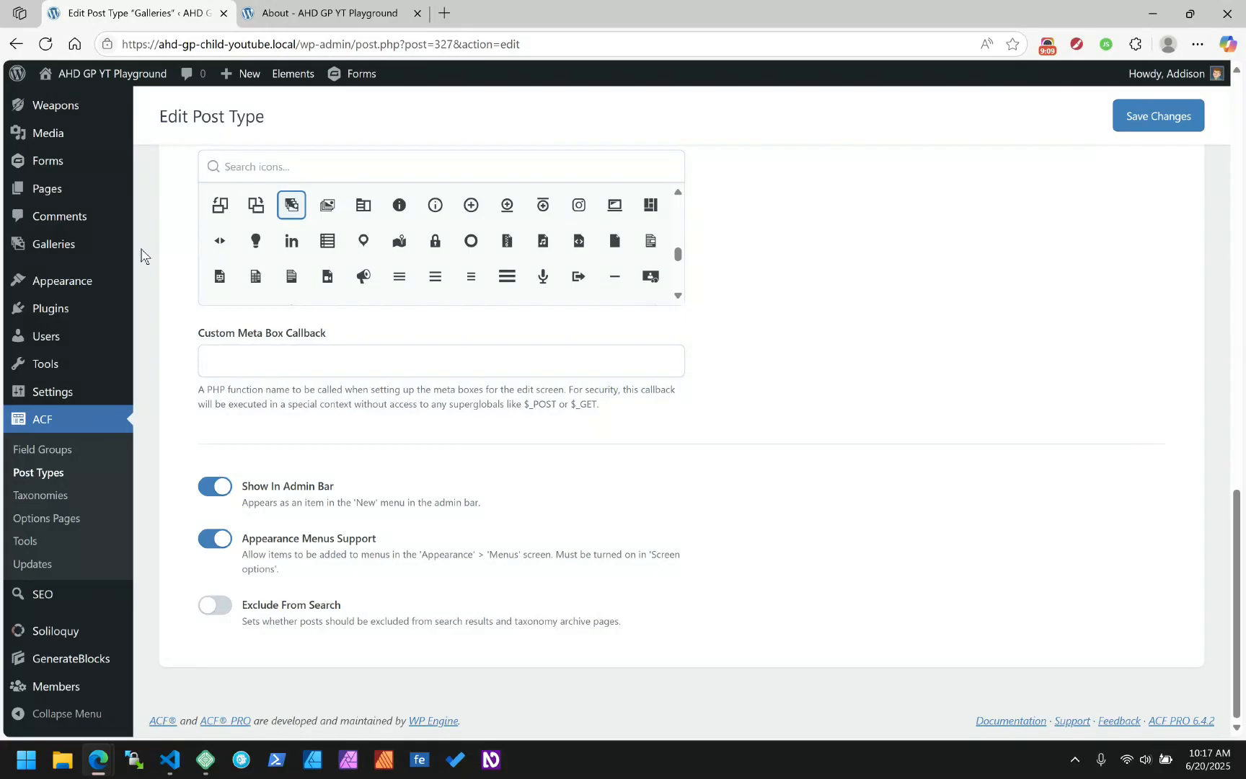
# Step: Return to the list of pages and open the About page for editing
pyautogui.moveTo(91, 177)
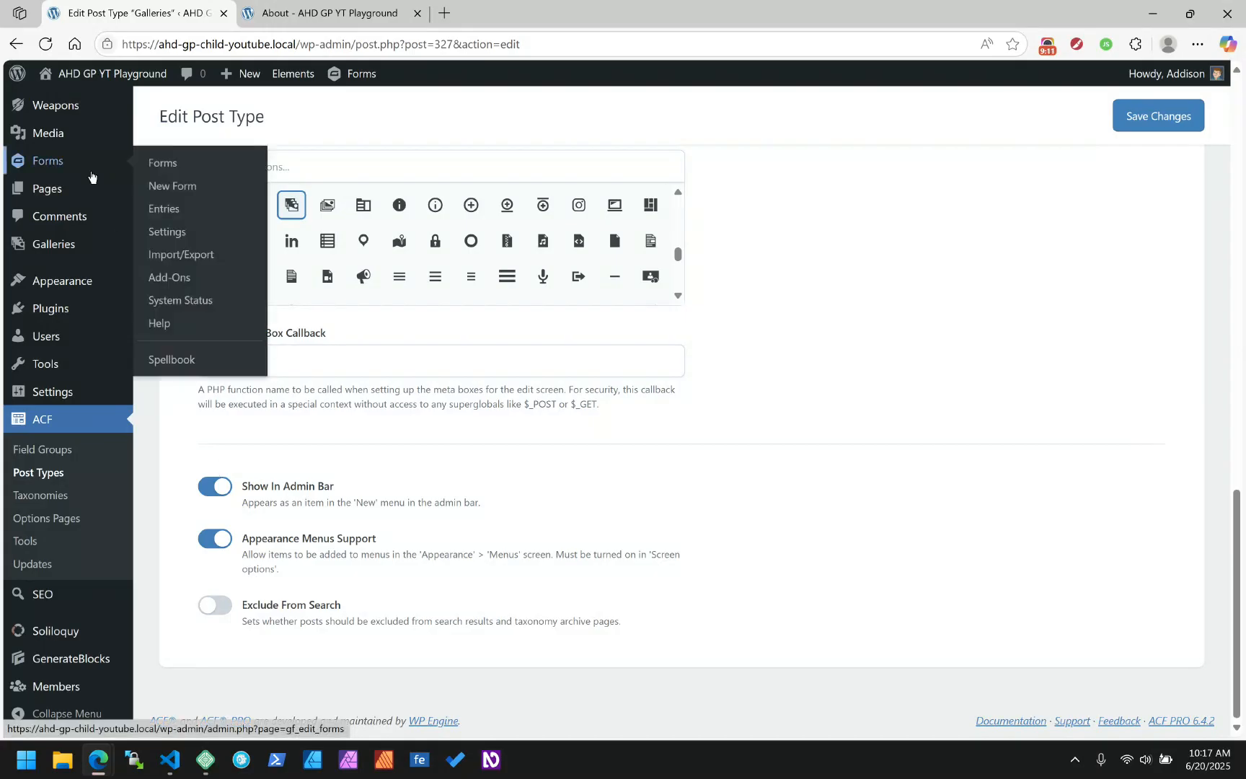
pyautogui.scroll(7, 43, 361)
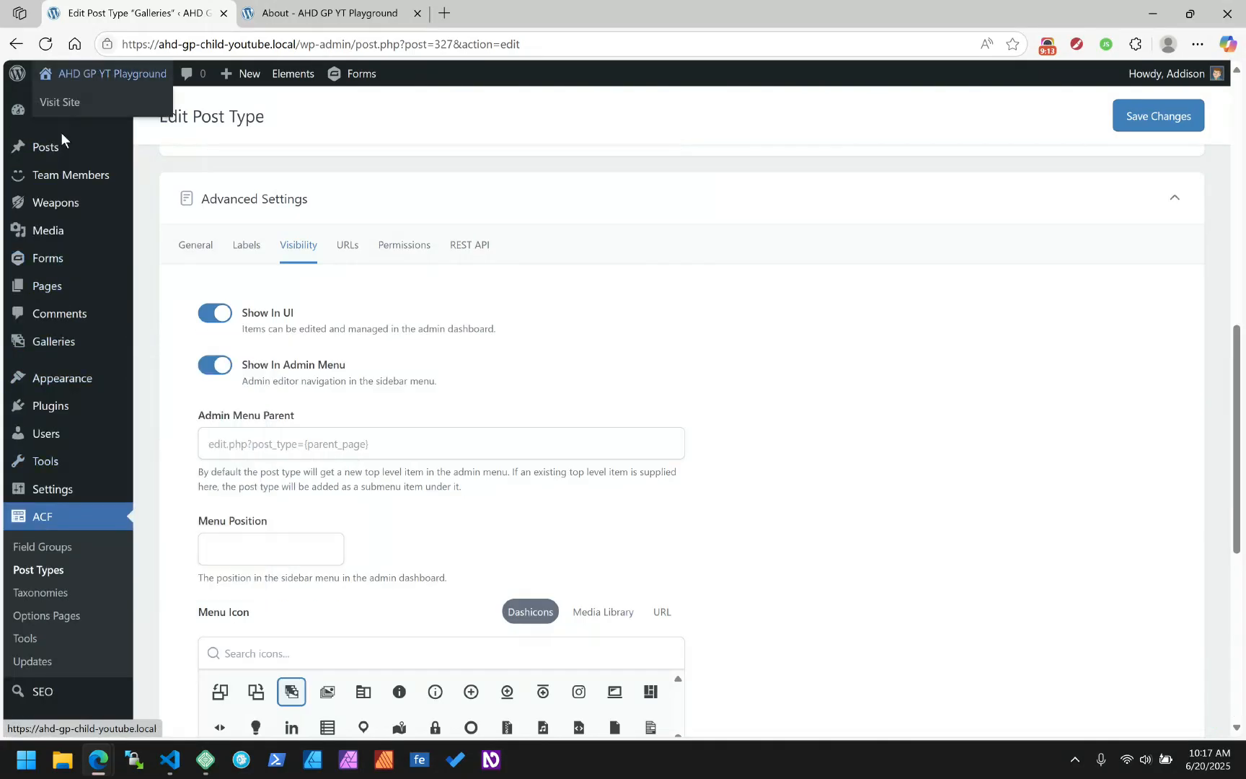
pyautogui.click(167, 288)
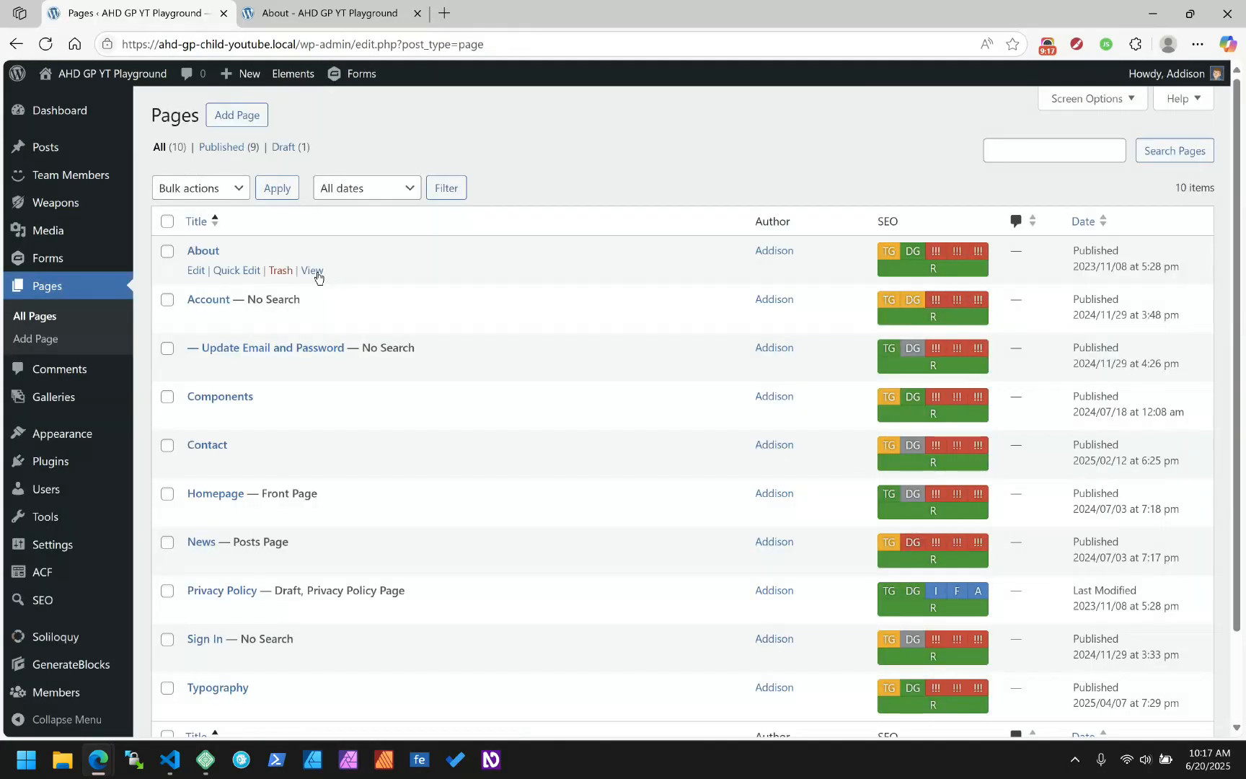
pyautogui.click(195, 252)
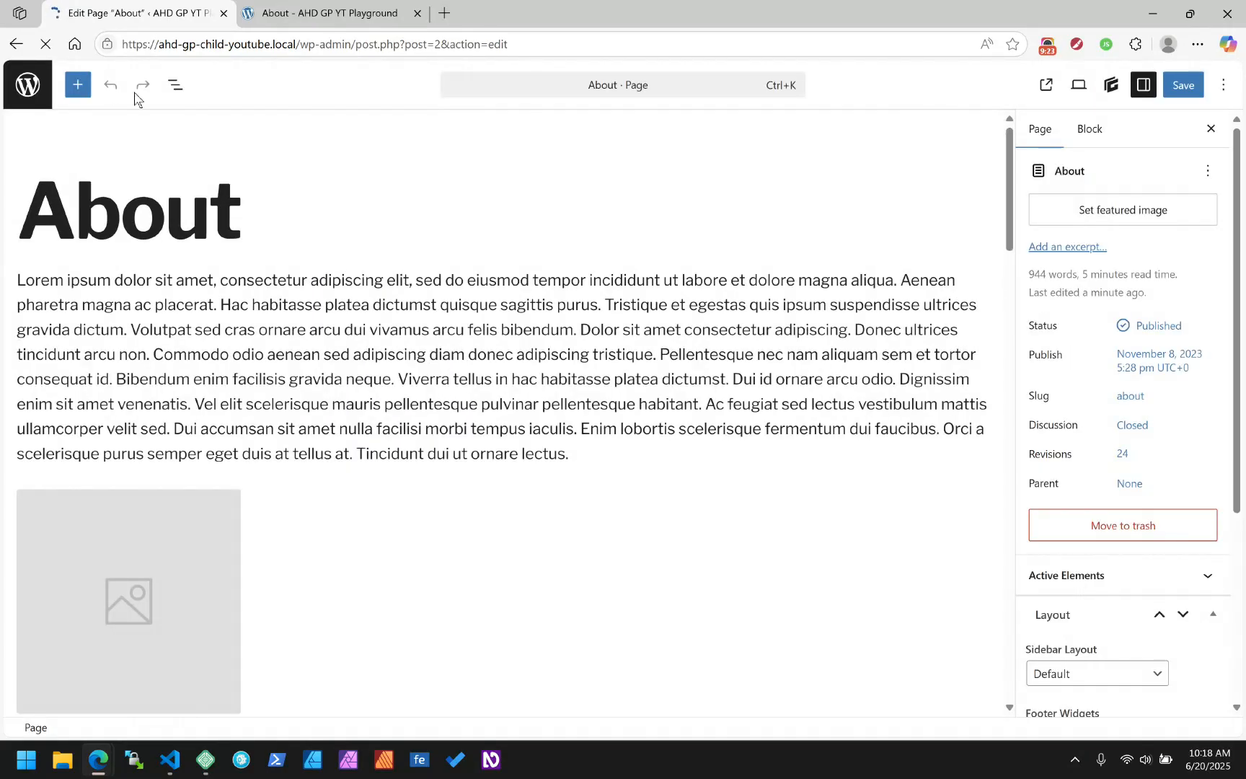
# Step: Set the Gallery Query block's source post to #343 Jedis from Empire Strikes Back and its meta key to esb_gallery_images
pyautogui.click(180, 90)
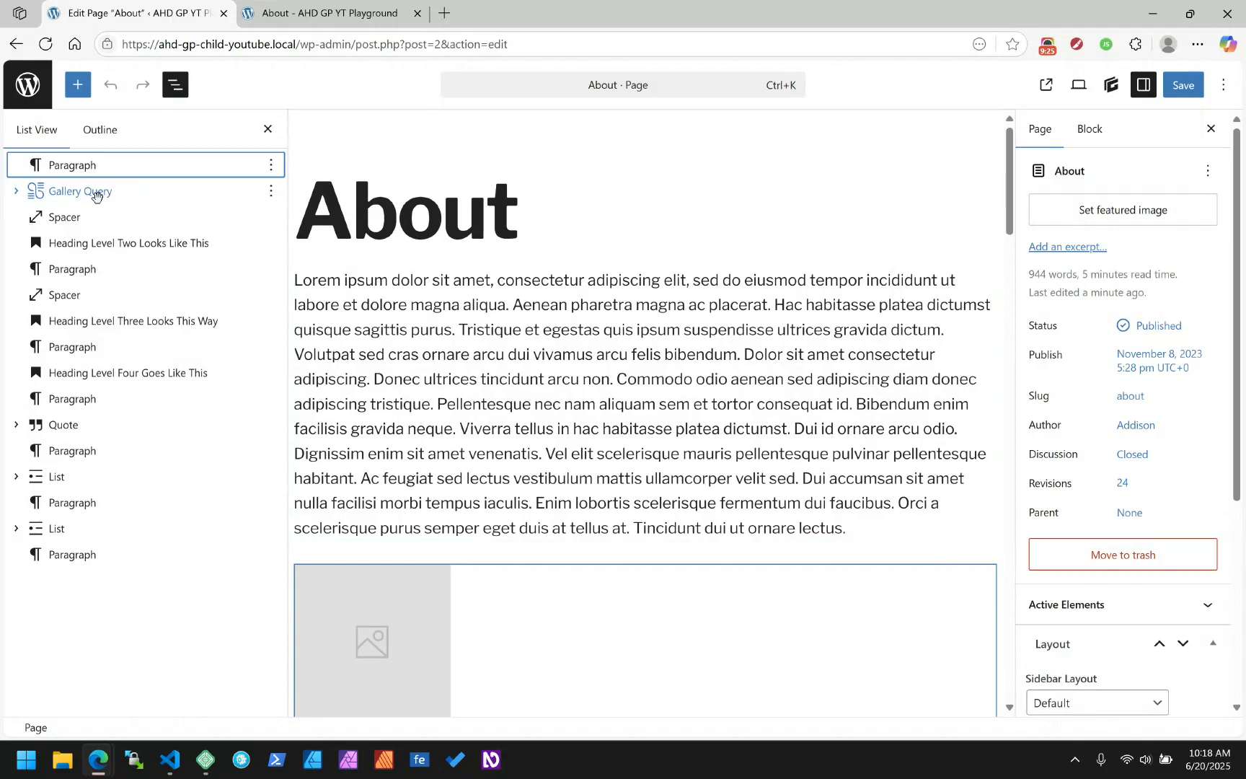
pyautogui.click(95, 193)
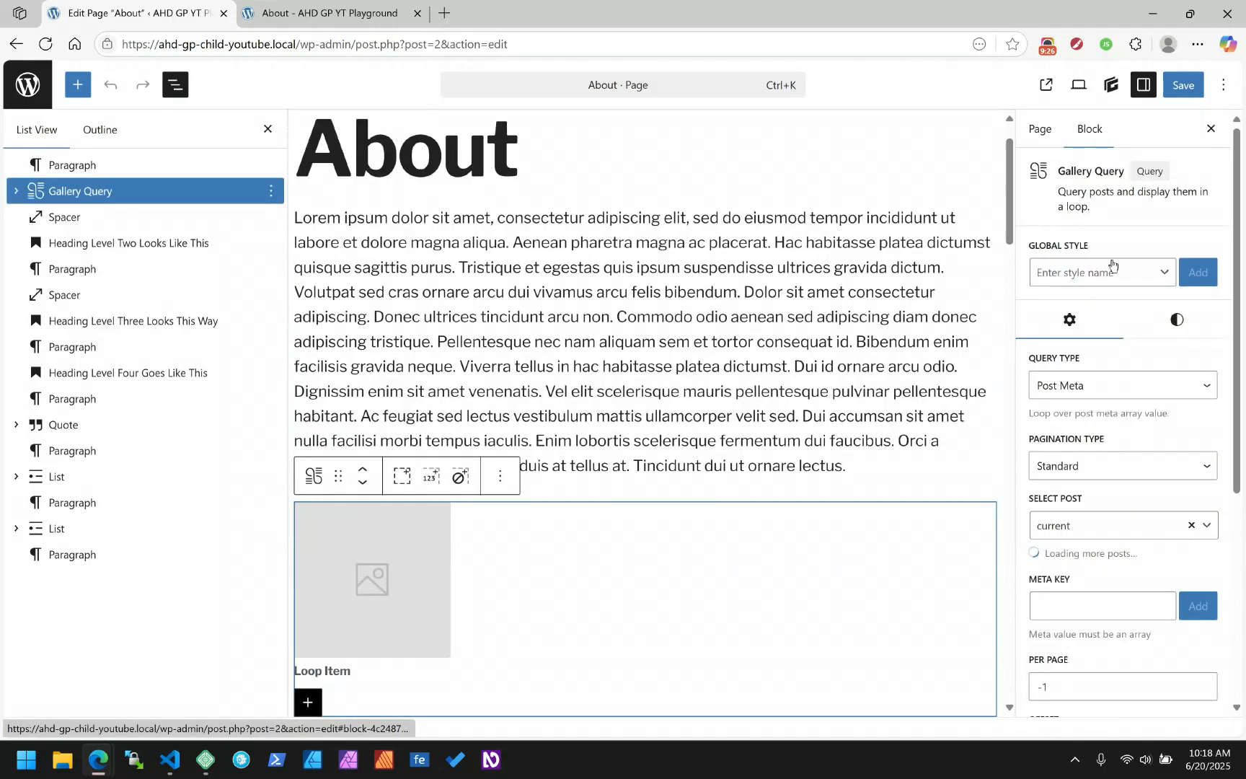
pyautogui.click(1124, 524)
pyautogui.scroll(-3, 1124, 524)
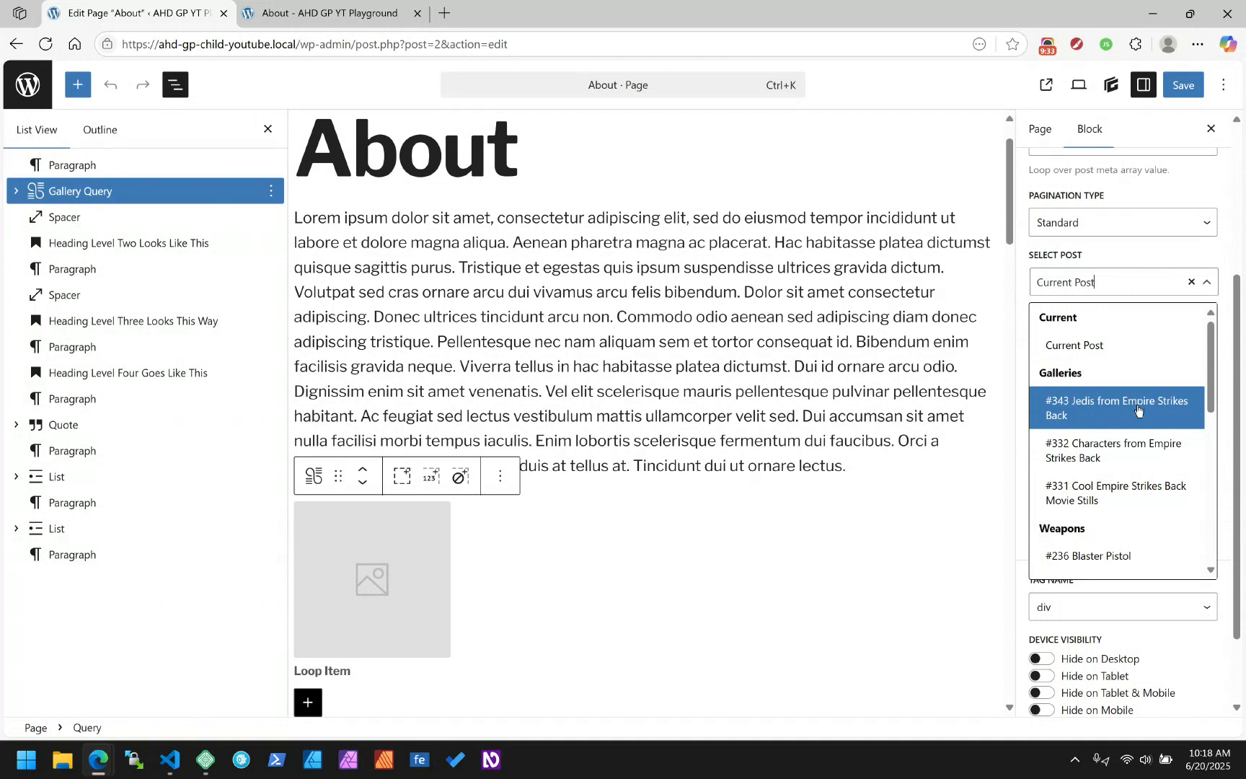
pyautogui.click(1138, 412)
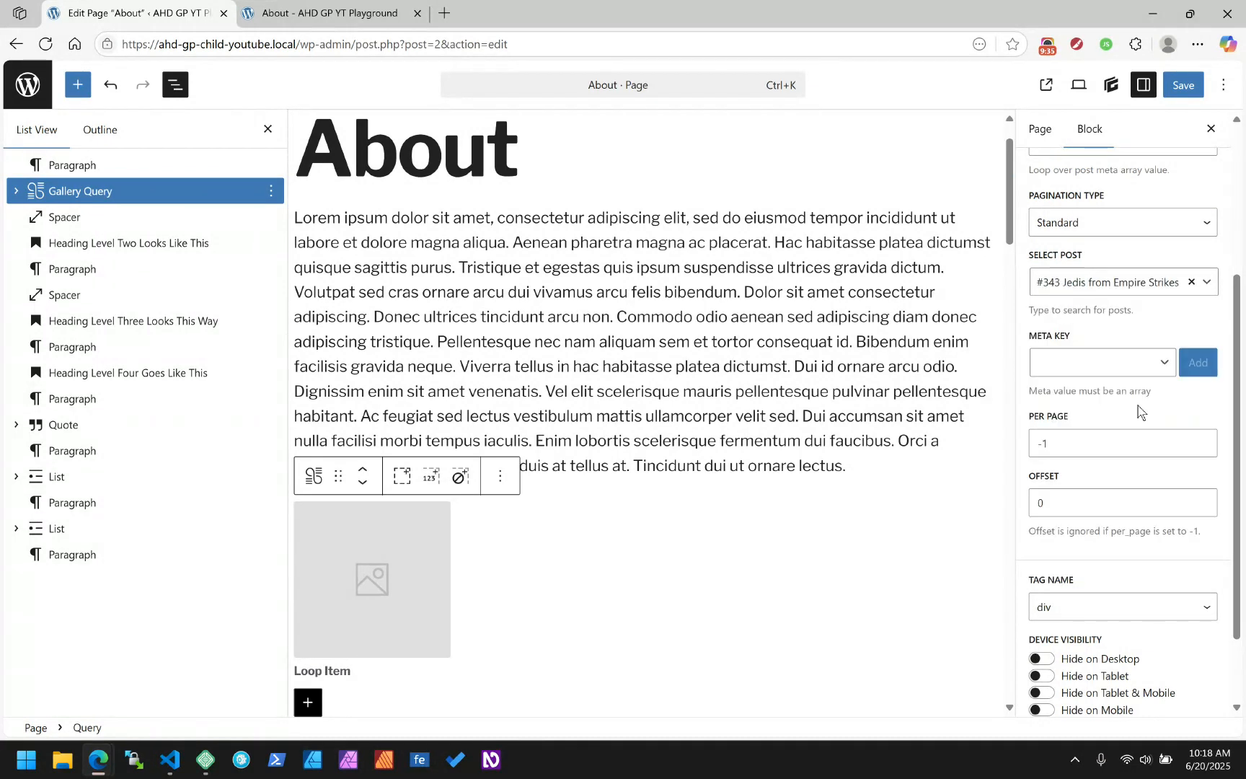
pyautogui.click(1124, 370)
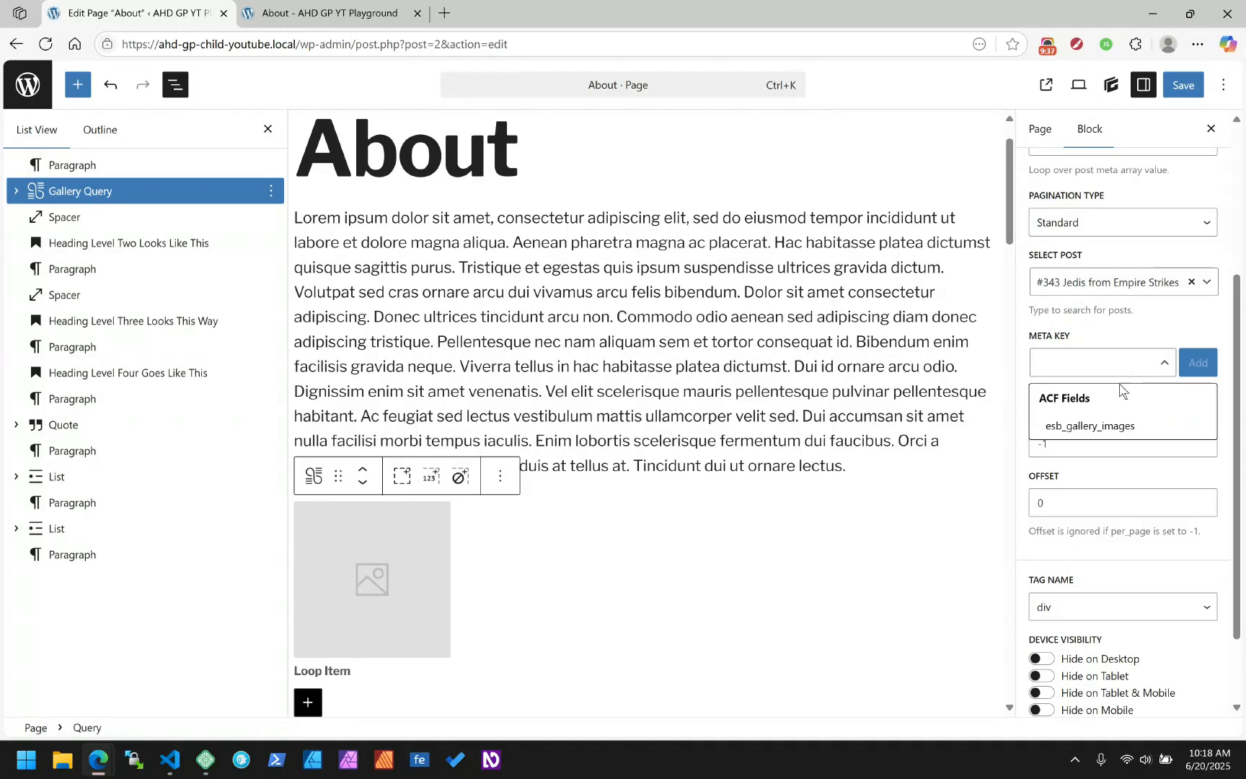
pyautogui.click(1091, 430)
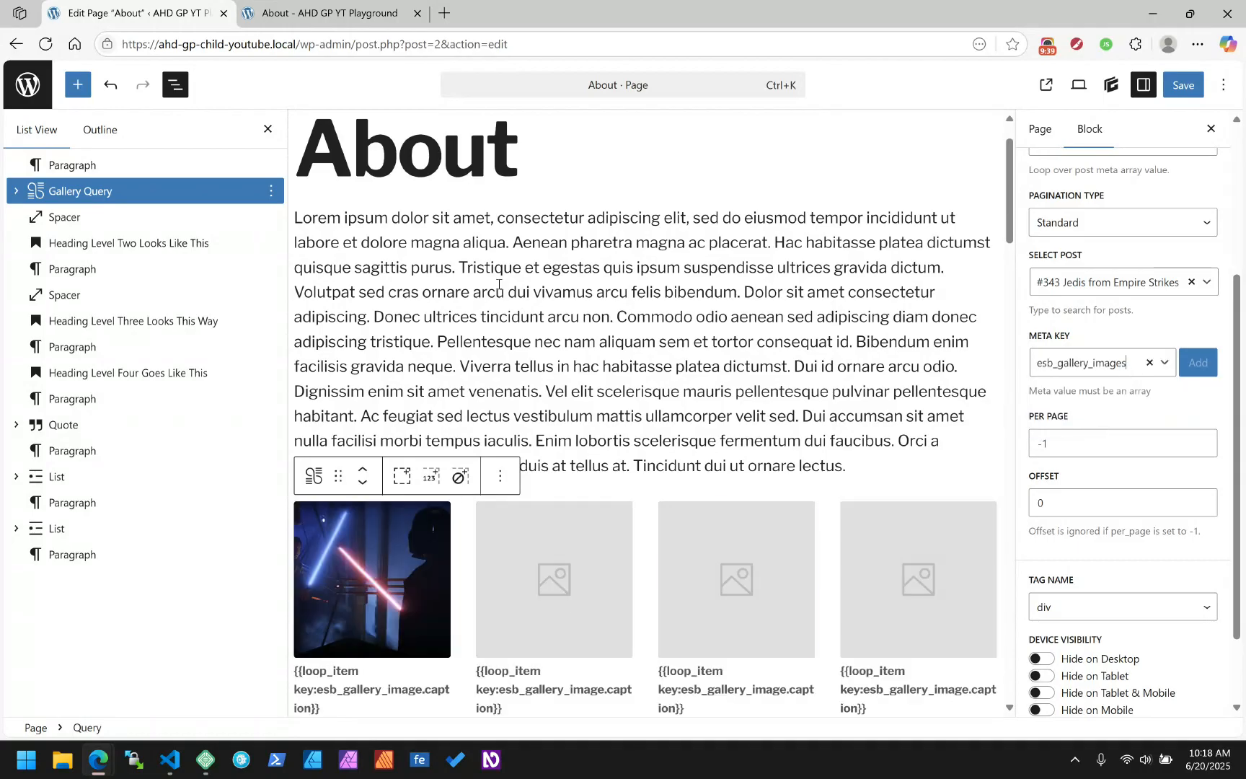
pyautogui.scroll(-3, 878, 423)
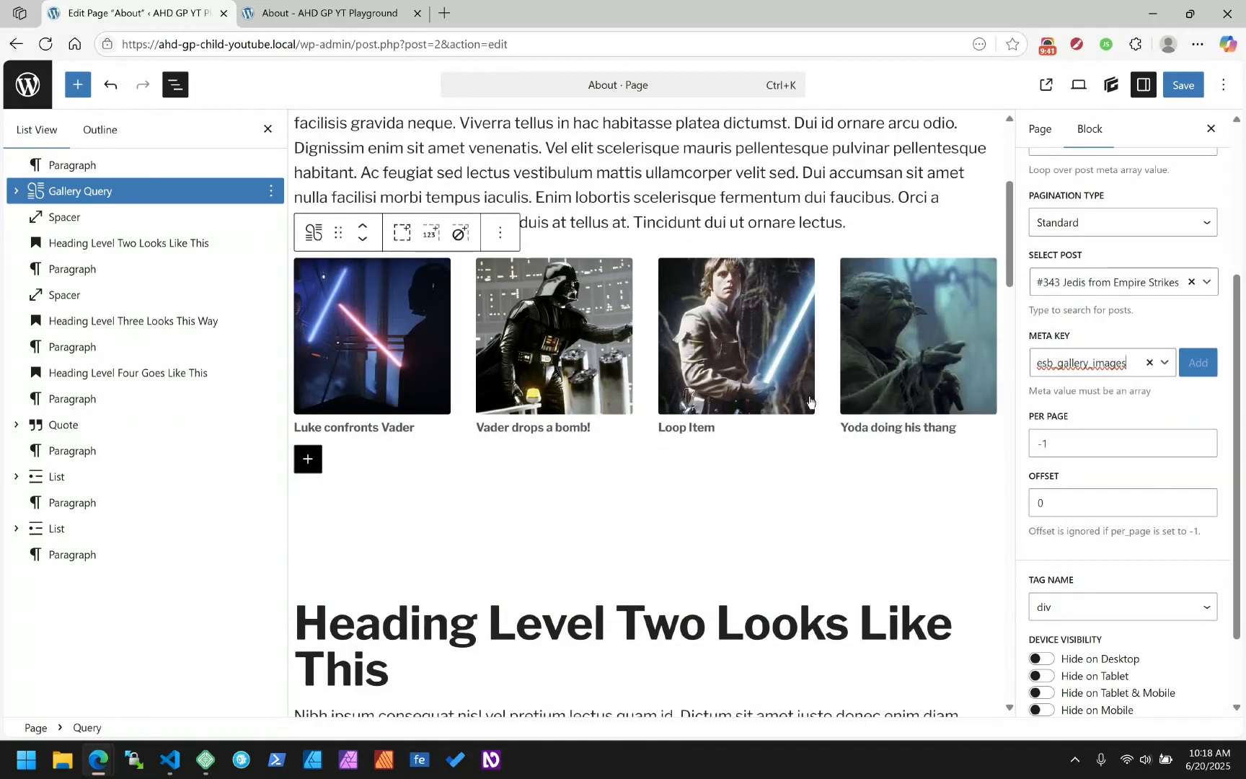
pyautogui.scroll(2, 503, 187)
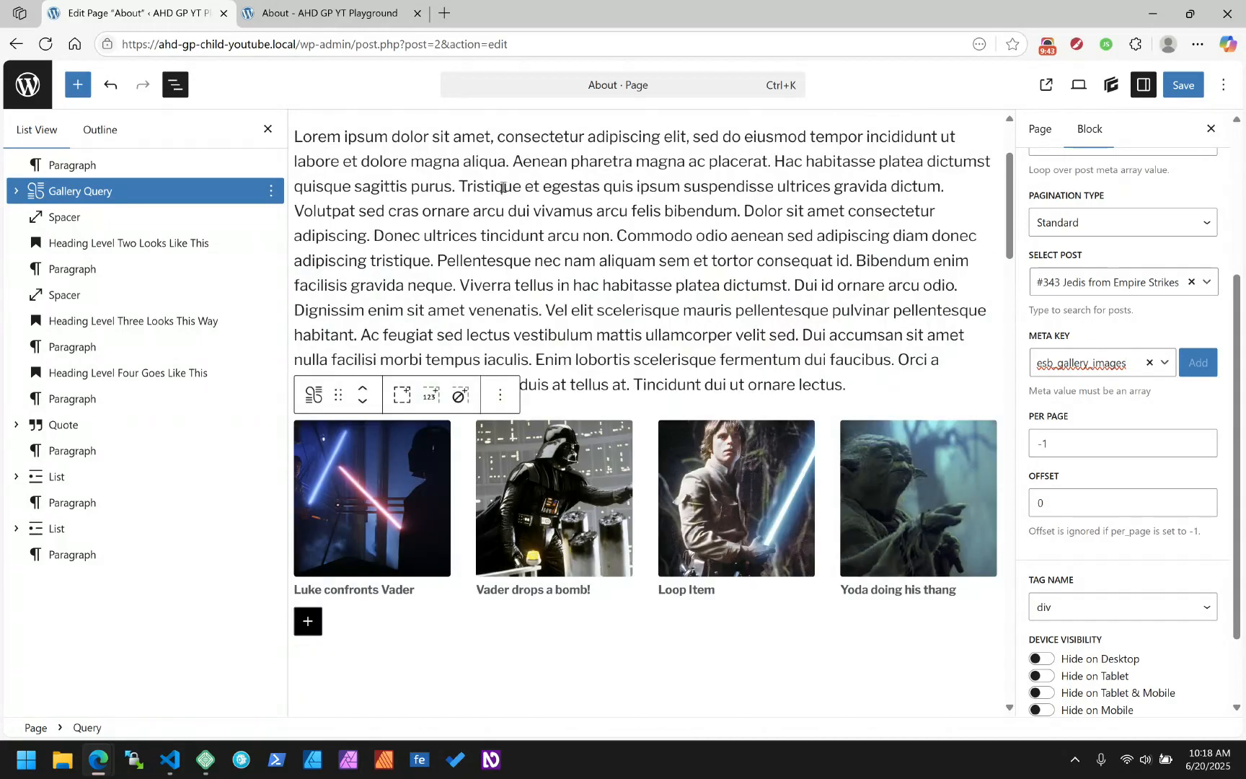
# Step: Rename the Gallery Query block to ESB Gallery of Jedis
pyautogui.click(16, 191)
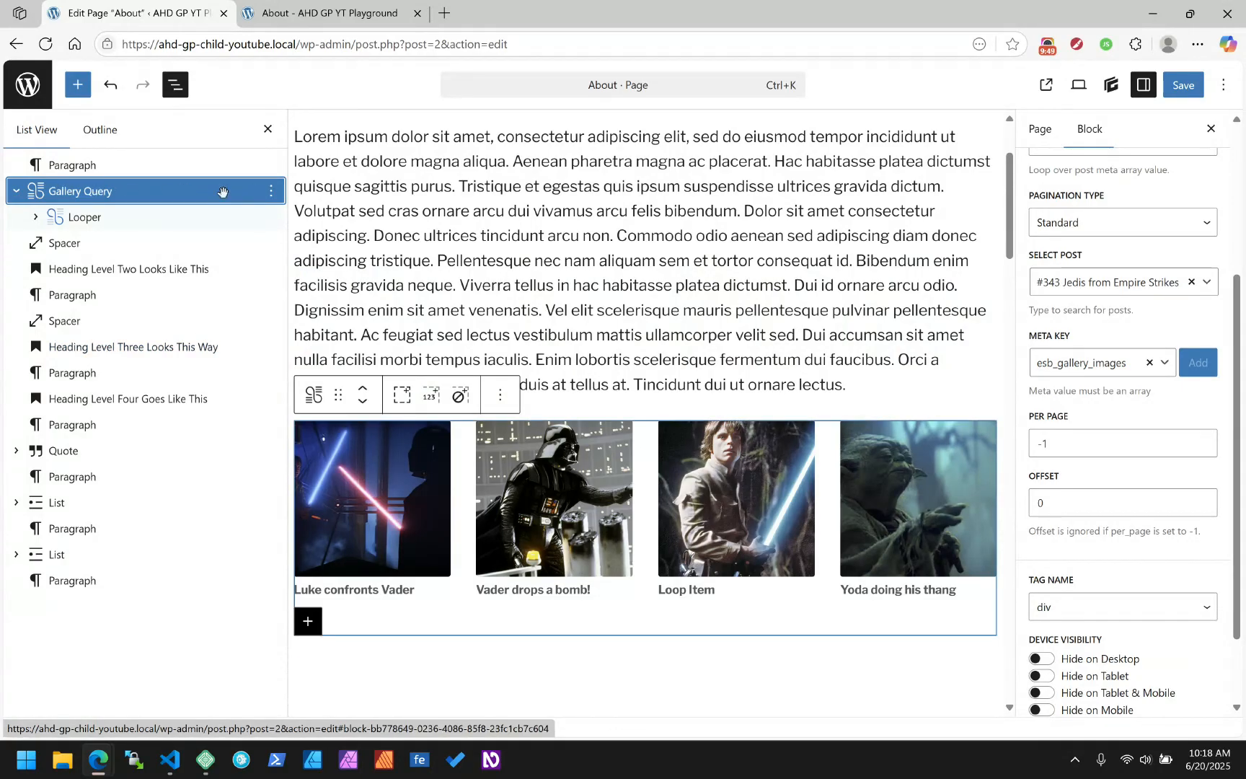
pyautogui.click(271, 196)
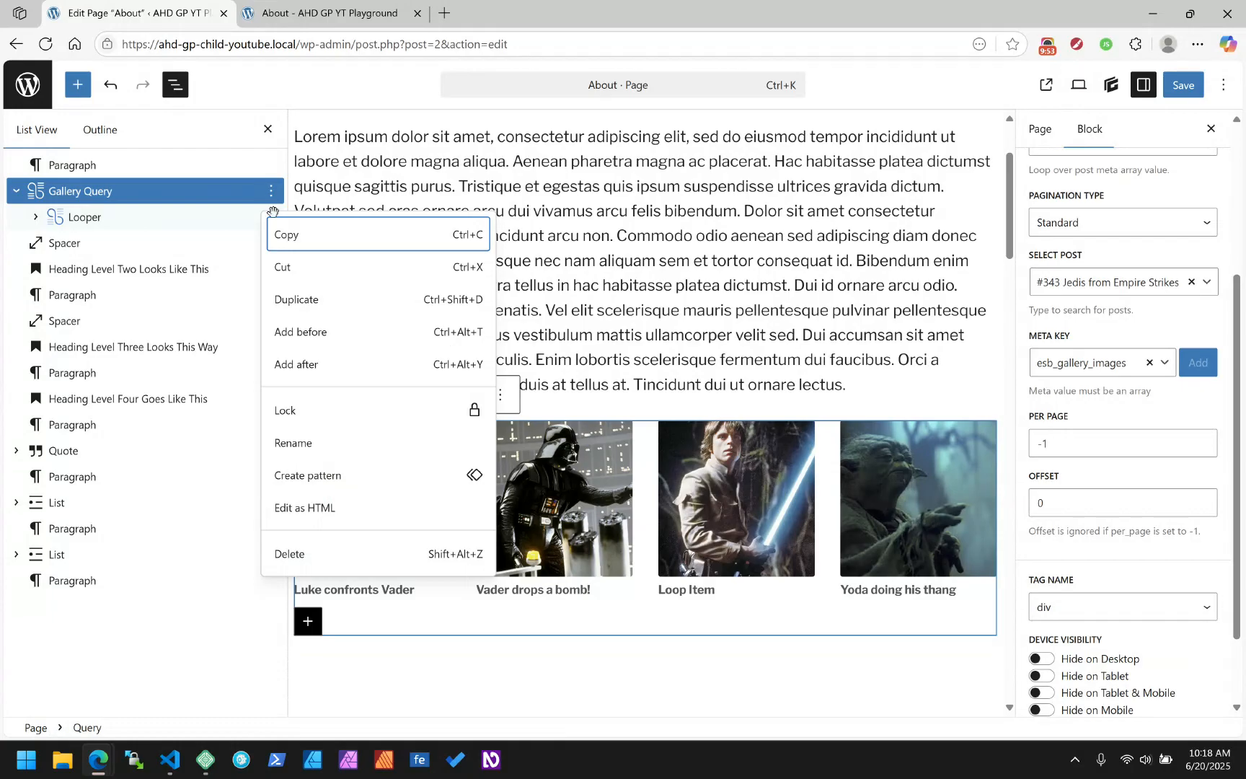
pyautogui.click(294, 442)
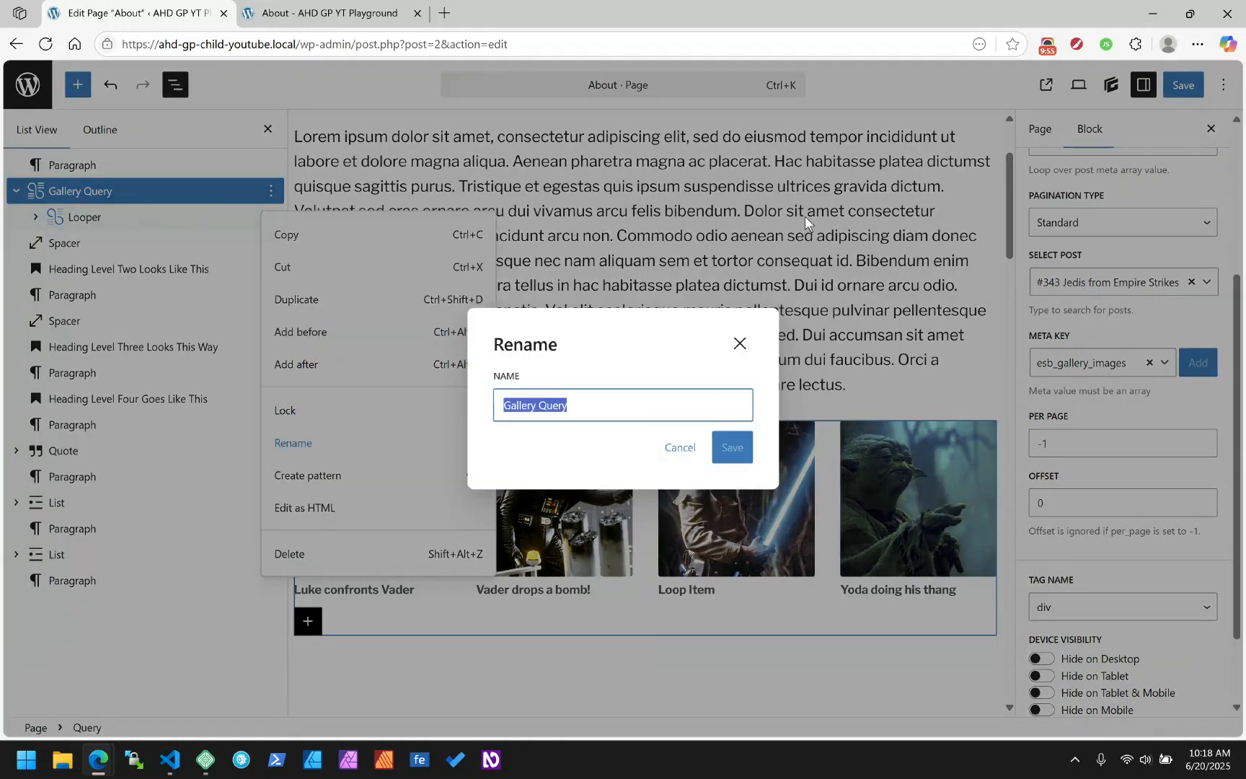
pyautogui.write('ESB')
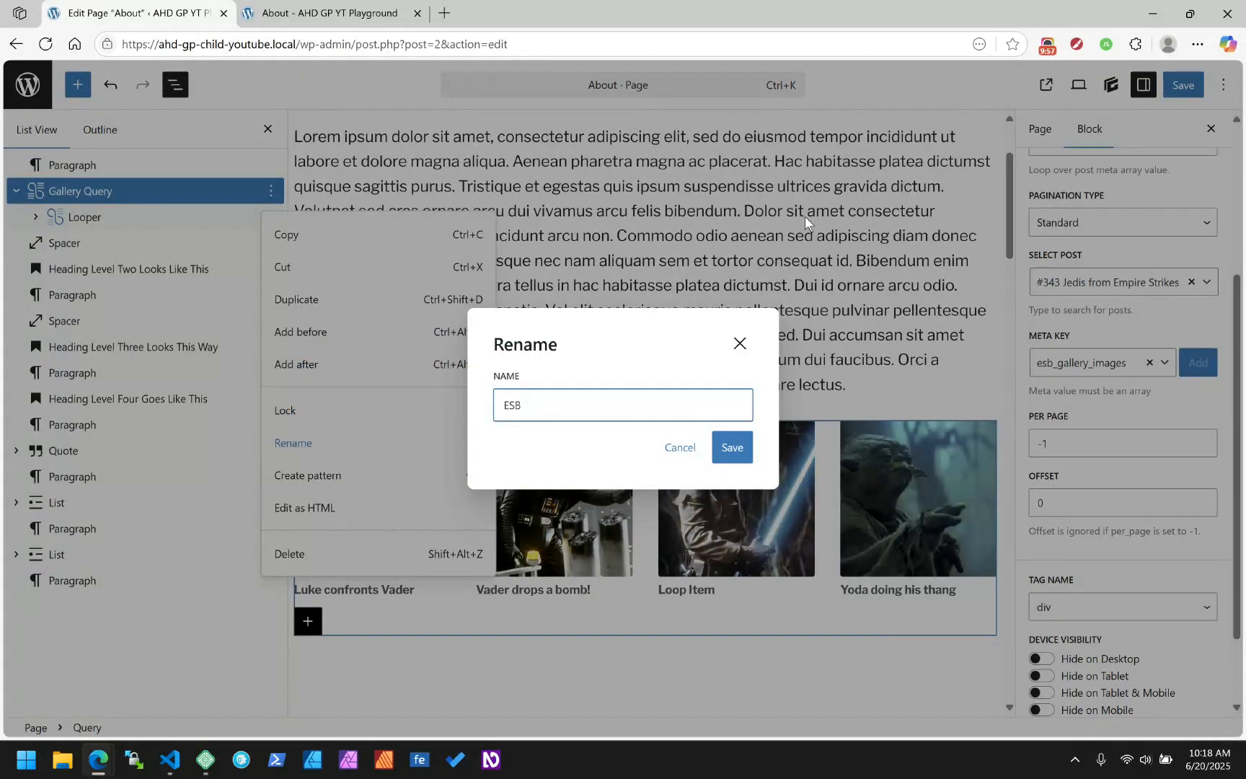
pyautogui.write(' List of Jedi')
pyautogui.press('BackSpace')
pyautogui.press('BackSpace')
pyautogui.press('BackSpace')
pyautogui.press('BackSpace')
pyautogui.press('BackSpace')
pyautogui.write('Gallery of Jedis')
pyautogui.click(732, 447)
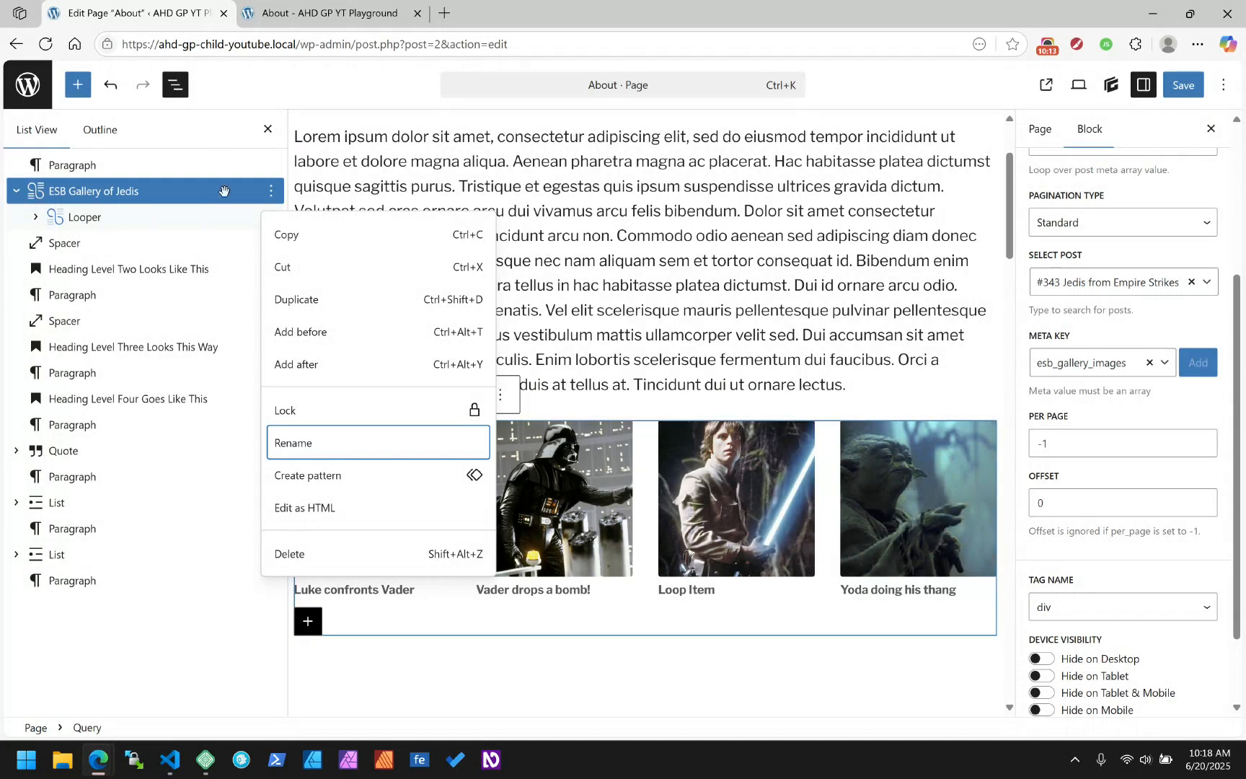
# Step: Create a synced pattern named ESB Gallery of Jedis in the Media category from the gallery block, and save the About page
pyautogui.click(327, 474)
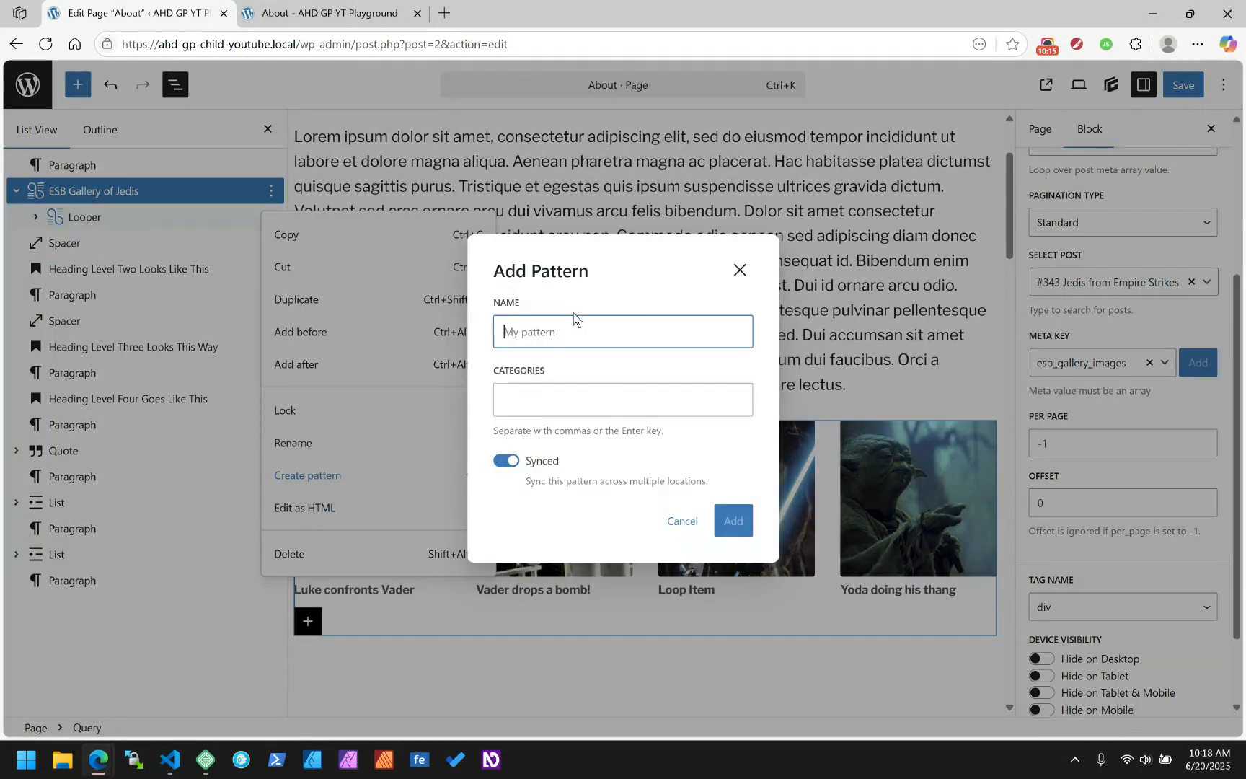
pyautogui.write('ESB Gallery of Jedis')
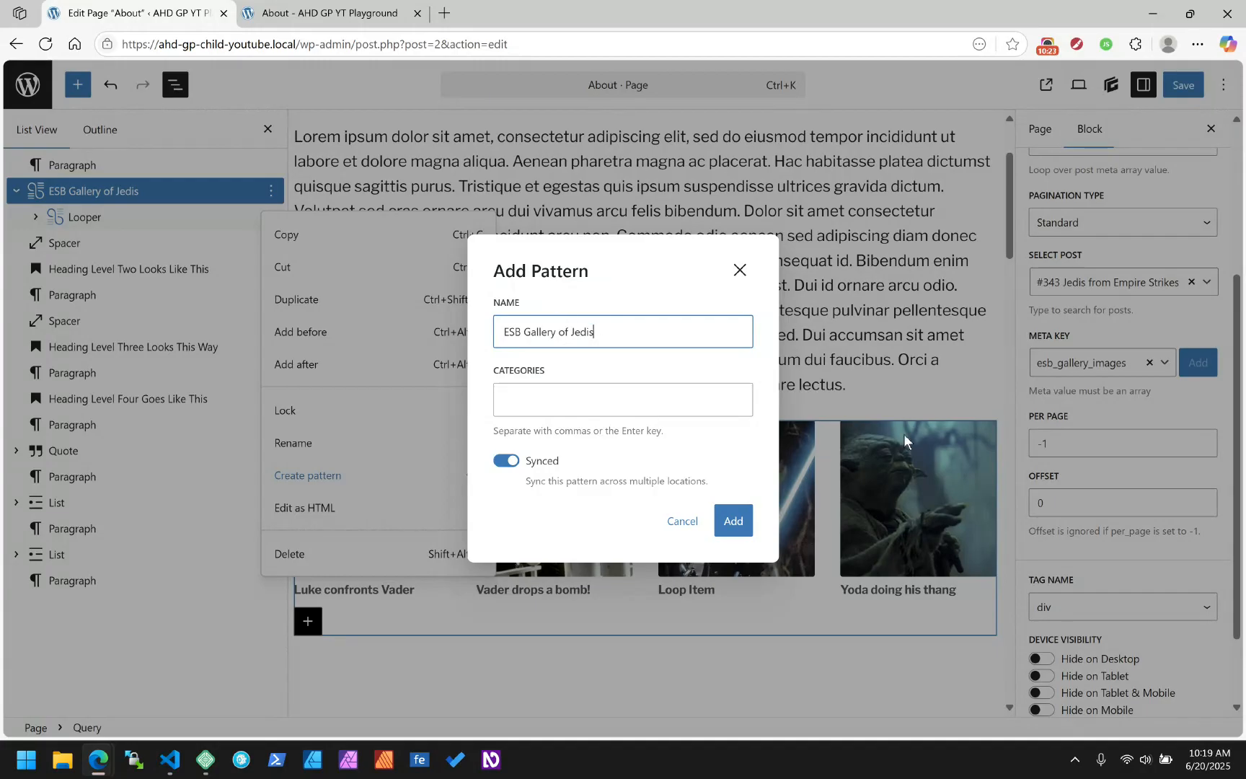
pyautogui.click(612, 404)
pyautogui.write('media')
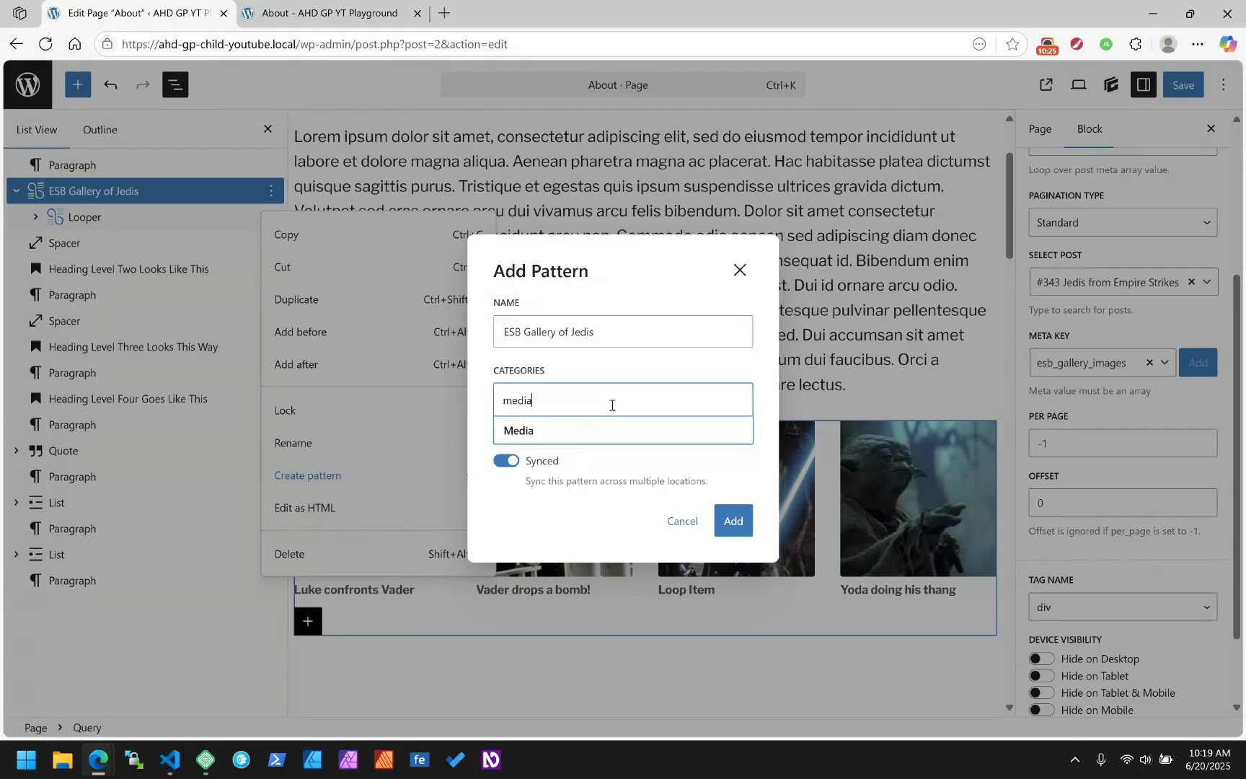
pyautogui.press('Return')
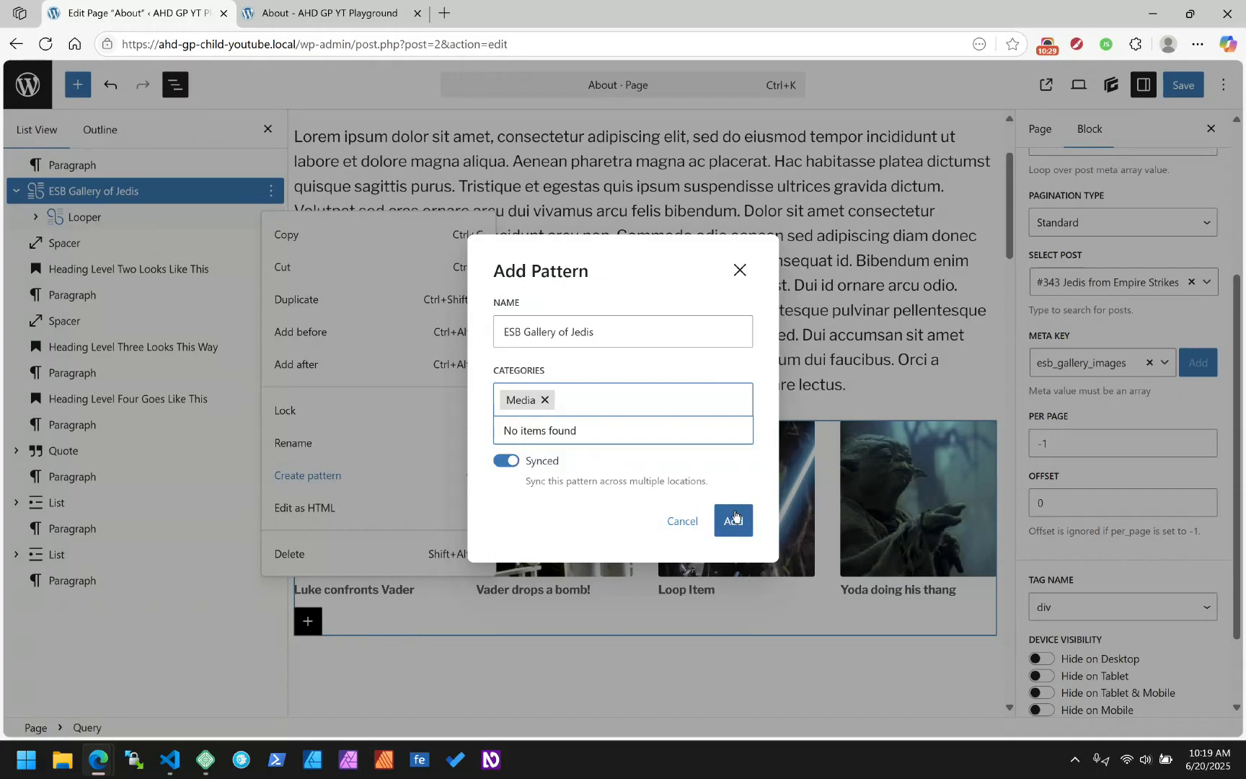
pyautogui.click(733, 520)
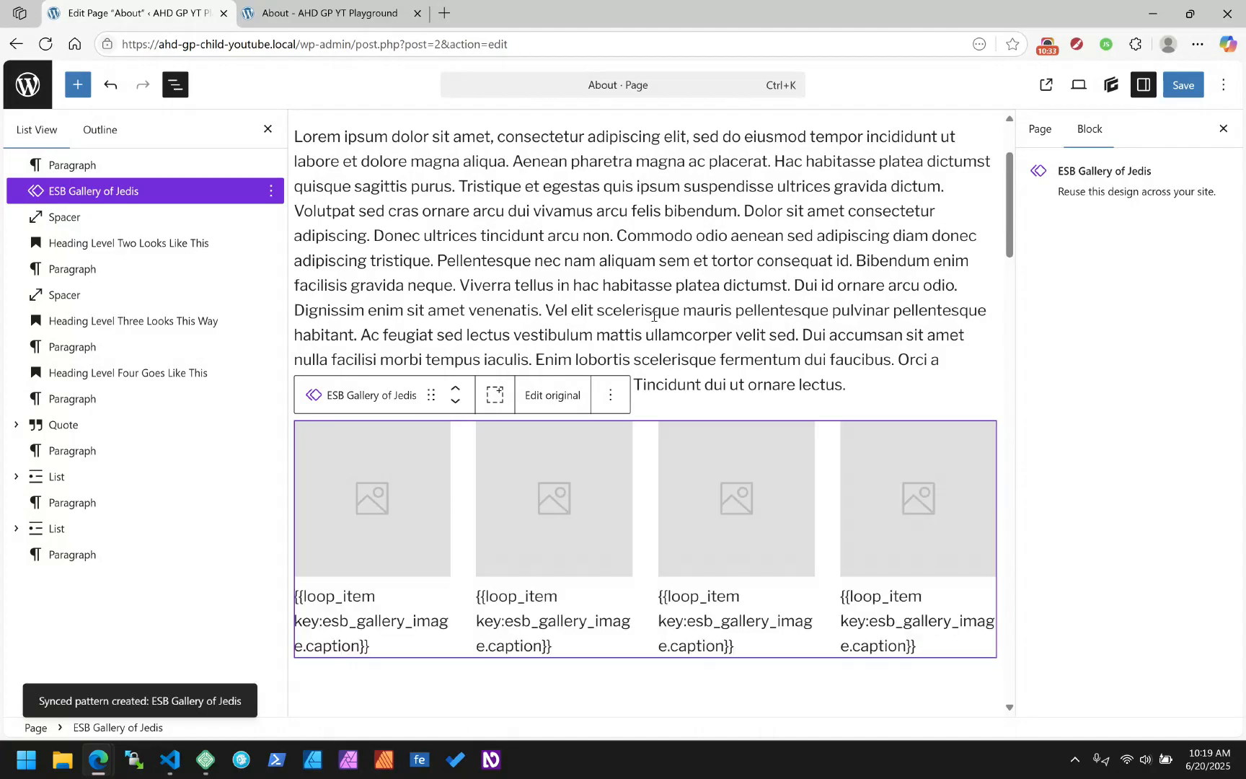
pyautogui.hotkey('ctrl', 's')
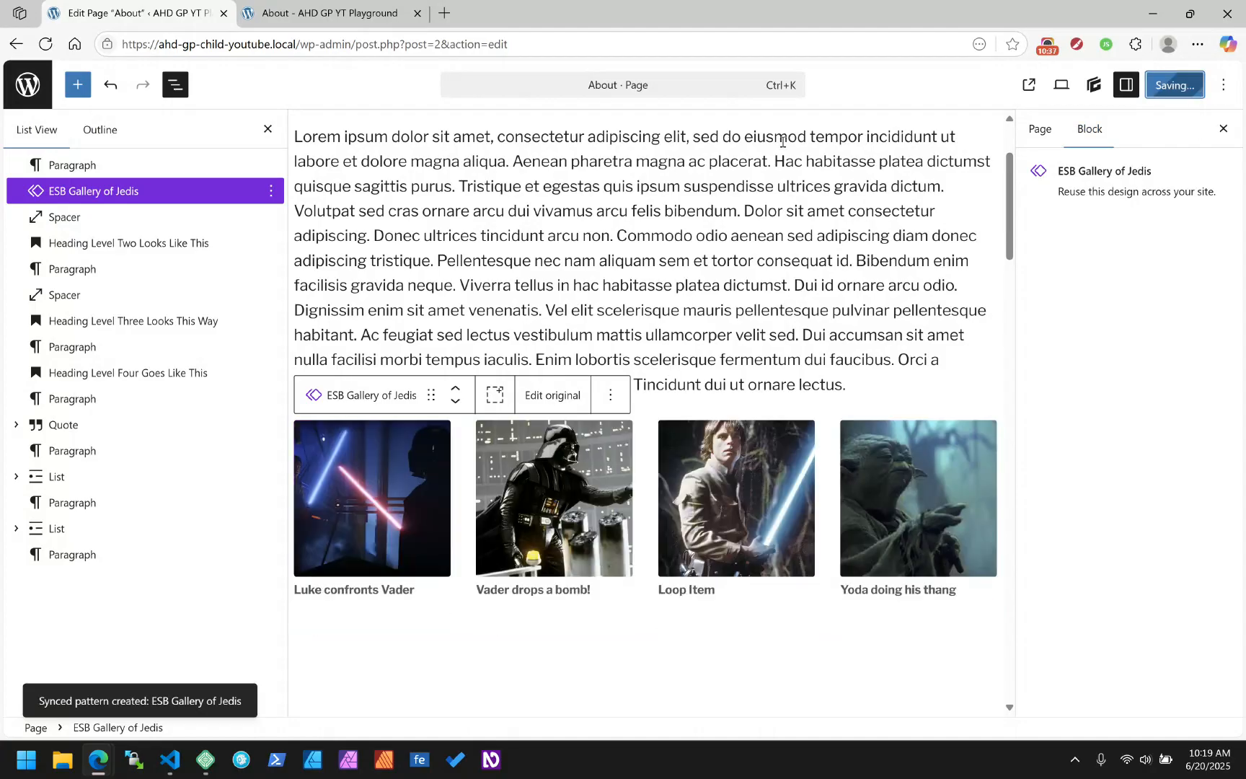
# Step: Reload the live About page and check the Jedi gallery, browsing its images in the lightbox
pyautogui.click(331, 13)
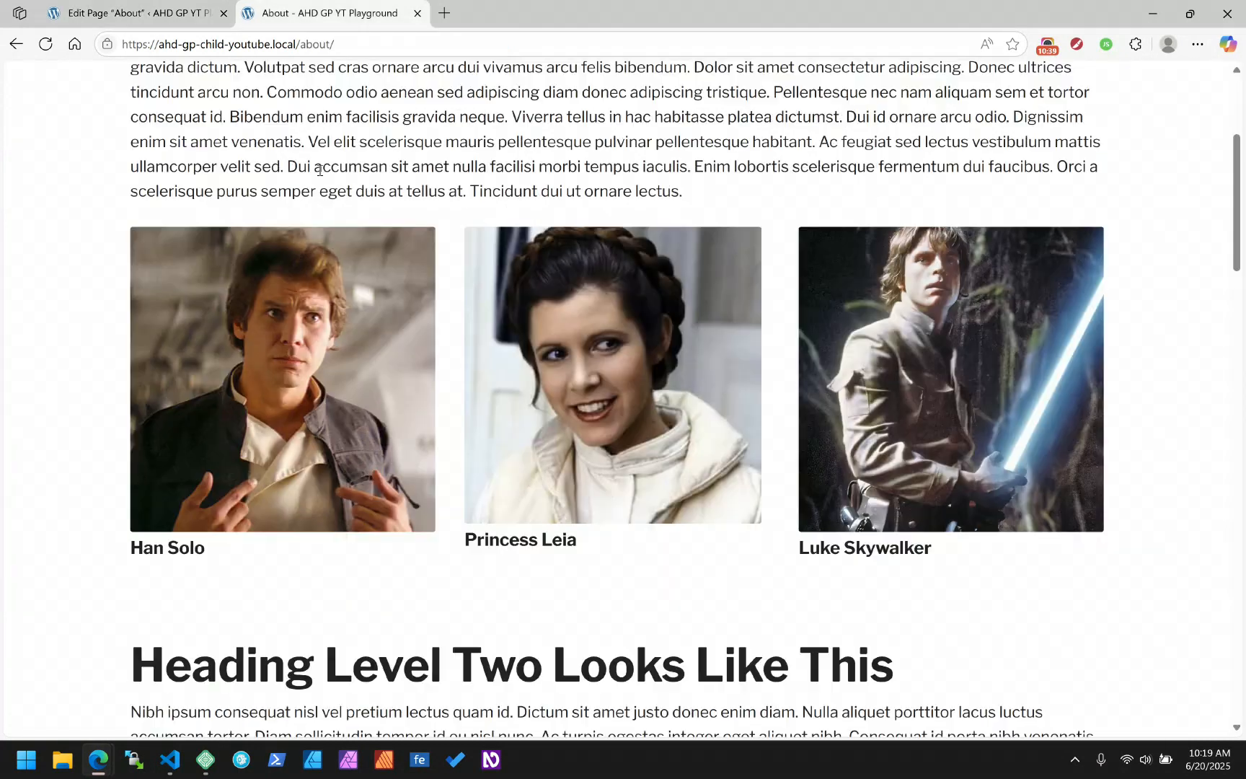
pyautogui.click(45, 44)
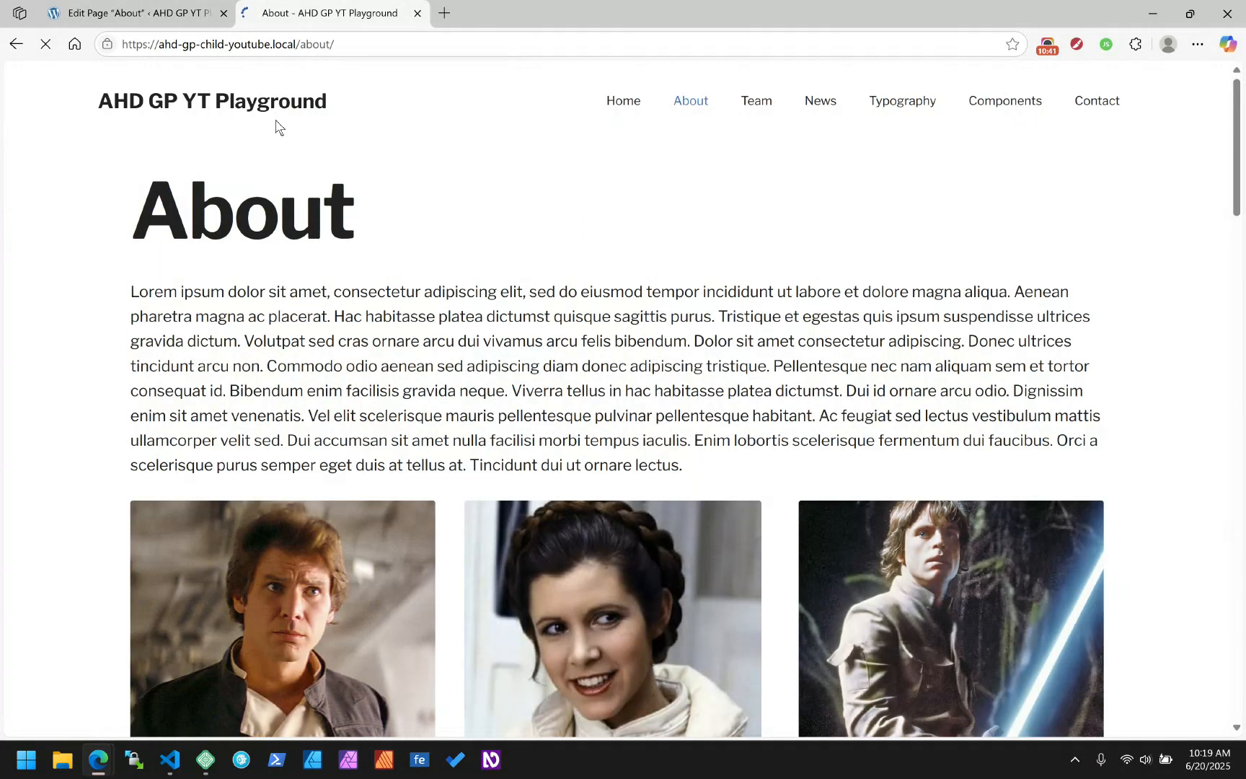
pyautogui.scroll(-4, 510, 224)
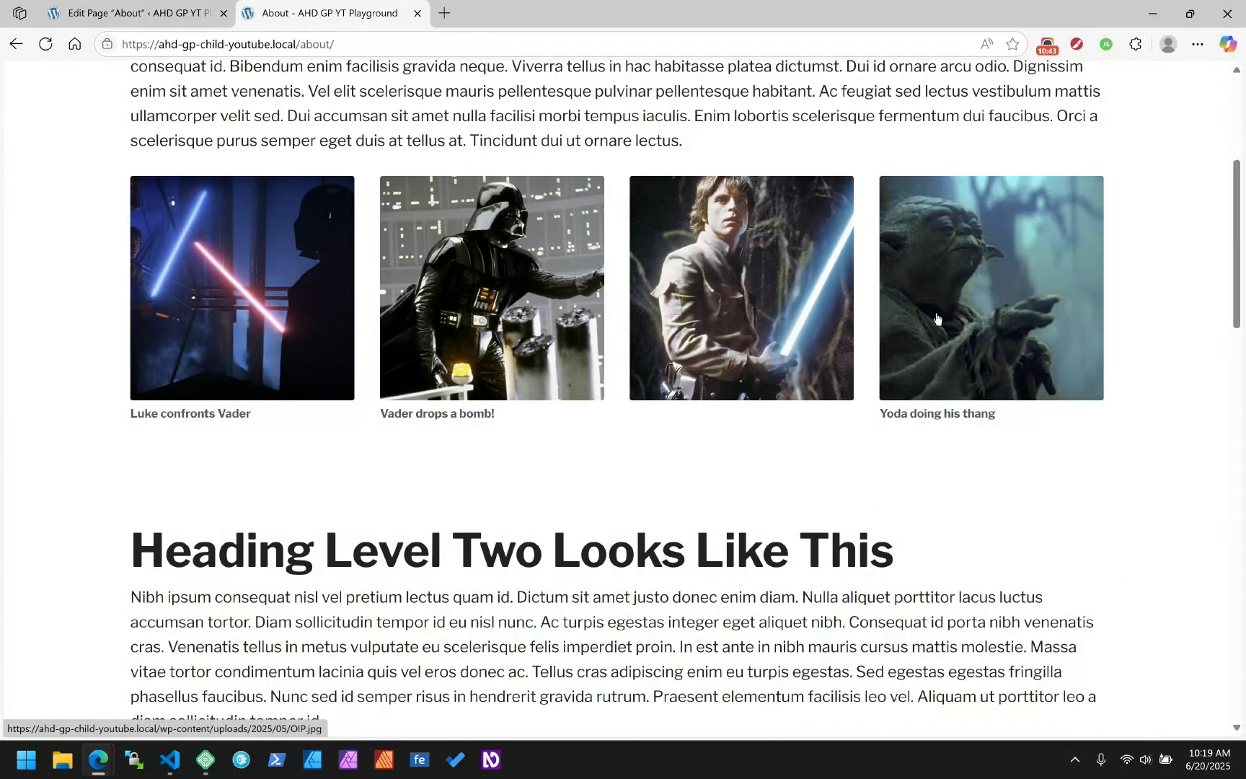
pyautogui.click(625, 259)
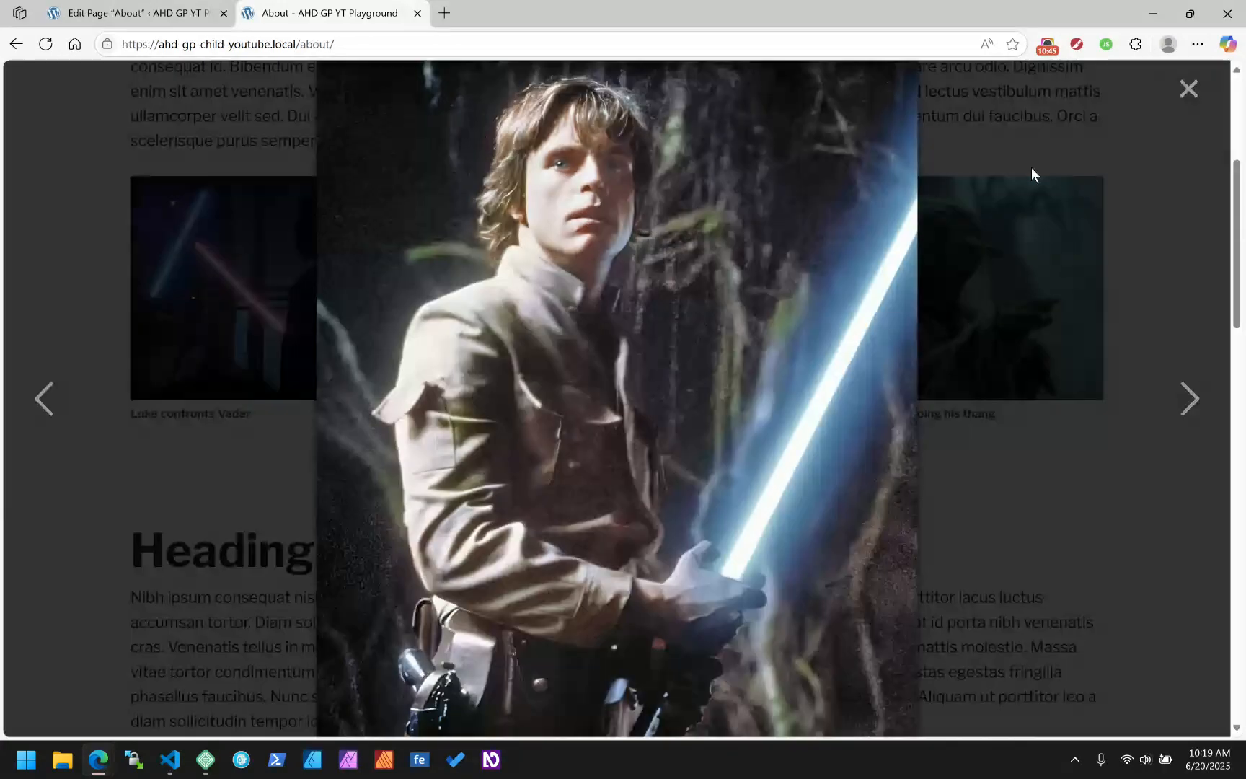
pyautogui.press('Left')
pyautogui.press('Left')
pyautogui.press('Escape')
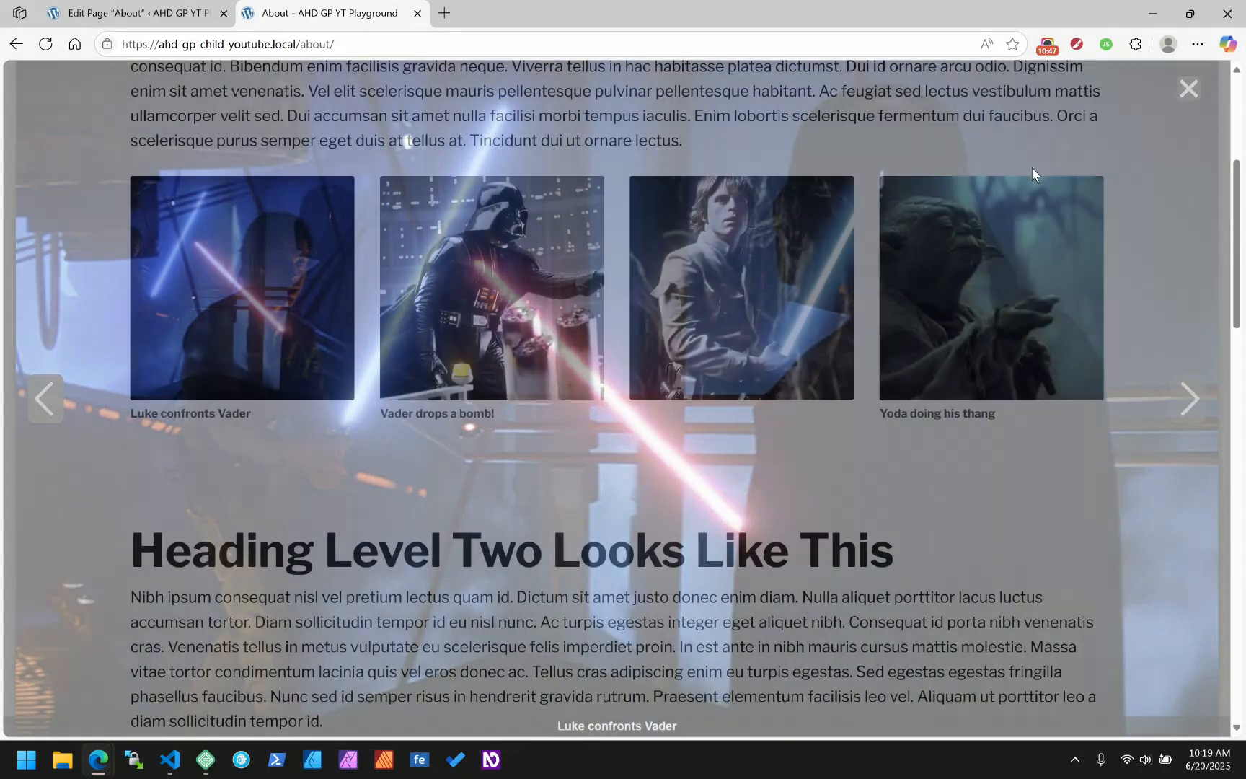
pyautogui.scroll(4, 609, 231)
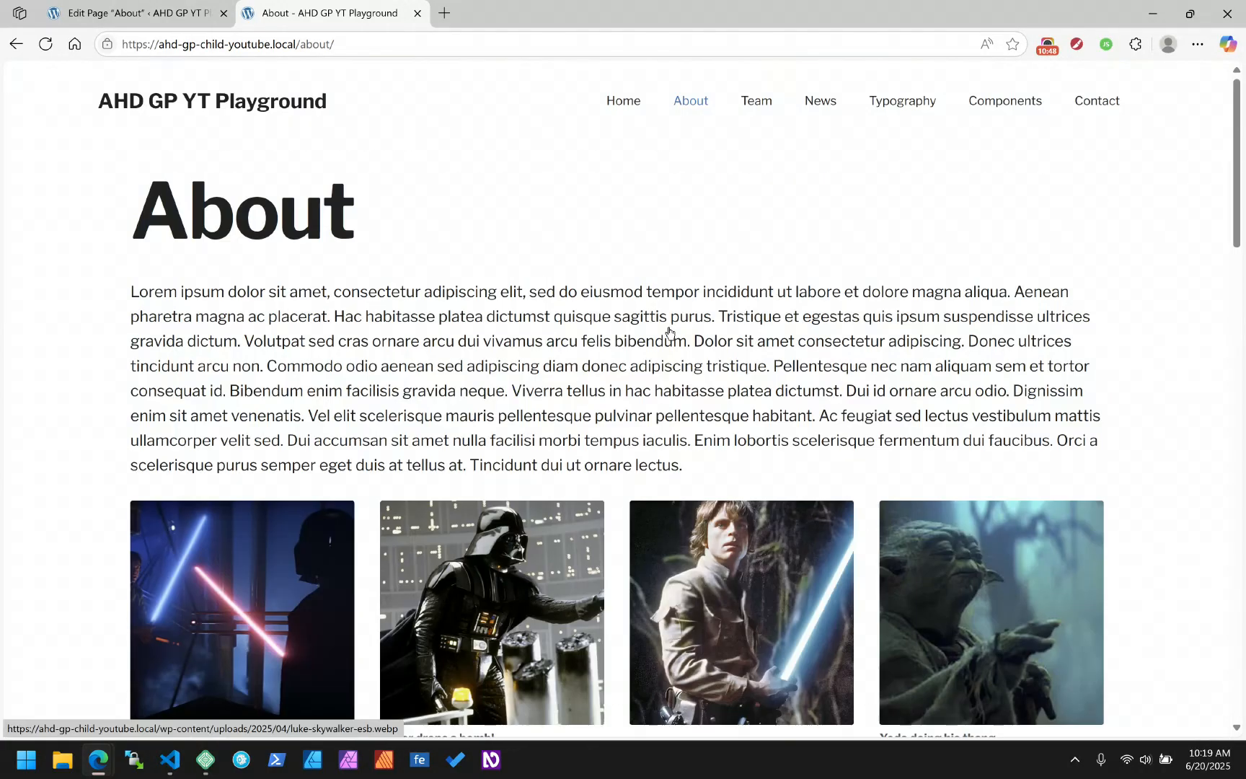
# Step: Return to the list of pages, open the Components page for editing and dismiss its autosave notice
pyautogui.click(152, 11)
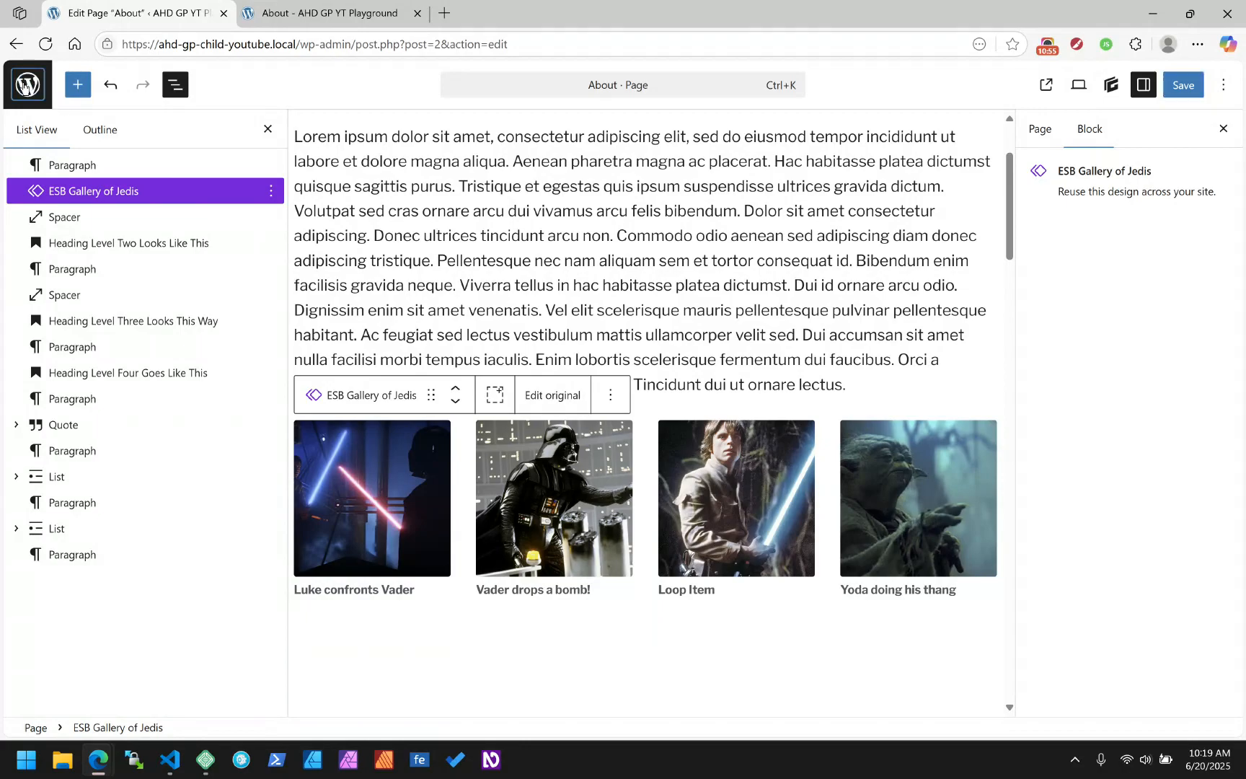
pyautogui.press('F5')
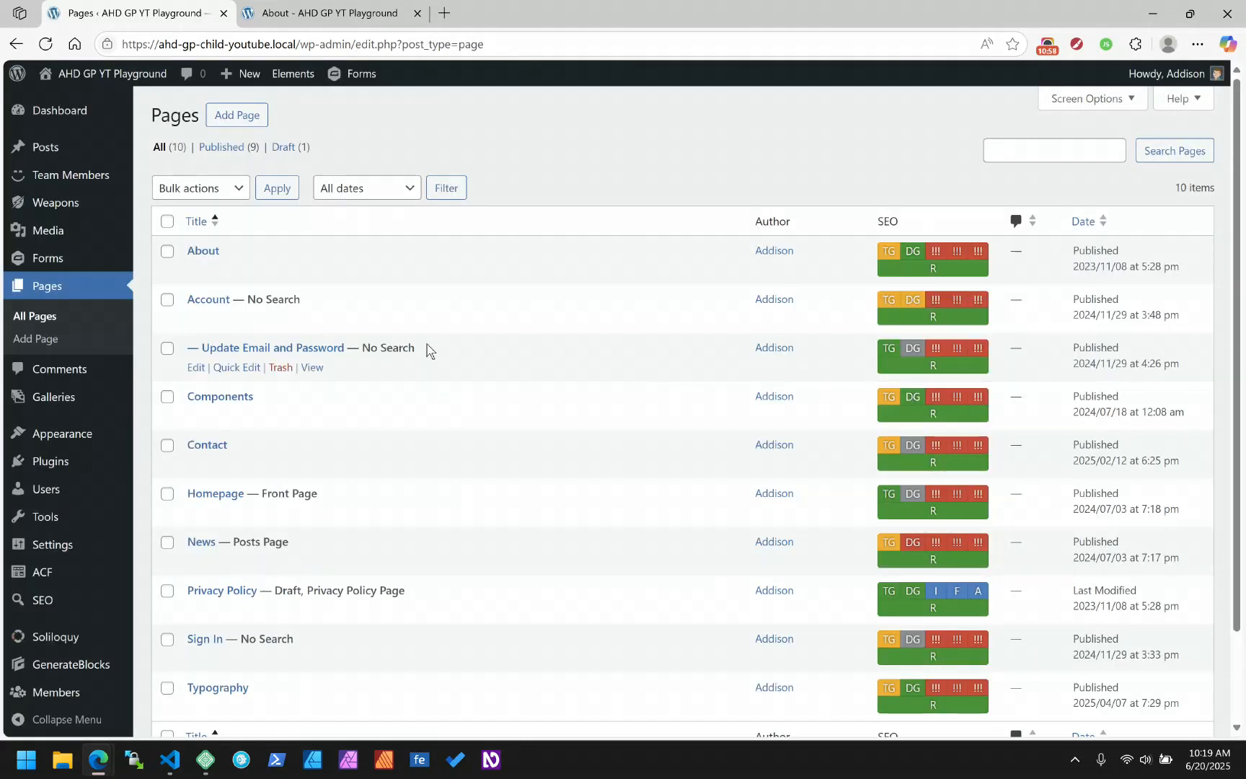
pyautogui.click(296, 16)
pyautogui.scroll(-2, 423, 512)
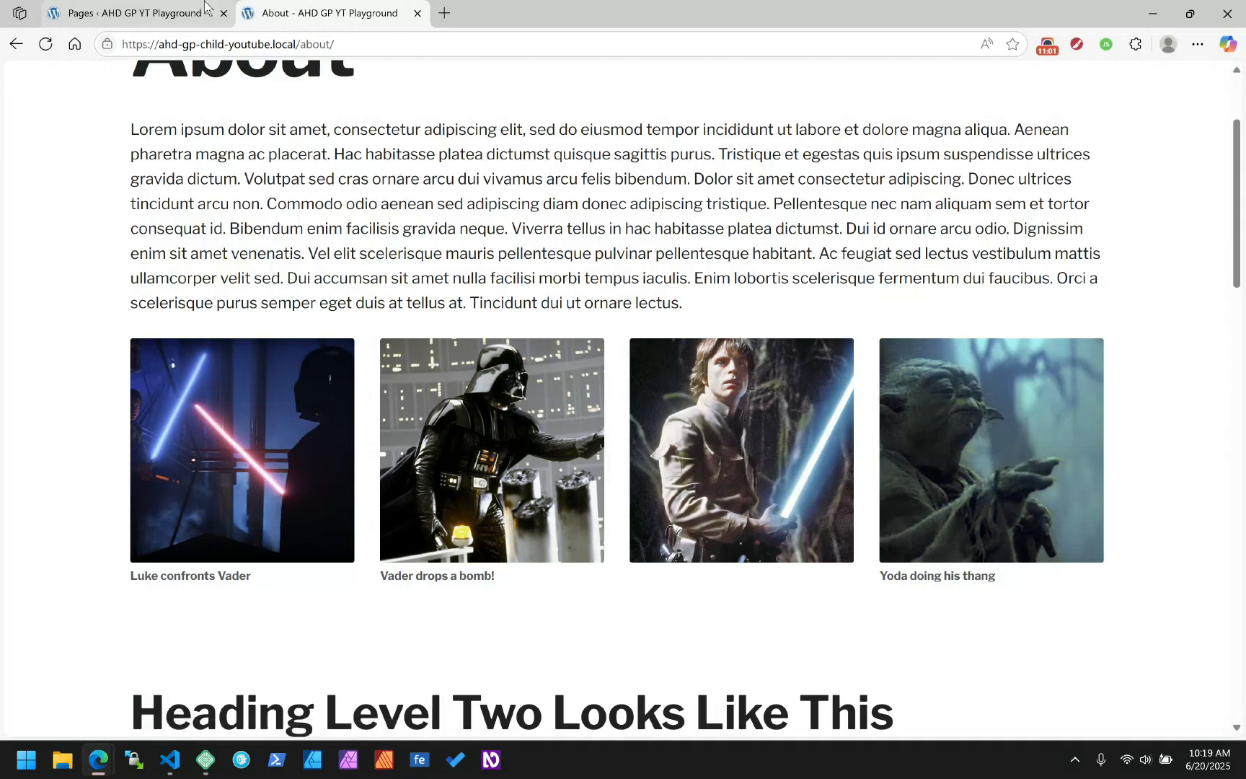
pyautogui.click(162, 9)
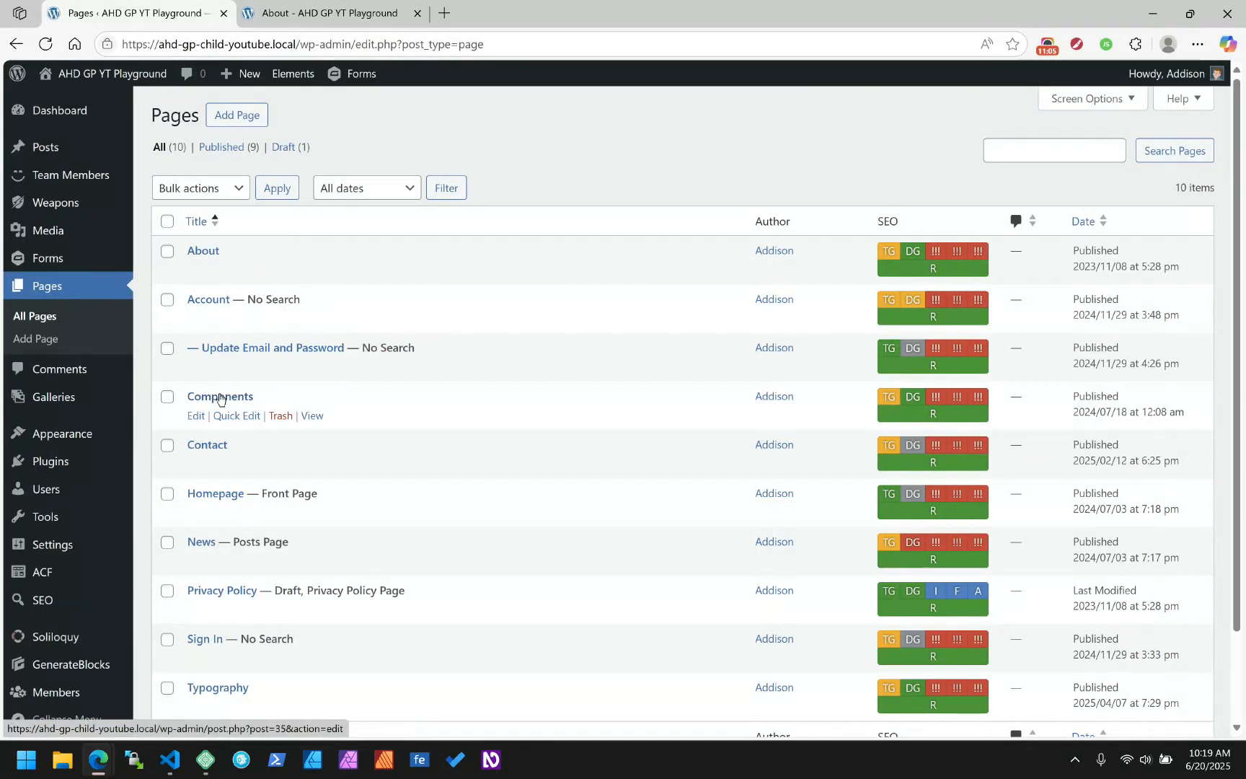
pyautogui.scroll(-2, 432, 477)
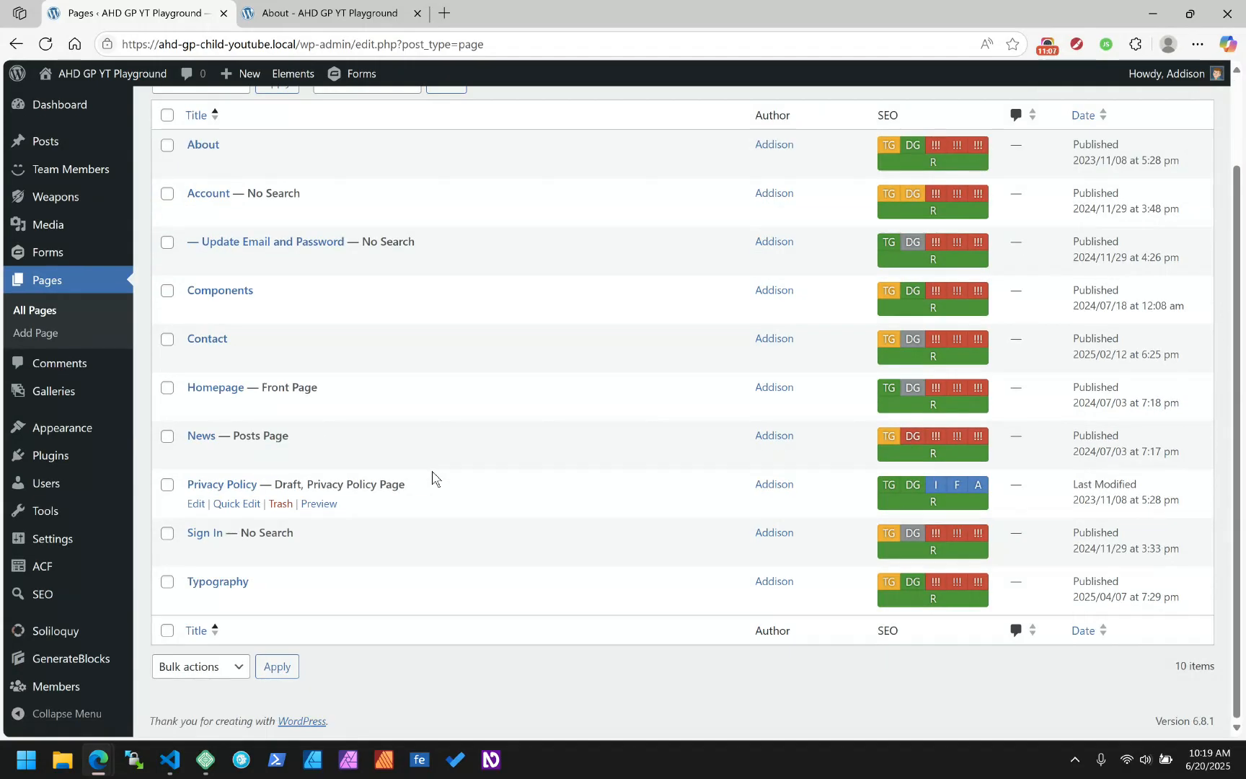
pyautogui.scroll(2, 426, 473)
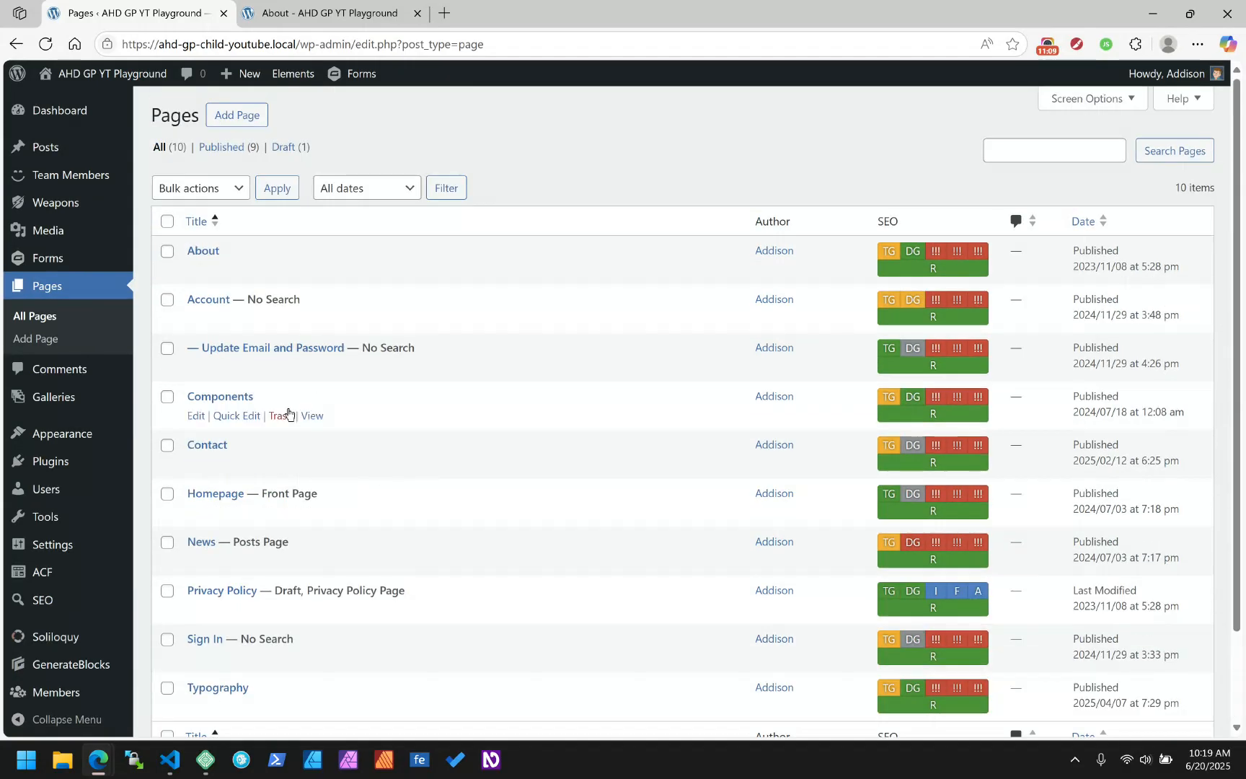
pyautogui.click(227, 398)
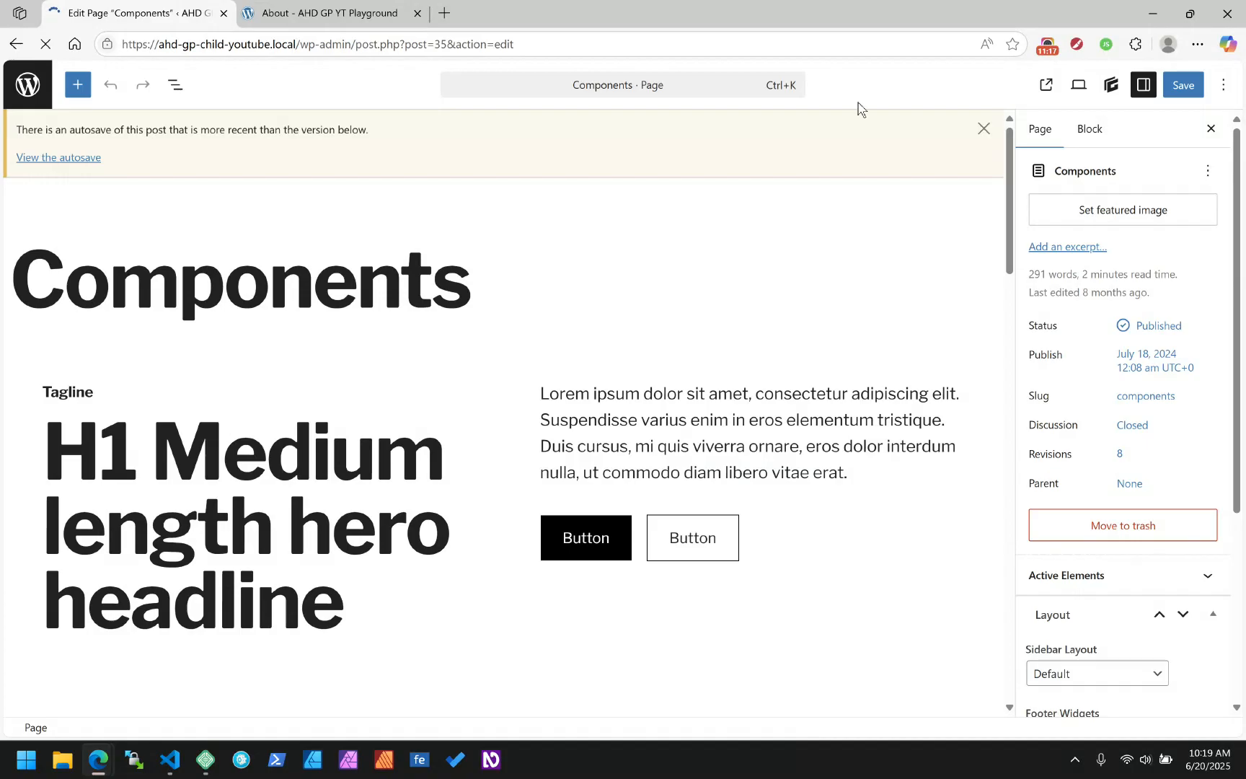
pyautogui.click(984, 128)
# Step: Add an empty block before the Grid inside the second section's inner container on the Components page
pyautogui.scroll(-6, 465, 286)
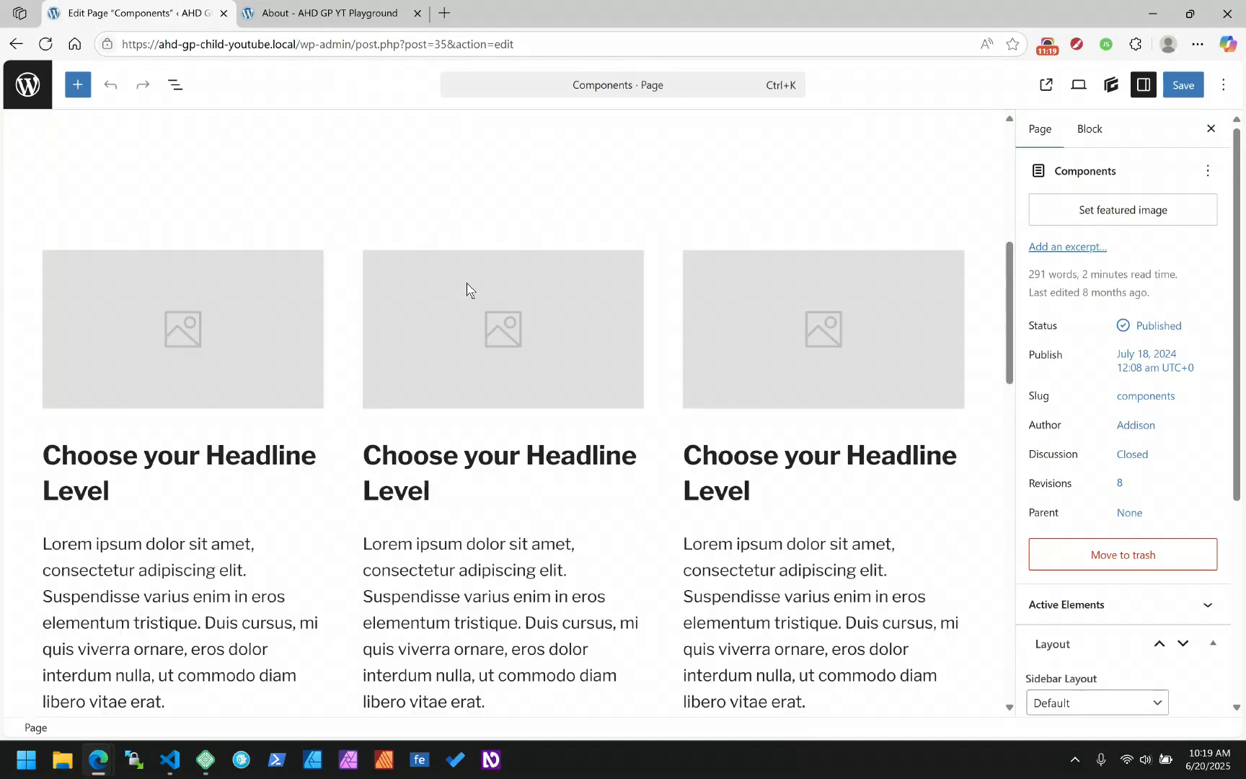
pyautogui.scroll(6, 466, 287)
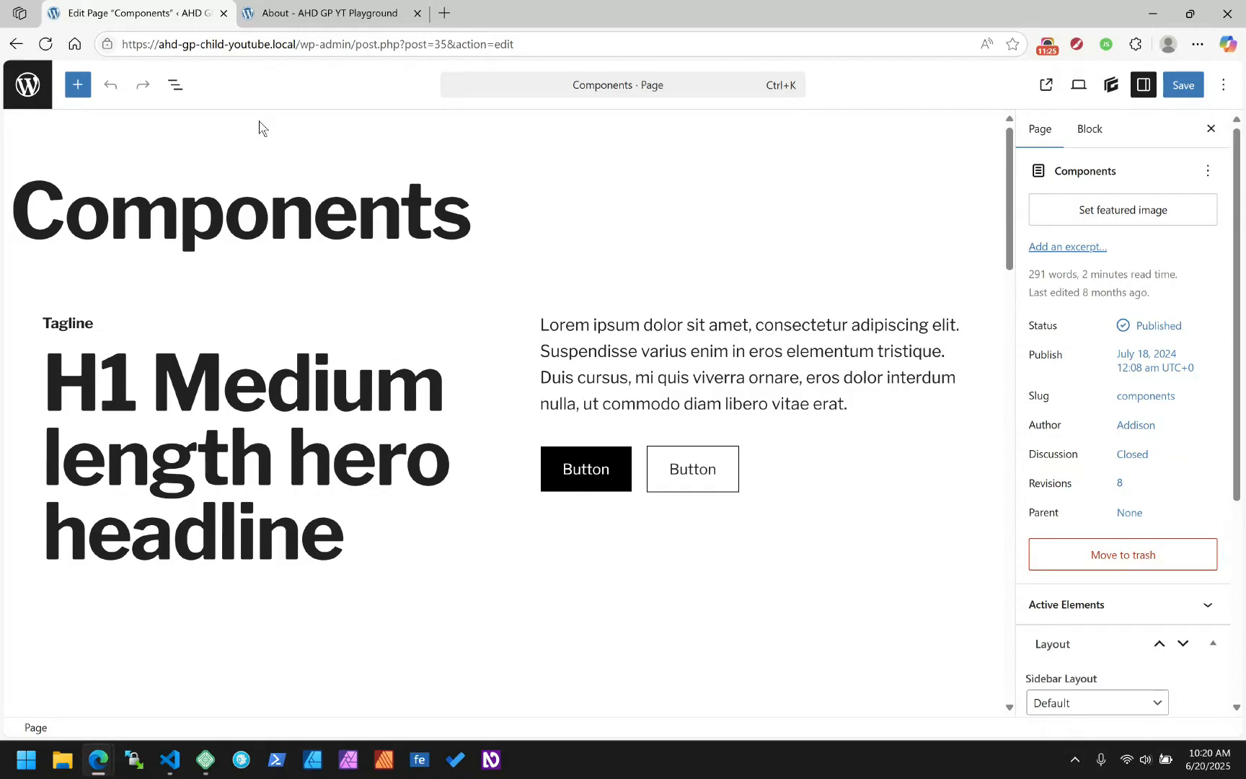
pyautogui.click(180, 87)
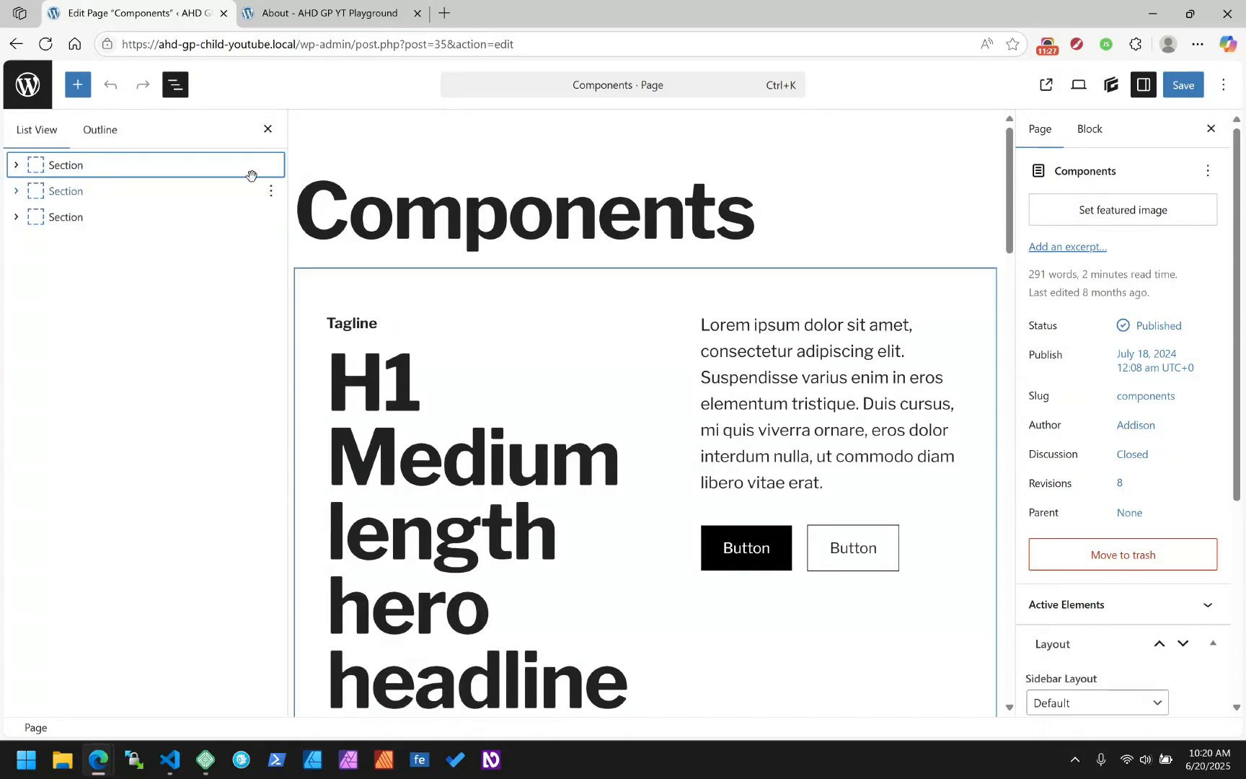
pyautogui.click(16, 192)
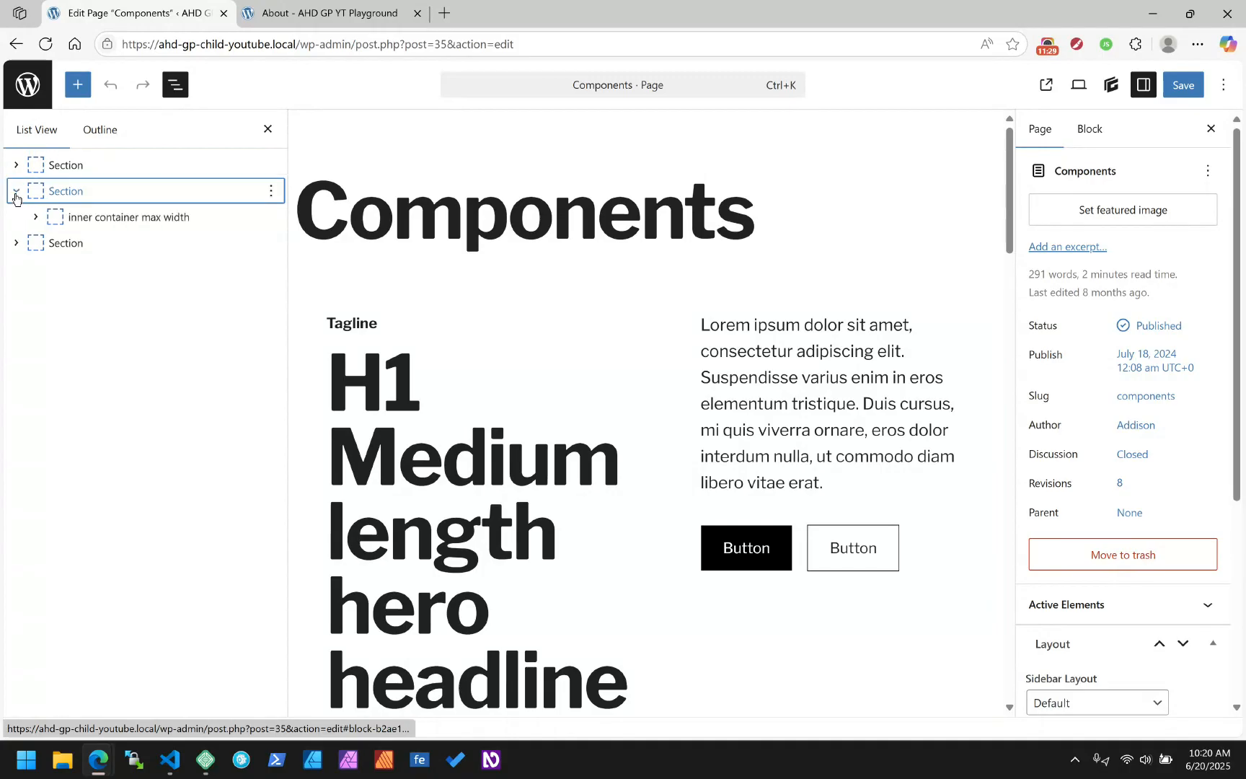
pyautogui.click(35, 216)
pyautogui.click(271, 244)
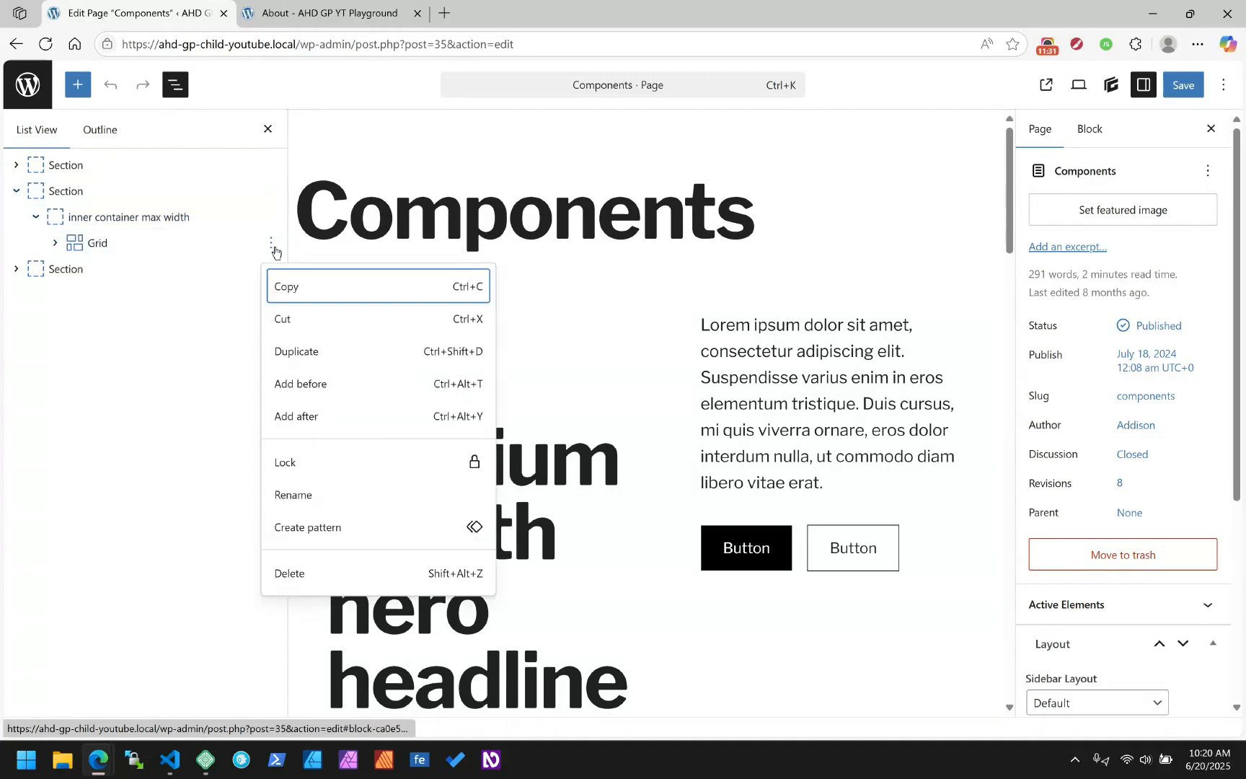
pyautogui.click(303, 383)
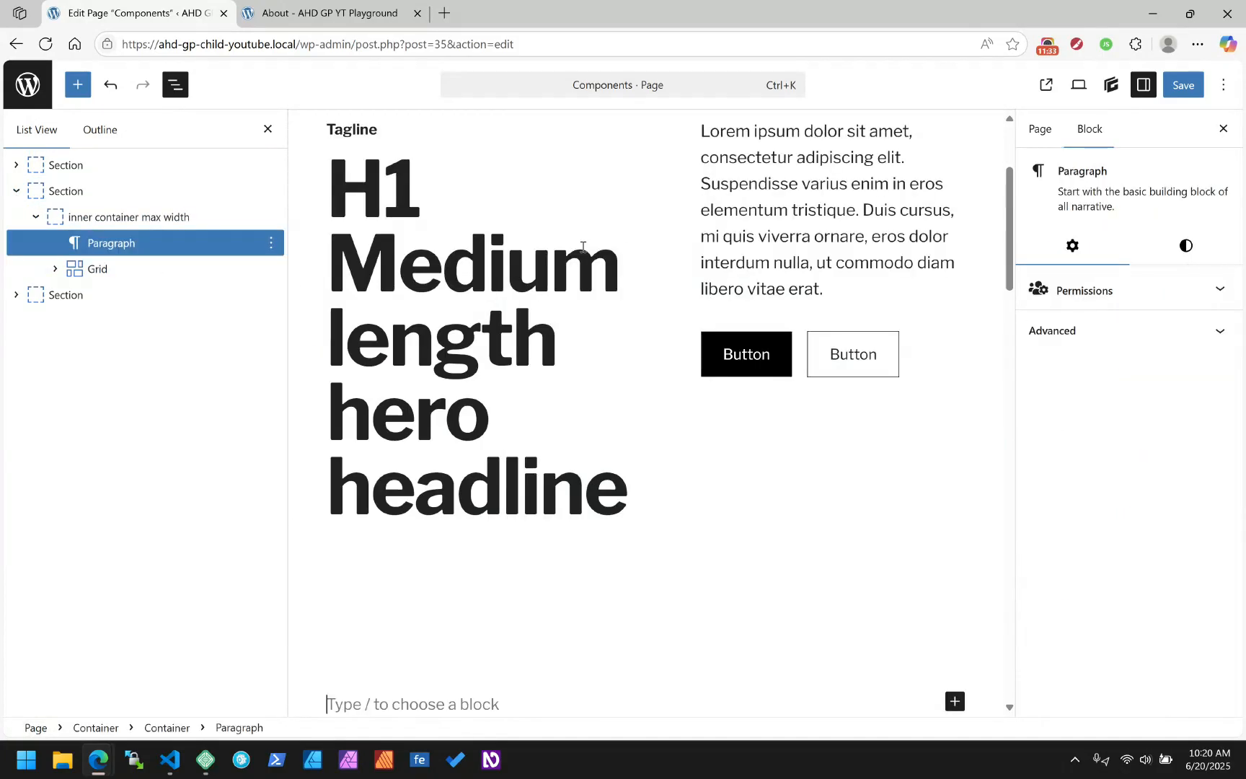
# Step: Insert the ESB Gallery of Jedis synced pattern into the empty block above the Grid and save the Components page
pyautogui.write('/')
pyautogui.press('Down')
pyautogui.press('Down')
pyautogui.press('Down')
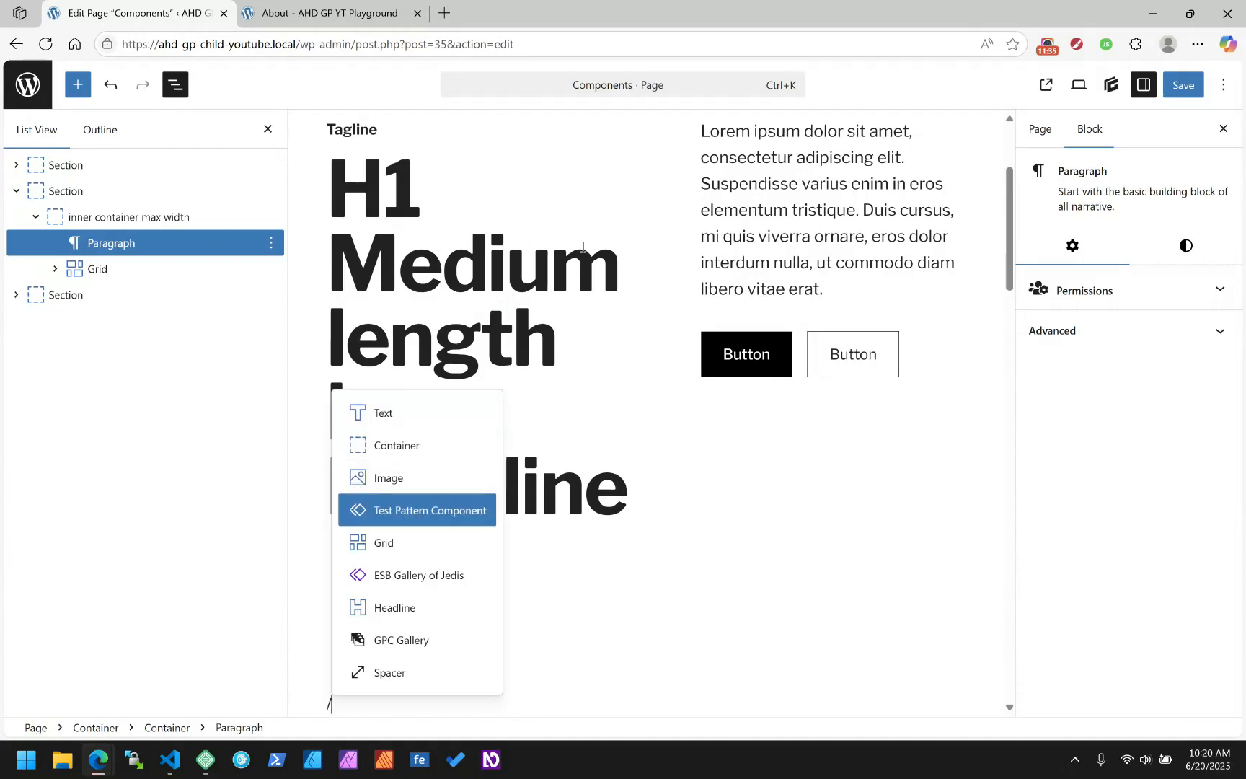
pyautogui.press('Down')
pyautogui.press('Down')
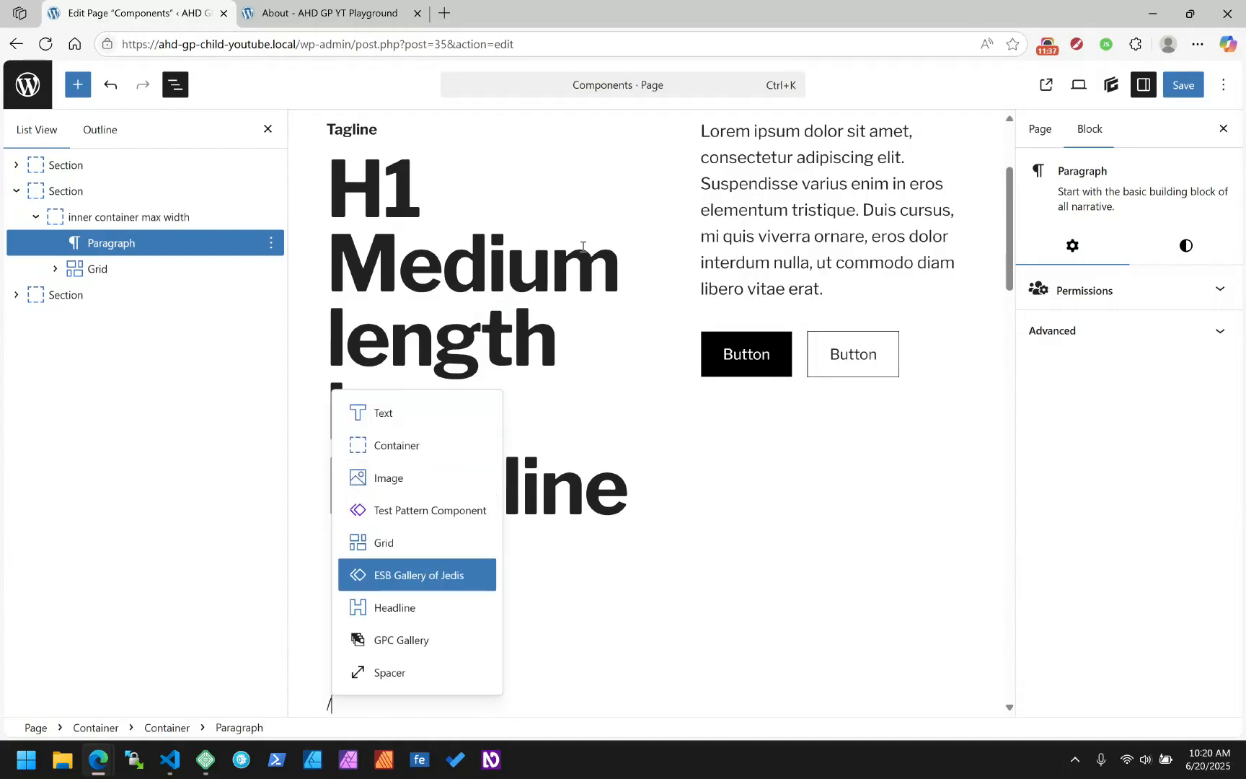
pyautogui.press('Return')
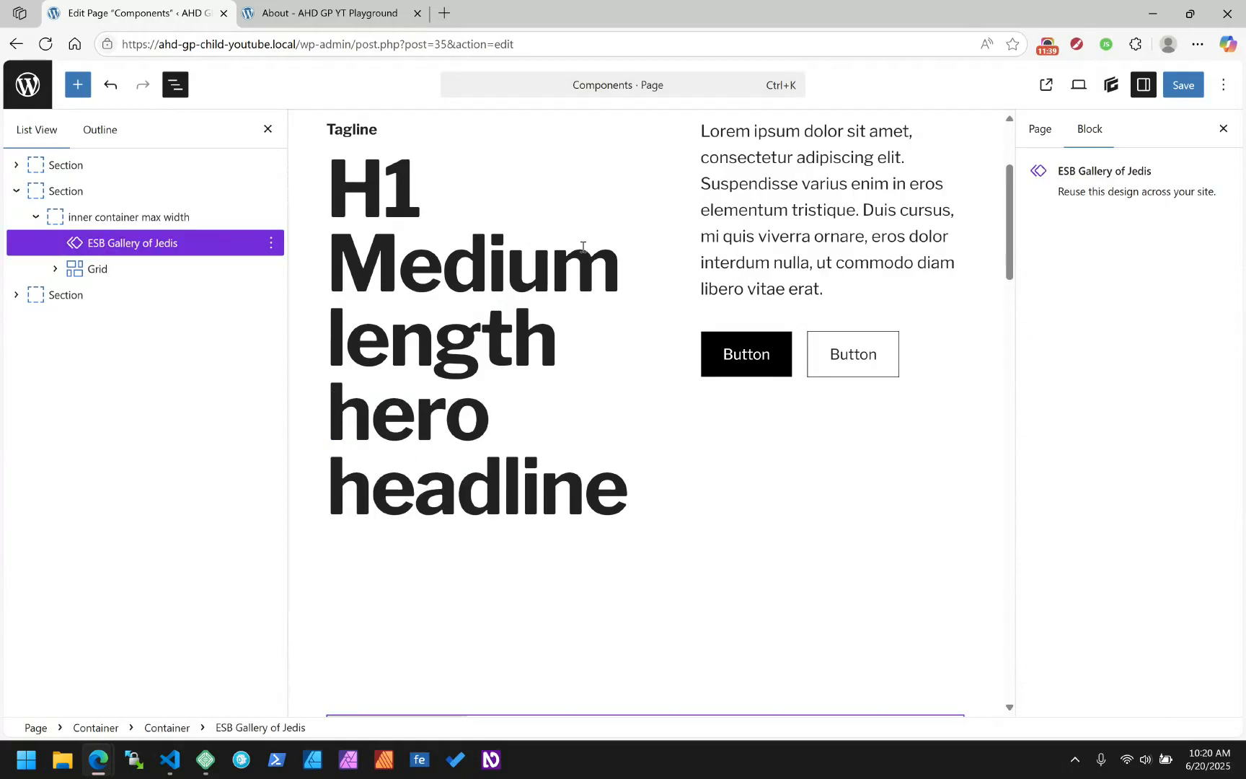
pyautogui.scroll(-3, 598, 436)
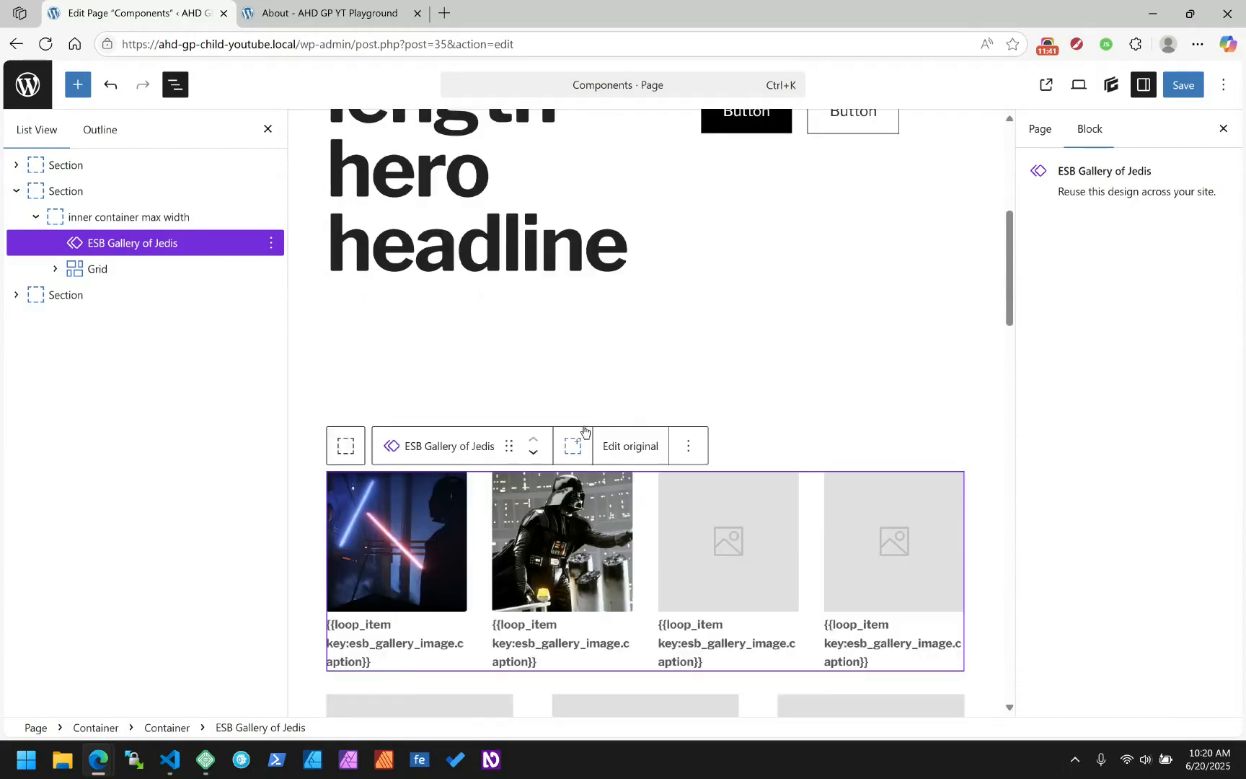
pyautogui.scroll(-2, 584, 430)
pyautogui.click(1188, 93)
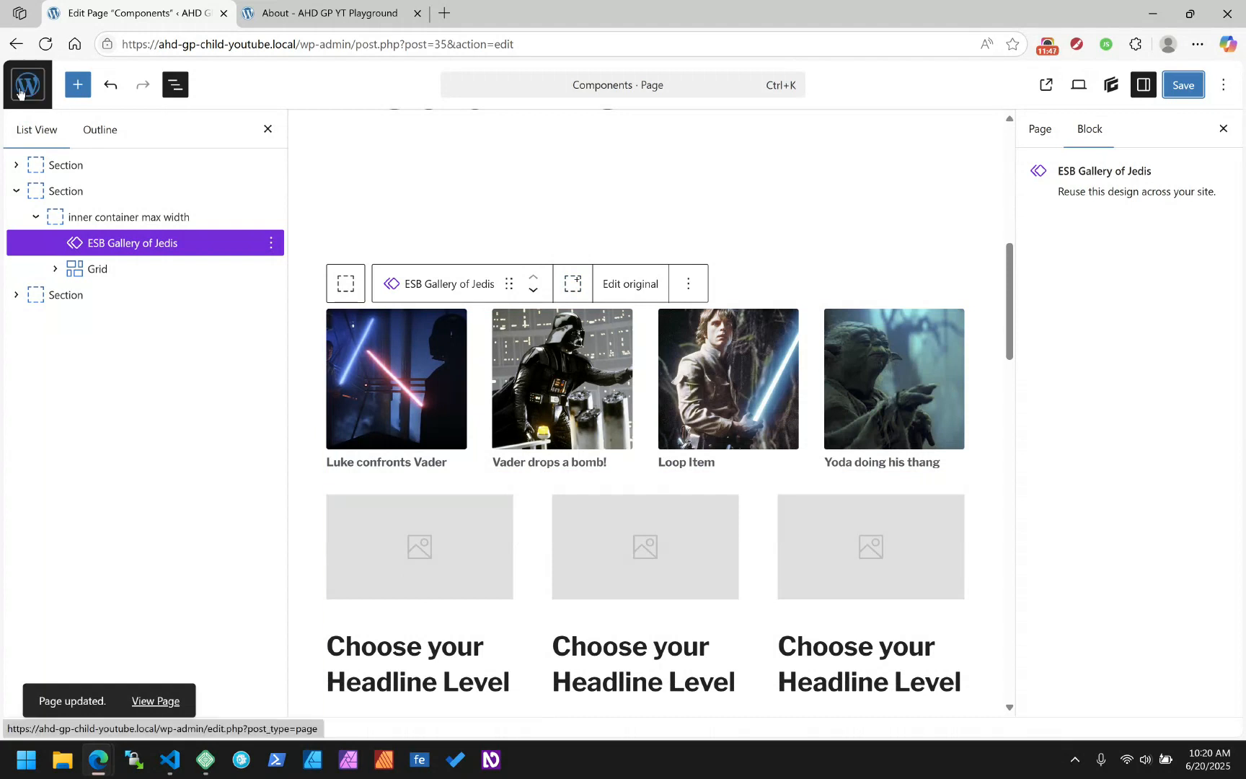
# Step: Open the Jedis from Empire Strikes Back gallery, remove its first image with the crossed lightsabers, and update the gallery
pyautogui.click(20, 92)
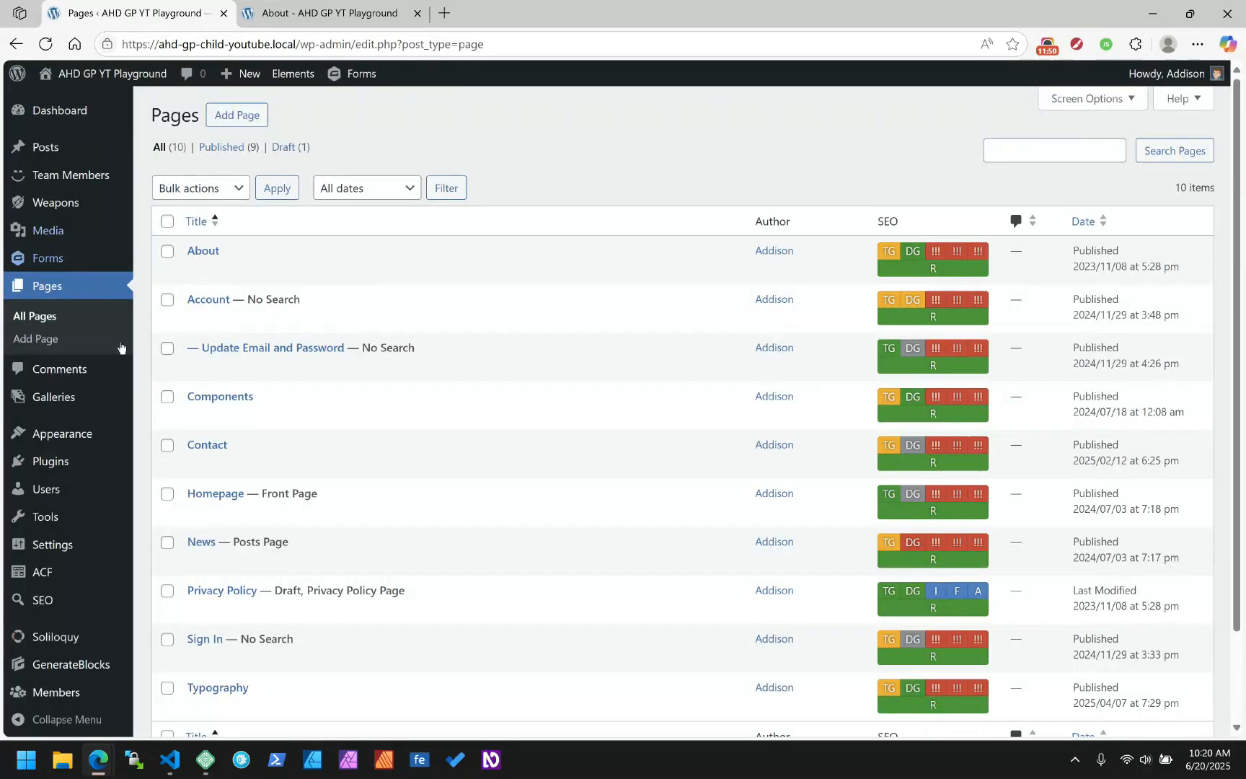
pyautogui.click(53, 397)
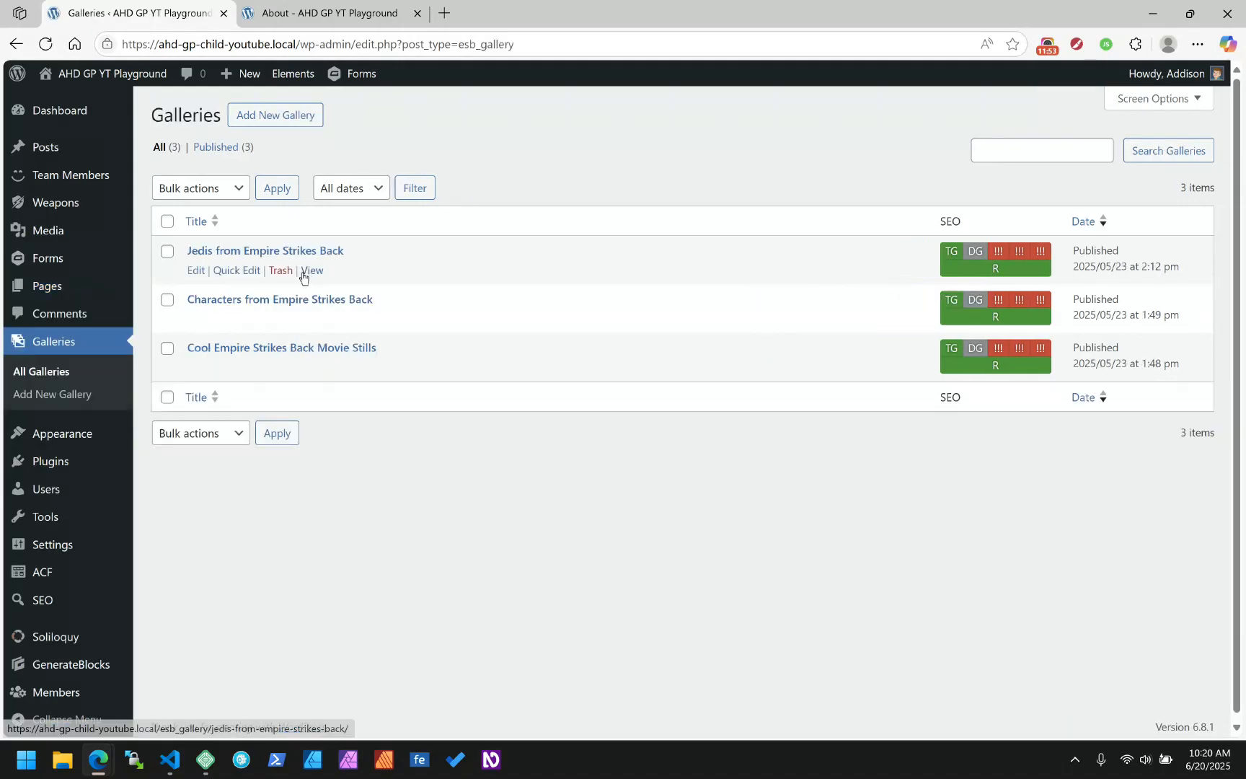
pyautogui.click(296, 252)
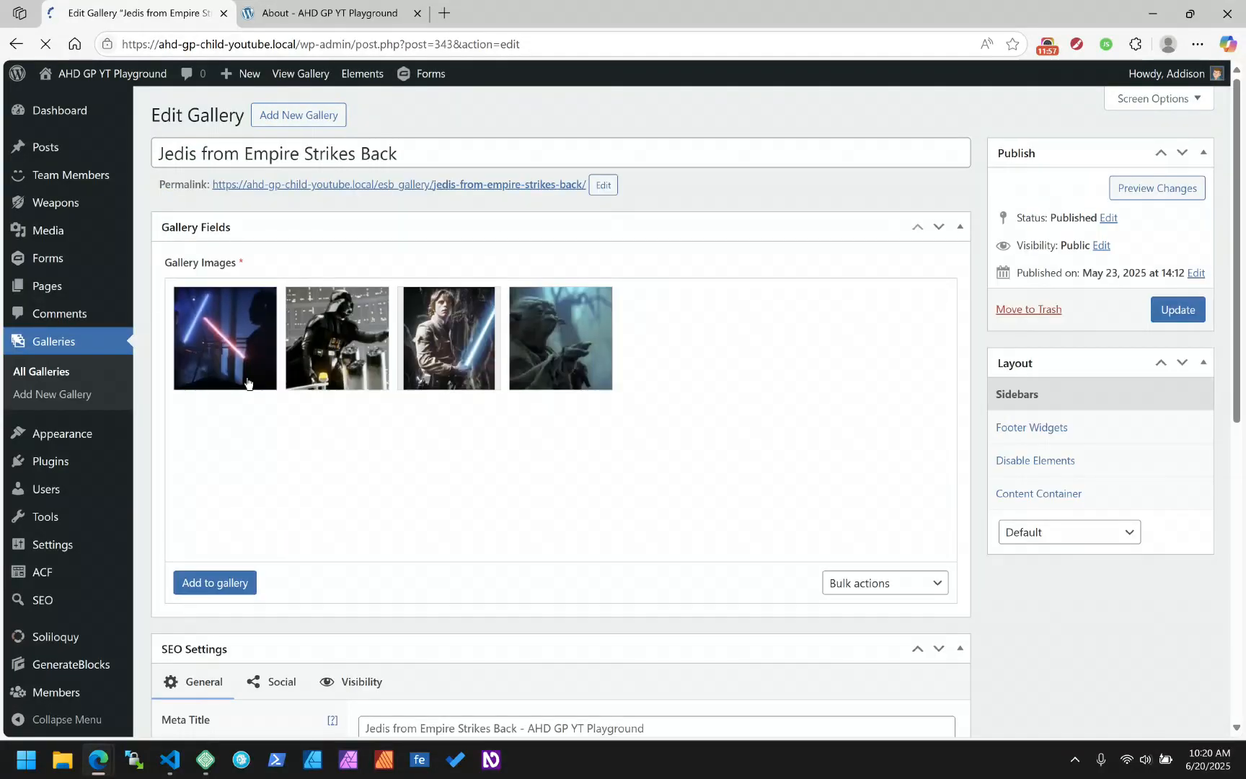
pyautogui.click(269, 293)
pyautogui.click(1178, 310)
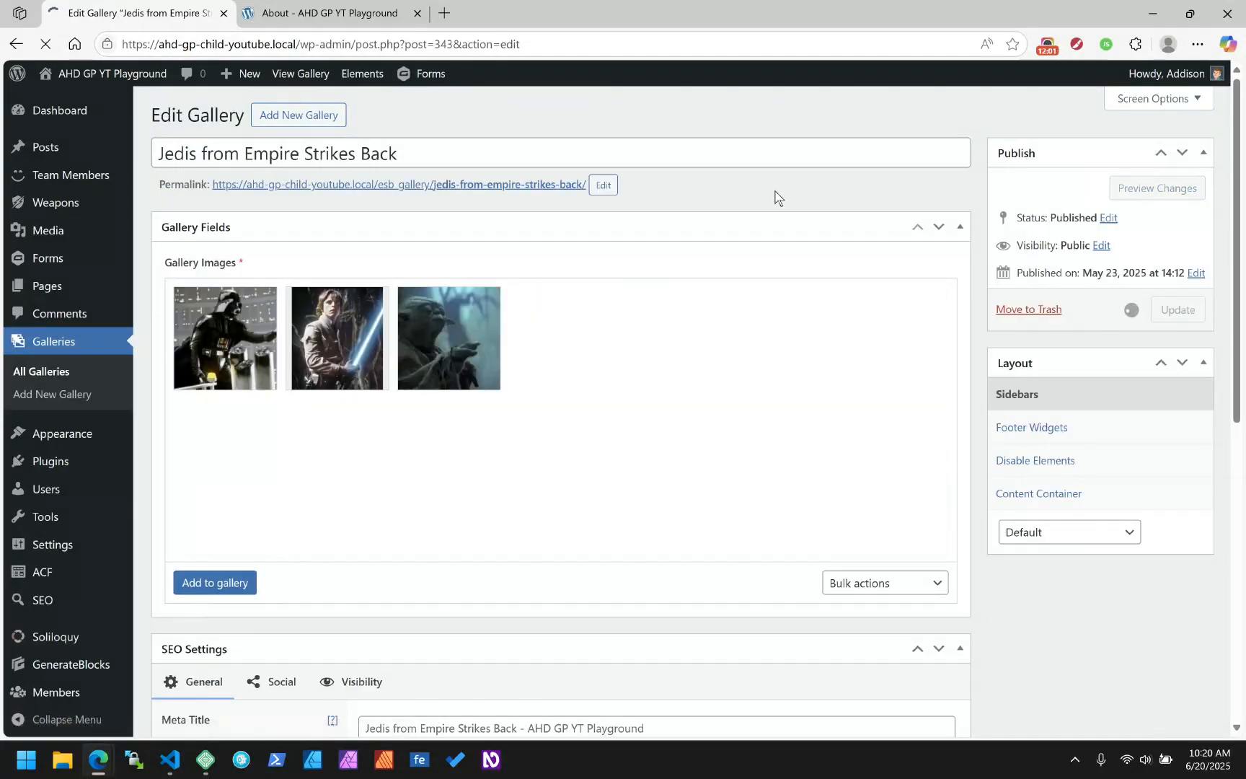
# Step: Reload the live About page and check its Jedi gallery, and check the same gallery on the live Components page
pyautogui.click(302, 9)
pyautogui.click(45, 44)
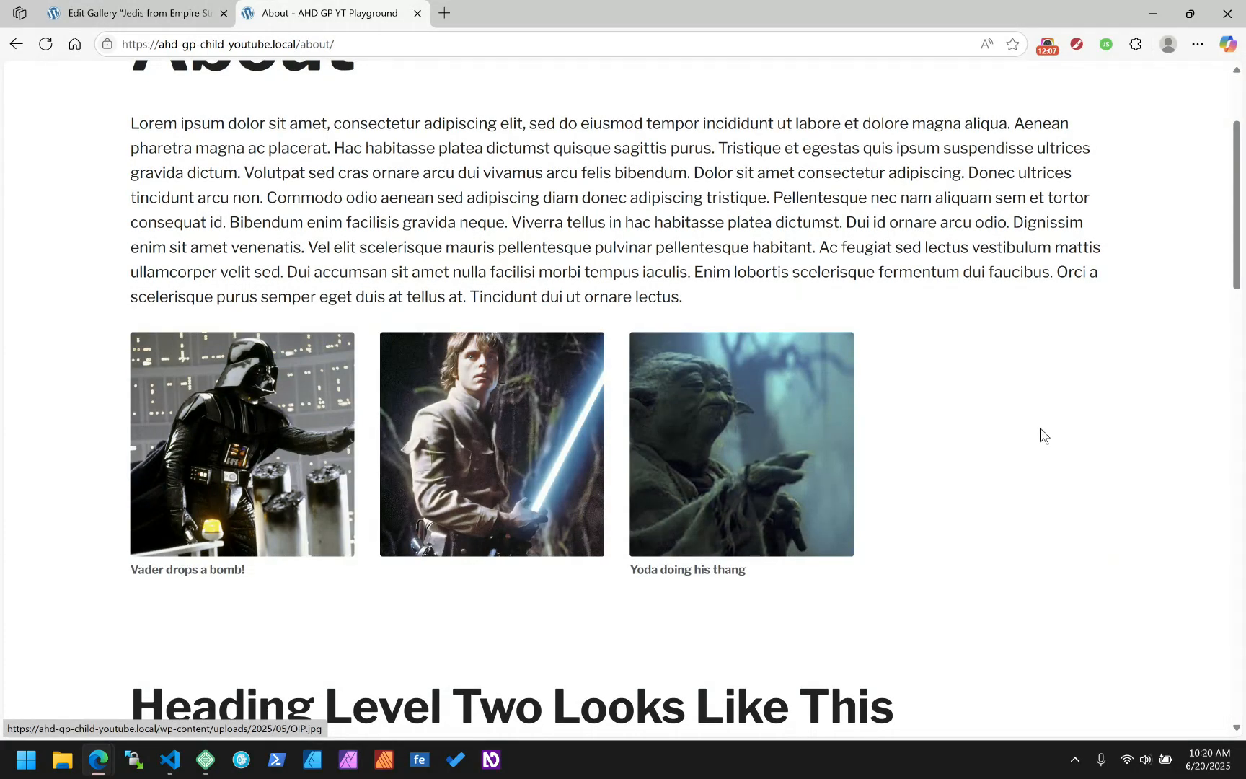
pyautogui.scroll(2, 1041, 432)
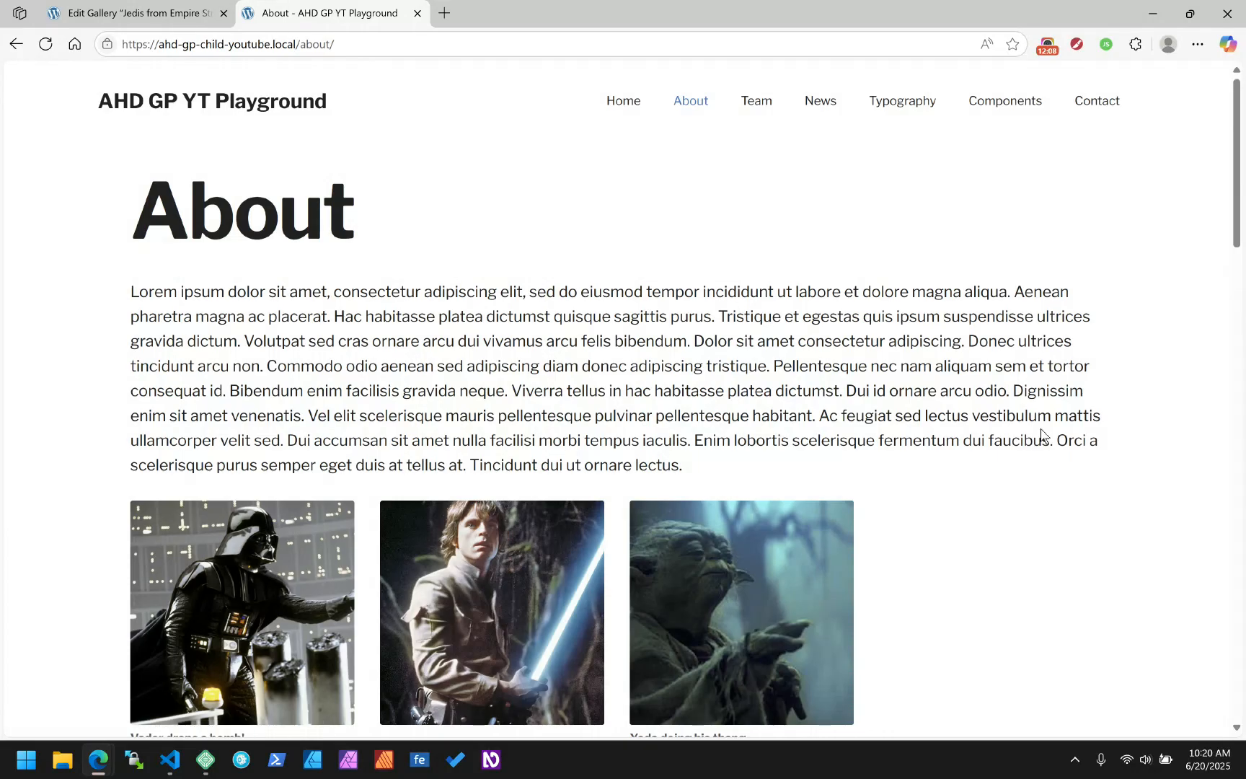
pyautogui.click(1023, 102)
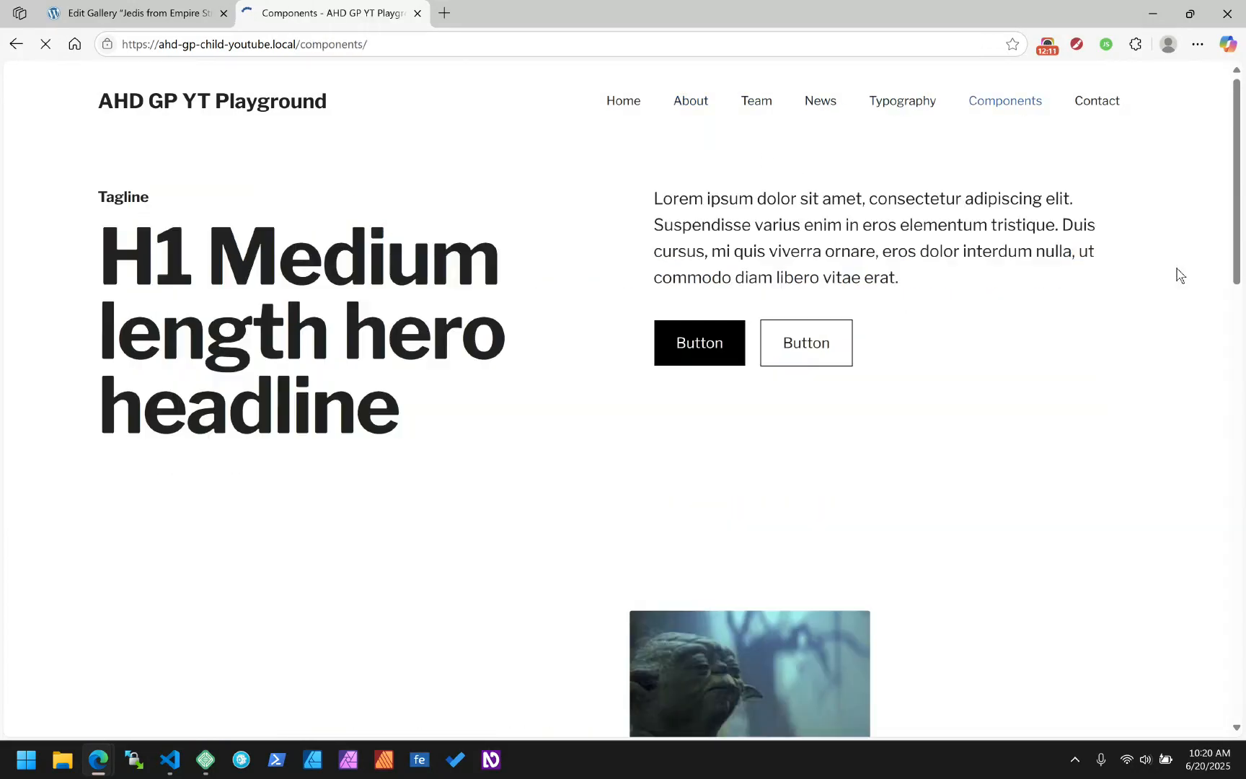
pyautogui.scroll(-5, 1012, 306)
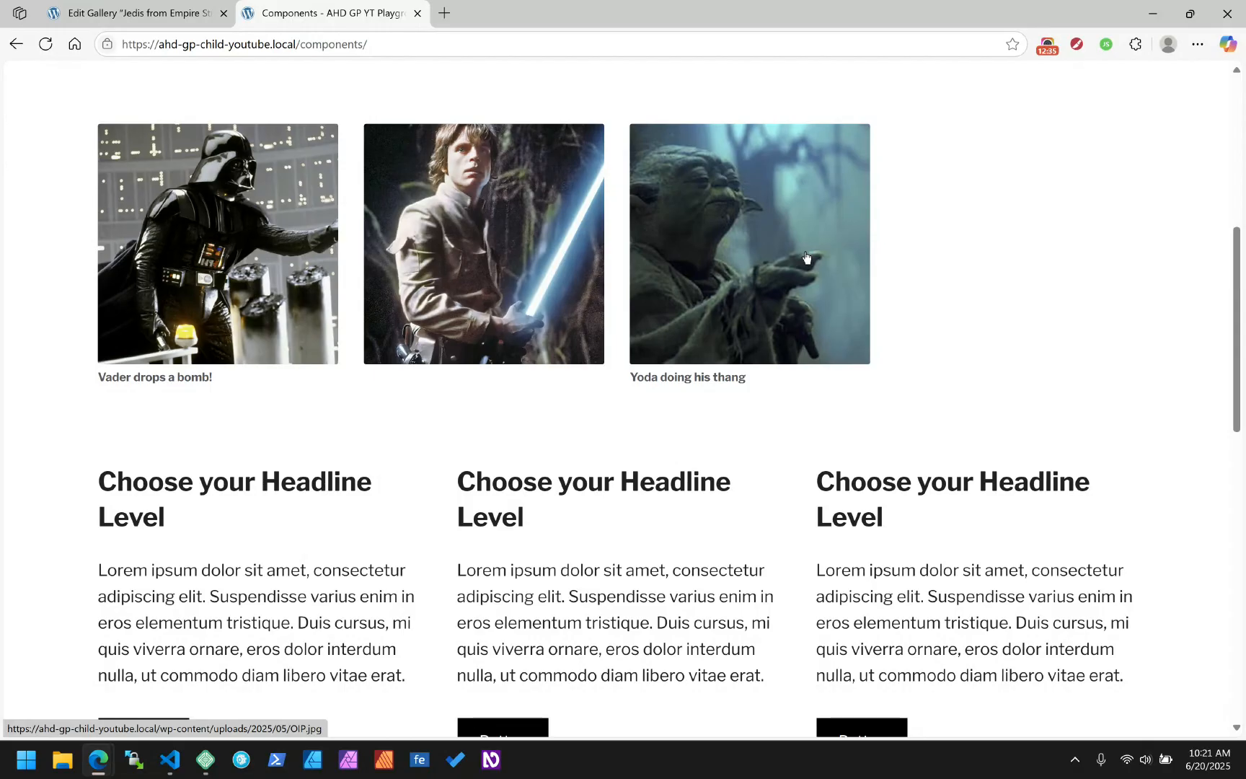
# Step: Return to the site's admin area and start a new ACF taxonomy
pyautogui.click(112, 19)
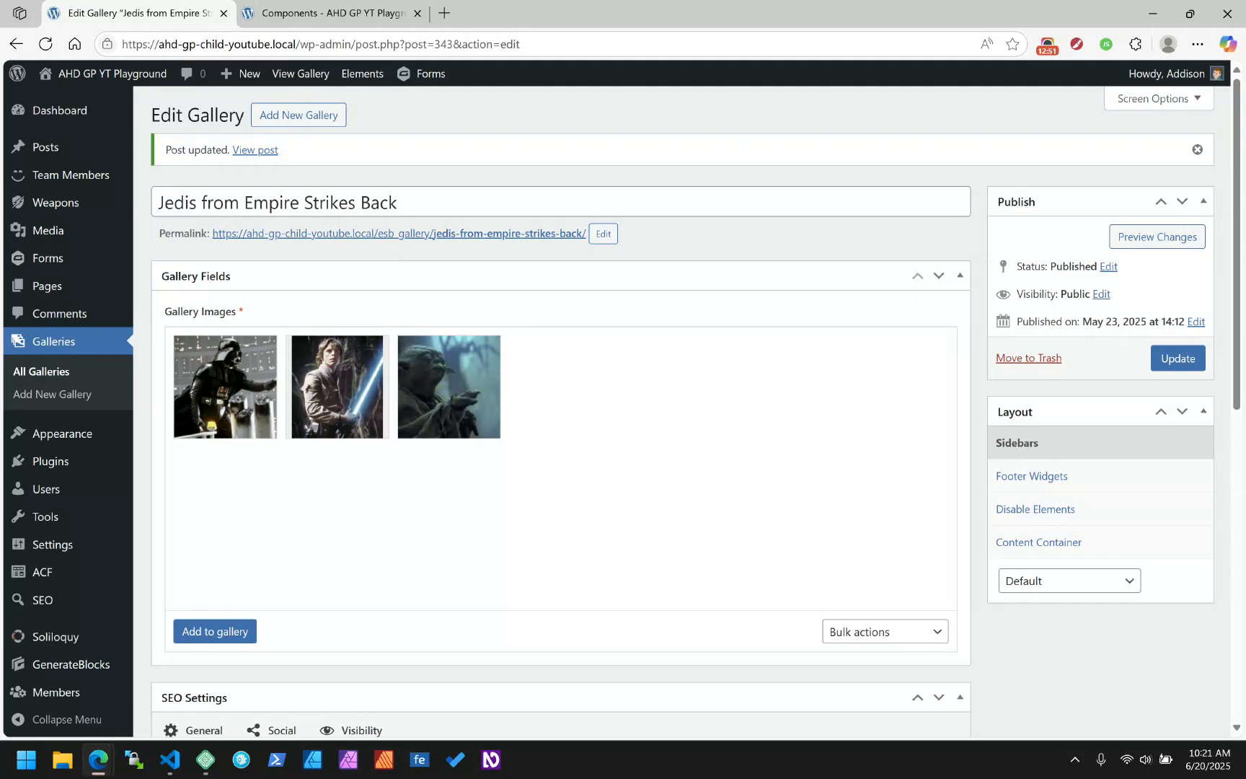
pyautogui.moveTo(61, 445)
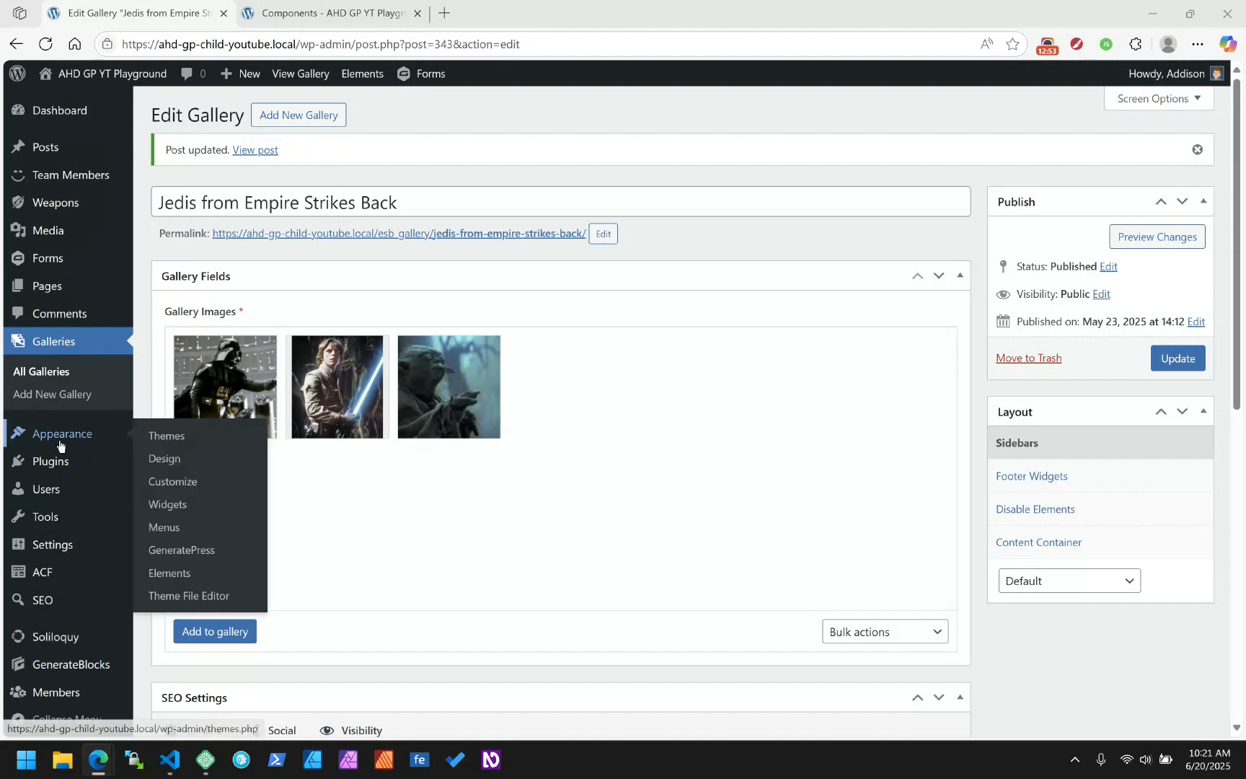
pyautogui.click(44, 573)
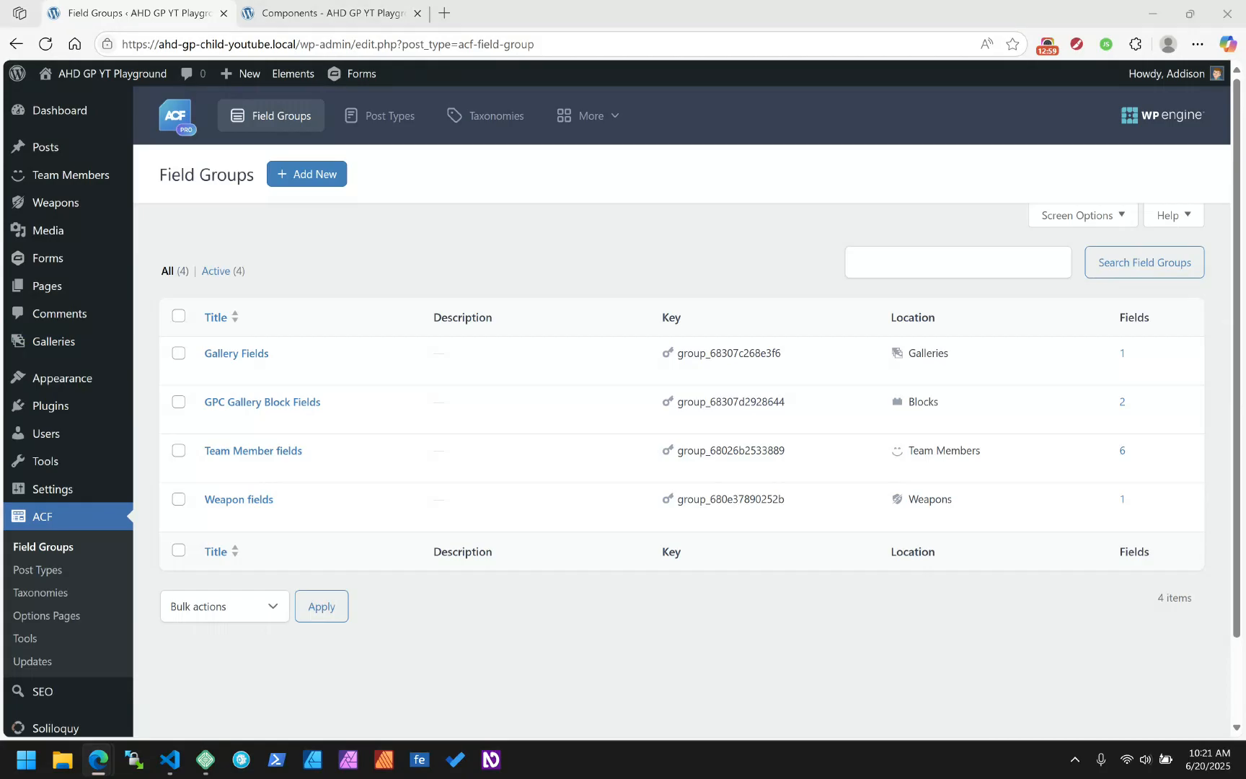
pyautogui.click(491, 116)
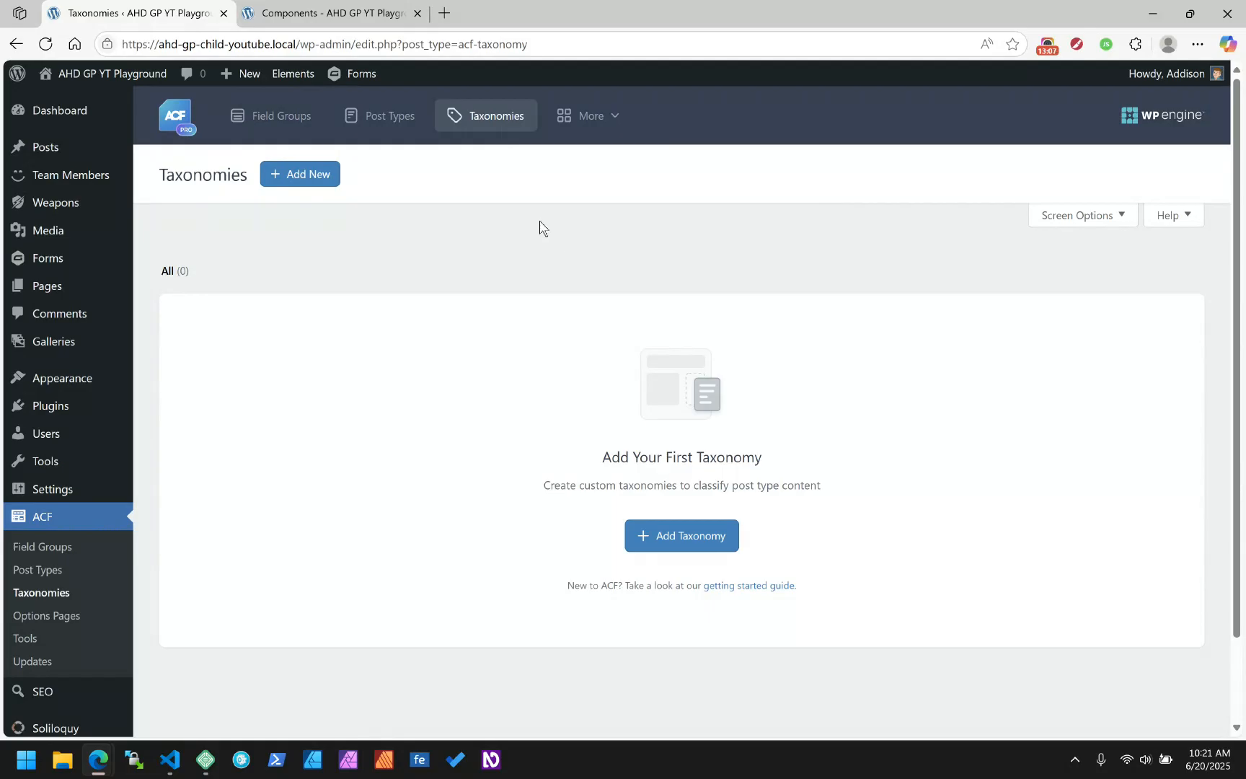
pyautogui.click(681, 535)
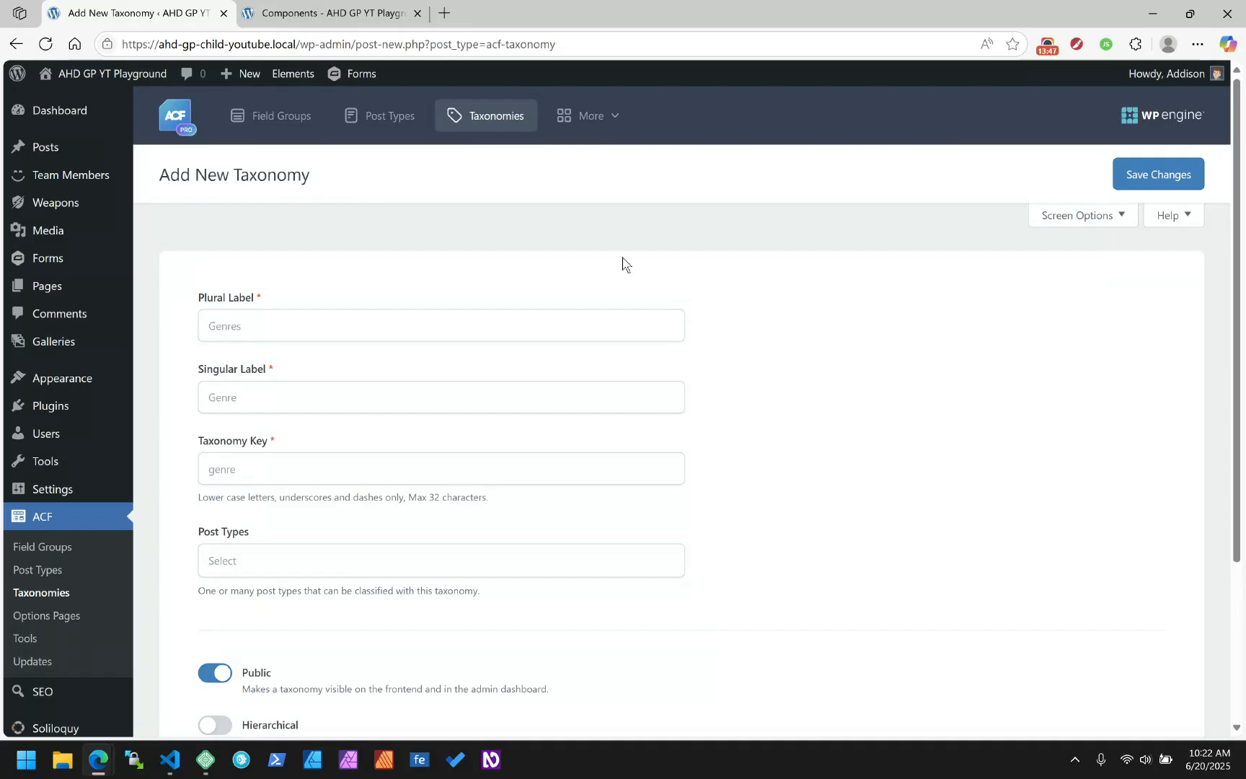
pyautogui.click(261, 326)
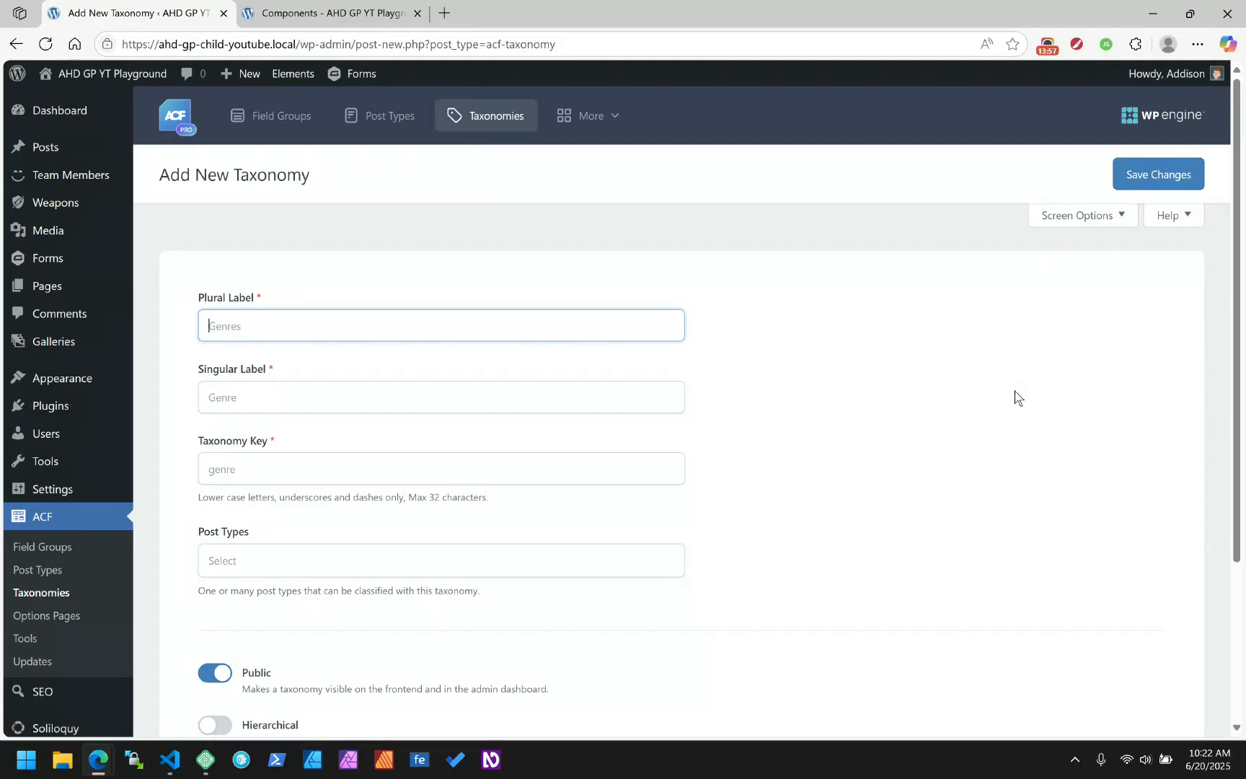
pyautogui.write('Page Has Block')
pyautogui.moveTo(296, 331); pyautogui.dragTo(235, 330)
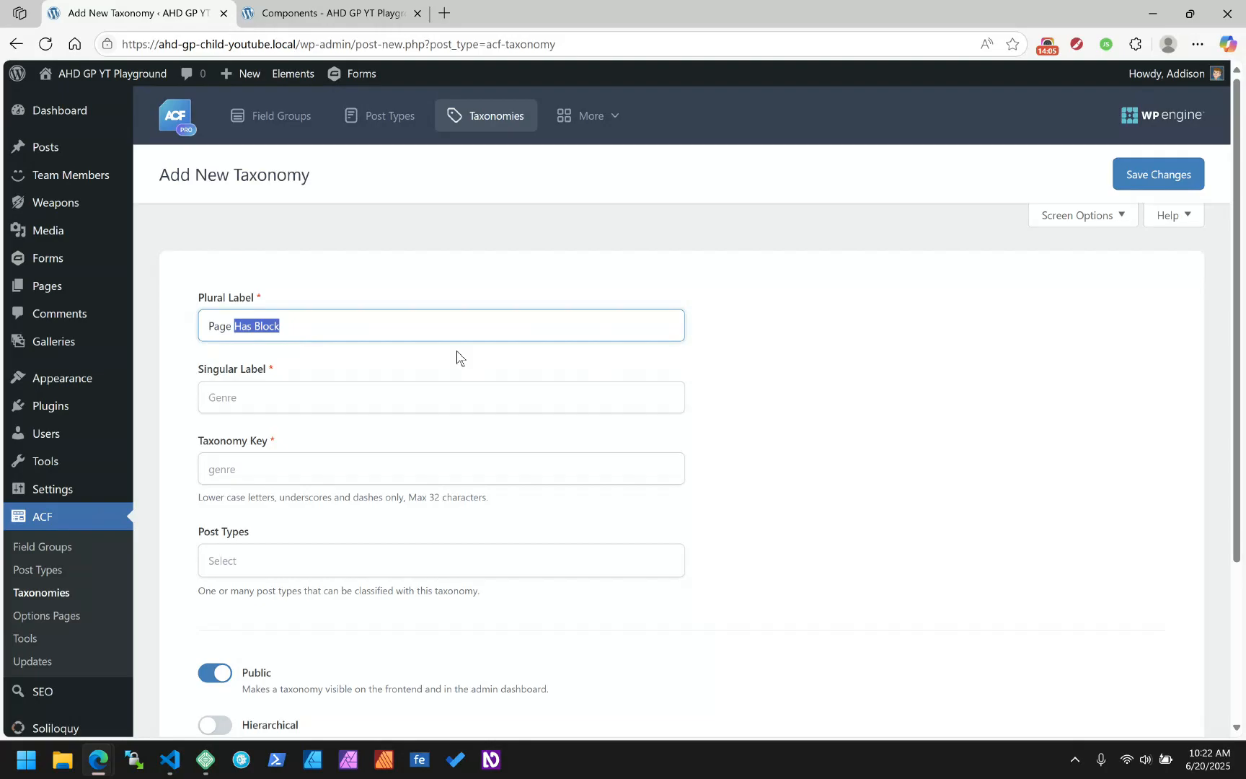
# Step: Set the taxonomy's plural label to Additional Page Content Blocks
pyautogui.tripleClick(268, 322)
pyautogui.write('Additional Page Blocks')
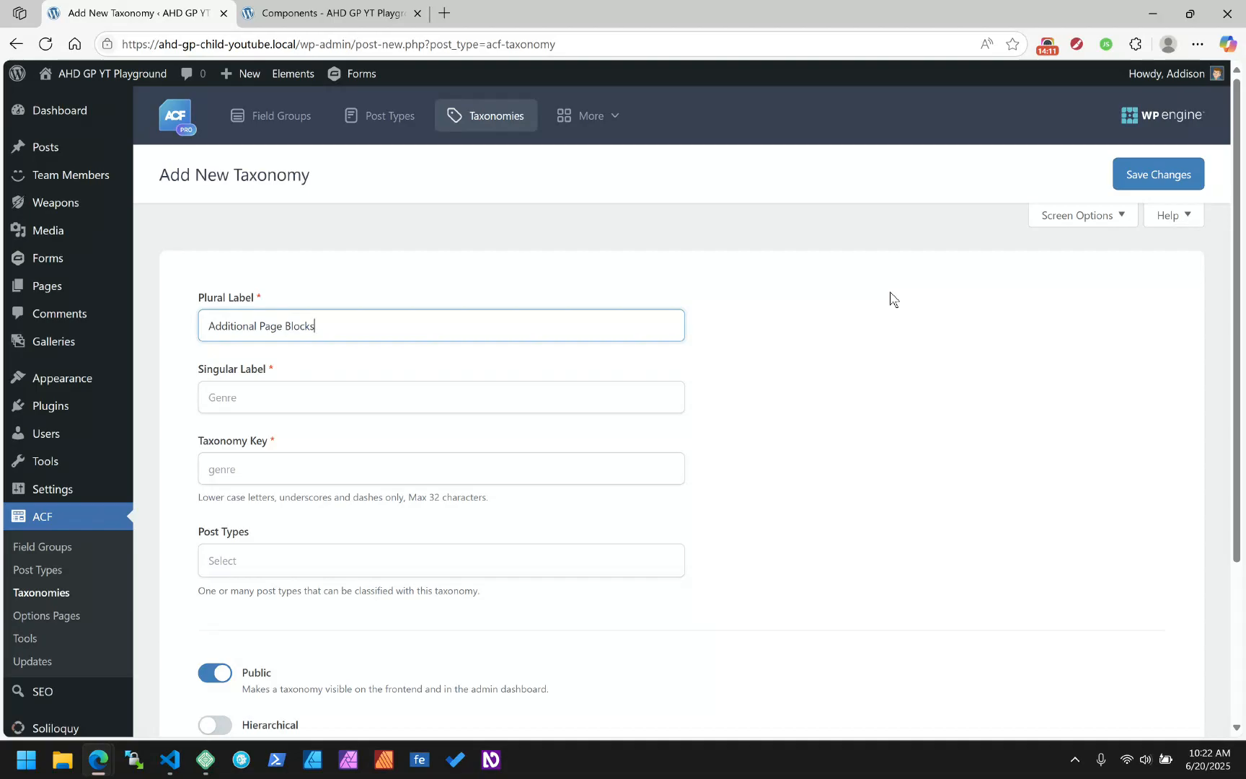
pyautogui.press('BackSpace')
pyautogui.press('BackSpace')
pyautogui.press('BackSpace')
pyautogui.write('Conten')
pyautogui.press('Tab')
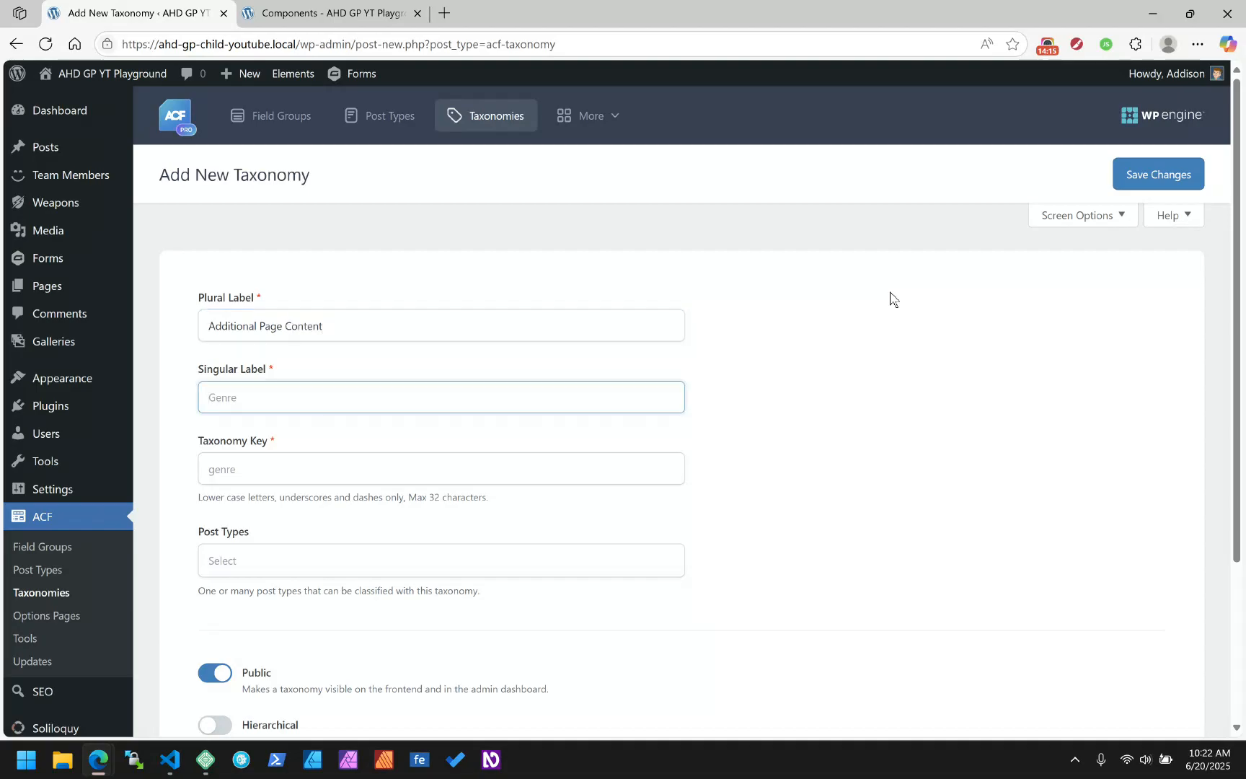
pyautogui.press('Return')
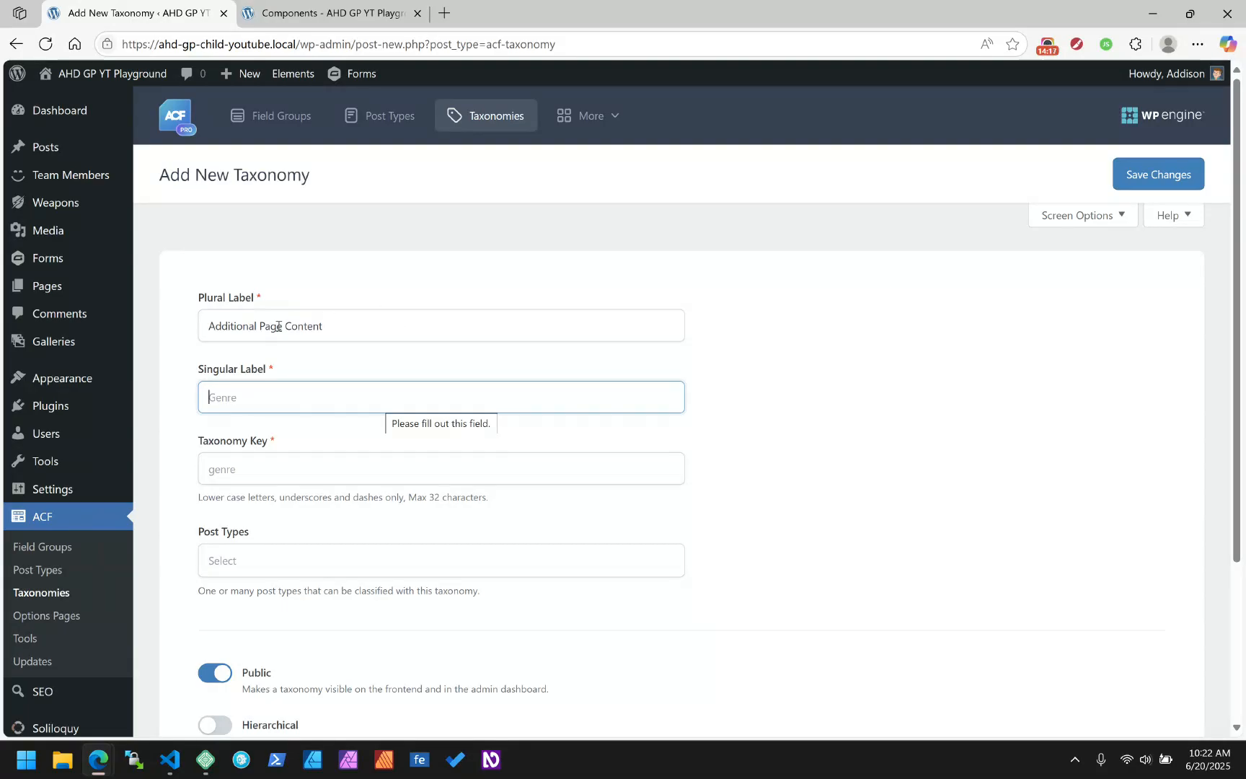
pyautogui.click(367, 323)
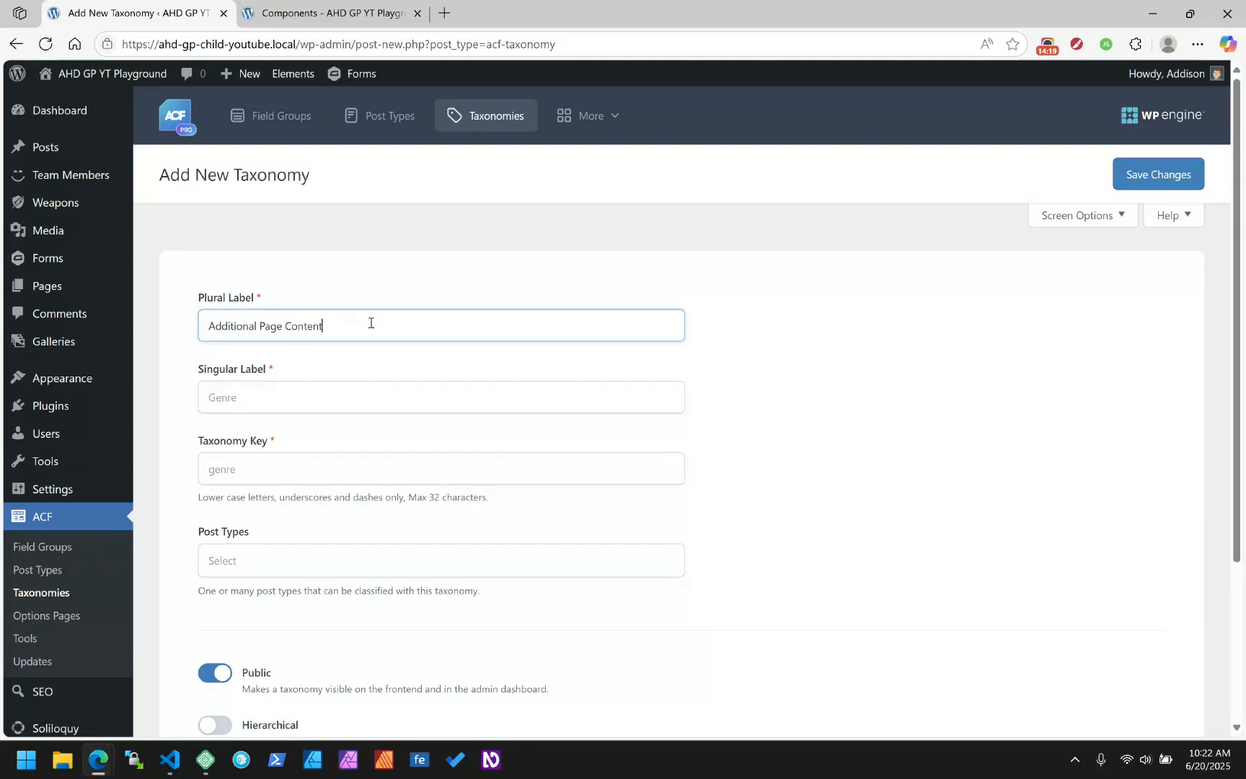
pyautogui.write('Blocks')
pyautogui.press('Tab')
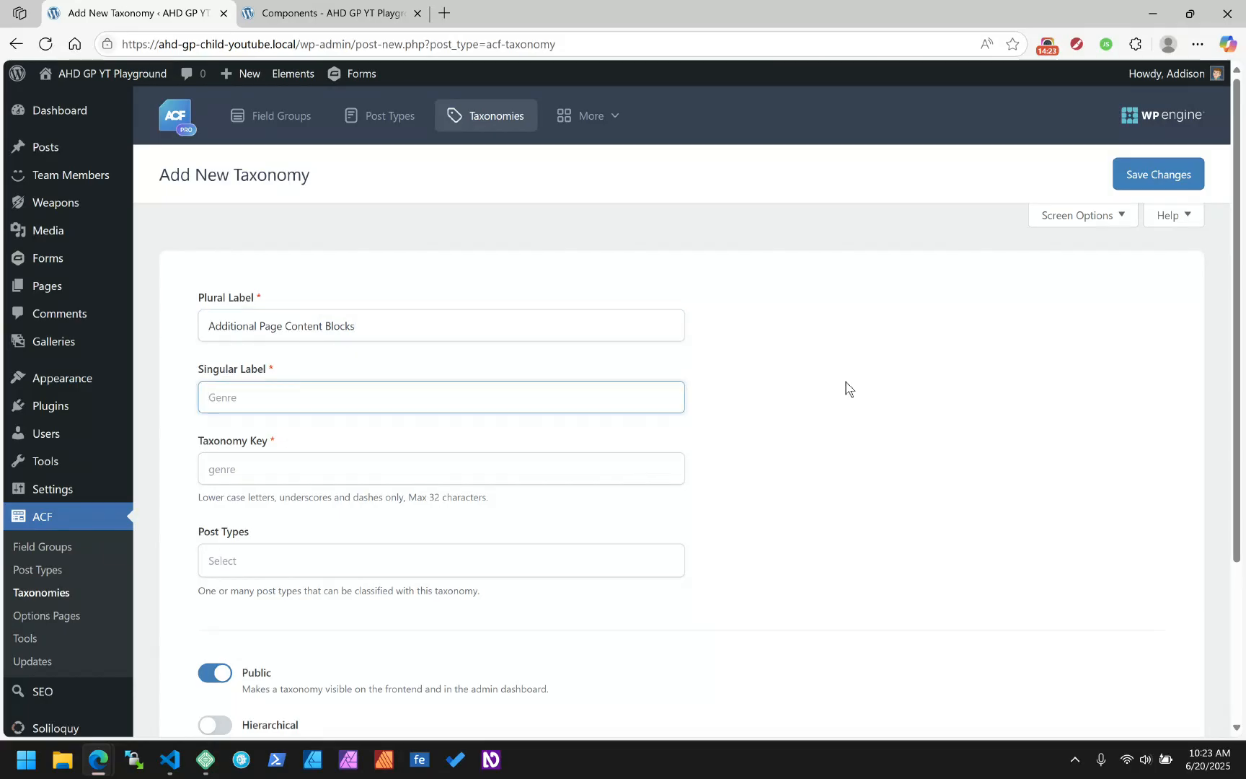
# Step: Copy the plural label into the singular label and shorten it to Additional Page Content Block
pyautogui.tripleClick(306, 326)
pyautogui.hotkey('ctrl', 'c')
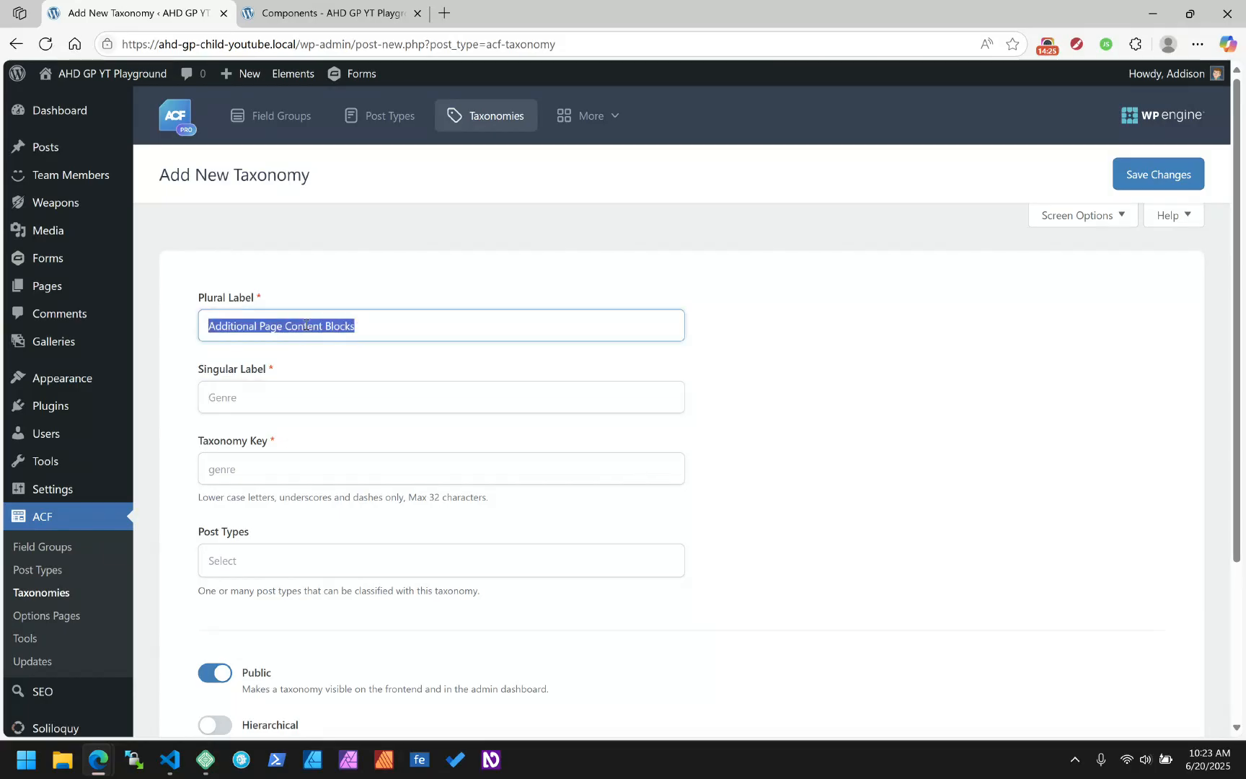
pyautogui.click(268, 393)
pyautogui.hotkey('ctrl', 'v')
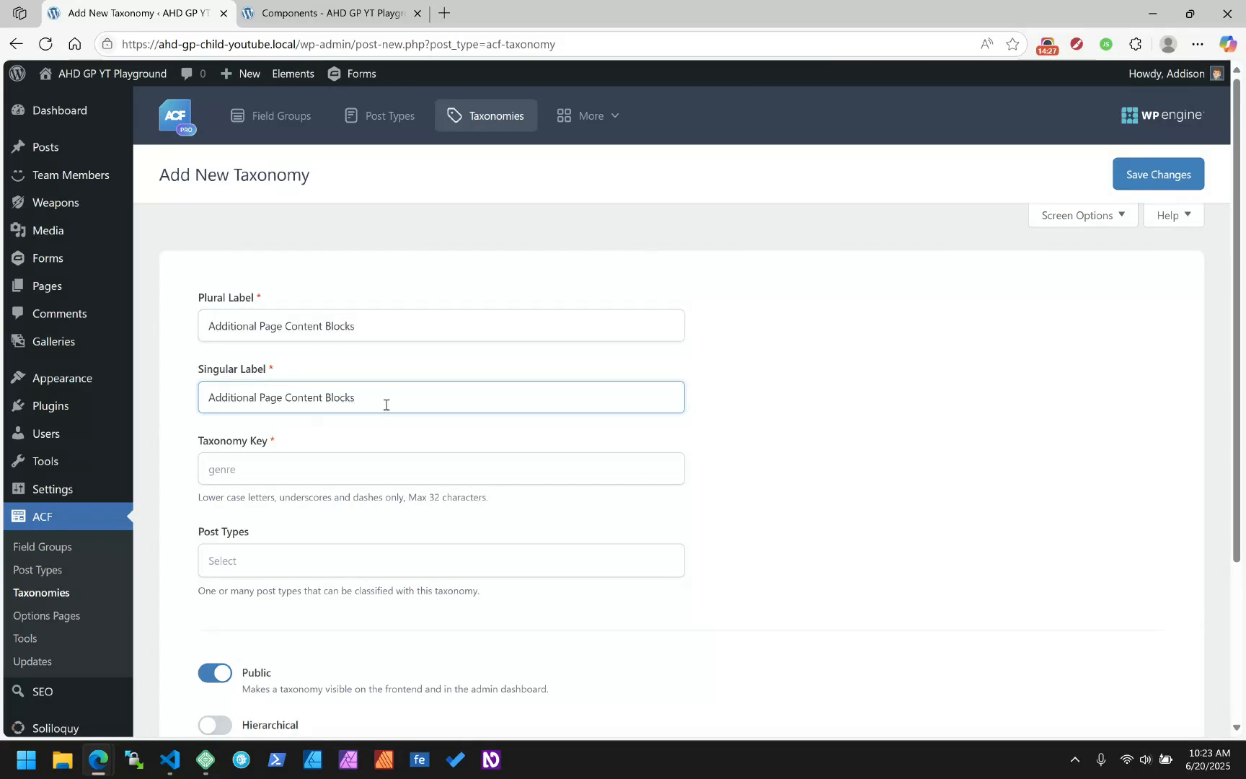
pyautogui.press('BackSpace')
# Step: Shorten the taxonomy key to additional-page-block by removing the word content
pyautogui.click(282, 463)
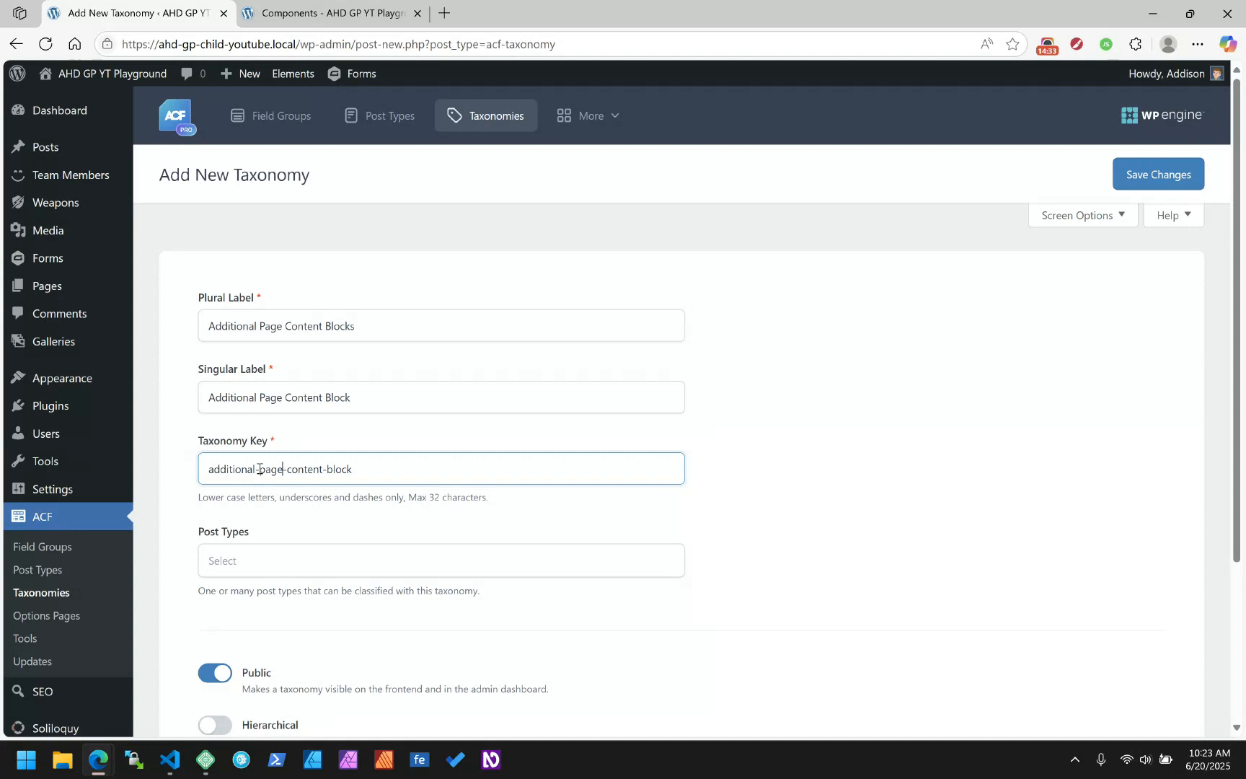
pyautogui.moveTo(259, 469); pyautogui.dragTo(43, 461)
pyautogui.doubleClick(301, 325)
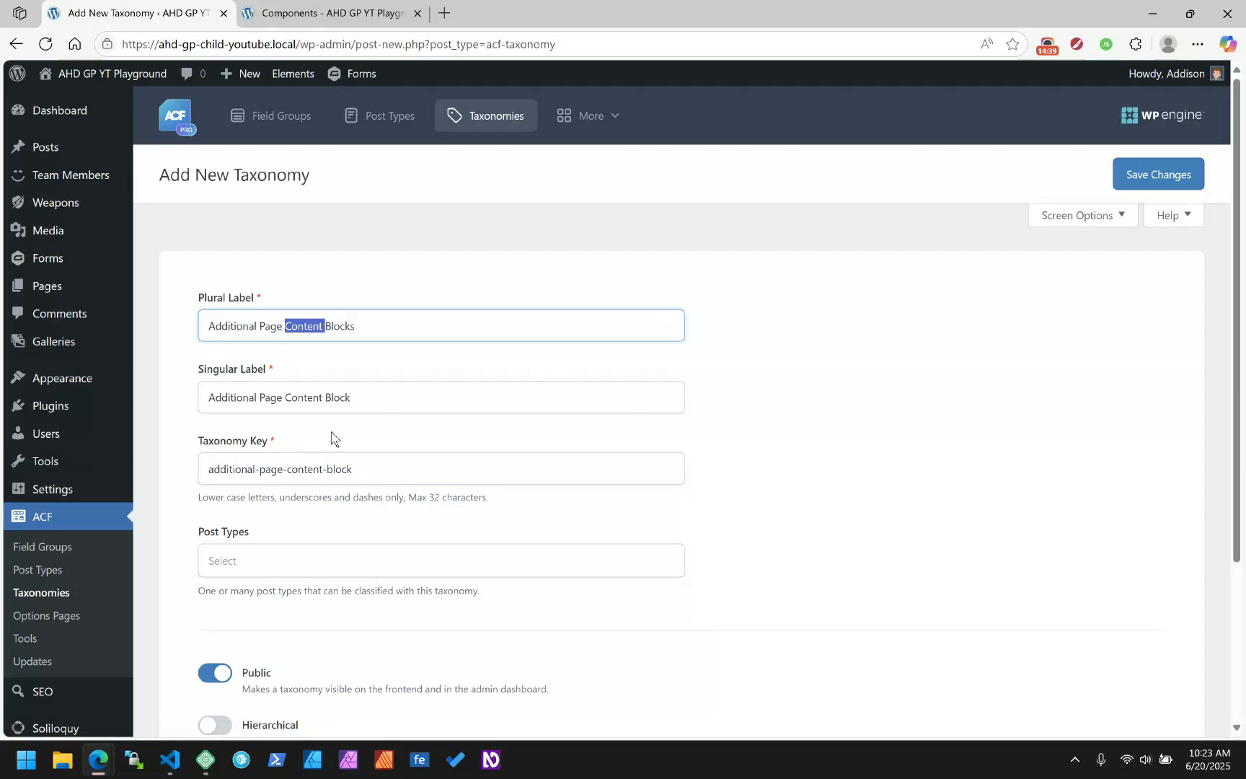
pyautogui.doubleClick(303, 468)
pyautogui.press('BackSpace')
pyautogui.press('BackSpace')
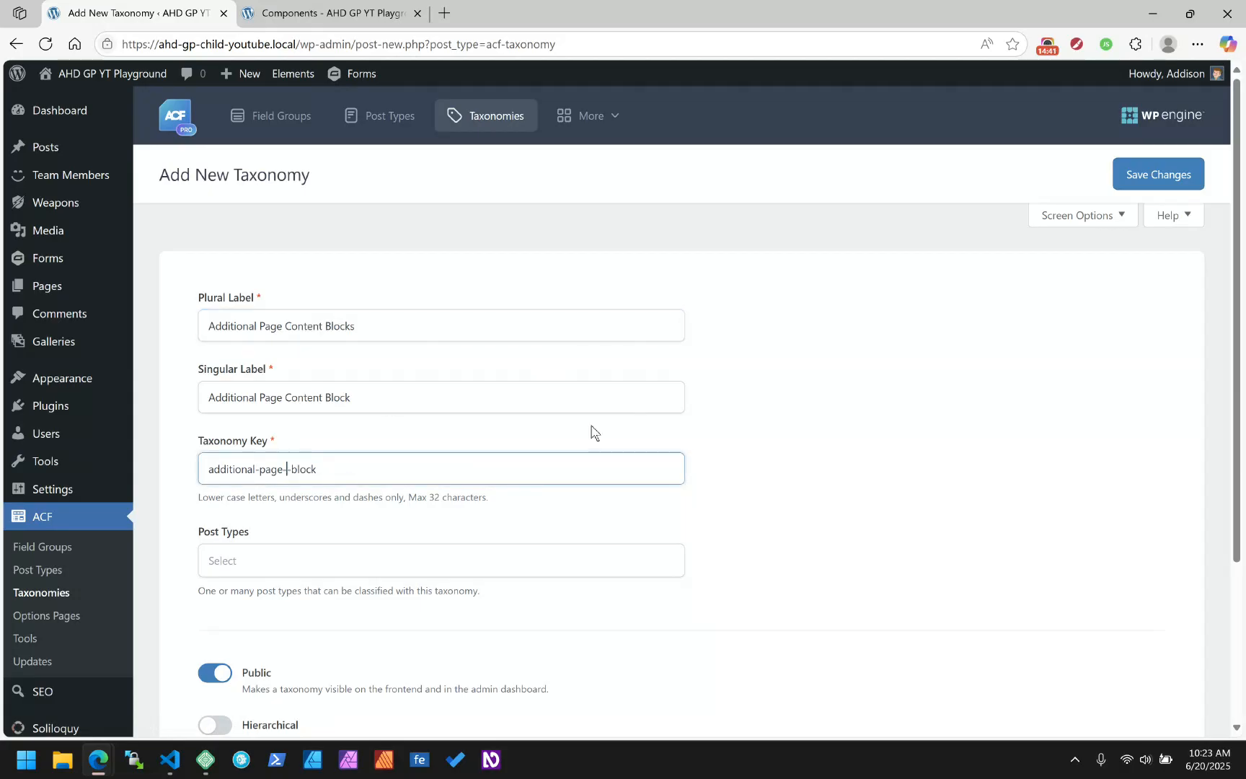
# Step: Assign the taxonomy to the Page post type and make it hierarchical
pyautogui.click(280, 549)
pyautogui.click(238, 428)
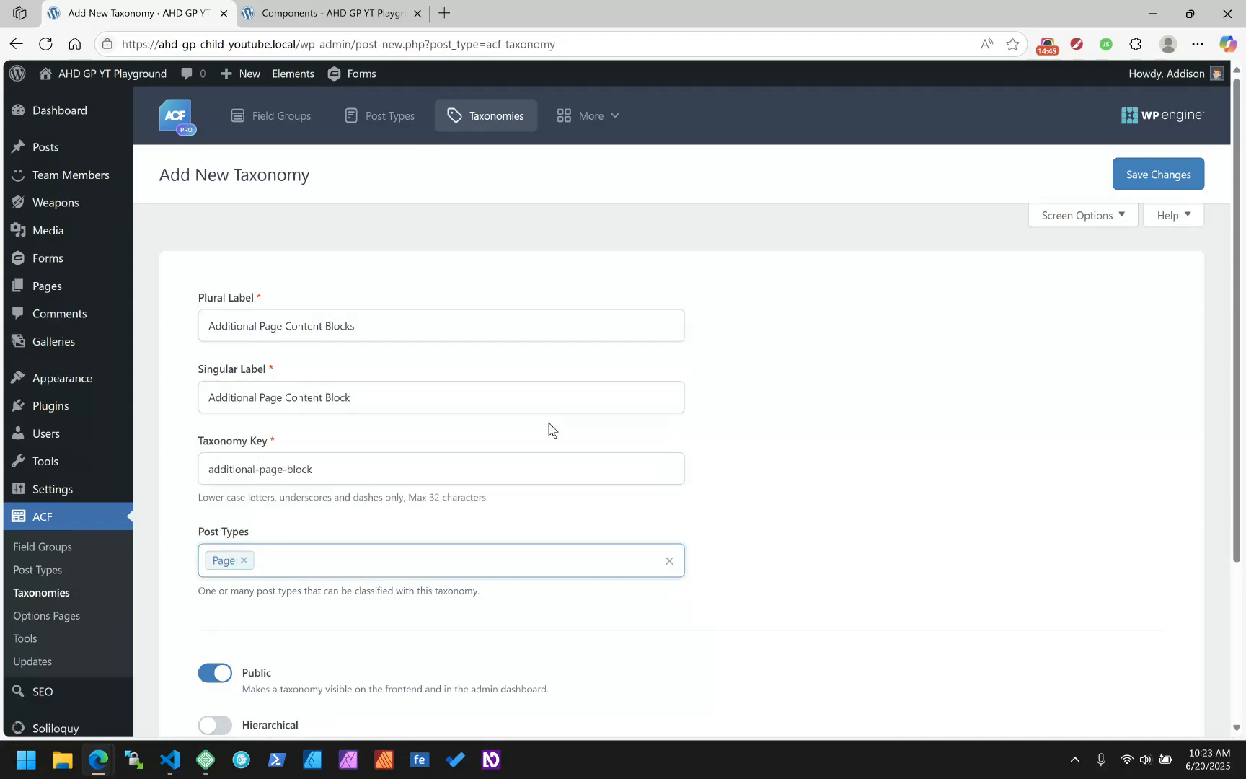
pyautogui.scroll(-3, 877, 390)
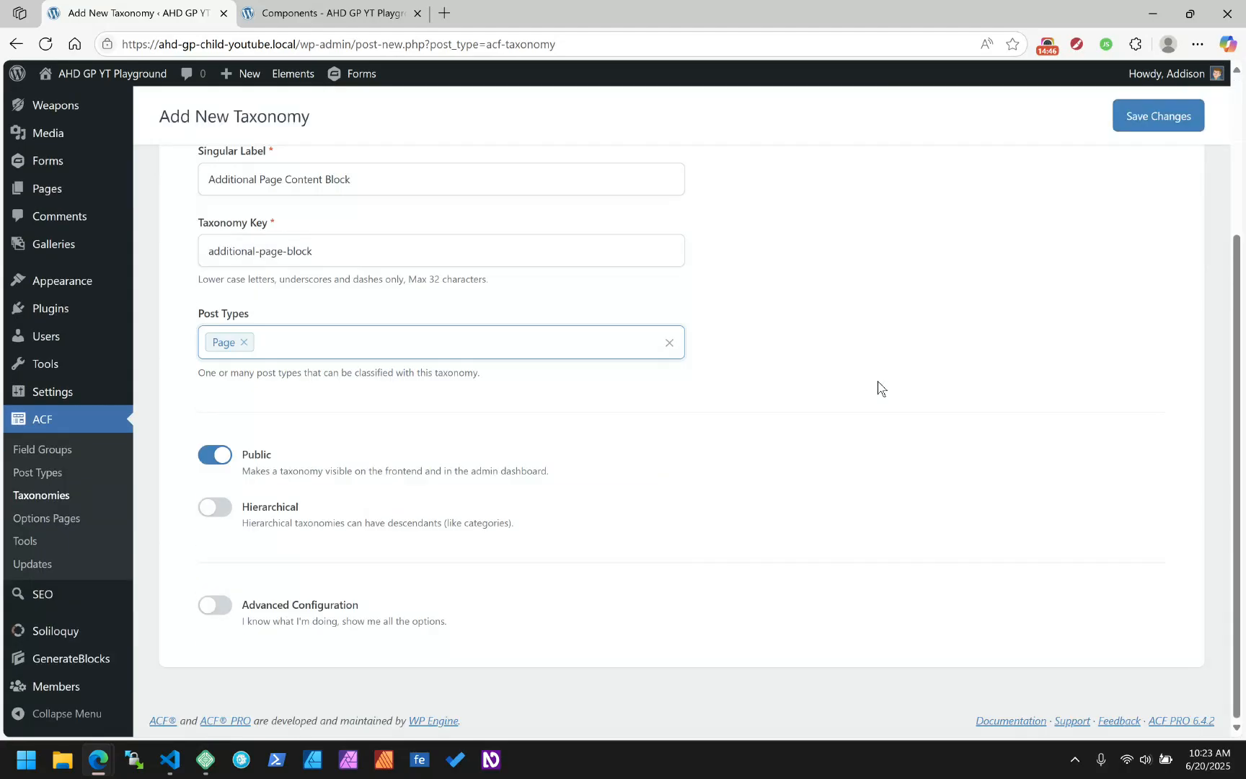
pyautogui.click(215, 506)
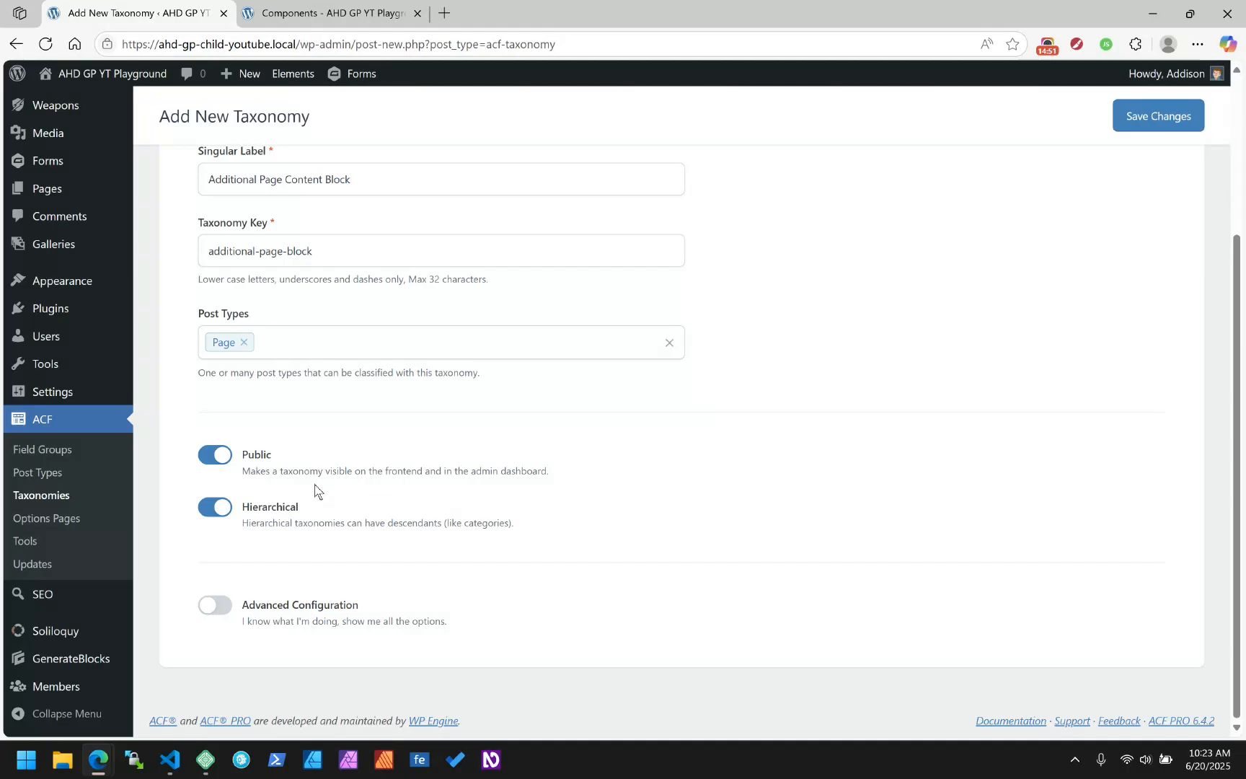
# Step: Review the new taxonomy's settings and save it
pyautogui.scroll(3, 801, 506)
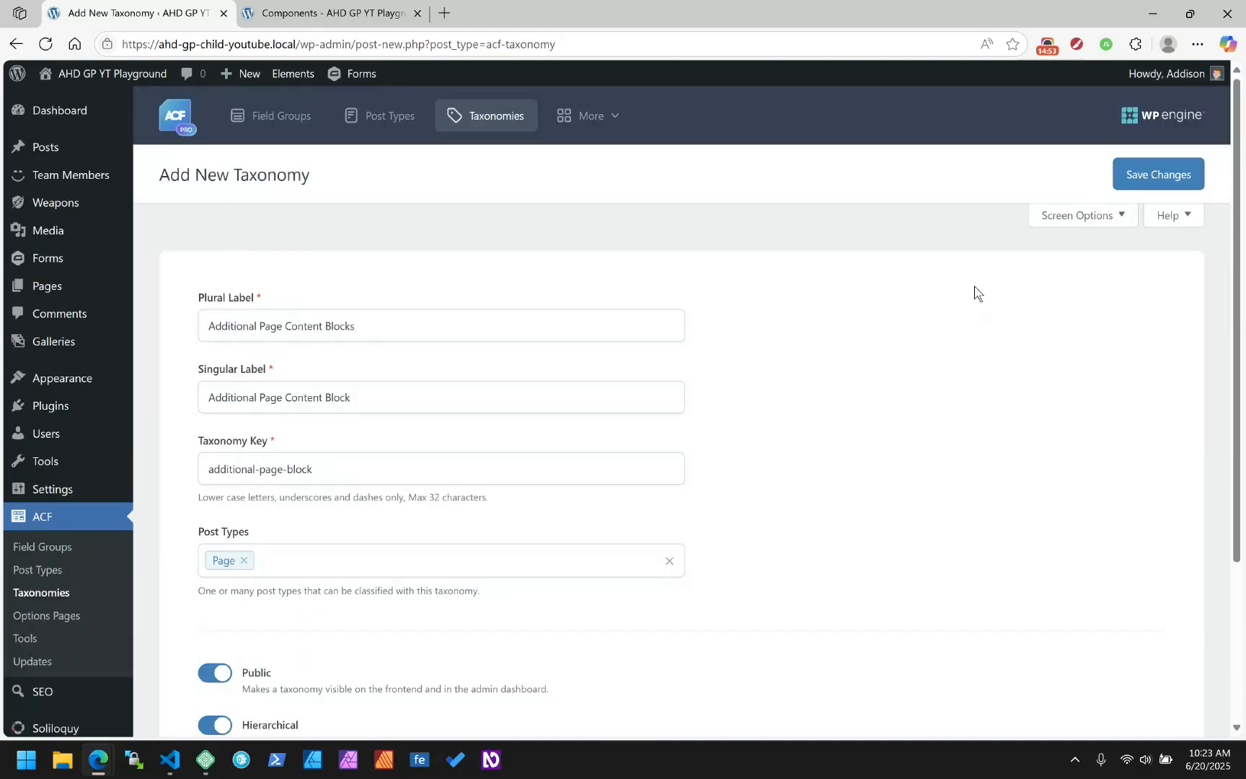
pyautogui.scroll(-3, 973, 292)
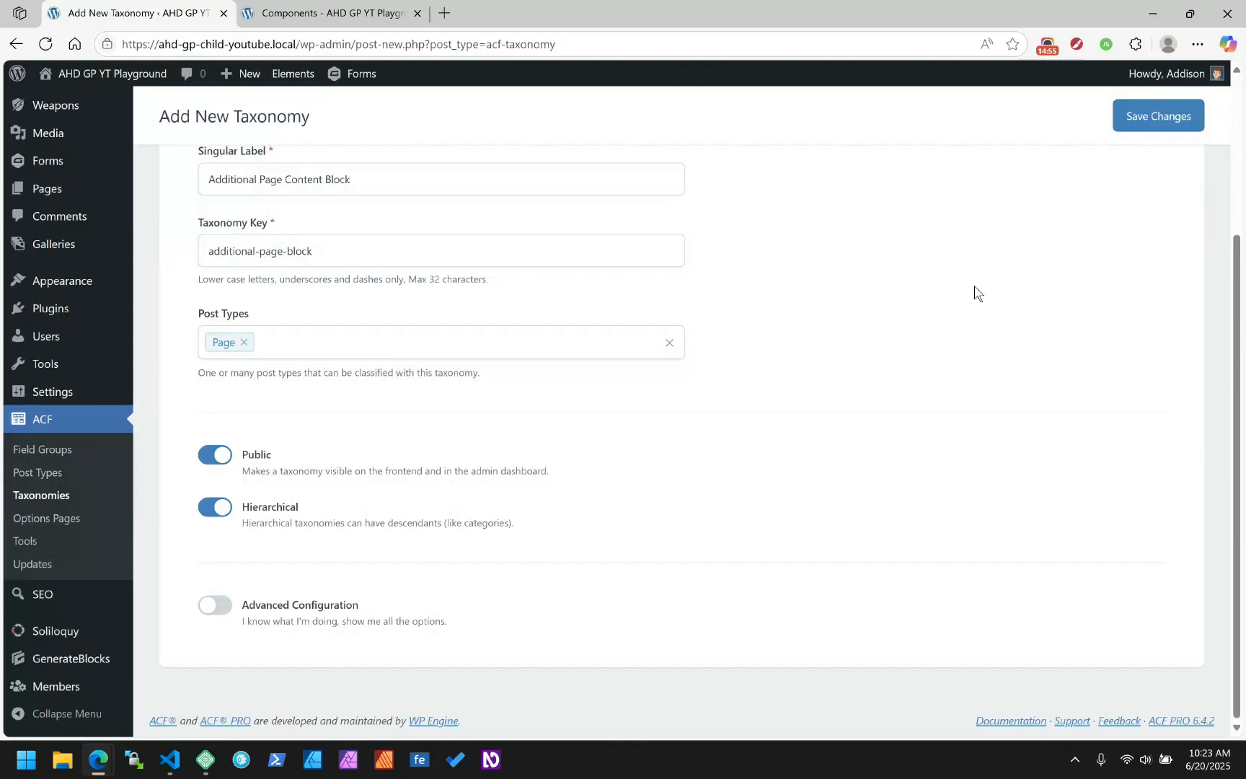
pyautogui.scroll(3, 974, 292)
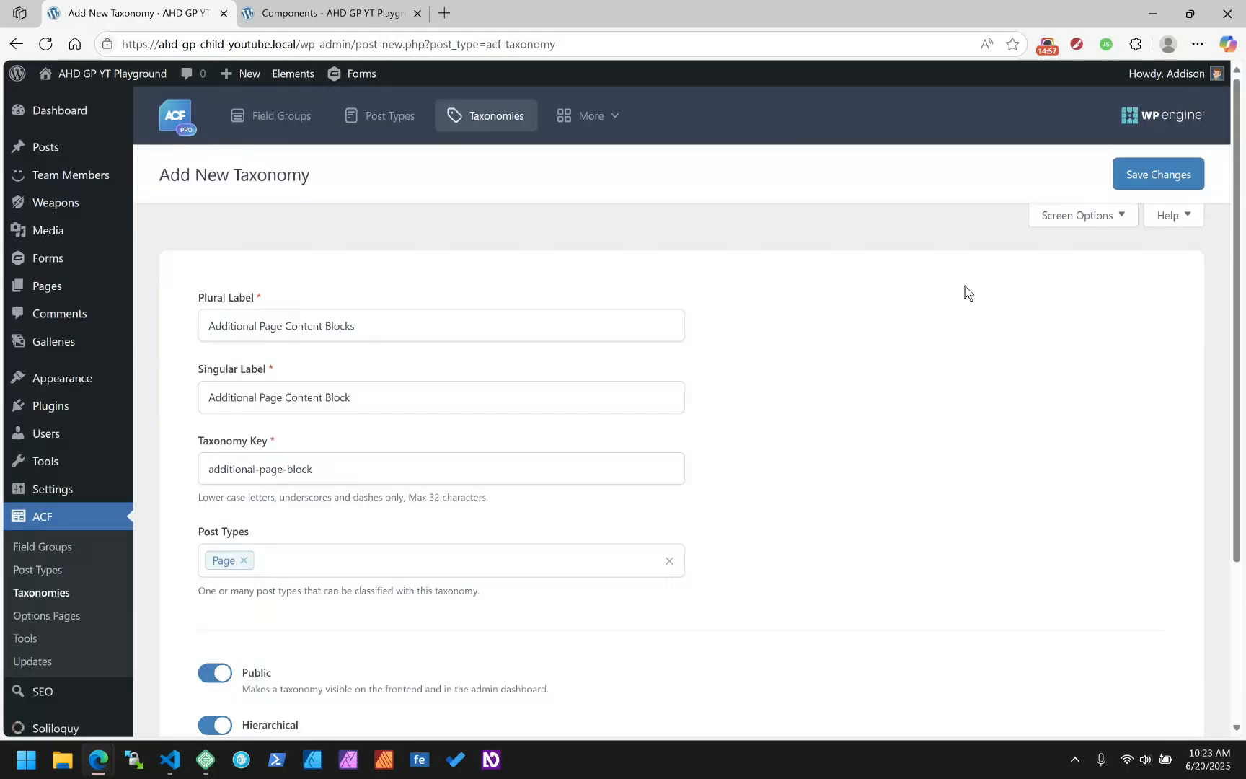
pyautogui.click(1159, 174)
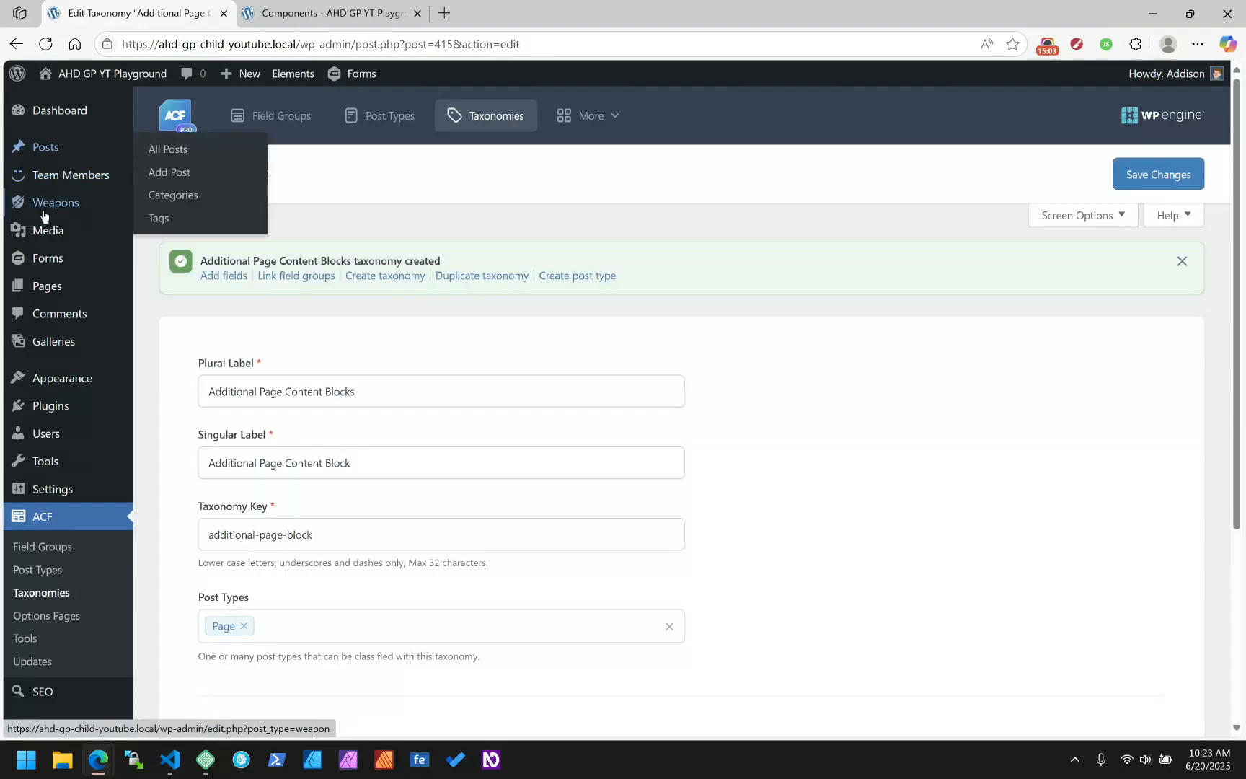
# Step: Add a term named Gallery to the Additional Page Content Blocks taxonomy for pages
pyautogui.moveTo(43, 286)
pyautogui.click(172, 343)
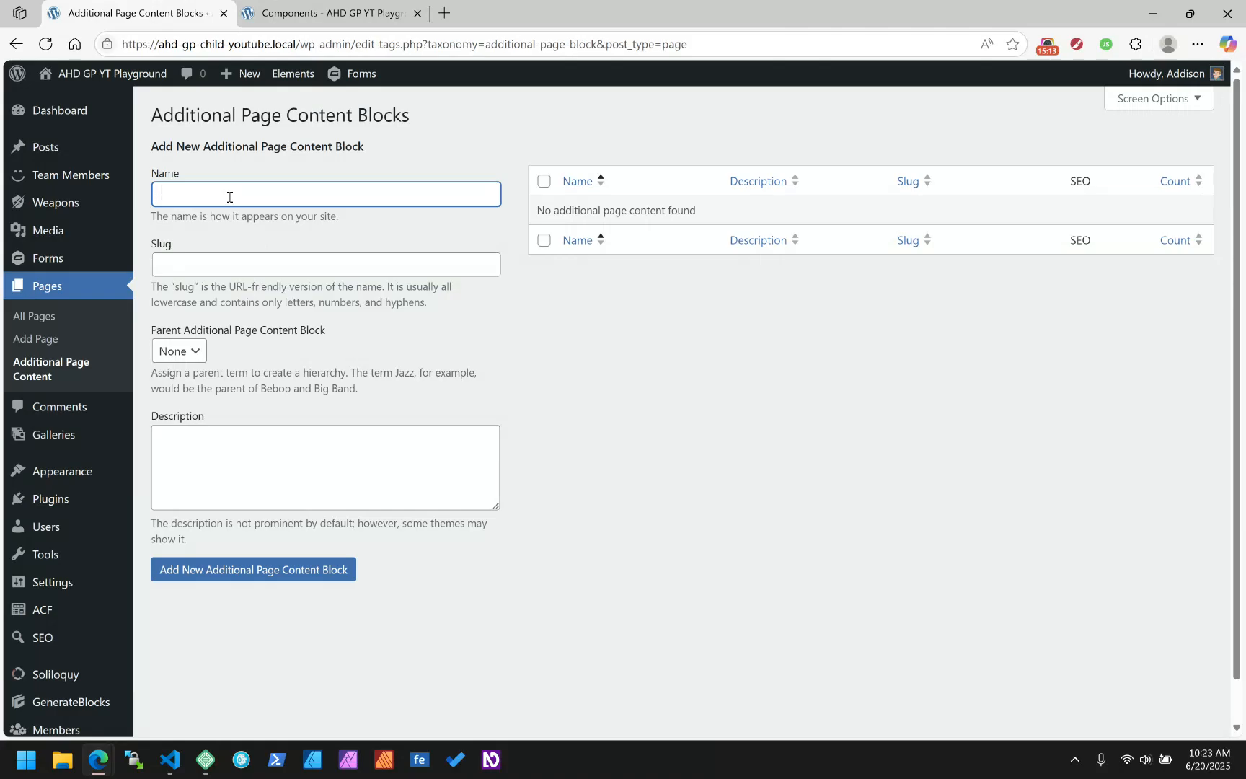
pyautogui.write('Gallery')
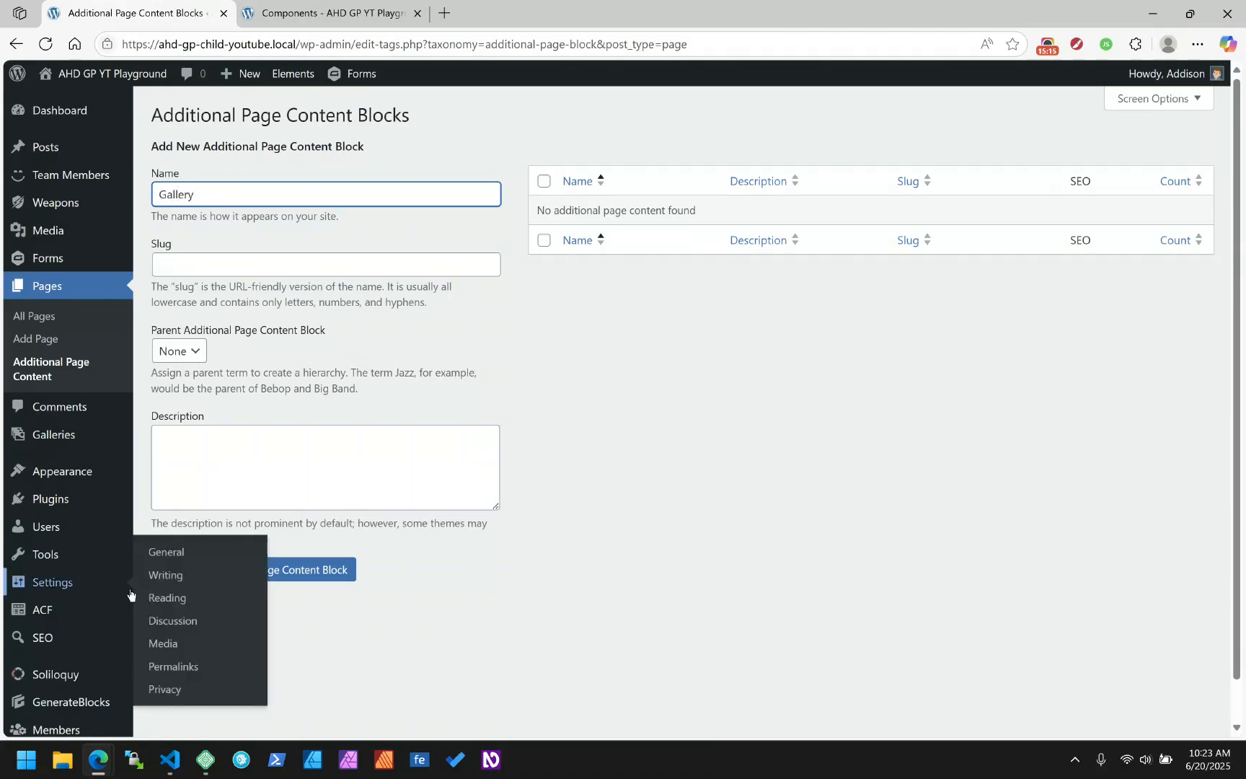
pyautogui.click(346, 569)
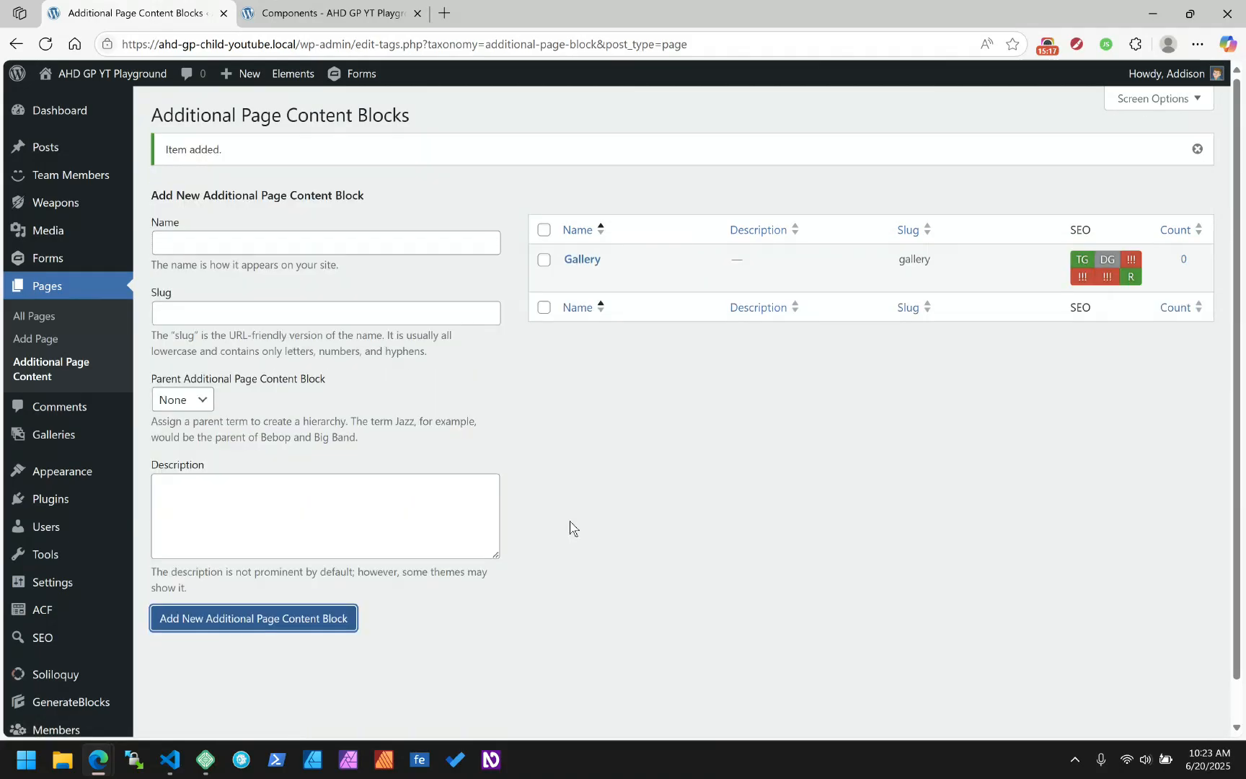
pyautogui.click(204, 233)
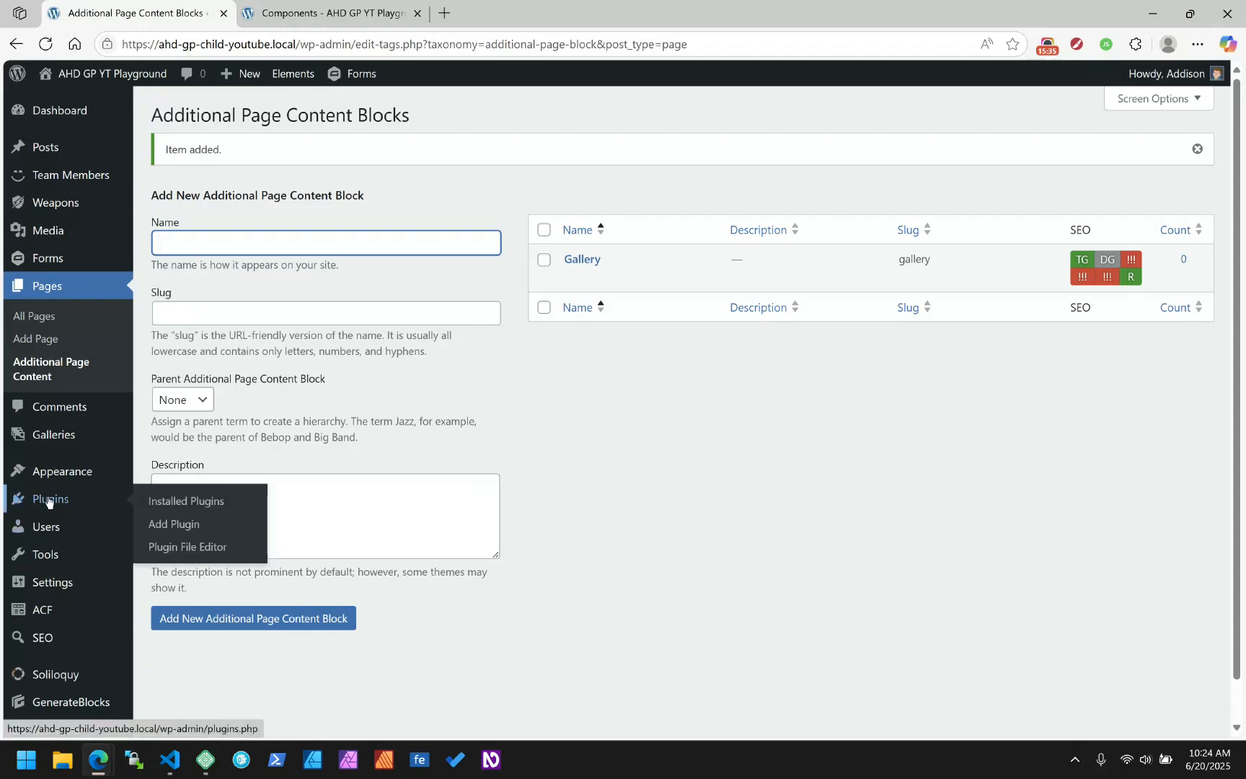
# Step: Start a new ACF field group titled Page Gallery Fields
pyautogui.click(43, 610)
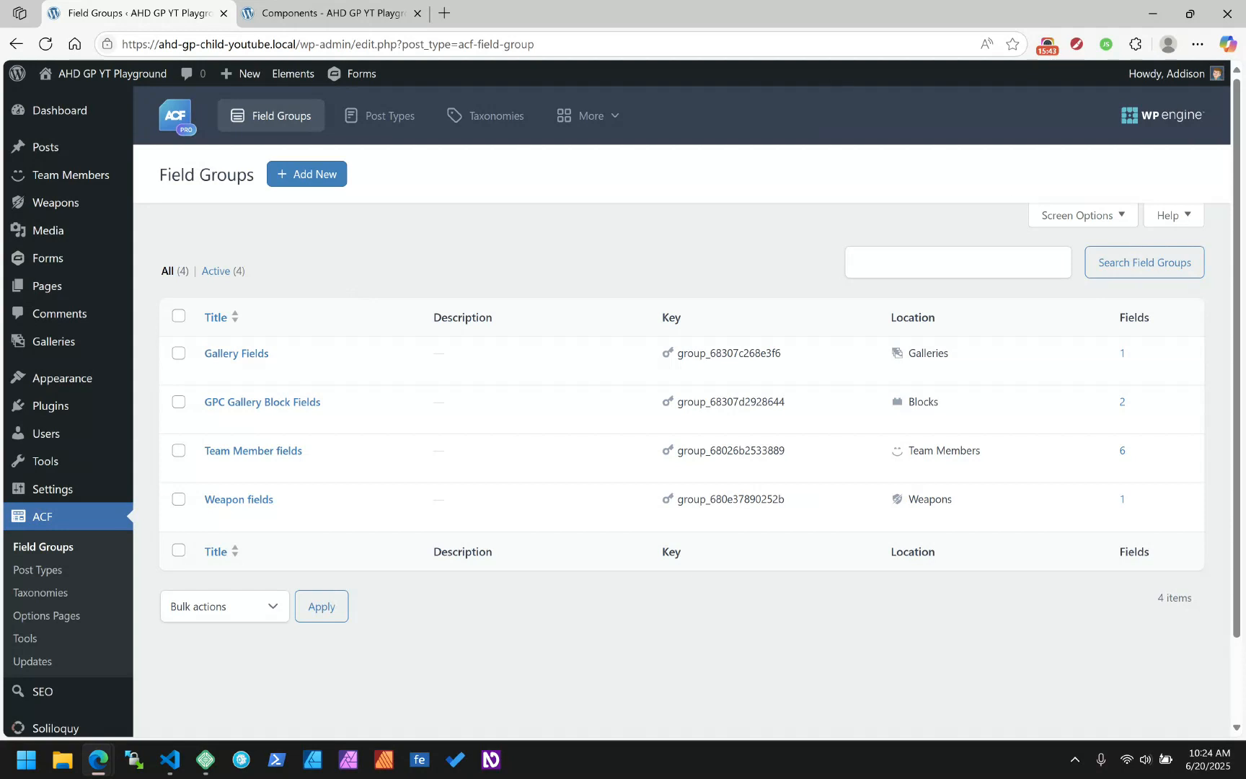
pyautogui.click(310, 174)
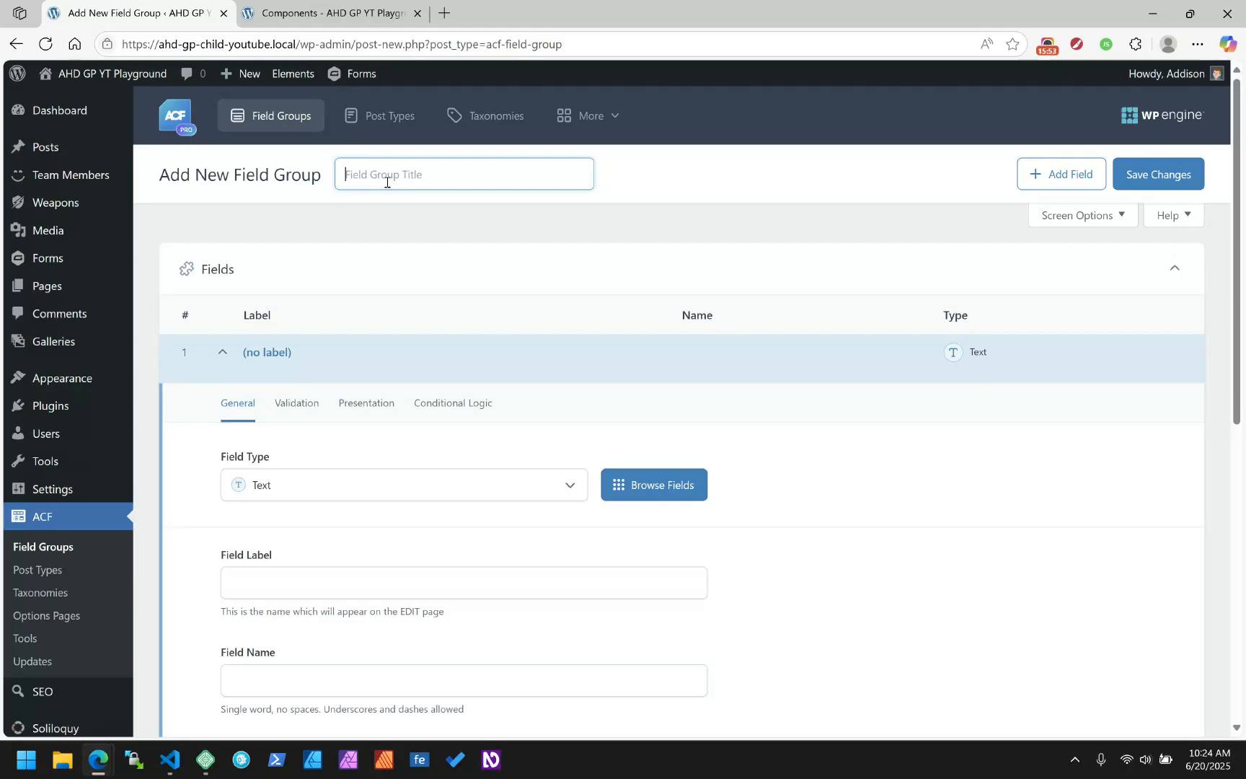
pyautogui.write('Page Gallery Fields')
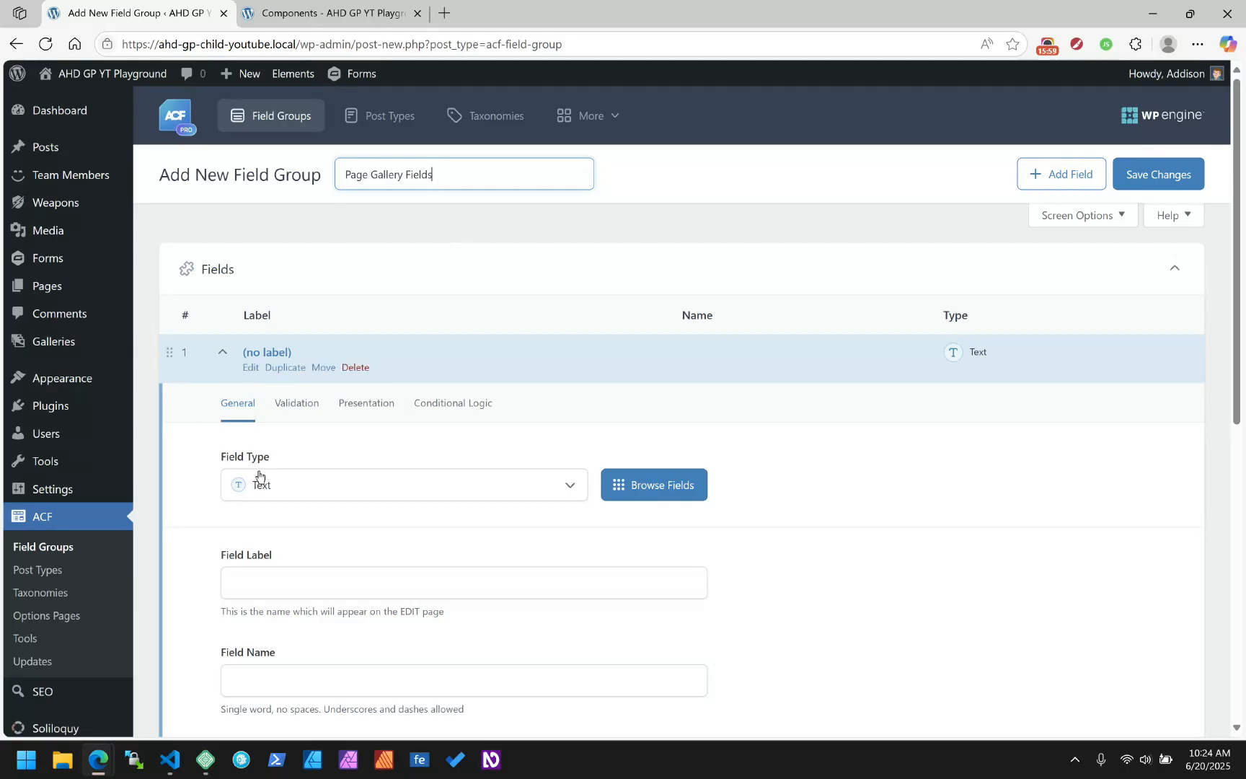
# Step: Set the first field's type to Gallery and label it Page Gallery, with page_gallery as its field name
pyautogui.click(262, 493)
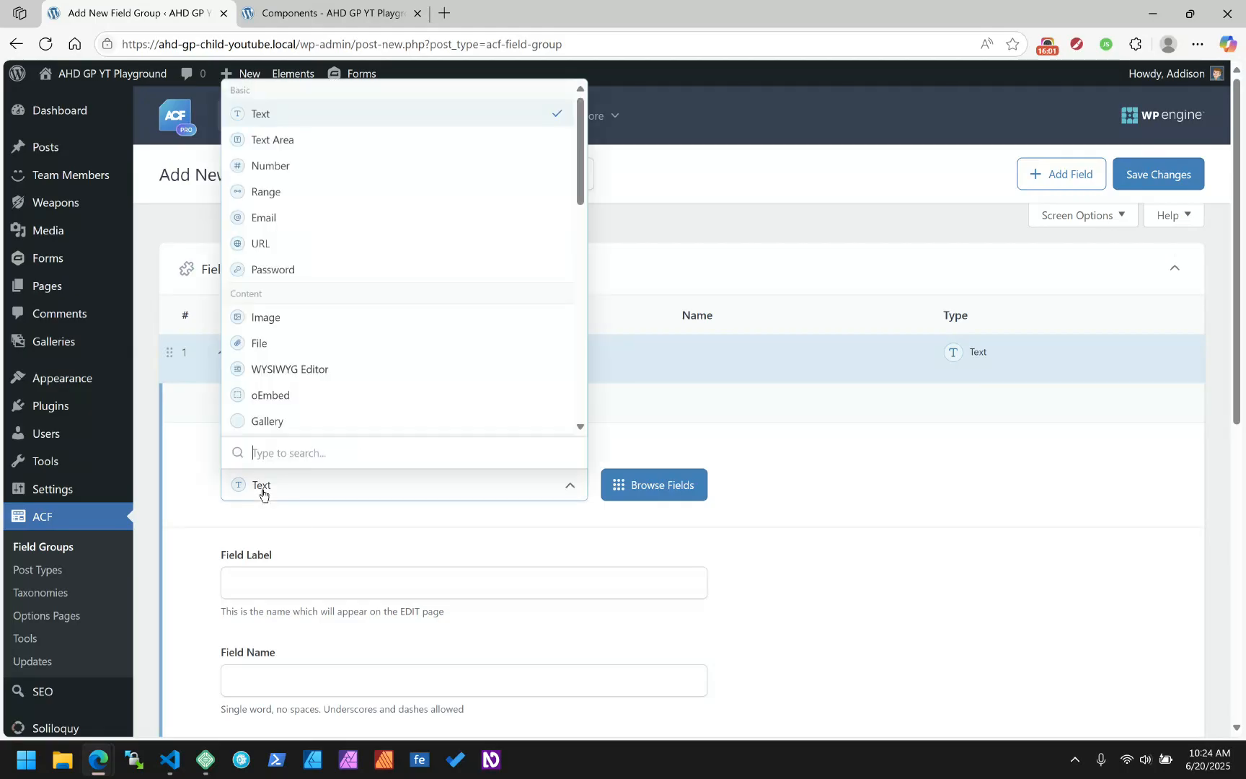
pyautogui.write('gallery')
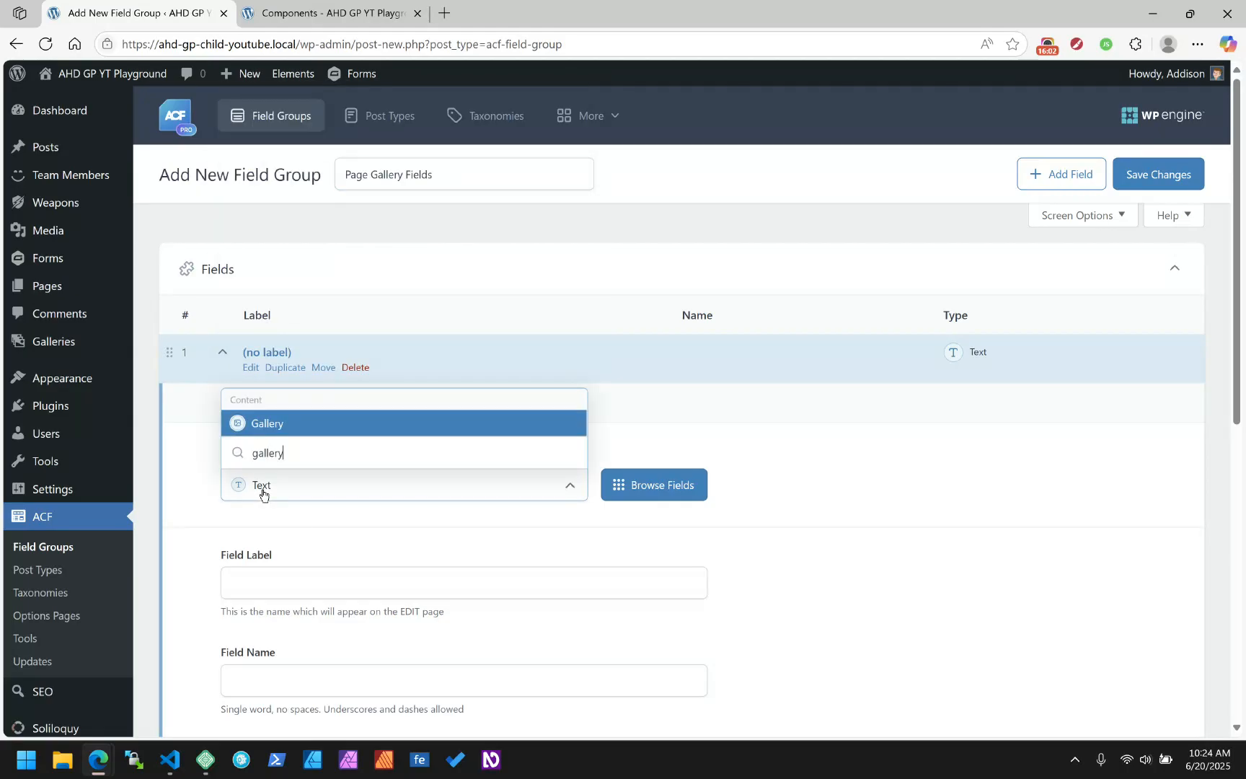
pyautogui.click(271, 424)
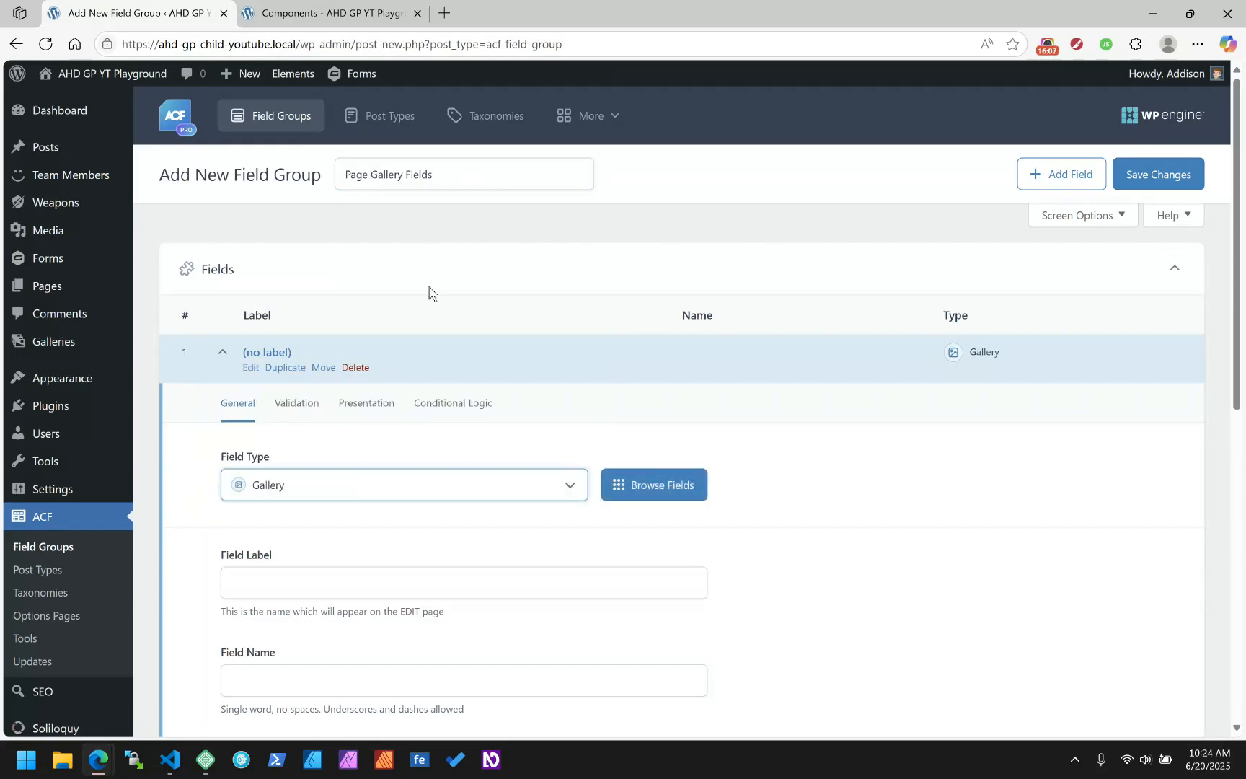
pyautogui.scroll(-2, 203, 530)
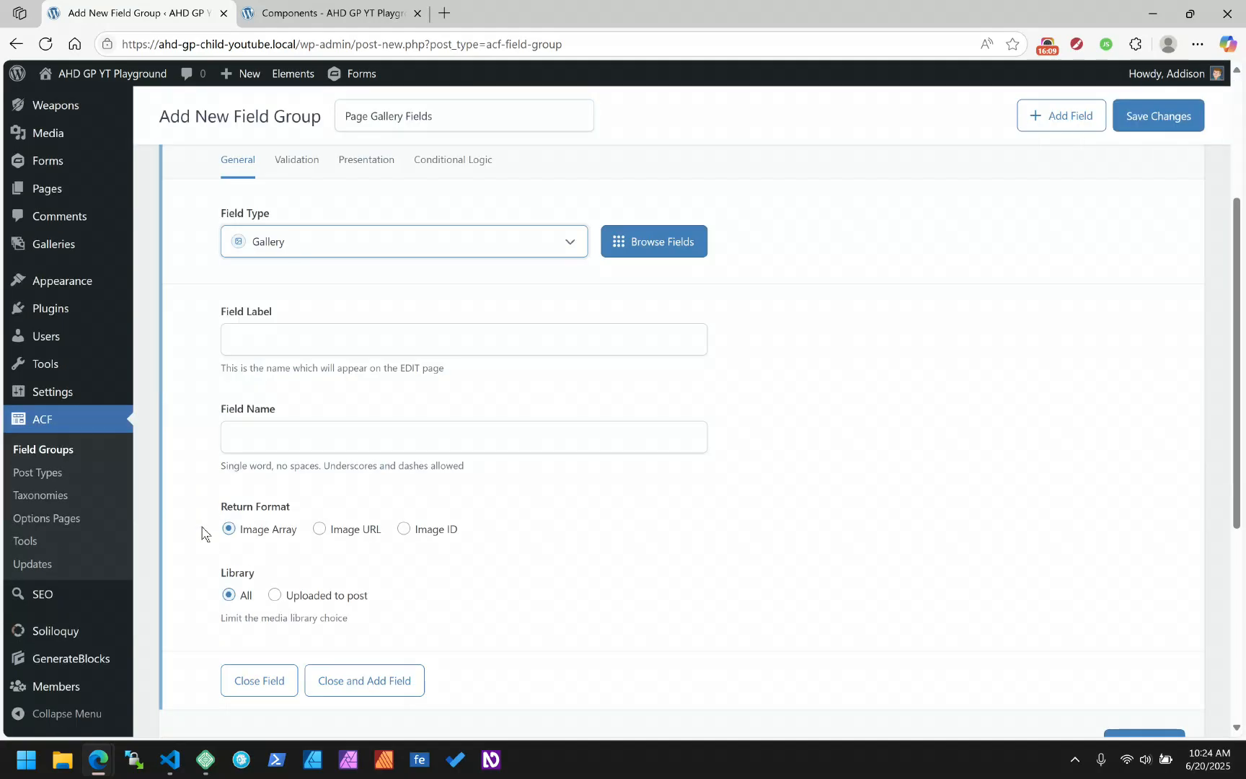
pyautogui.click(296, 433)
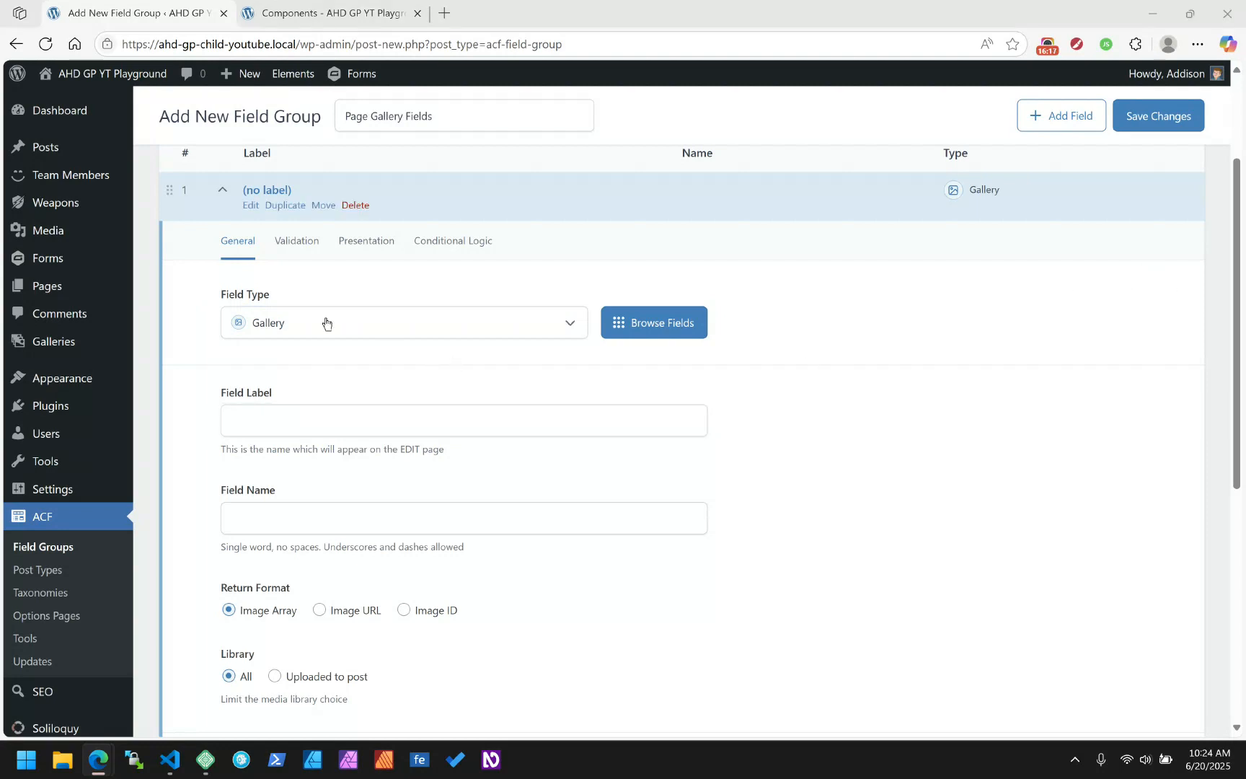
pyautogui.click(295, 420)
pyautogui.write('Page Gallery')
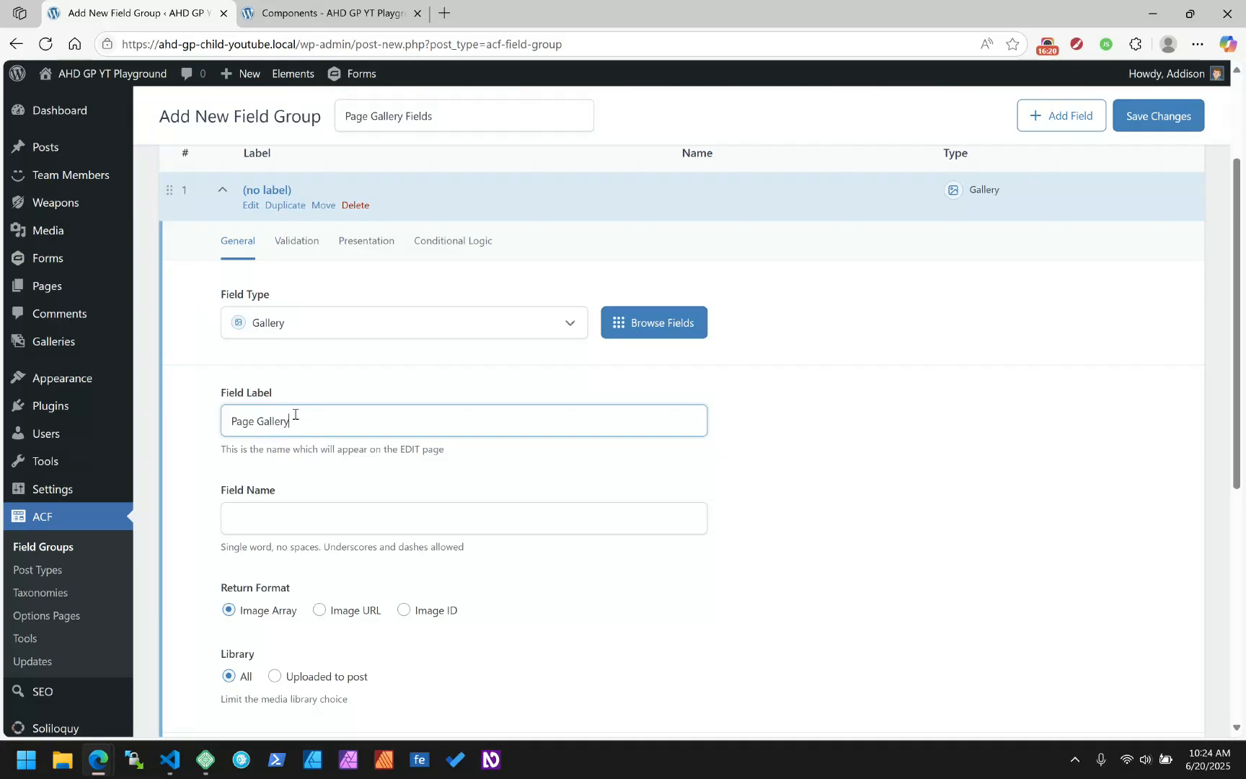
pyautogui.press('Tab')
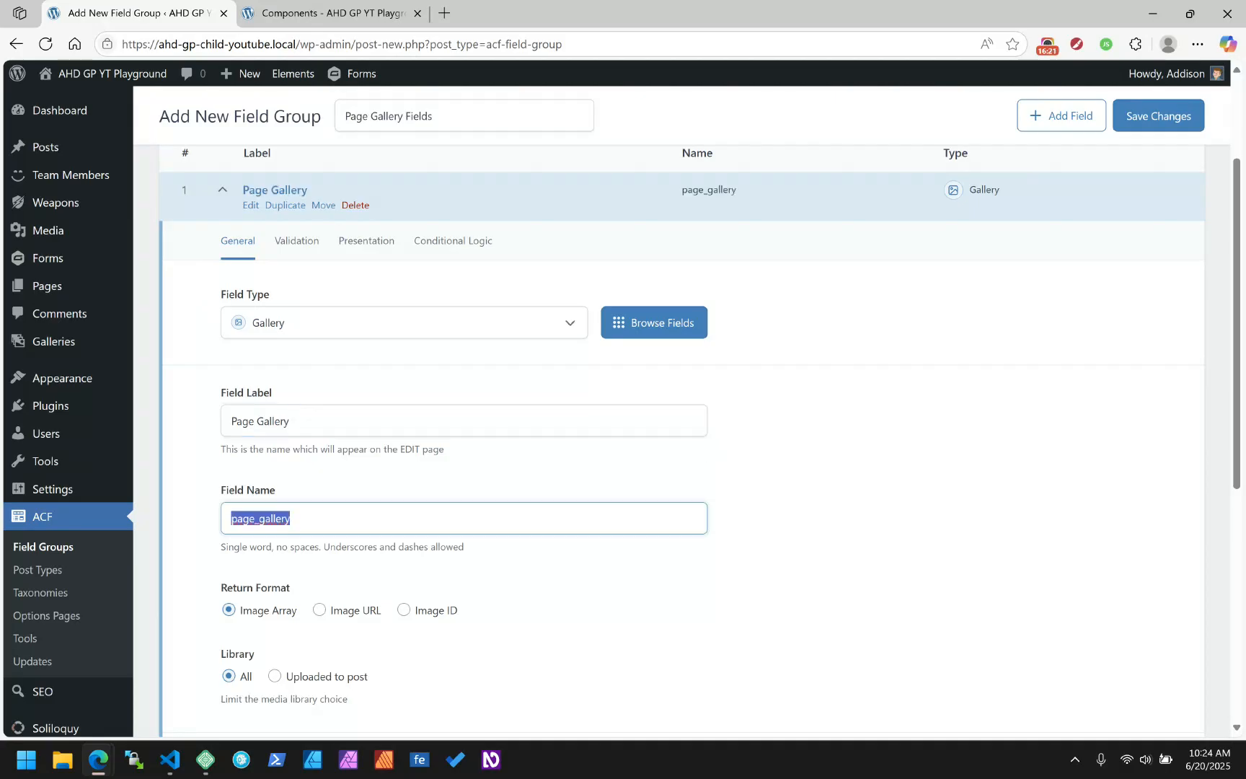
# Step: Set the field group's location rule to show when Post Type is equal to Page
pyautogui.scroll(-3, 625, 583)
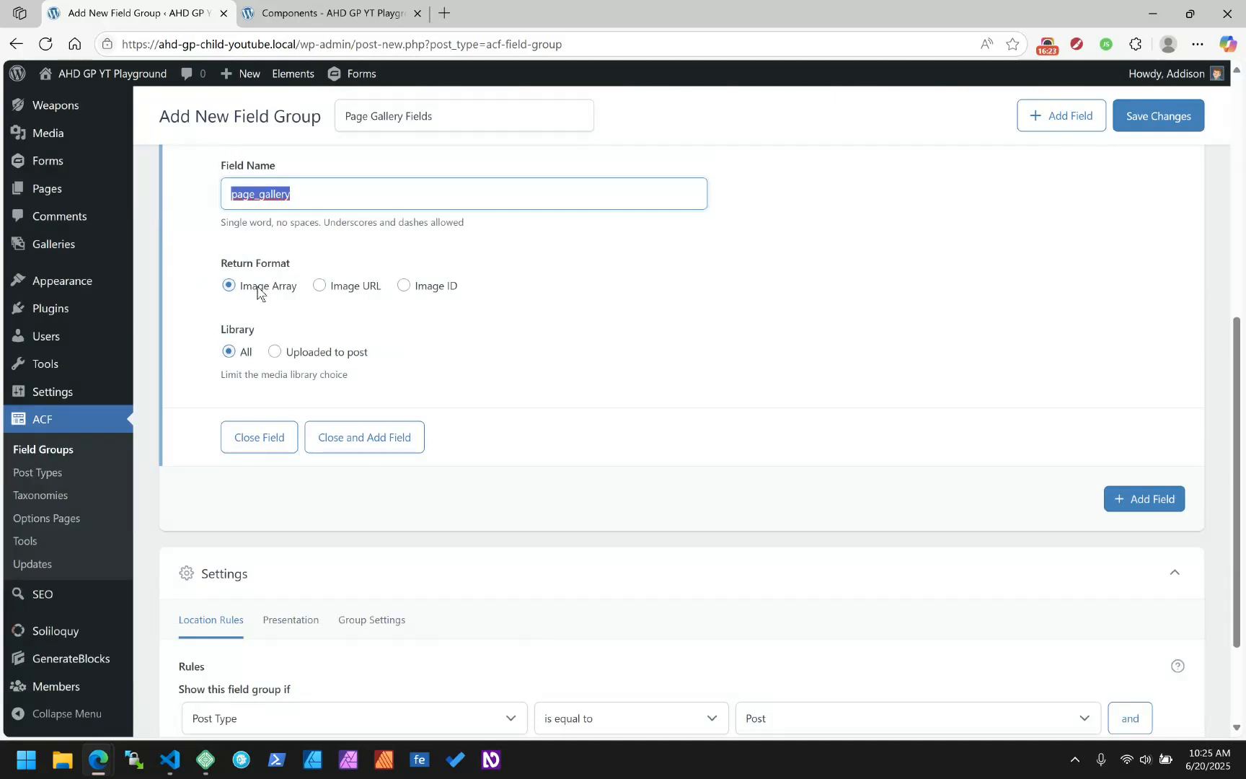
pyautogui.scroll(-2, 554, 325)
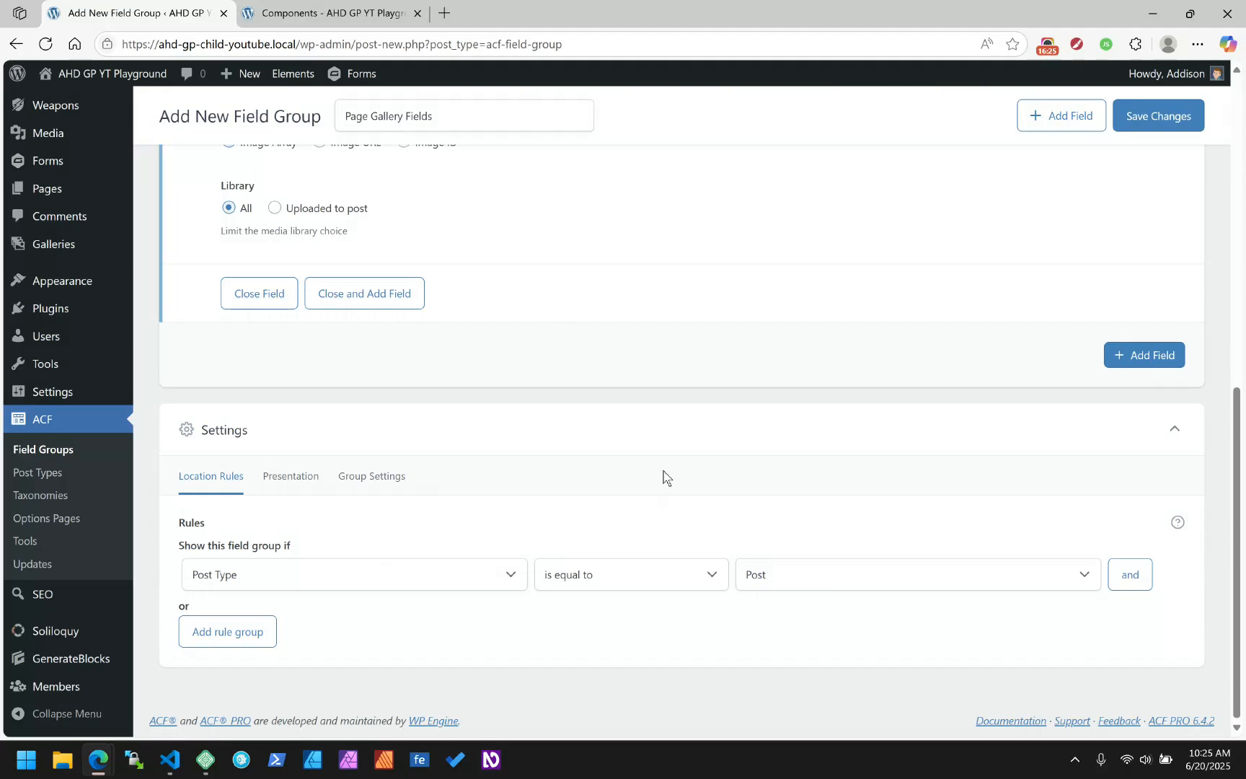
pyautogui.click(797, 573)
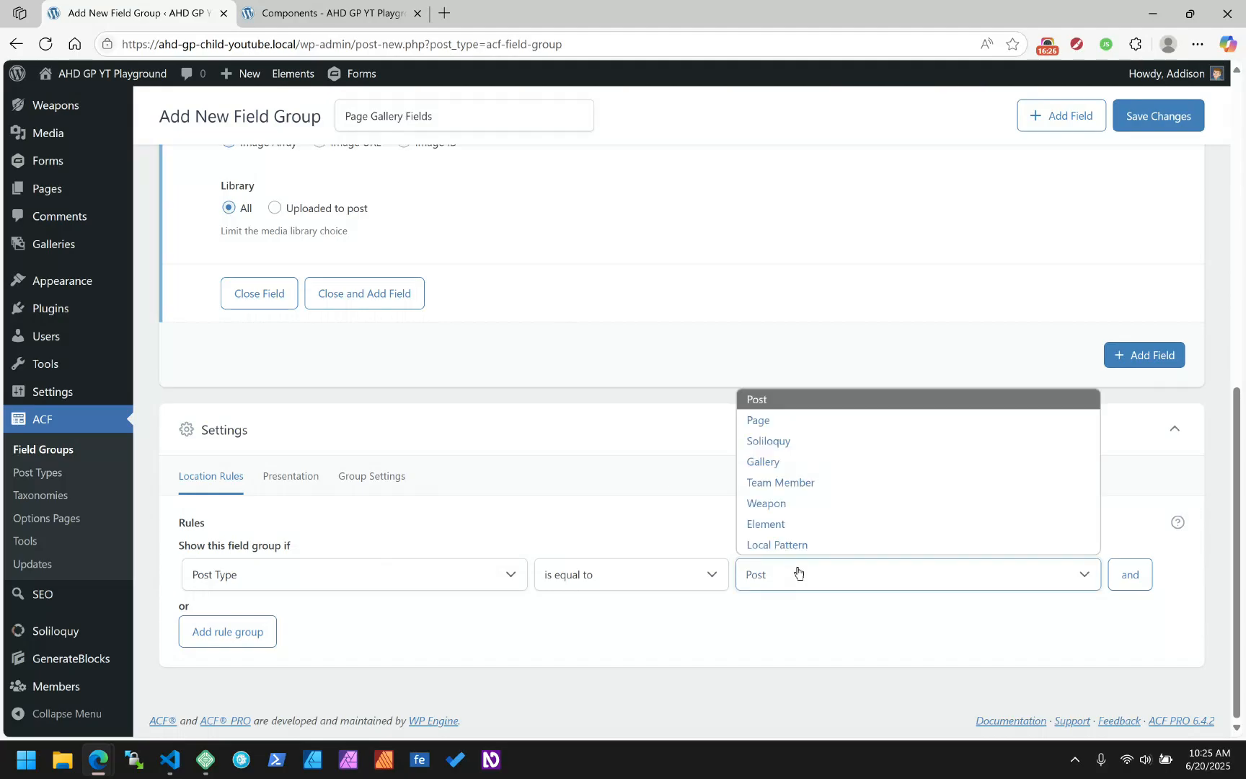
pyautogui.click(785, 421)
# Step: Add a second required location rule where Post Taxonomy is equal to the Gallery term of Additional Page Content Block
pyautogui.click(1129, 576)
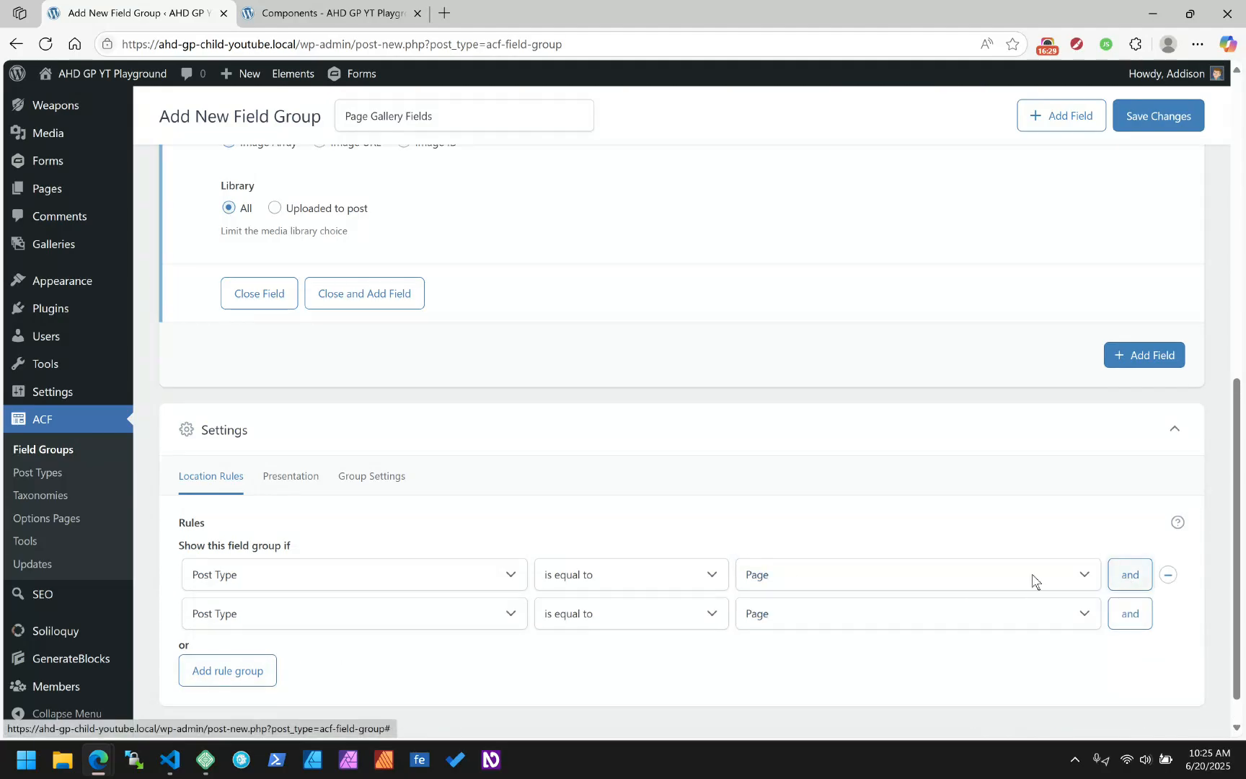
pyautogui.click(427, 574)
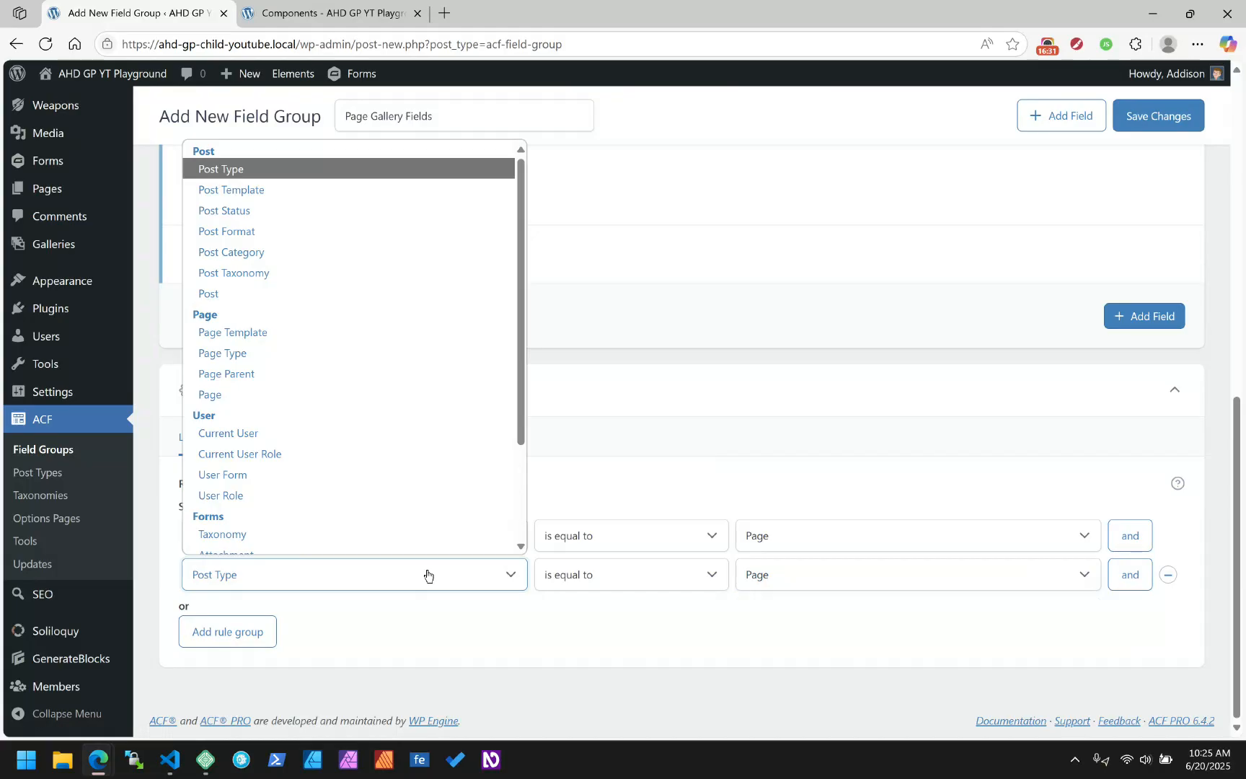
pyautogui.click(236, 266)
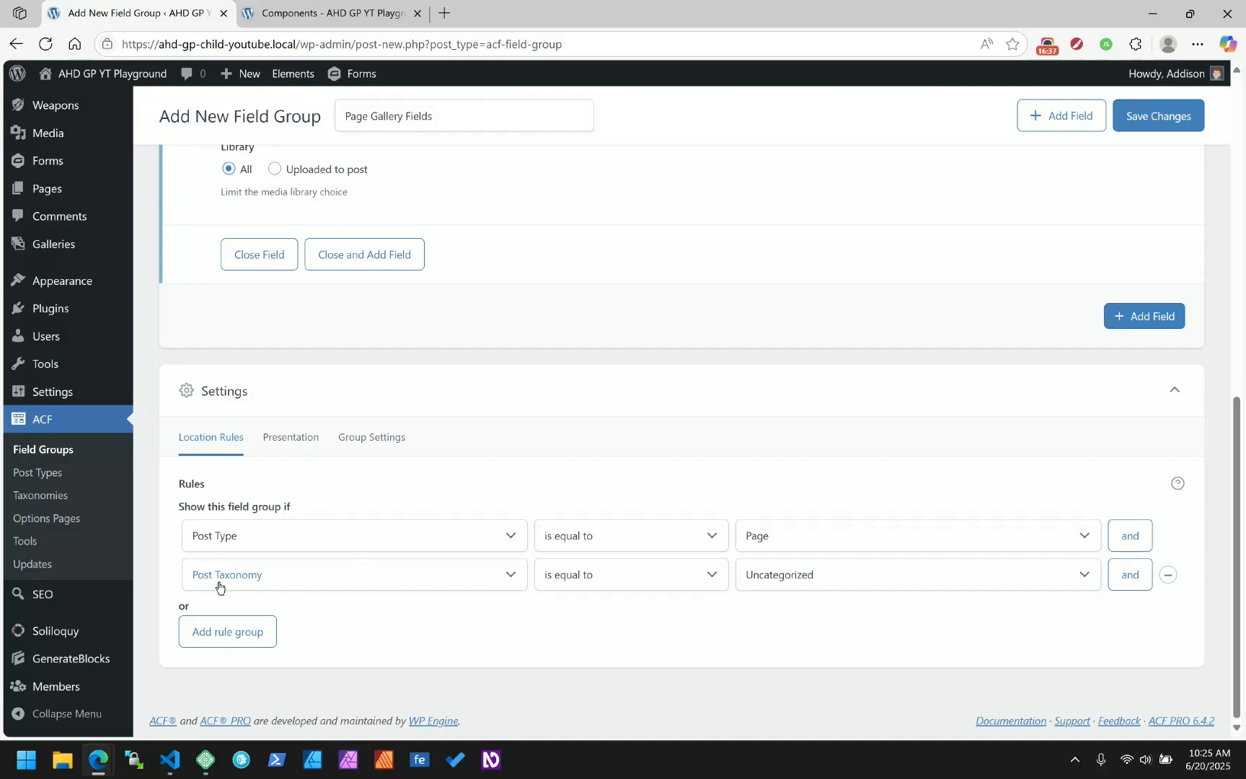
pyautogui.scroll(5, 104, 189)
pyautogui.moveTo(44, 148)
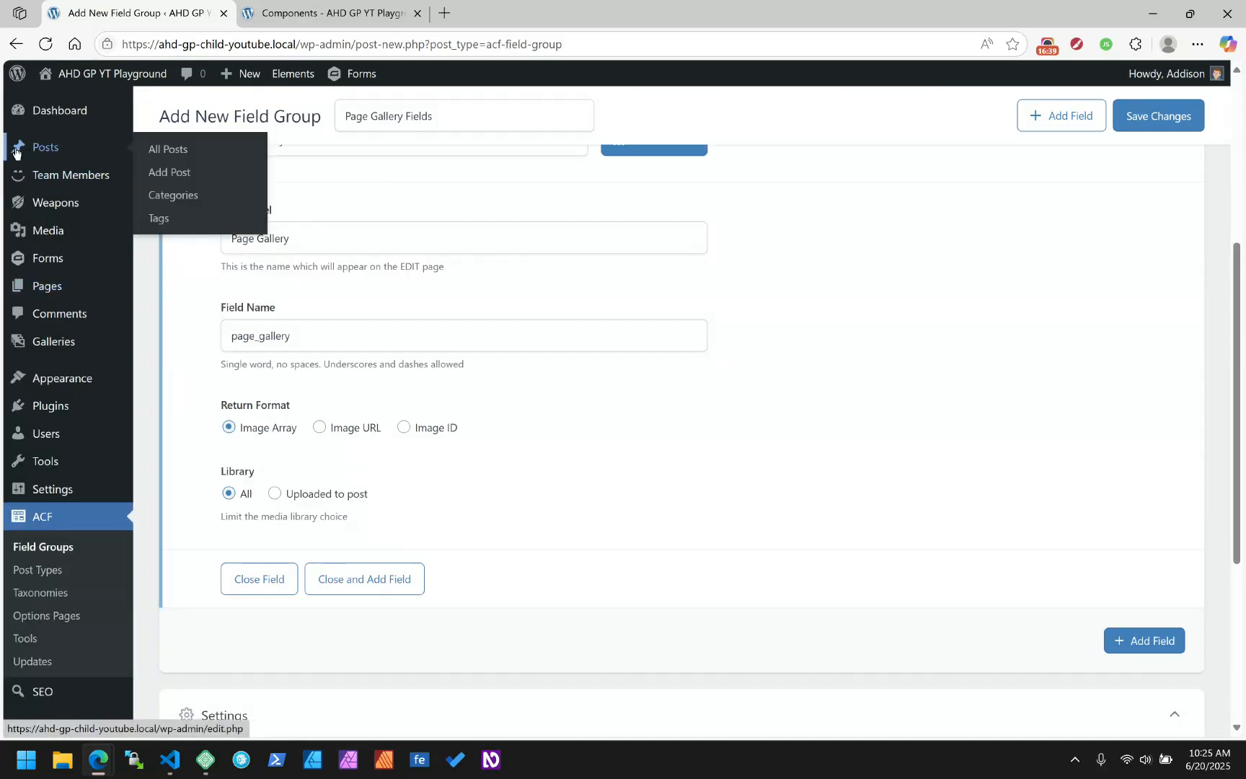
pyautogui.scroll(-5, 444, 439)
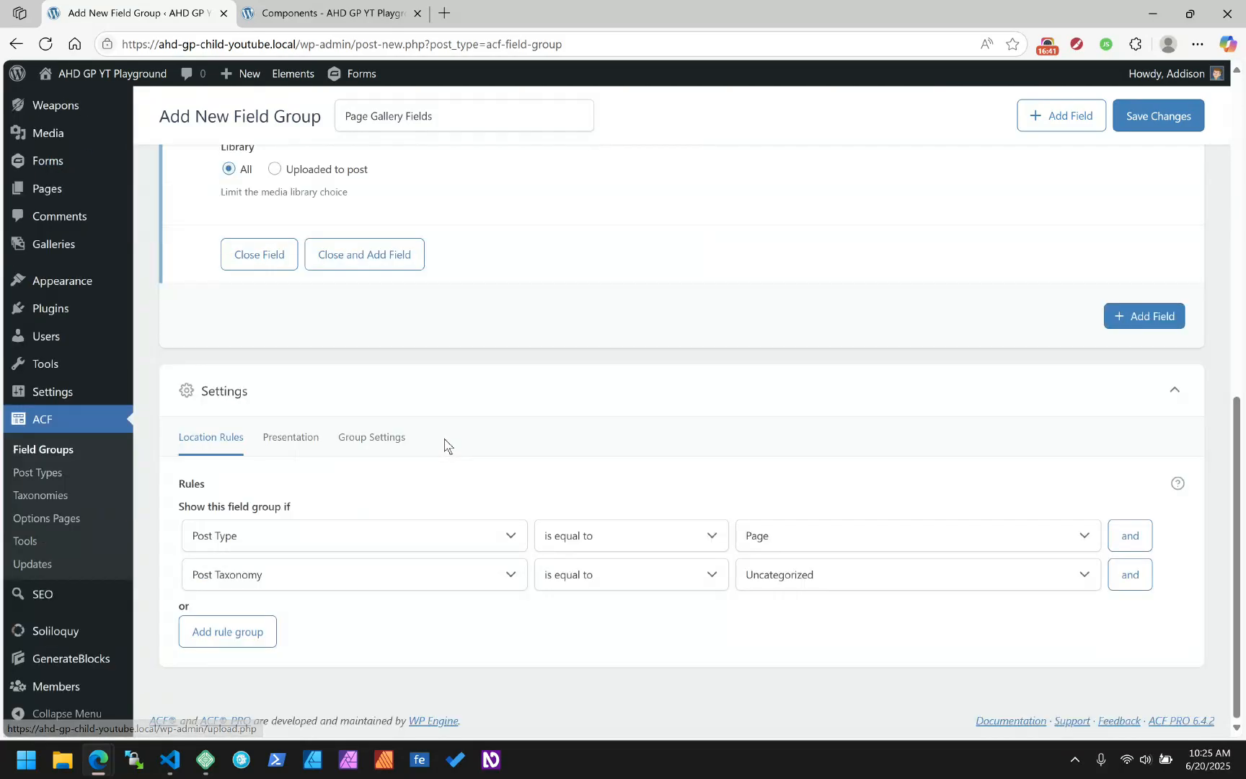
pyautogui.click(799, 576)
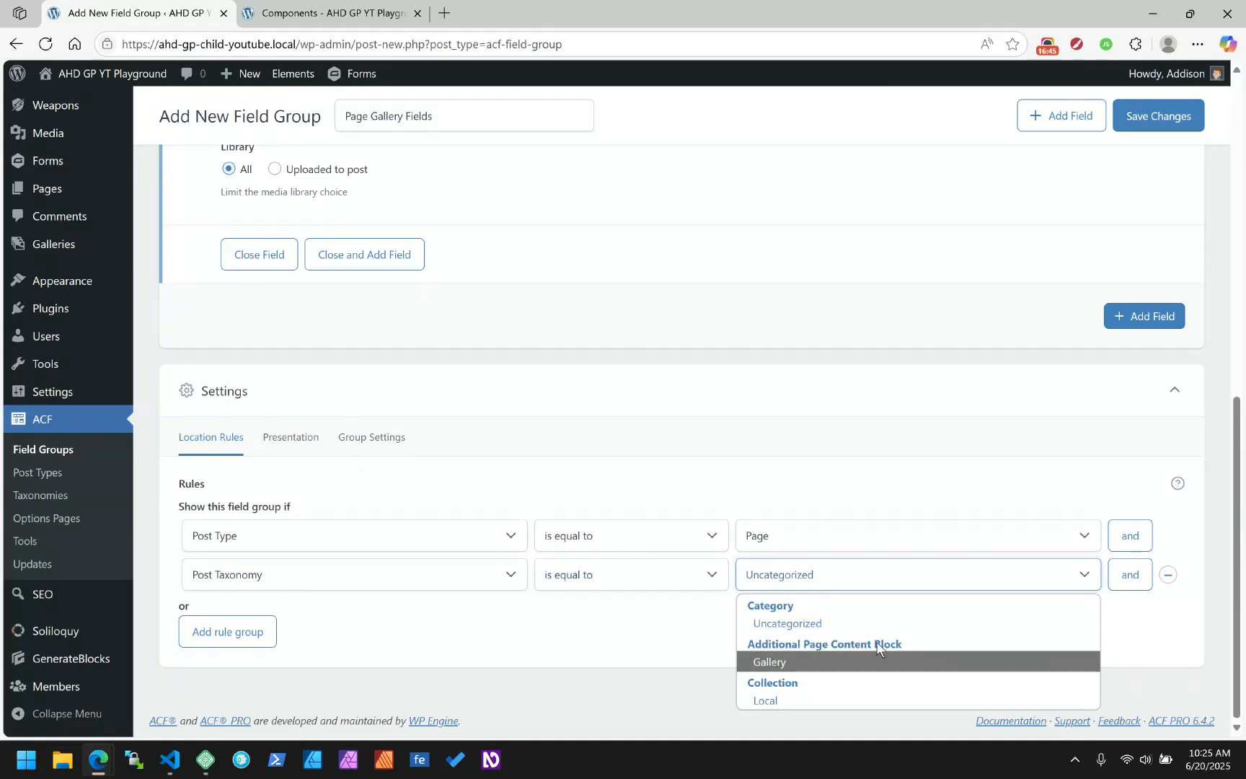
pyautogui.click(781, 662)
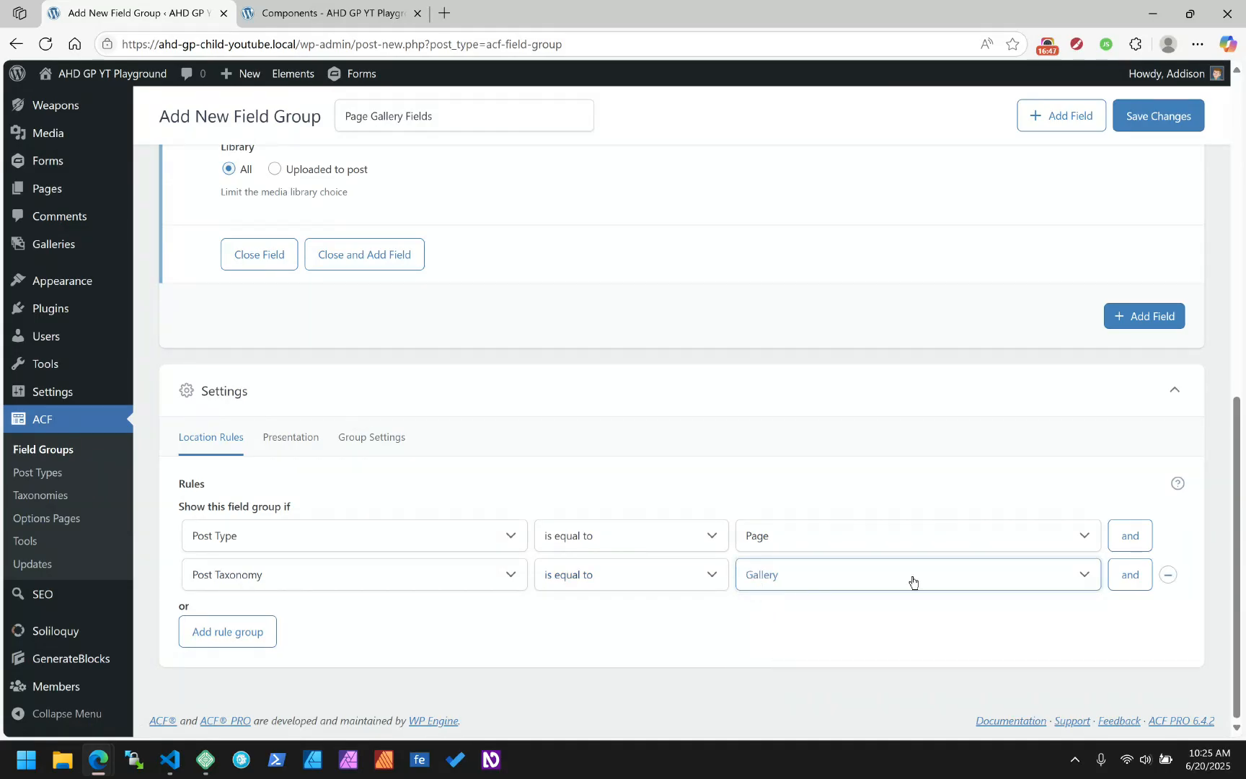
pyautogui.scroll(8, 854, 382)
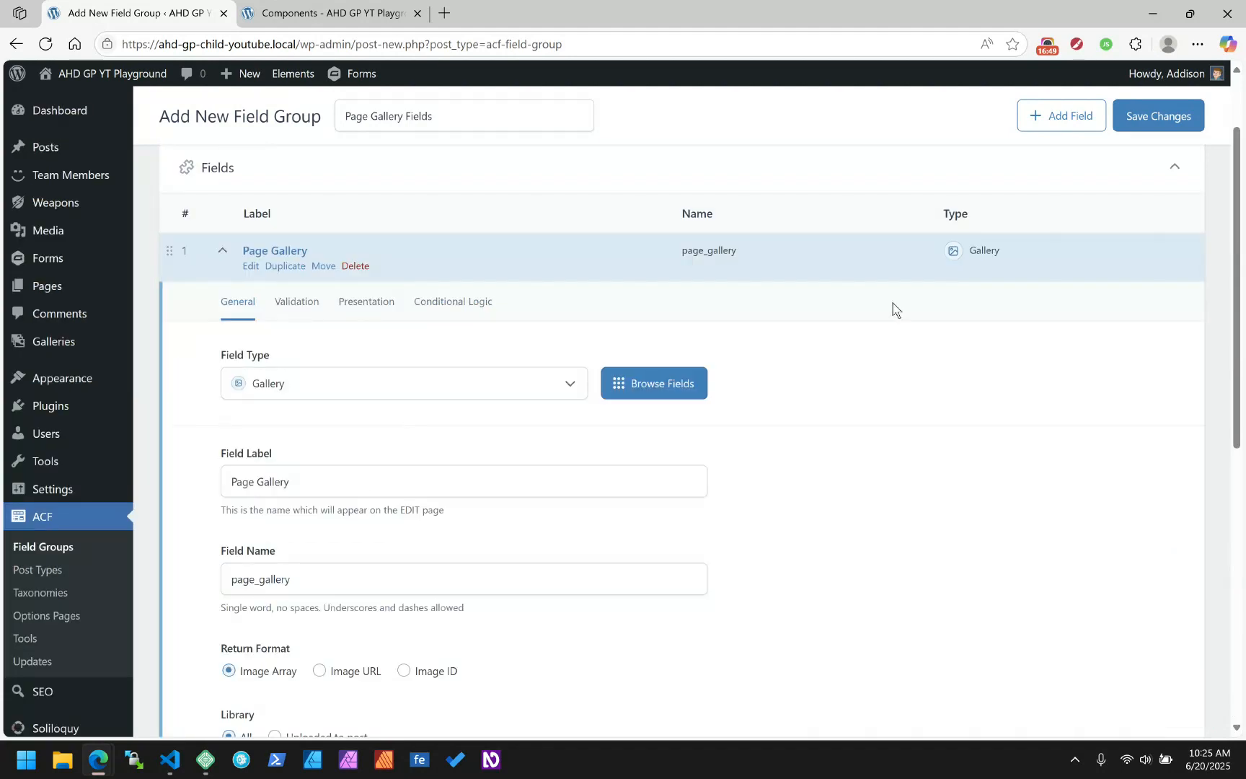
# Step: Save the Page Gallery Fields field group and open the About page for editing
pyautogui.click(994, 252)
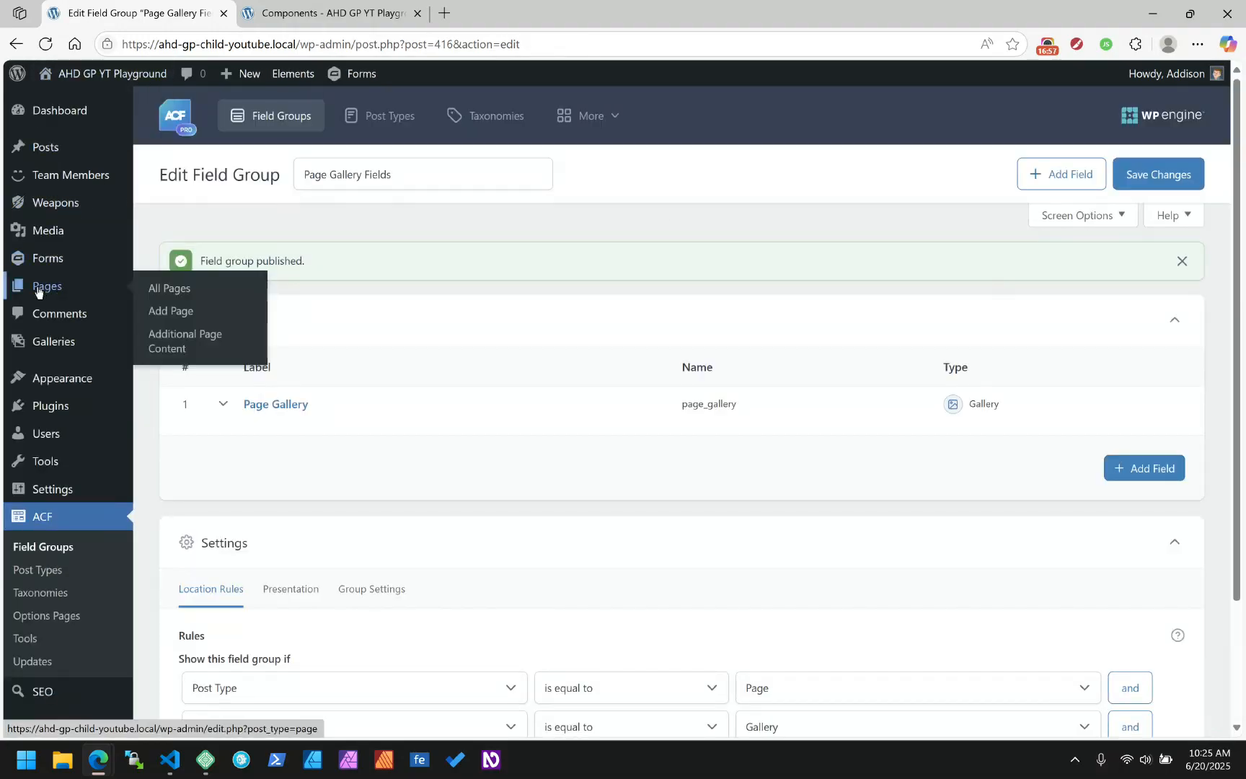
pyautogui.click(39, 291)
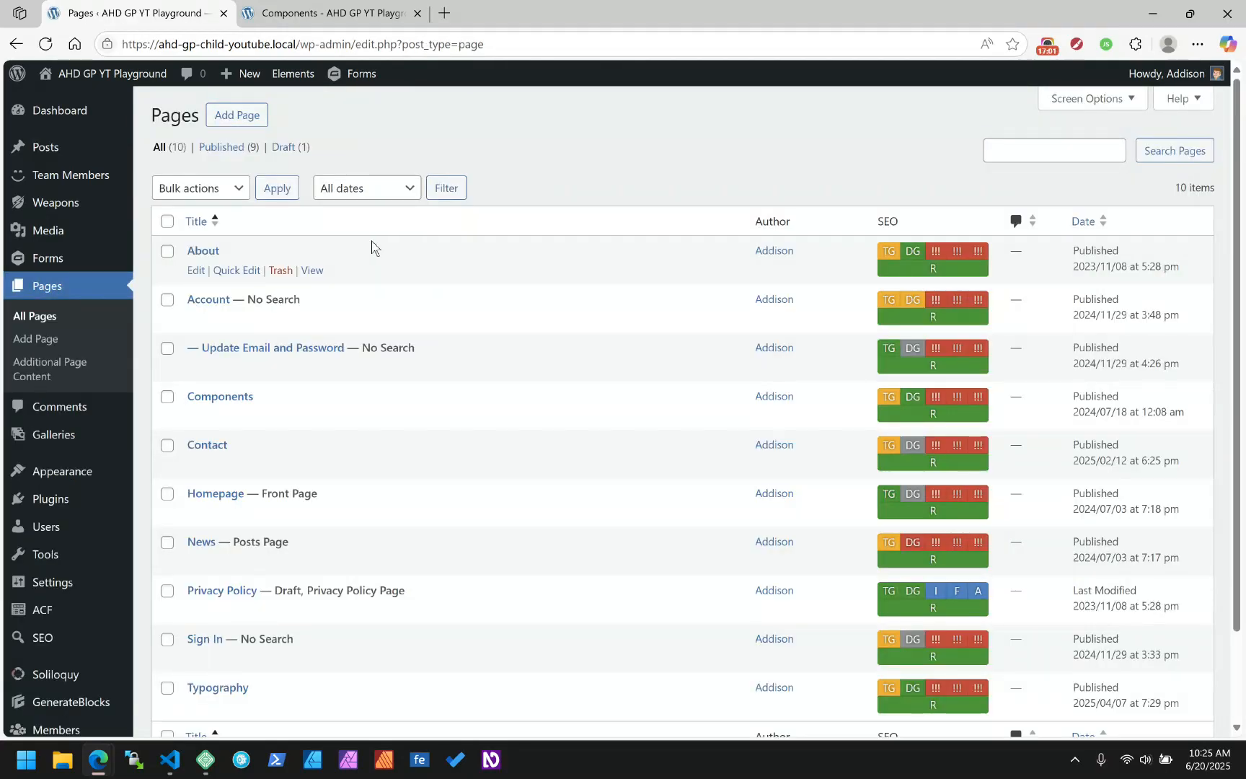
pyautogui.click(205, 250)
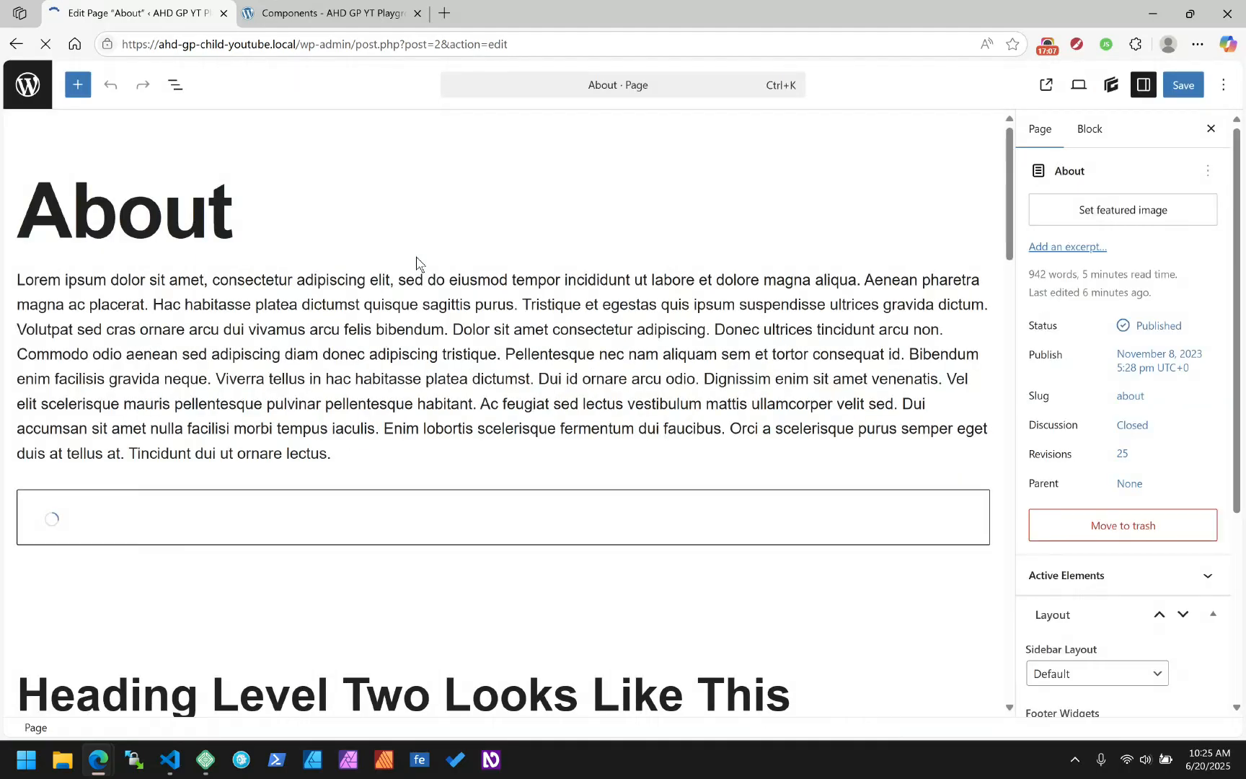
# Step: Detach the ESB Gallery of Jedis block on the About page from its synced pattern
pyautogui.scroll(-3, 395, 339)
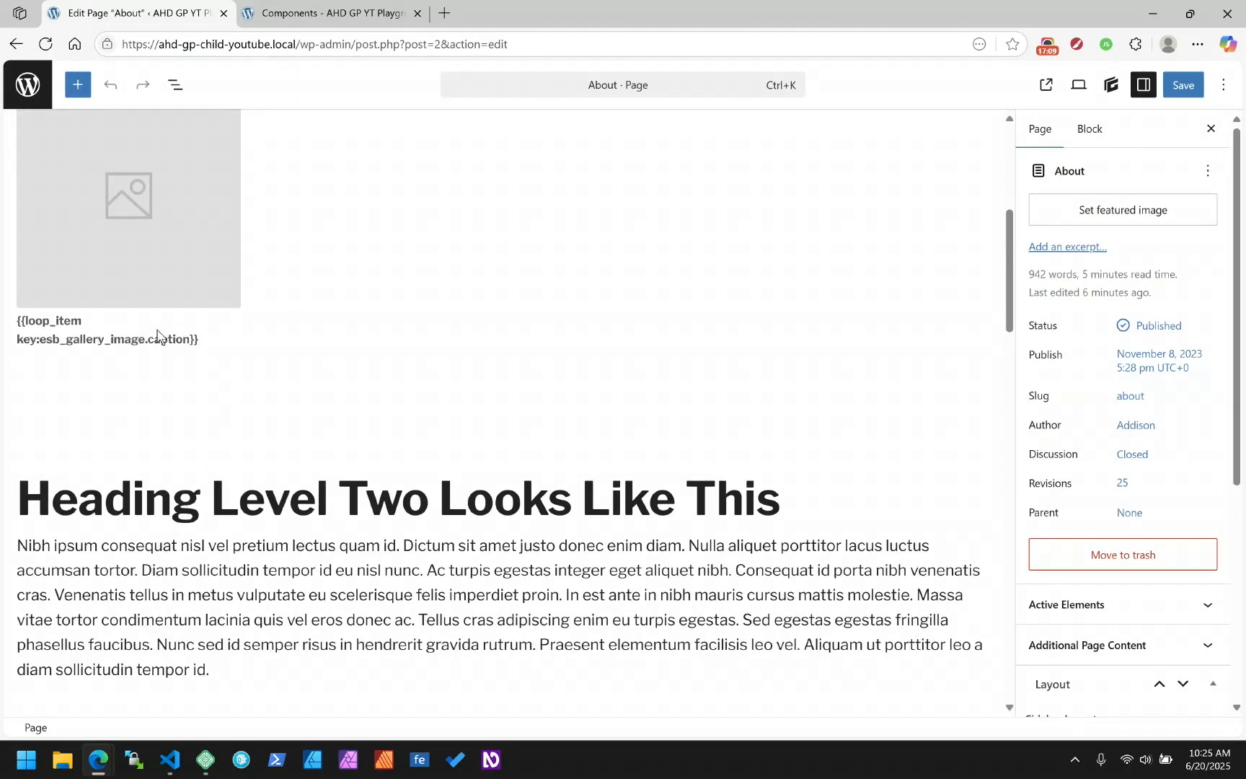
pyautogui.click(870, 324)
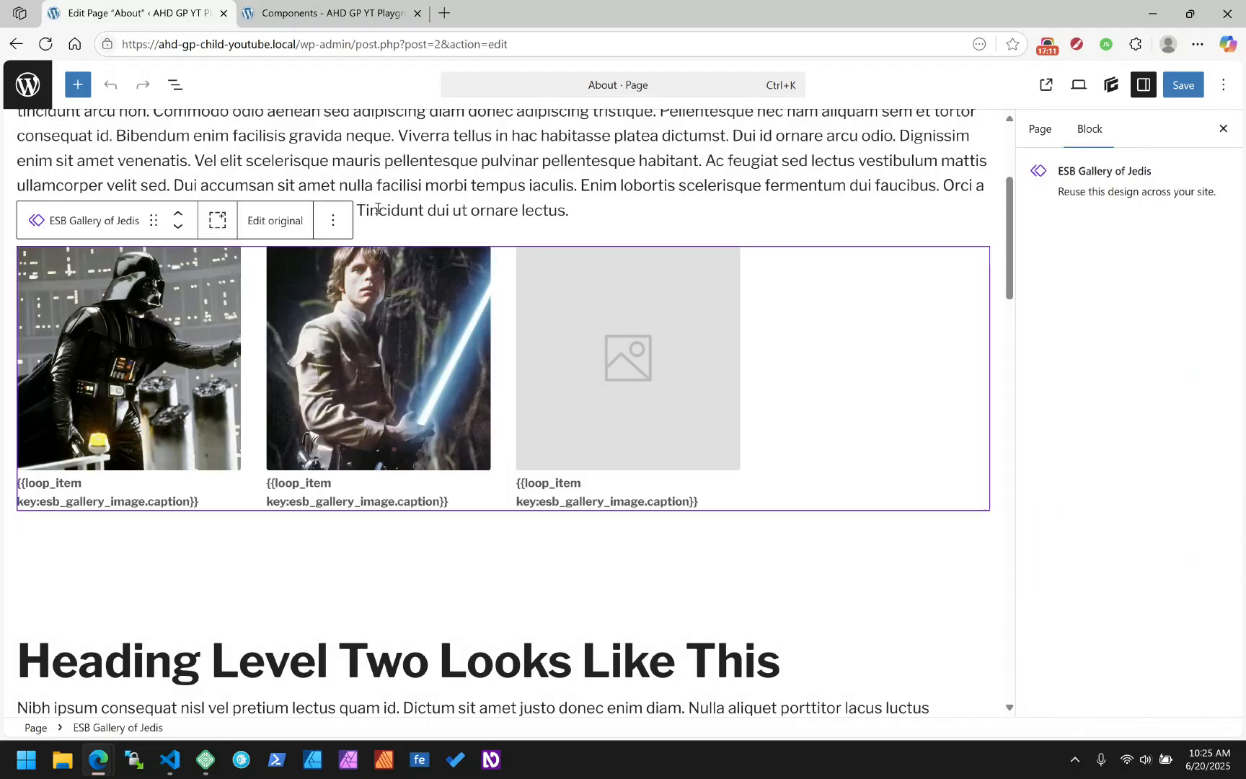
pyautogui.click(333, 221)
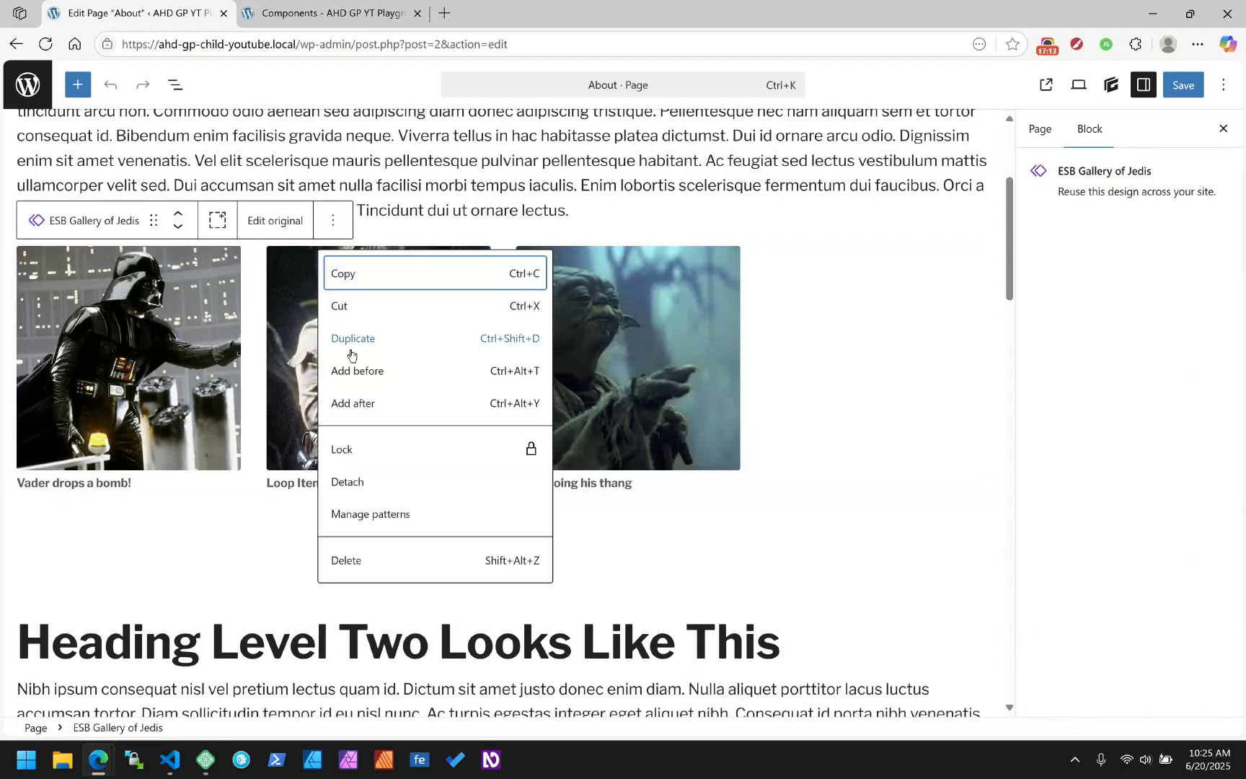
pyautogui.click(353, 483)
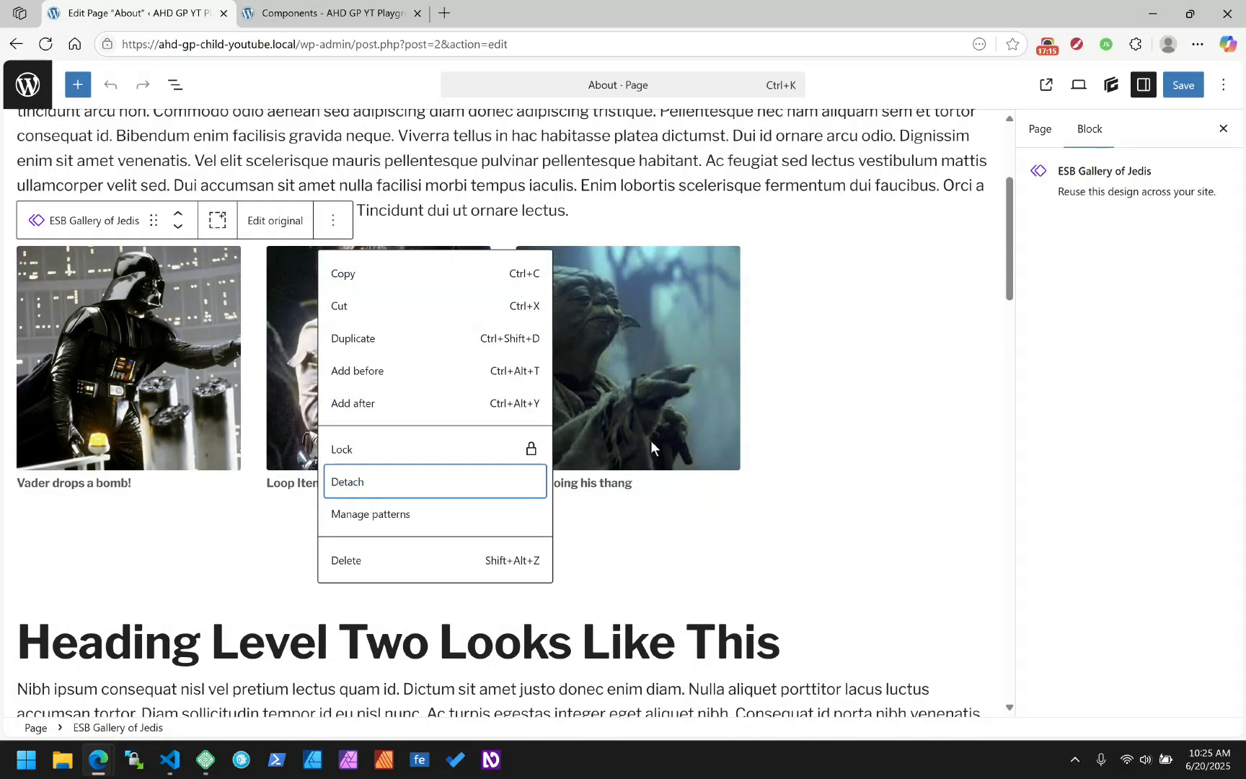
pyautogui.scroll(2, 264, 303)
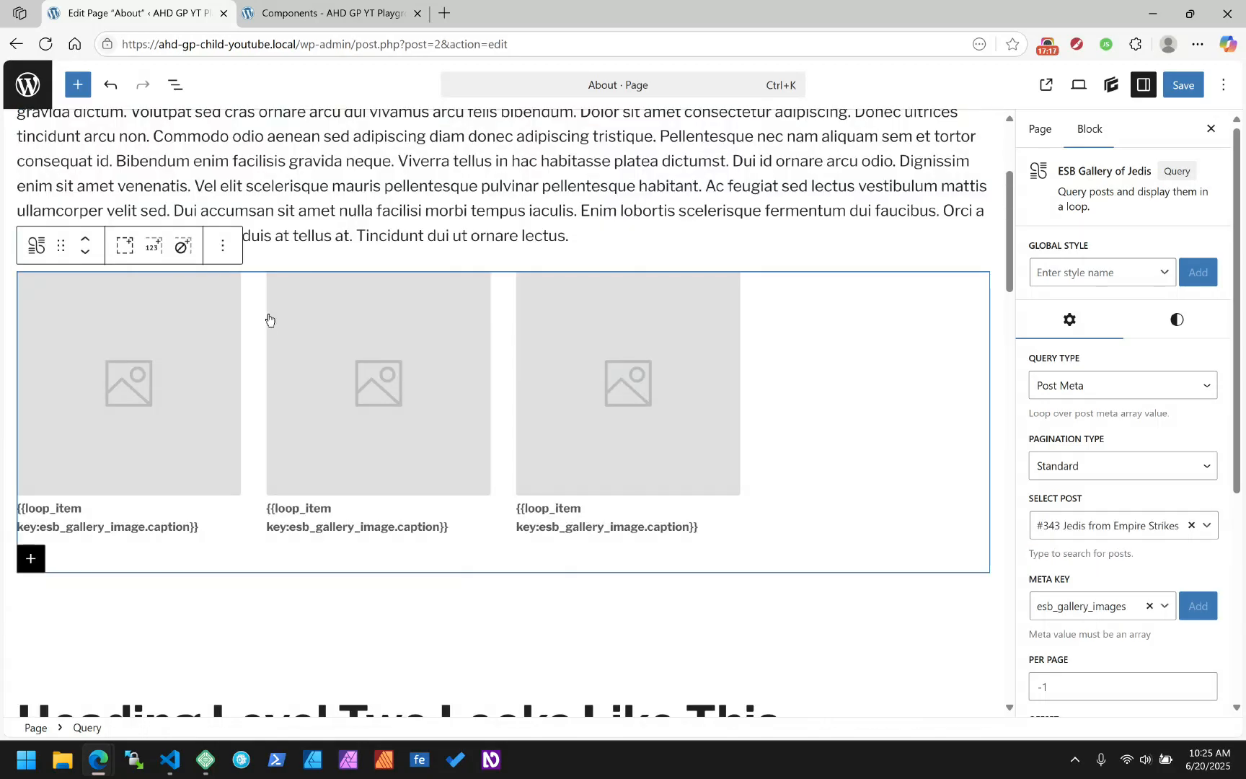
# Step: Assign the Gallery term to the About page under Additional Page Content
pyautogui.scroll(-15, 268, 319)
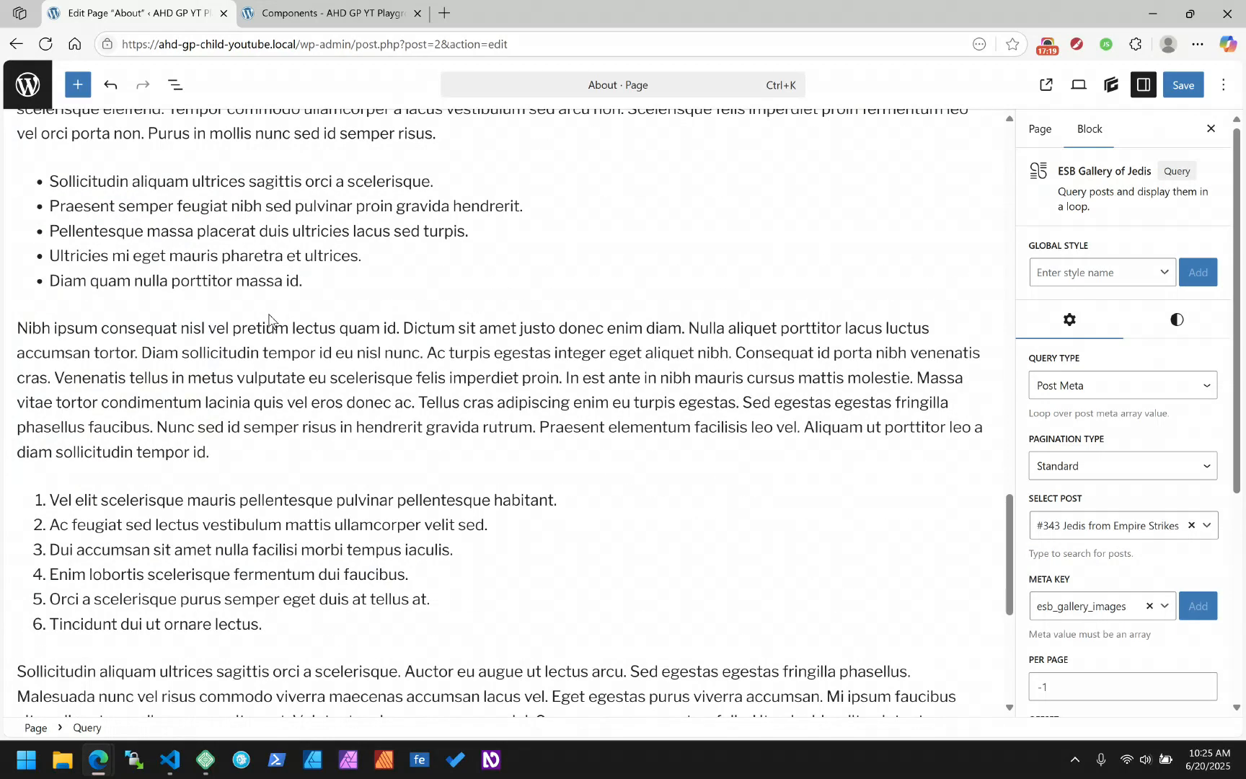
pyautogui.click(1039, 129)
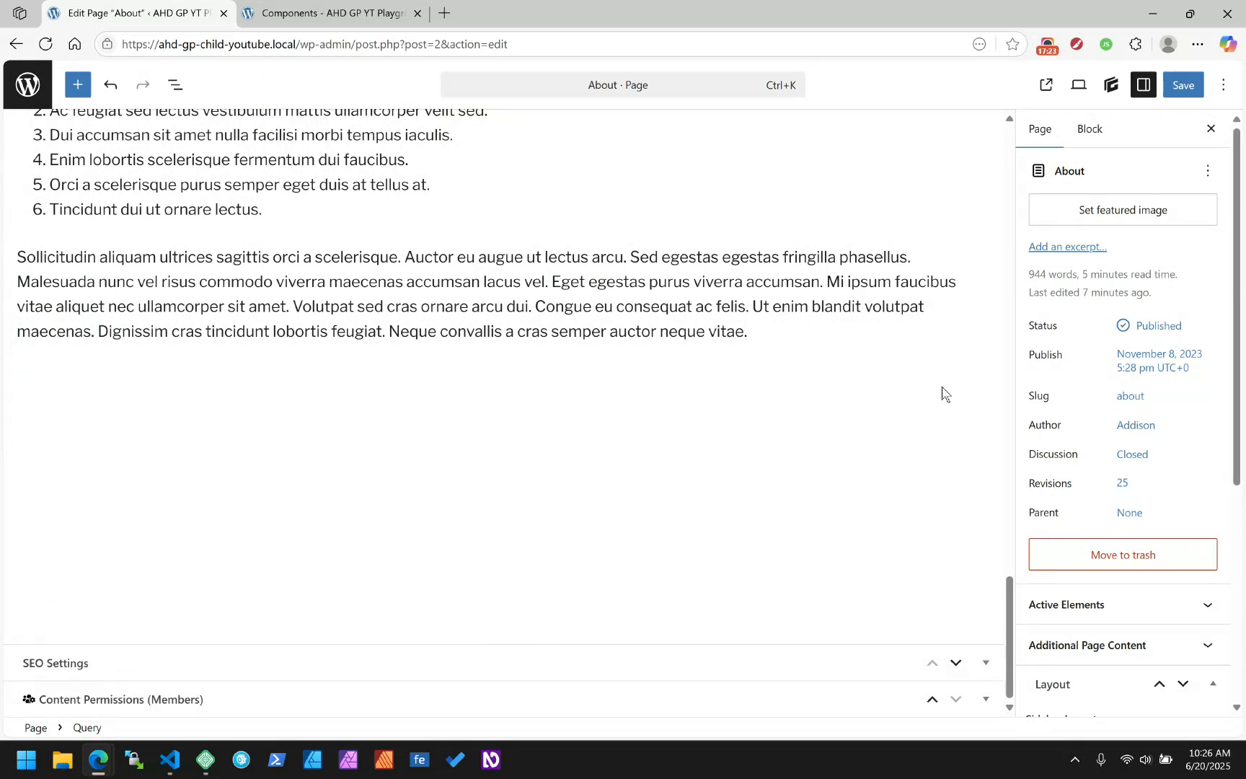
pyautogui.scroll(-5, 1061, 404)
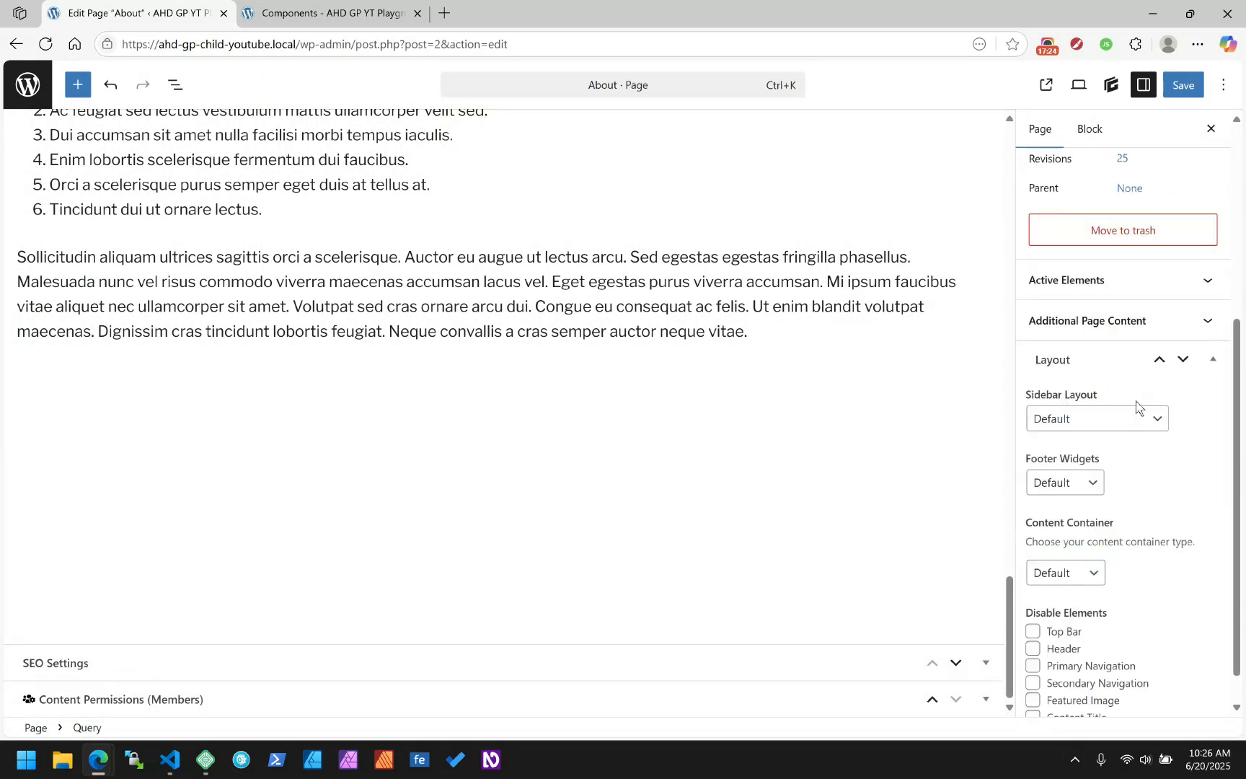
pyautogui.click(1050, 322)
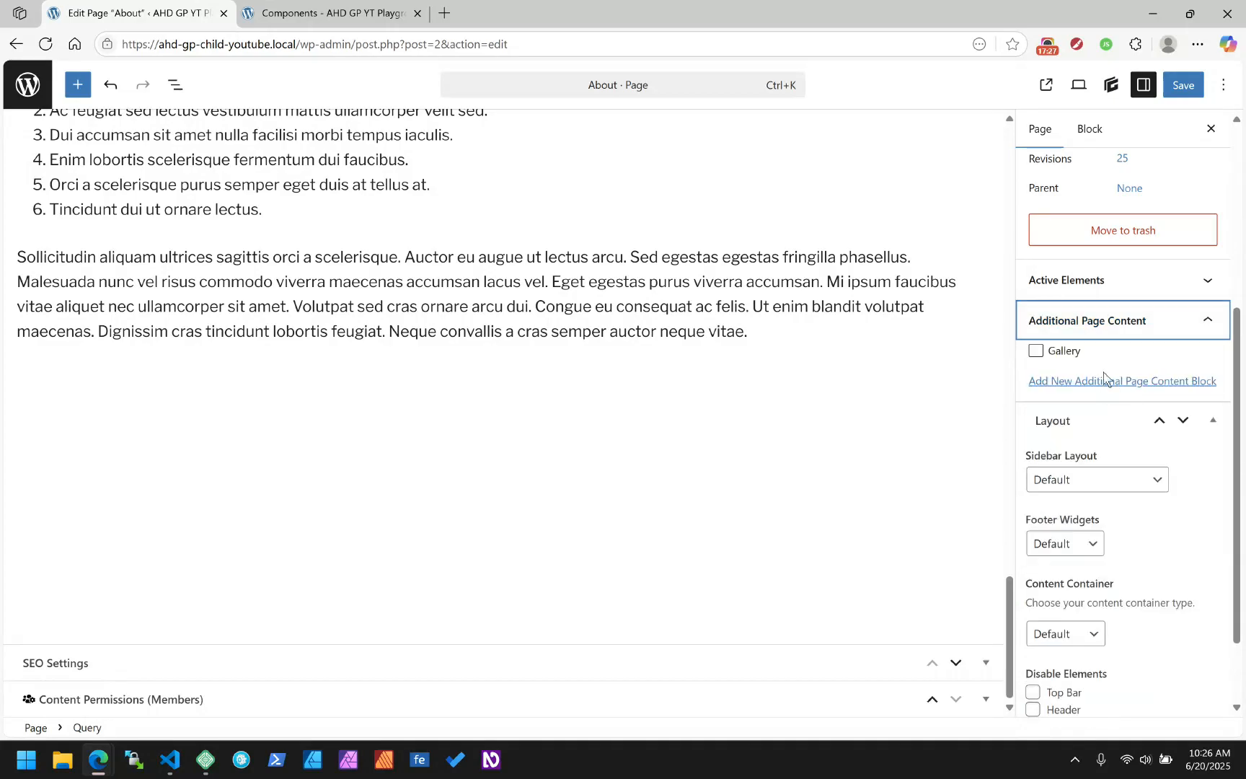
pyautogui.click(1065, 352)
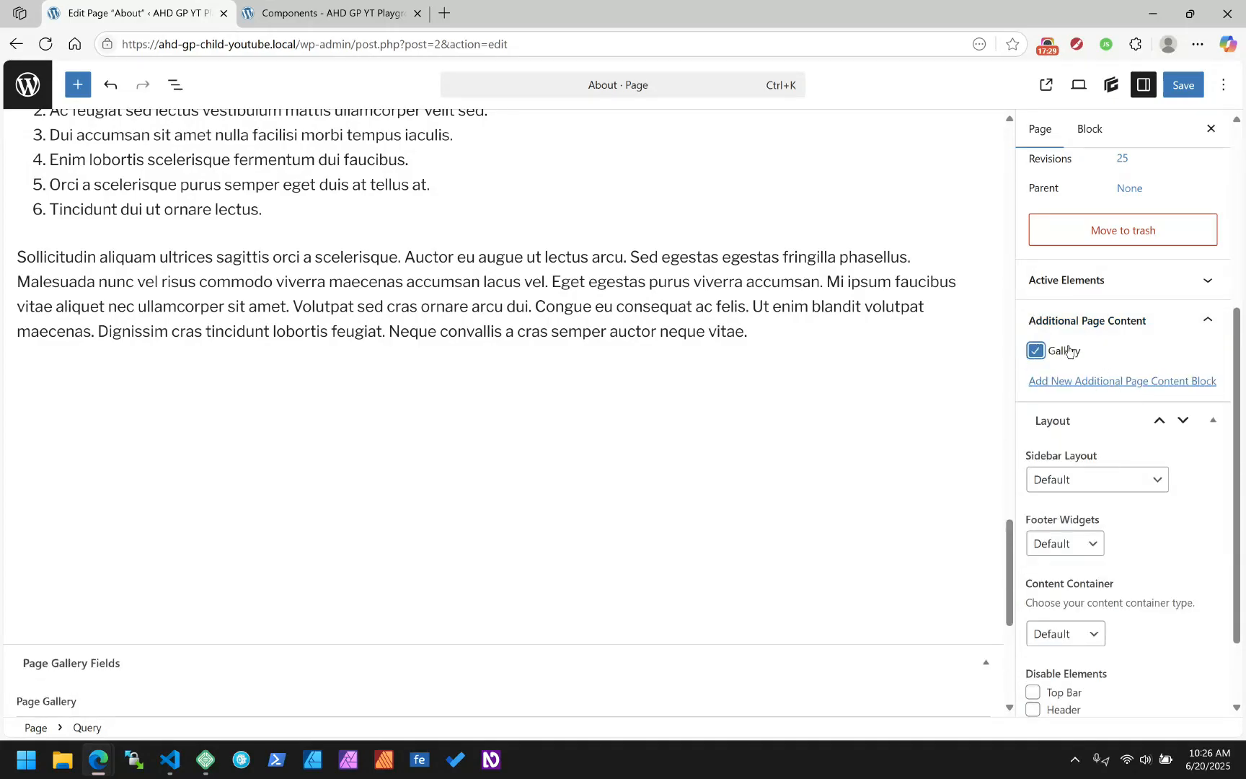
pyautogui.scroll(-5, 733, 470)
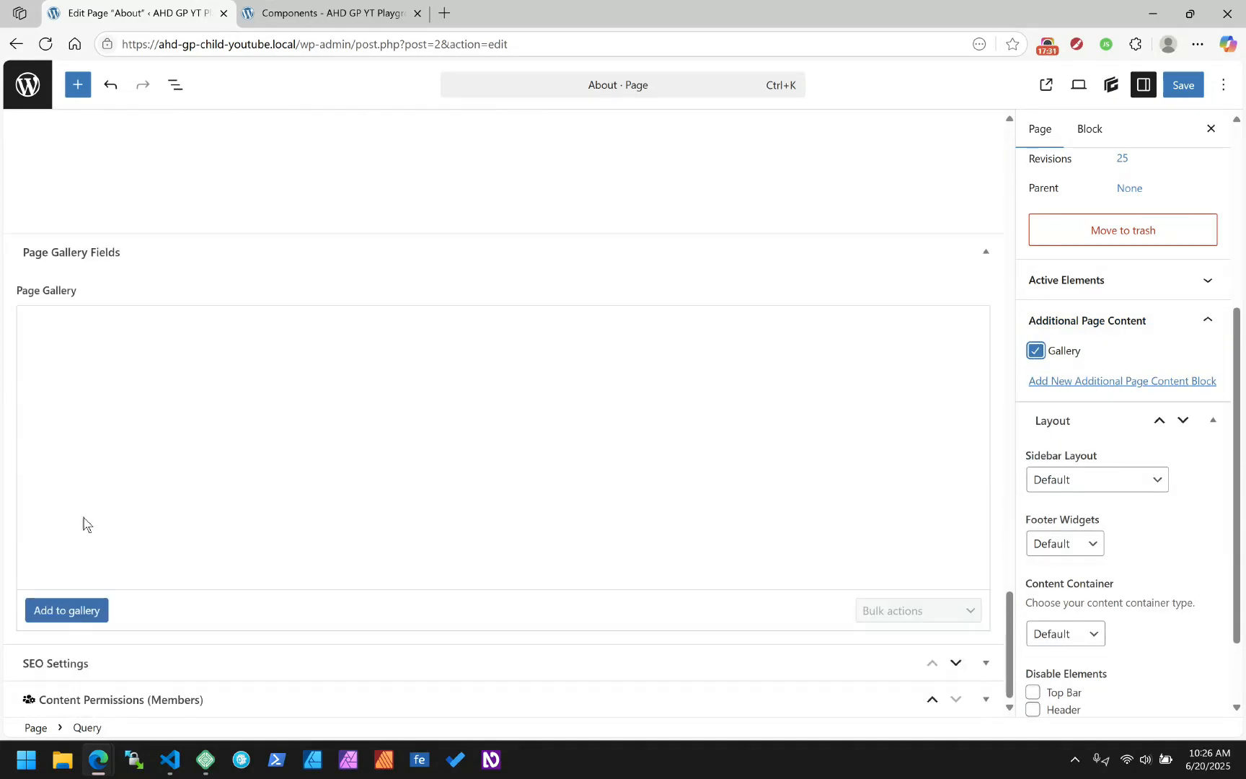
# Step: Add the first seven media library images to the page's Page Gallery field and save the page
pyautogui.click(74, 610)
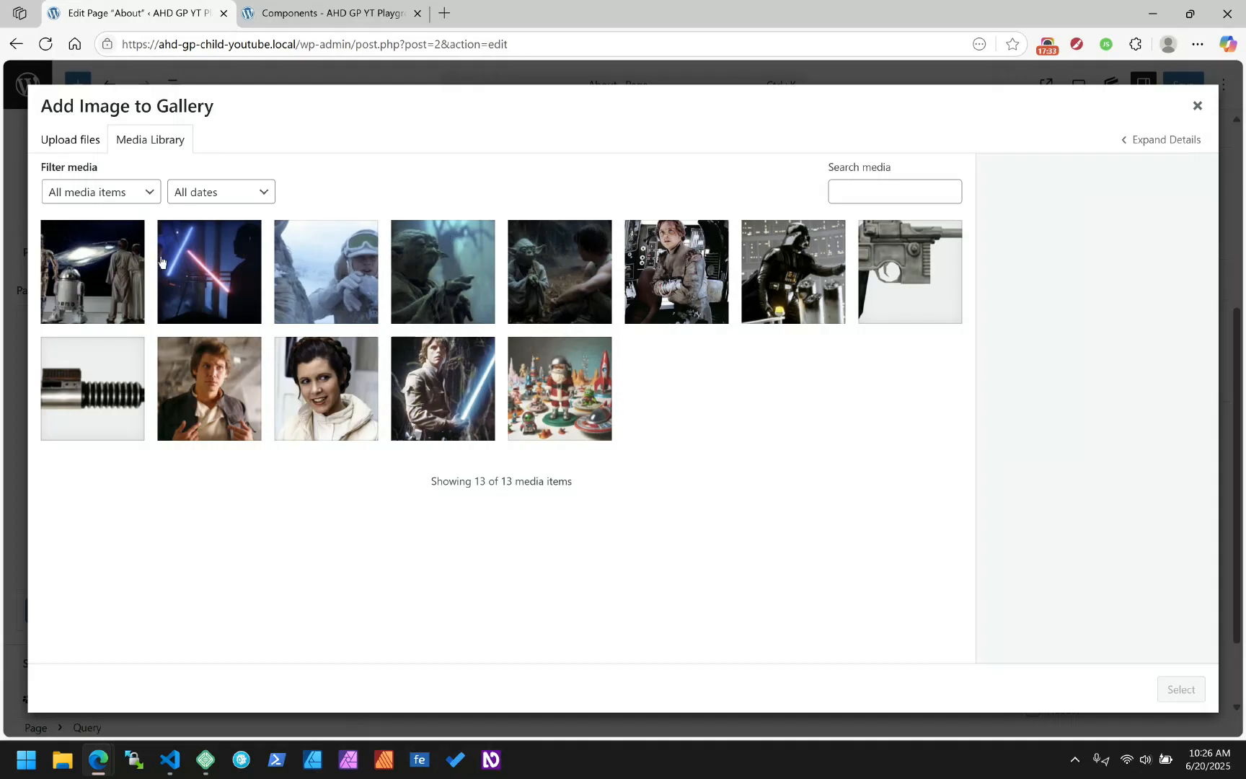
pyautogui.click(94, 272)
pyautogui.click(209, 272)
pyautogui.click(346, 272)
pyautogui.click(444, 275)
pyautogui.click(577, 277)
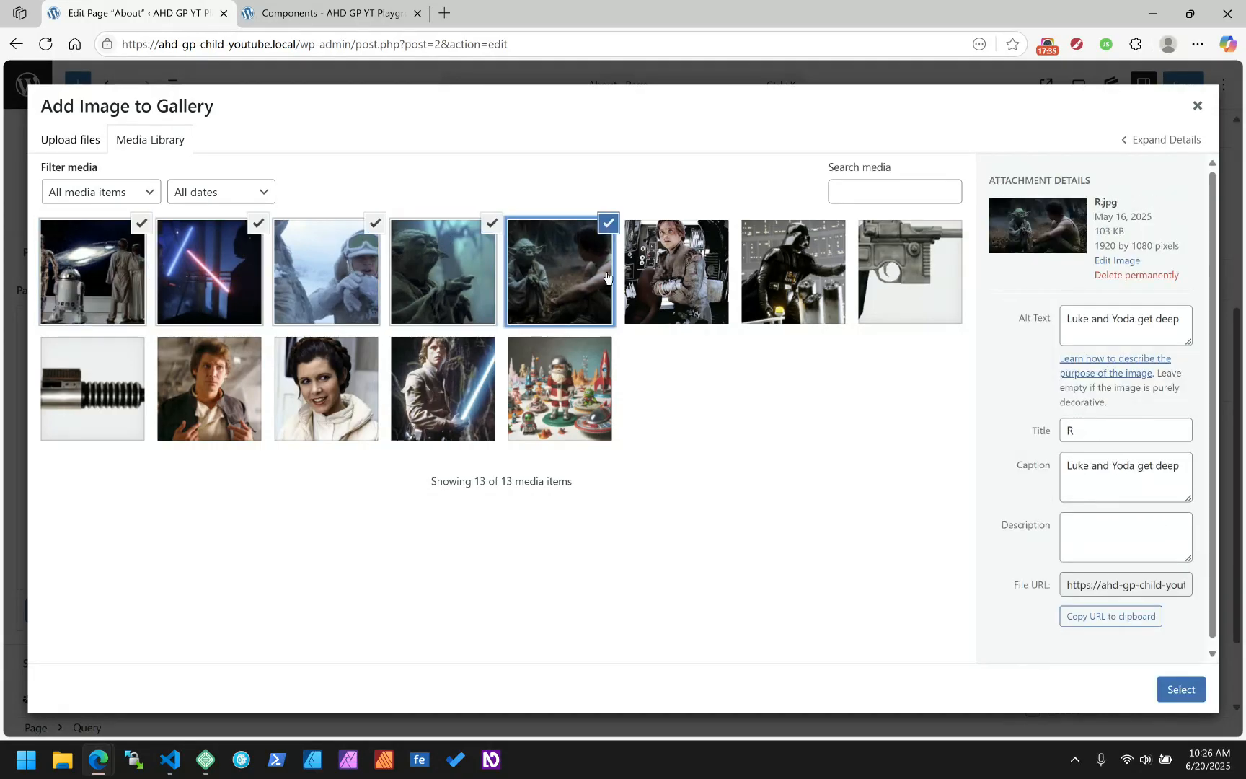
pyautogui.click(651, 282)
pyautogui.click(783, 287)
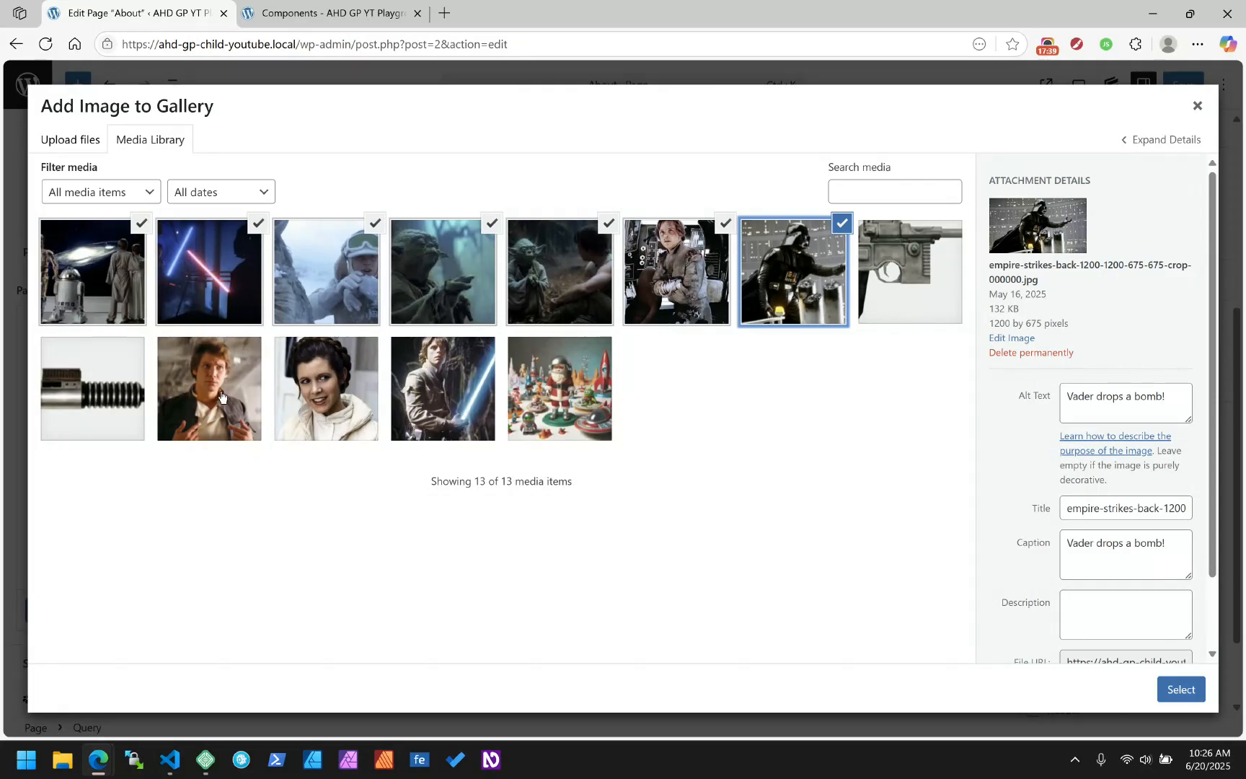
pyautogui.click(1182, 688)
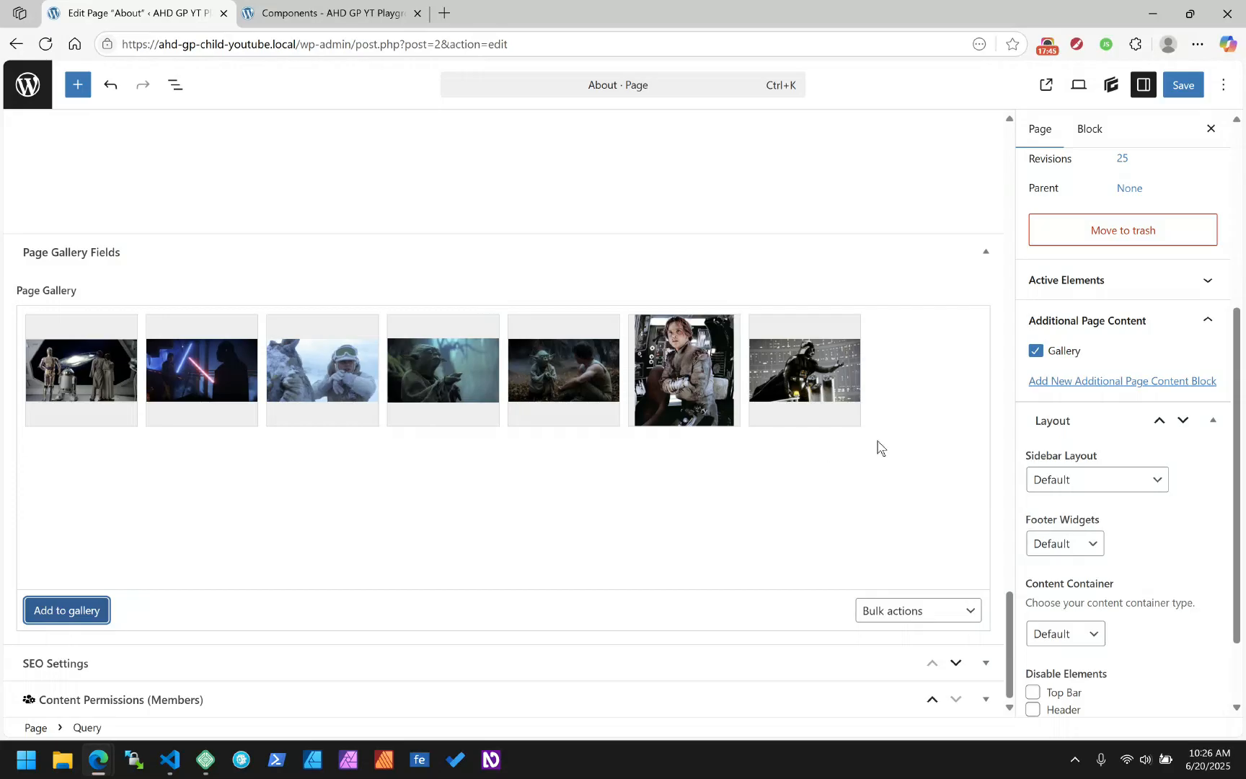
pyautogui.scroll(5, 877, 447)
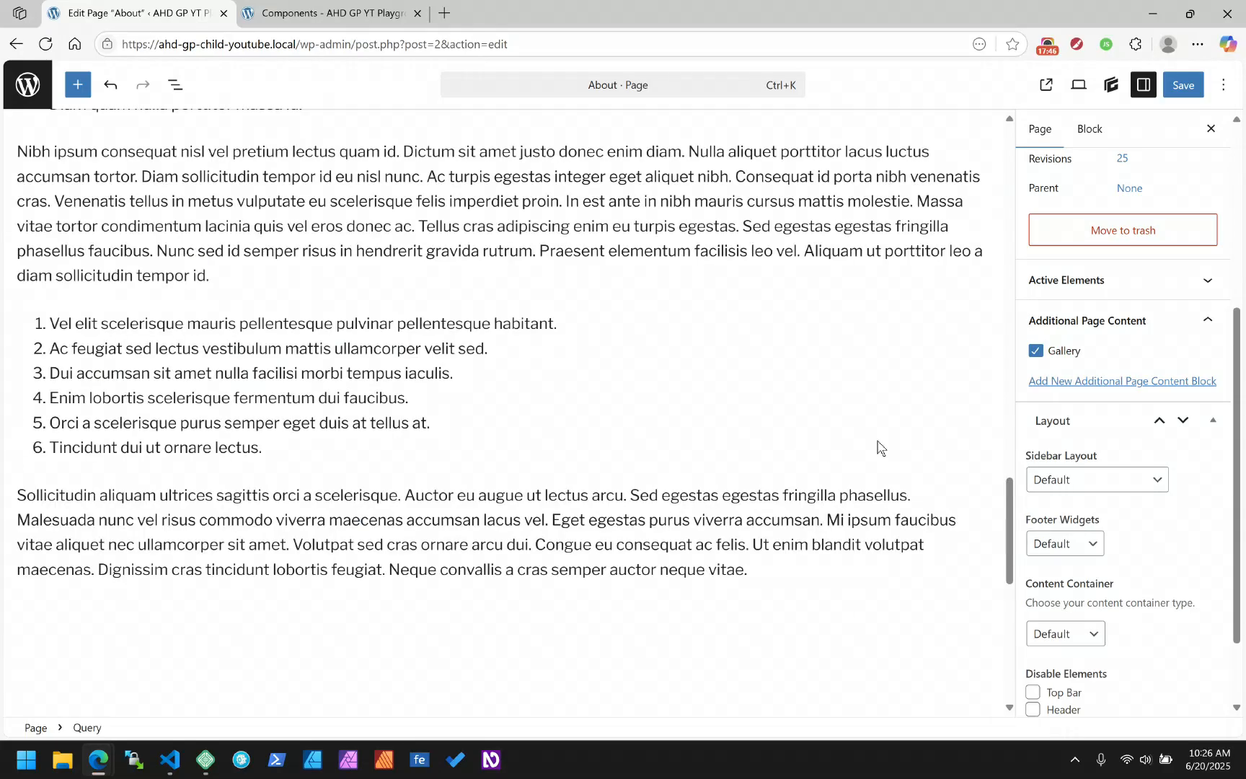
pyautogui.click(1199, 87)
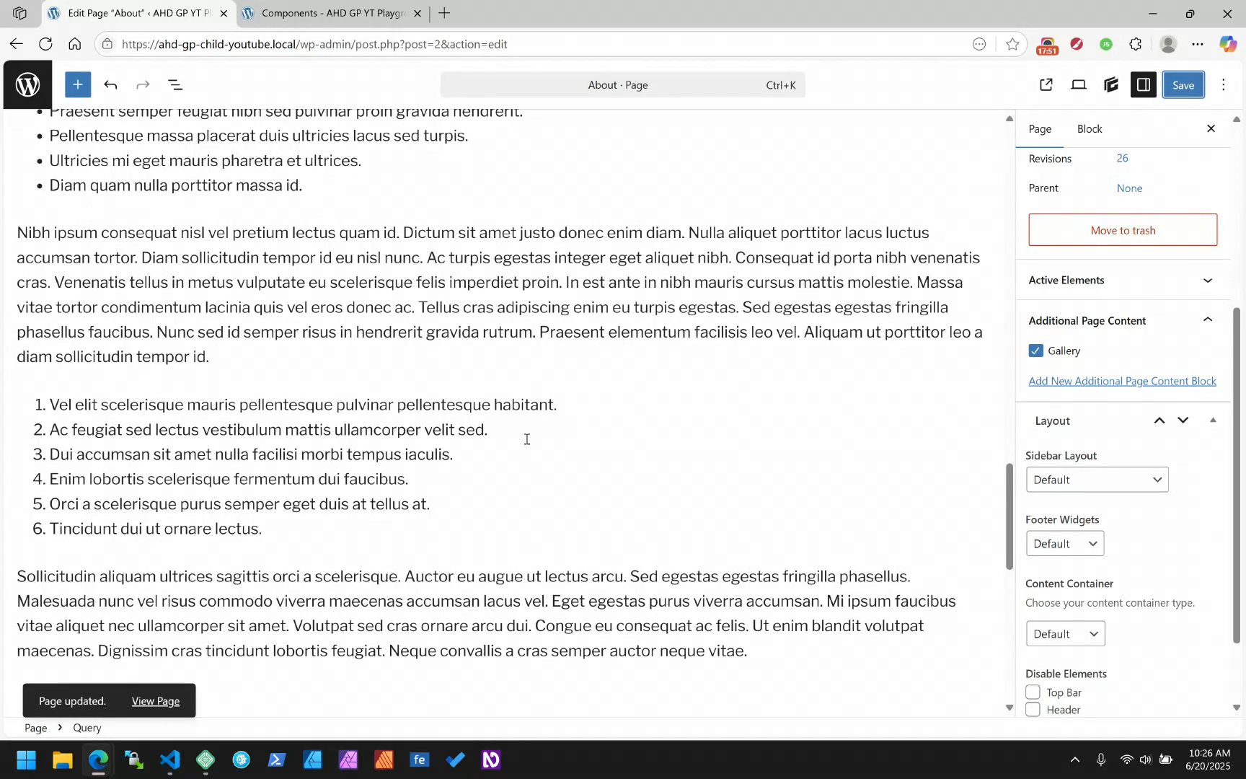
# Step: Open the live About page on the site and examine which gallery images it displays
pyautogui.scroll(-5, 526, 439)
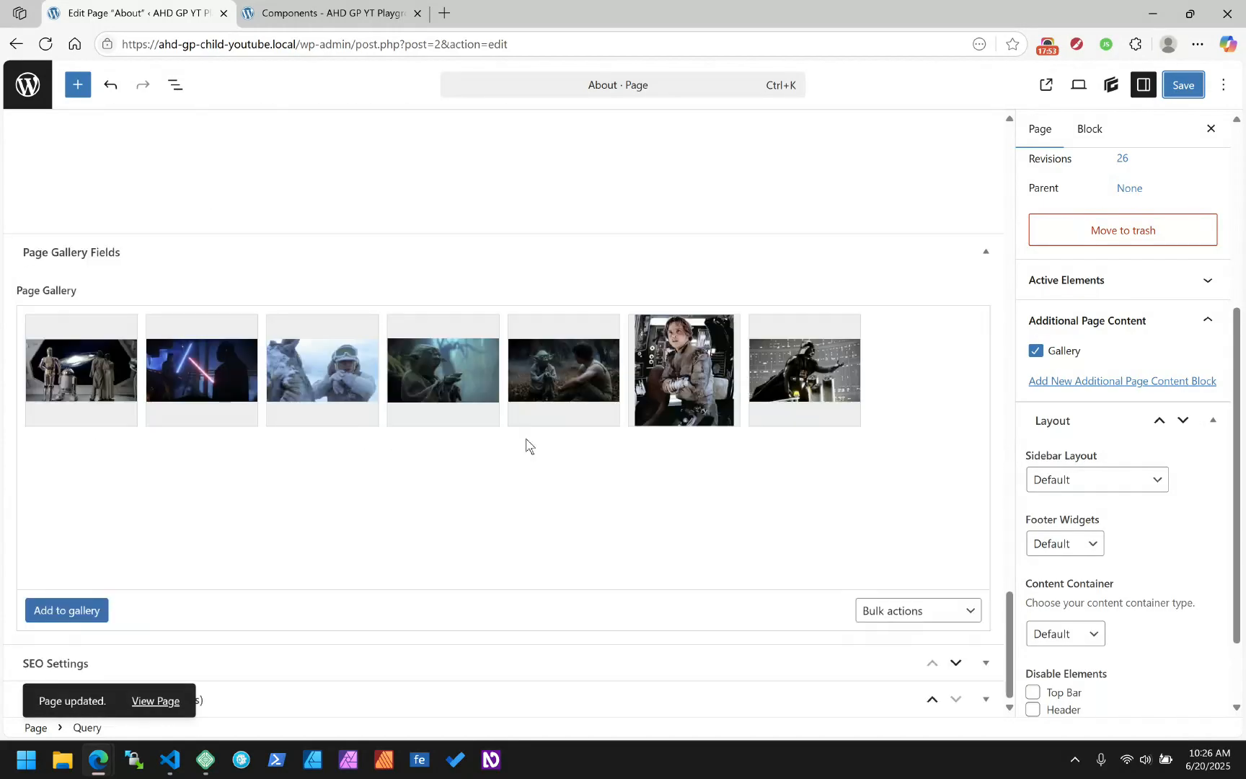
pyautogui.click(328, 11)
pyautogui.scroll(7, 620, 186)
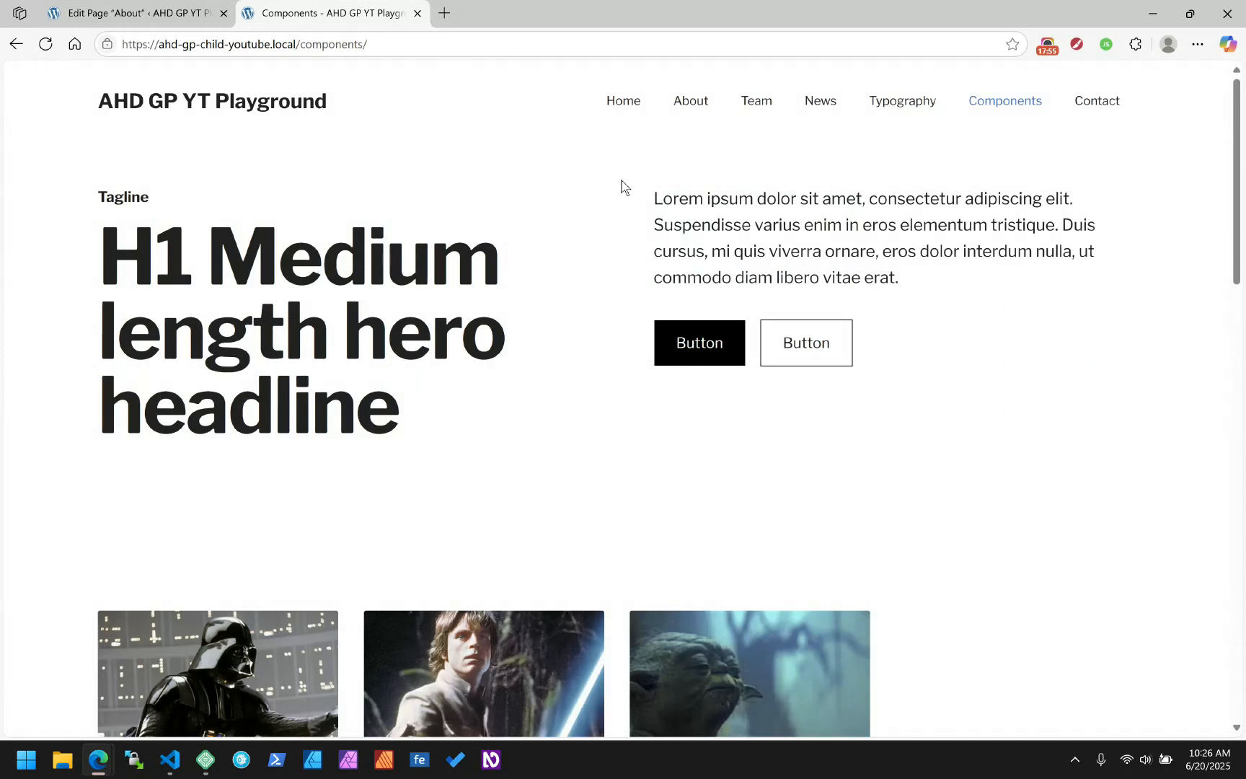
pyautogui.click(690, 101)
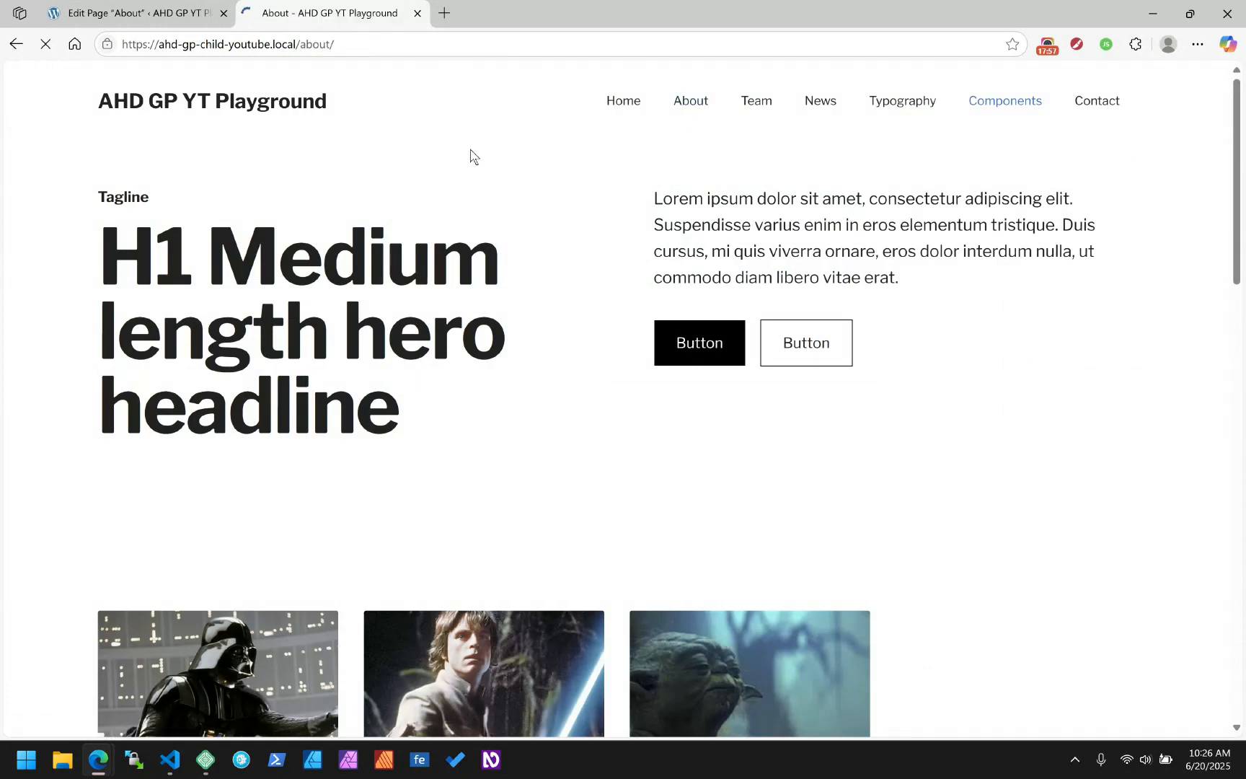
pyautogui.scroll(-3, 360, 336)
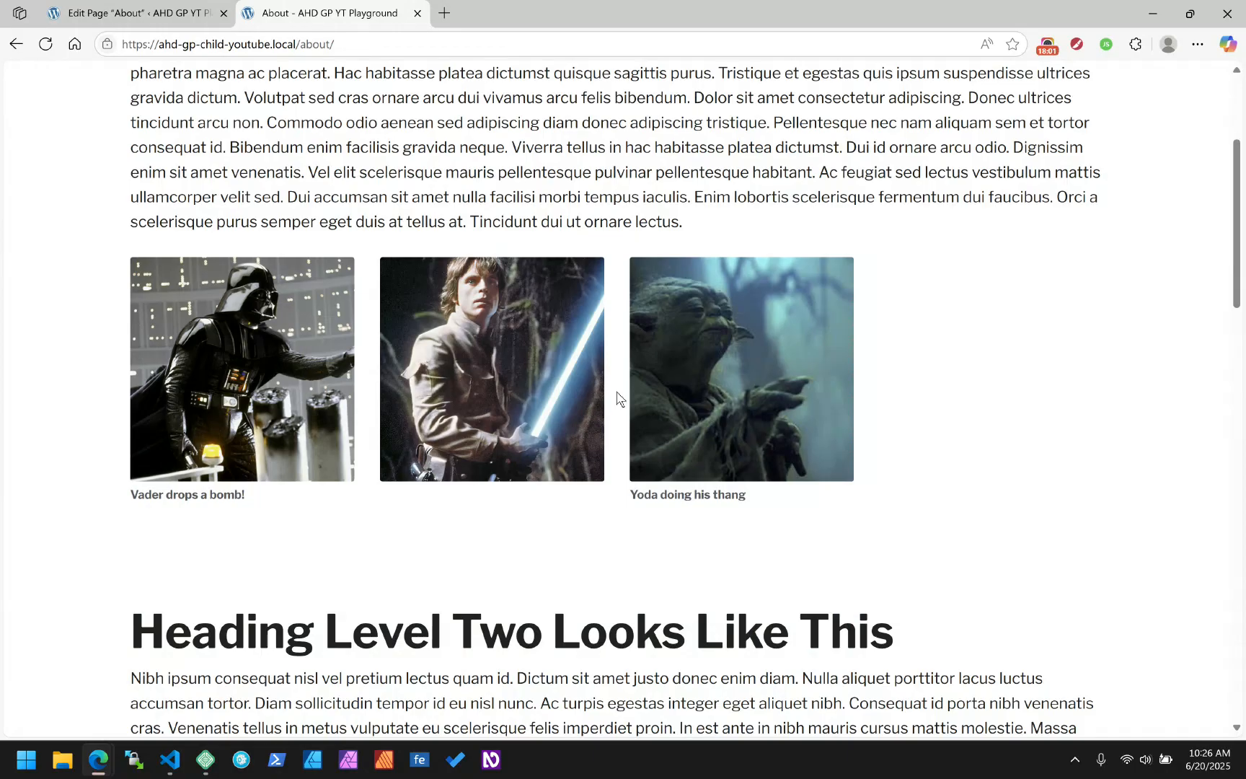
pyautogui.scroll(-20, 617, 394)
pyautogui.scroll(20, 617, 393)
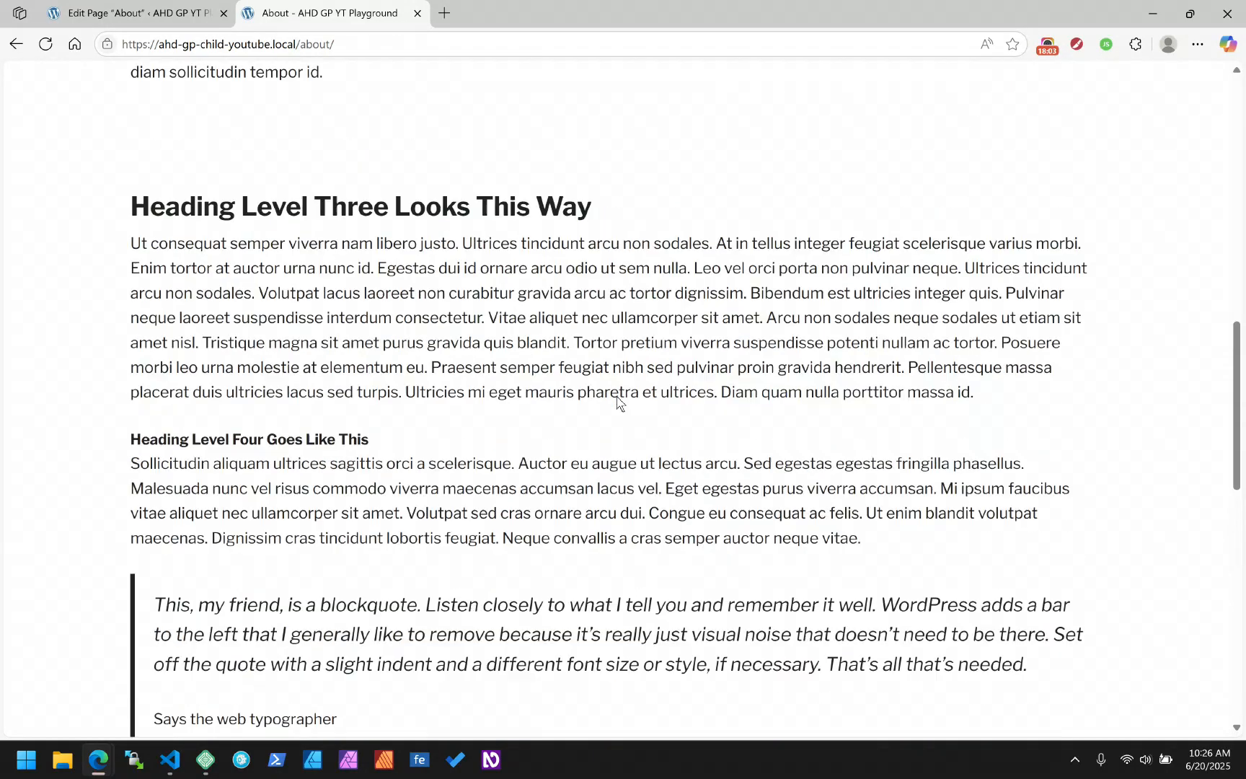
# Step: Back in the About page editor, rename the ESB Gallery of Jedis query block to Current Page Gallery
pyautogui.click(141, 11)
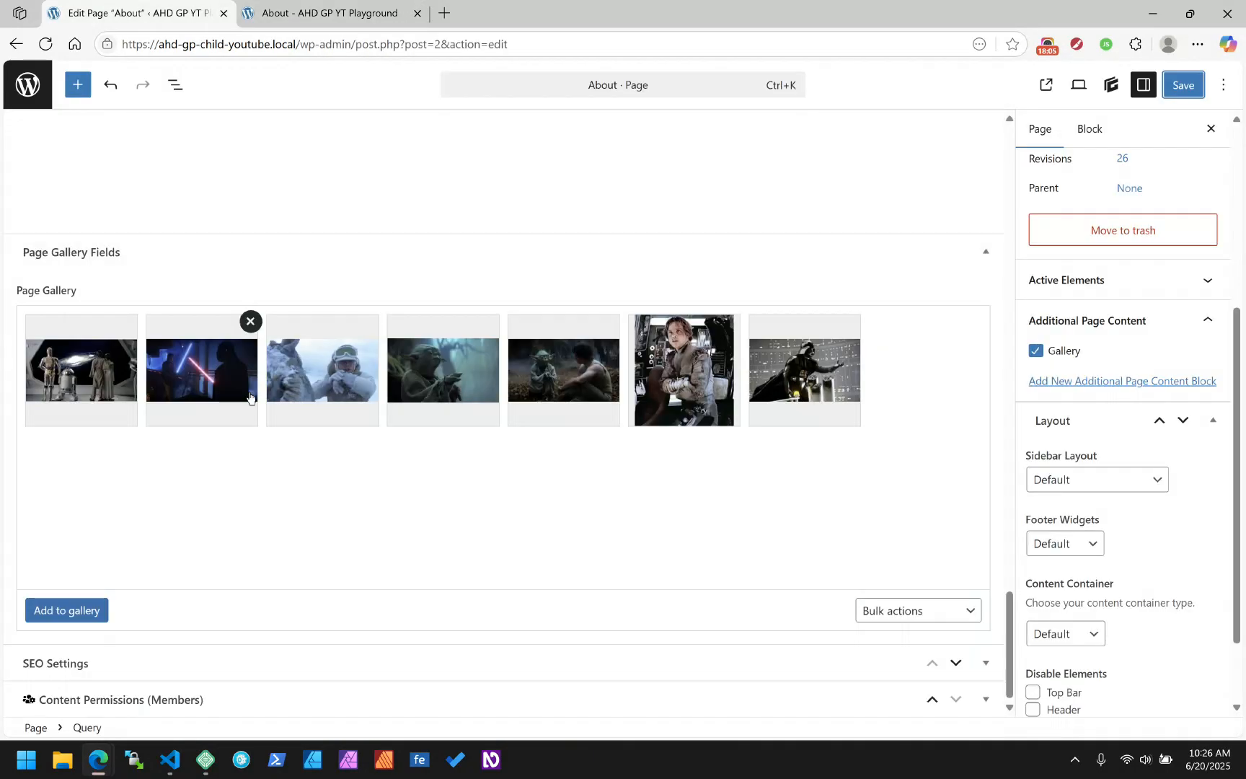
pyautogui.scroll(5, 249, 397)
pyautogui.scroll(15, 248, 397)
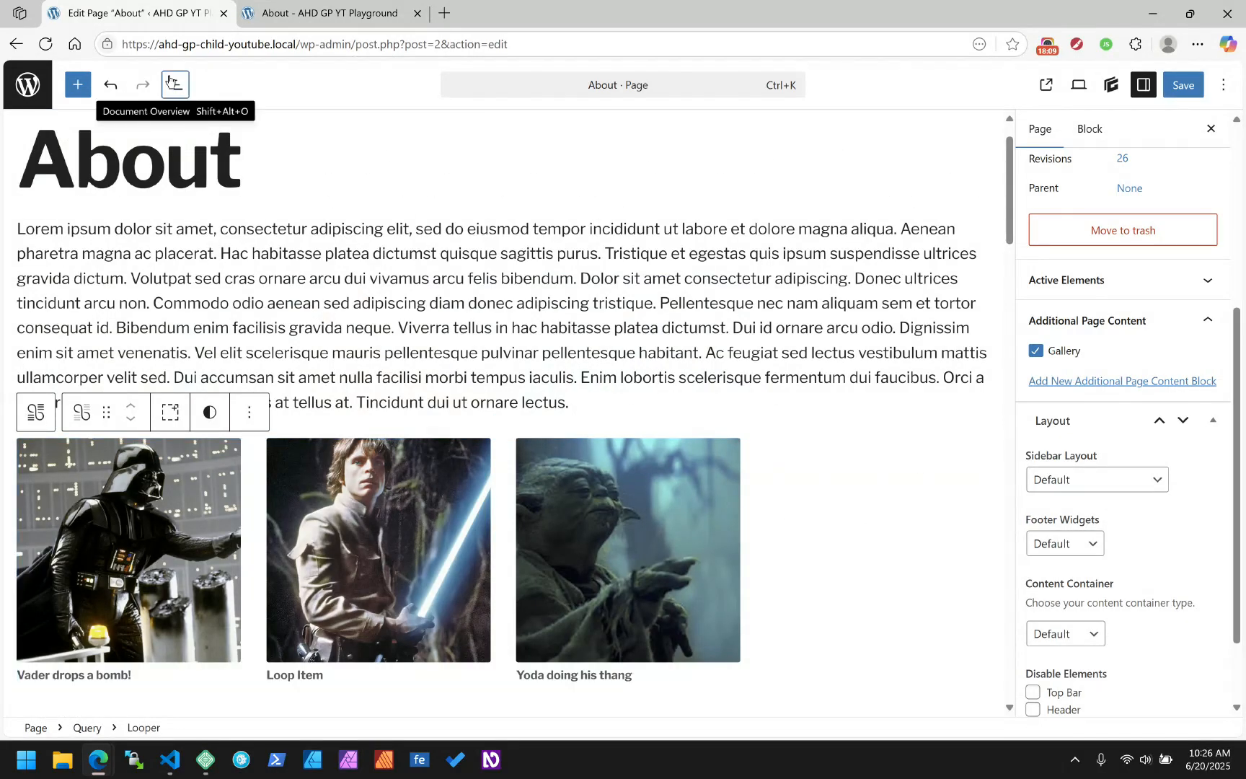
pyautogui.click(176, 84)
pyautogui.click(114, 191)
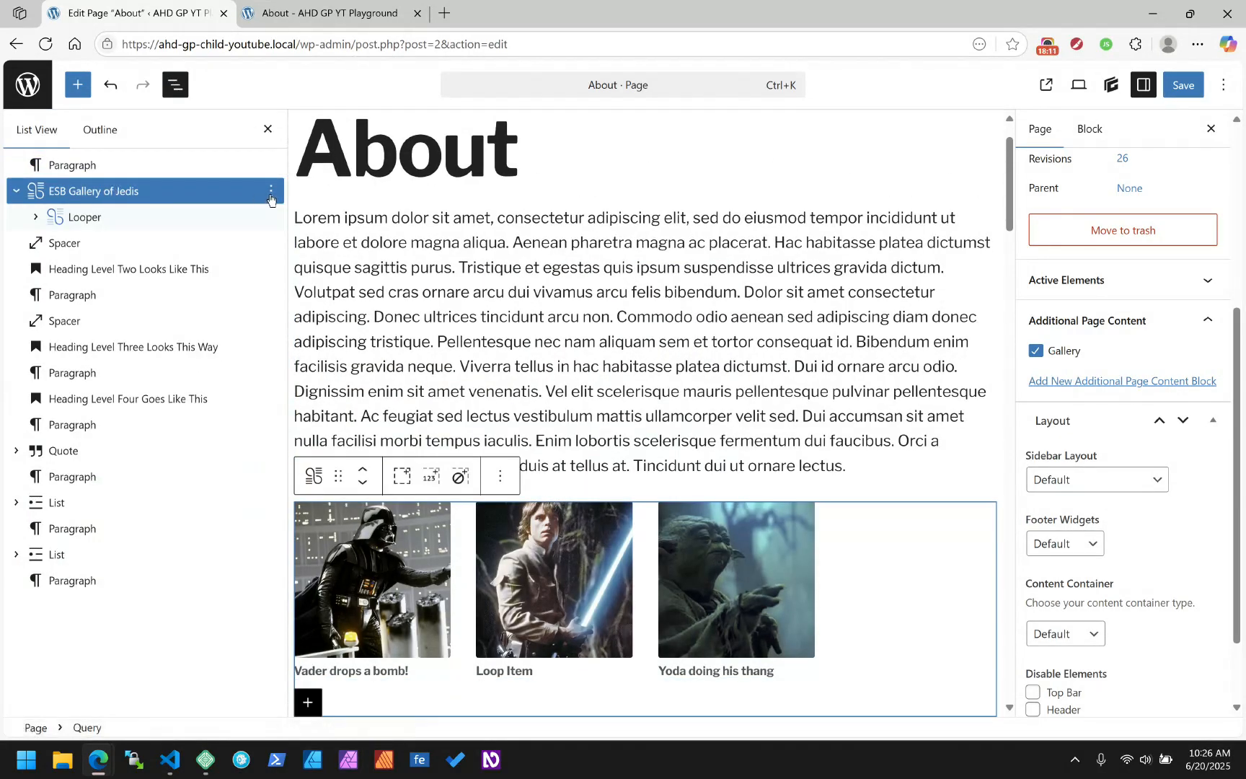
pyautogui.click(272, 196)
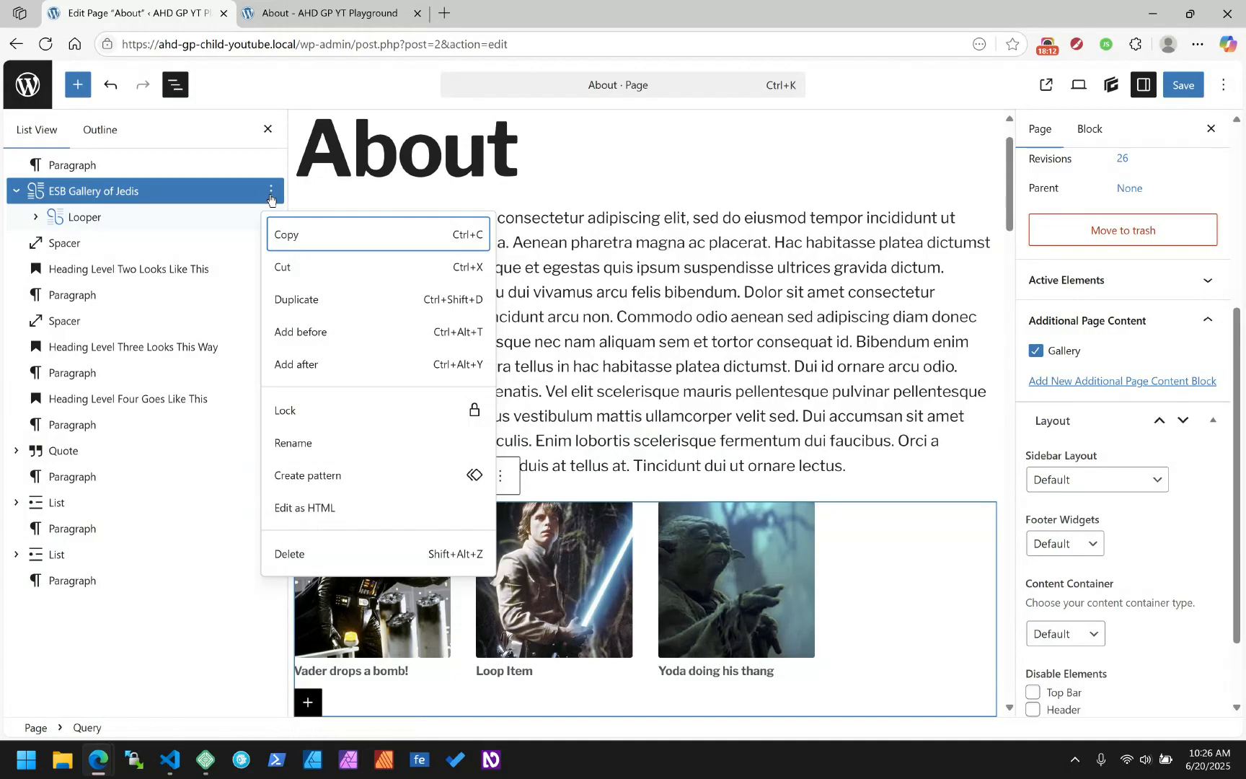
pyautogui.click(311, 446)
pyautogui.write('Current Page Gallery')
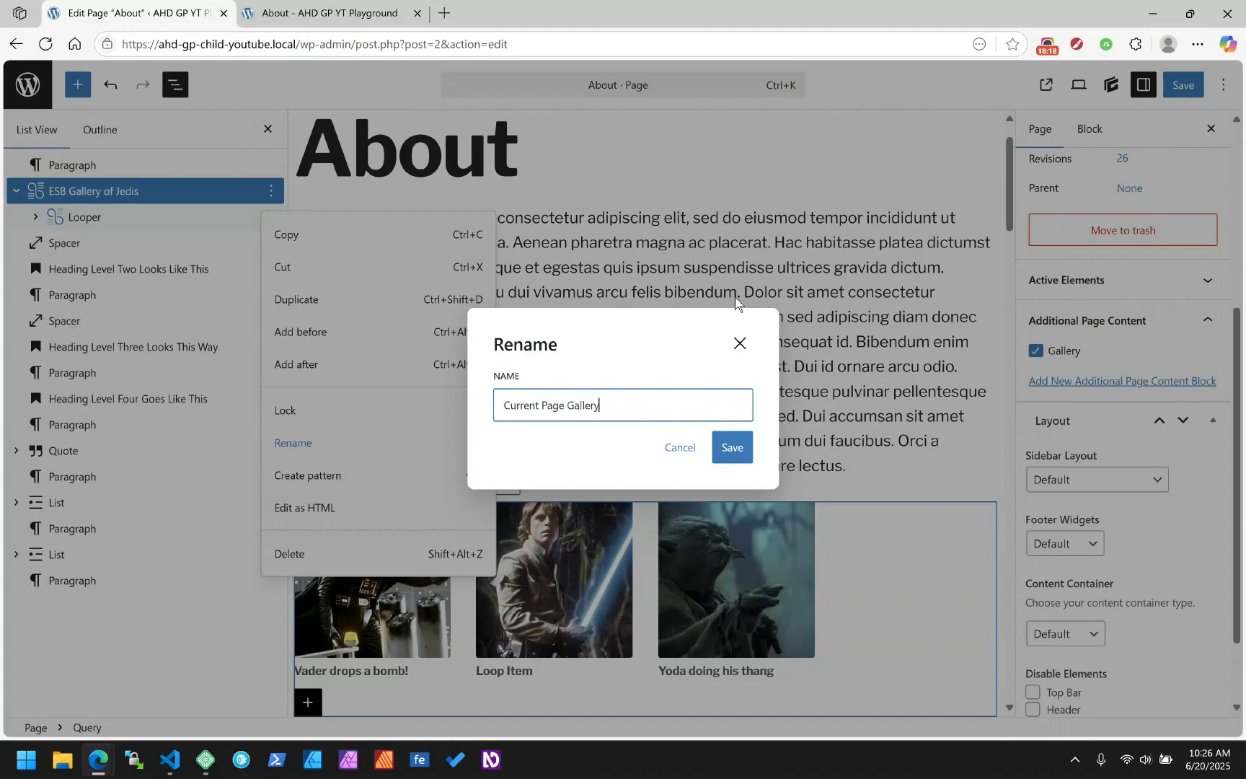
pyautogui.press('Return')
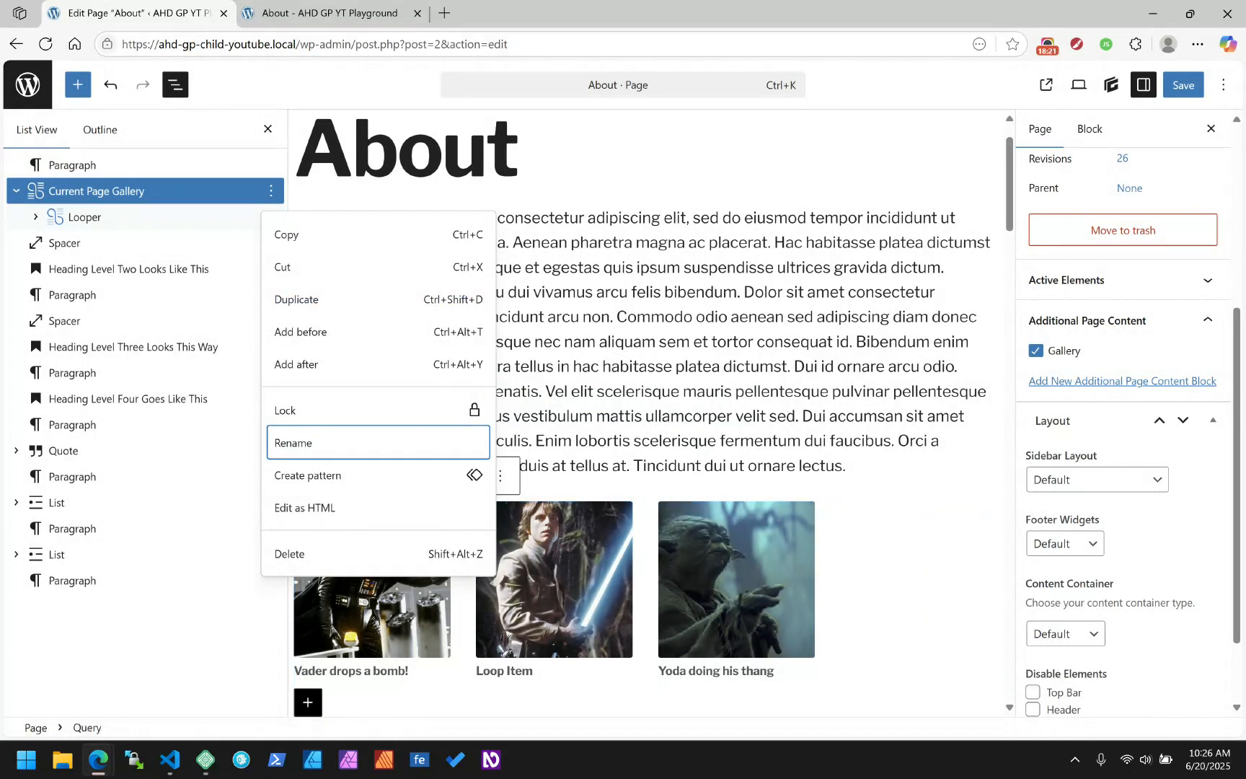
pyautogui.scroll(-15, 645, 403)
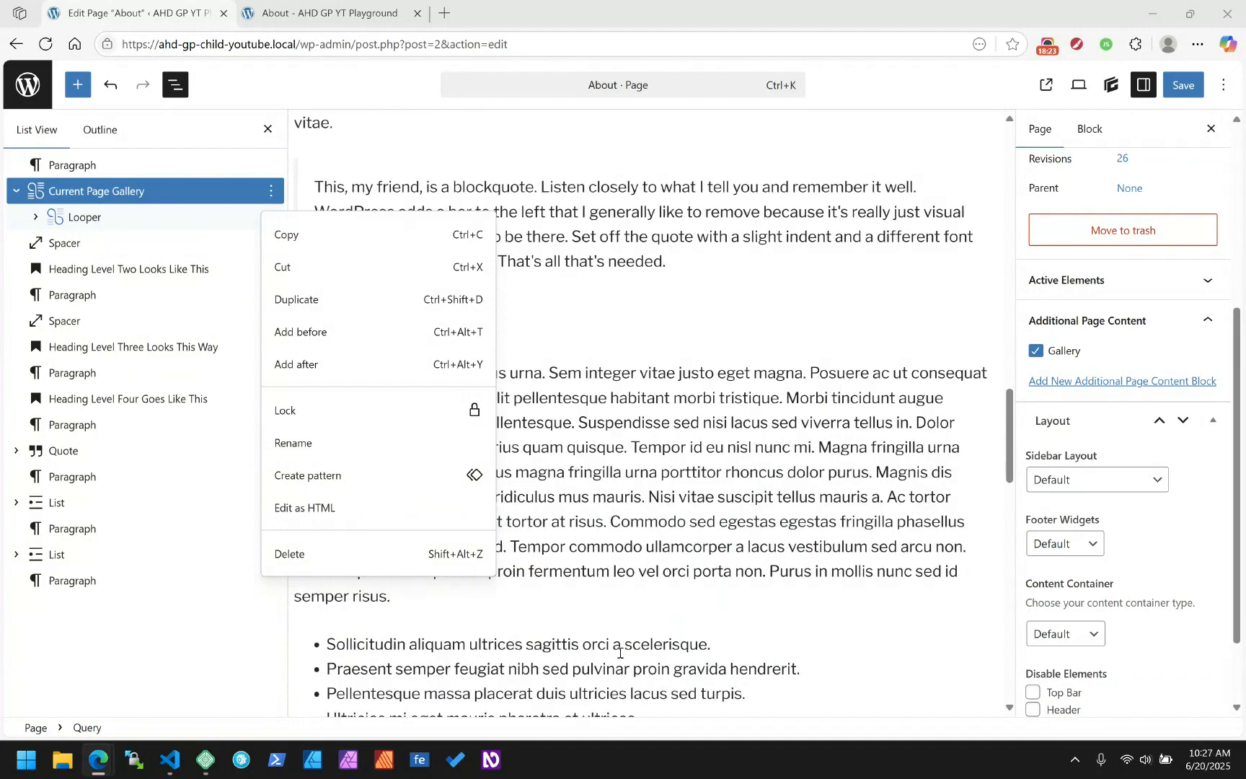
pyautogui.click(689, 505)
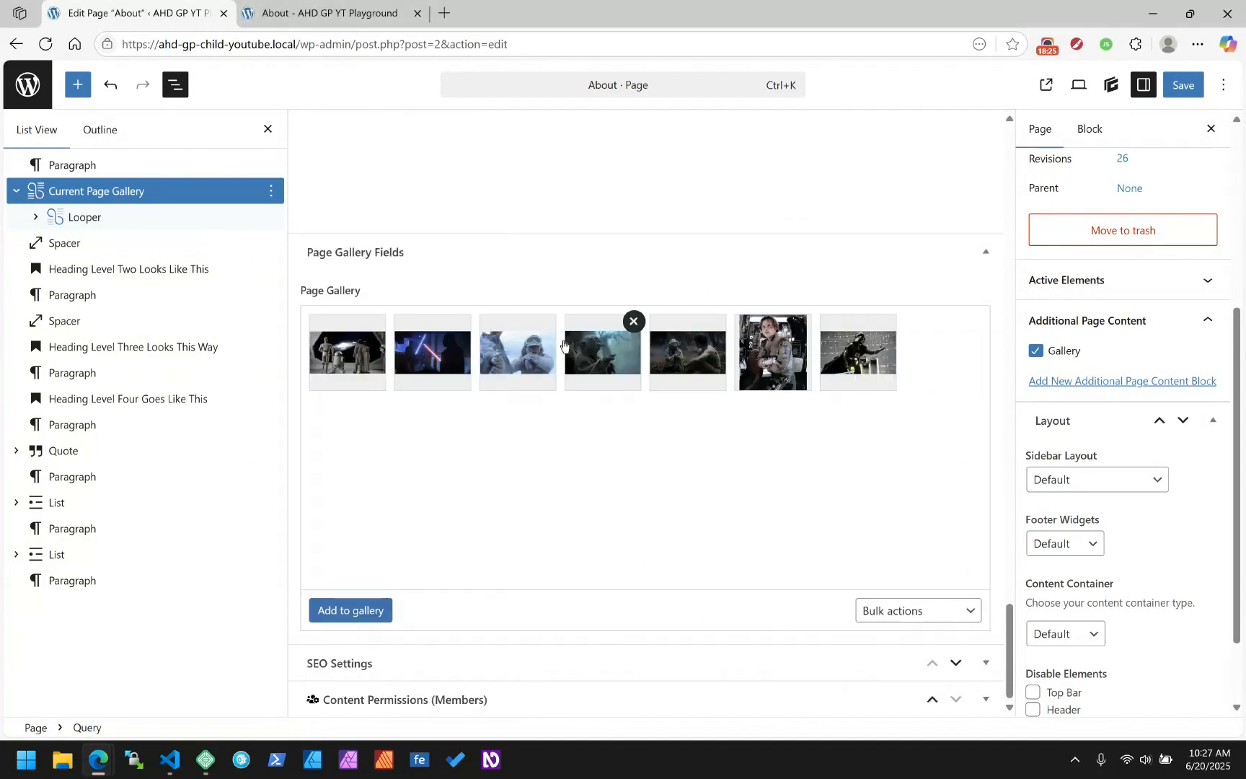
pyautogui.scroll(10, 754, 339)
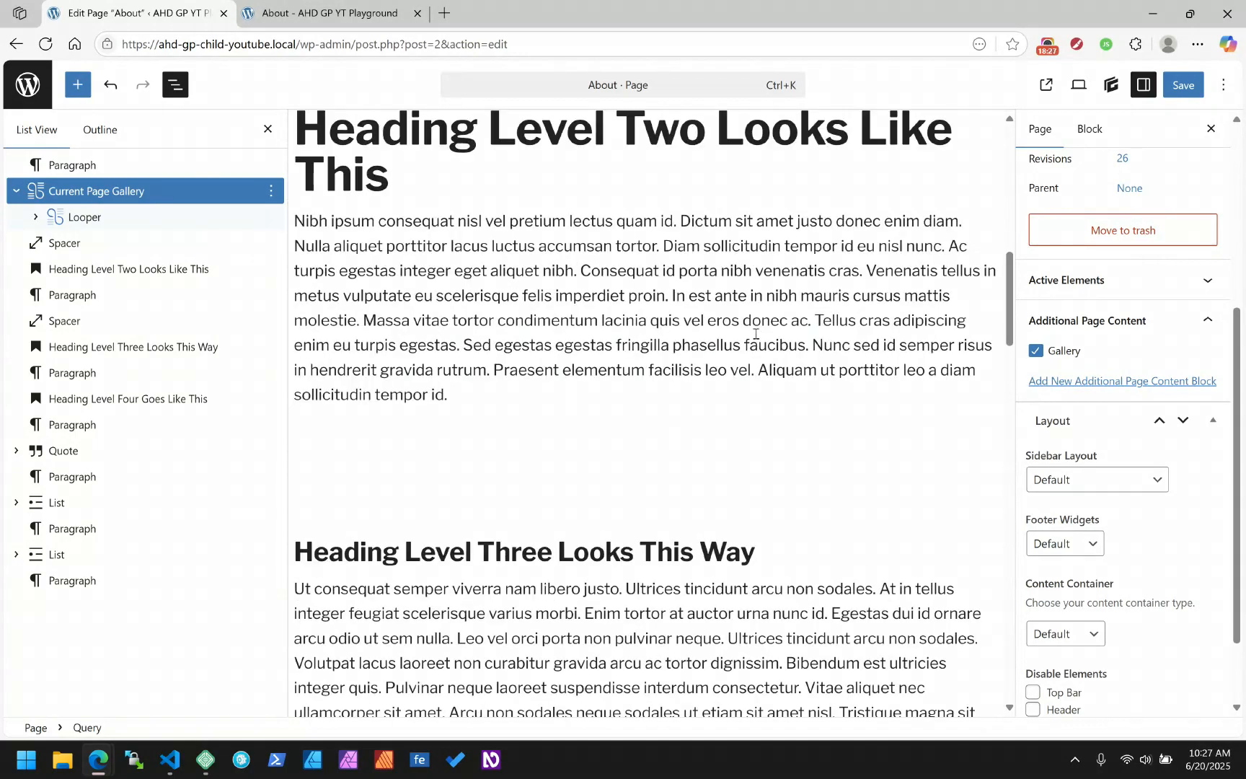
pyautogui.scroll(9, 755, 333)
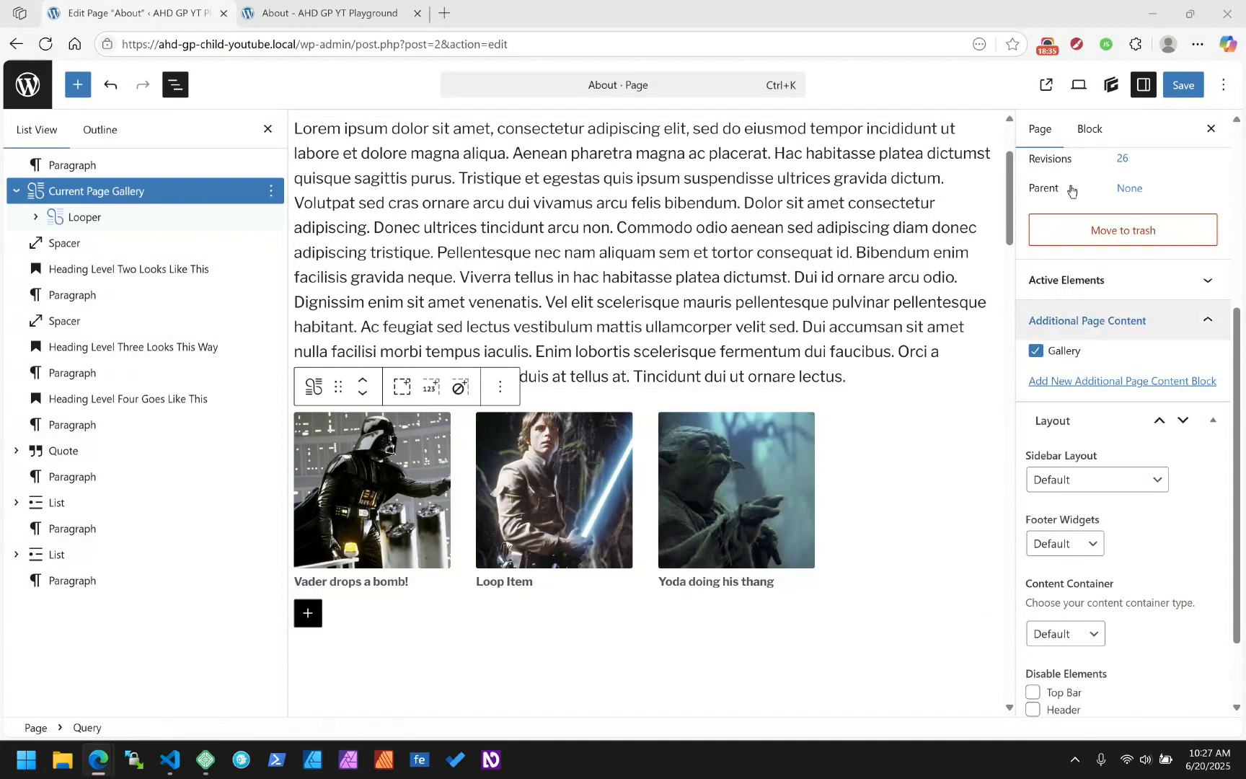
# Step: Set the Current Page Gallery query block to loop over the Current Post with the page_gallery meta key
pyautogui.click(1089, 129)
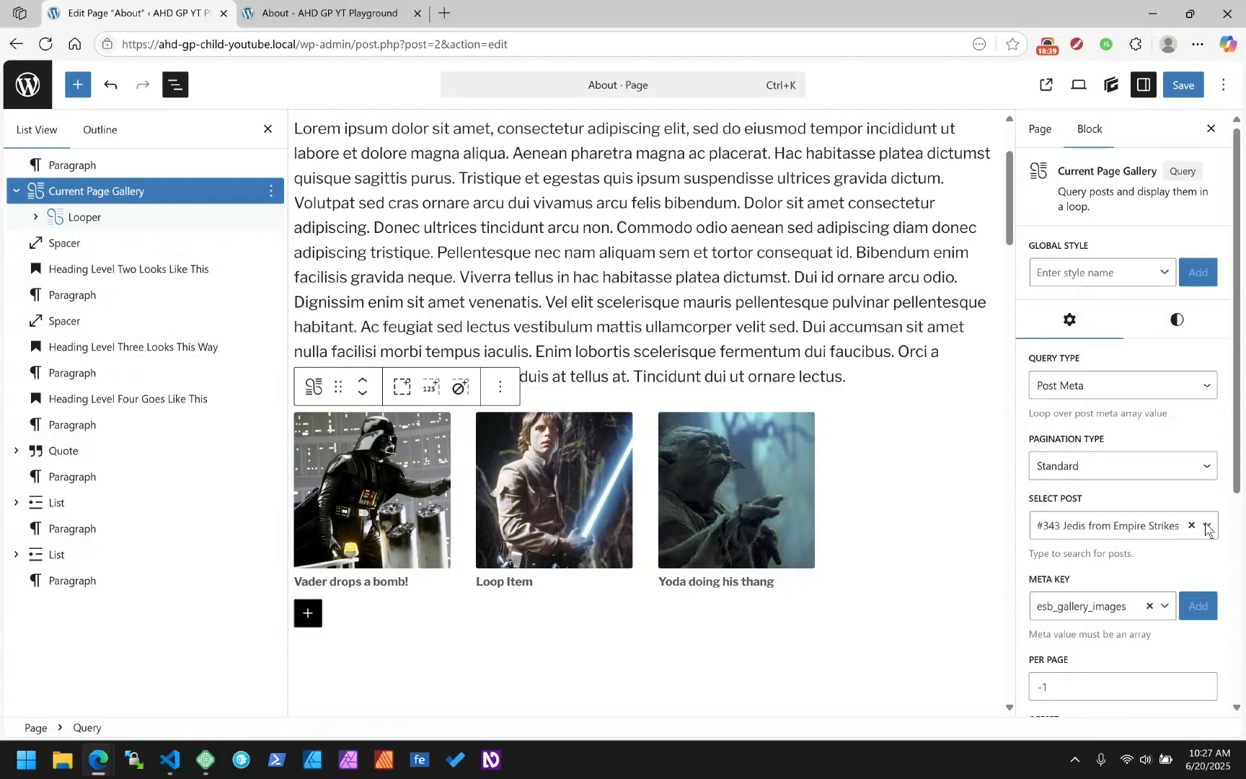
pyautogui.click(1207, 530)
pyautogui.click(1092, 585)
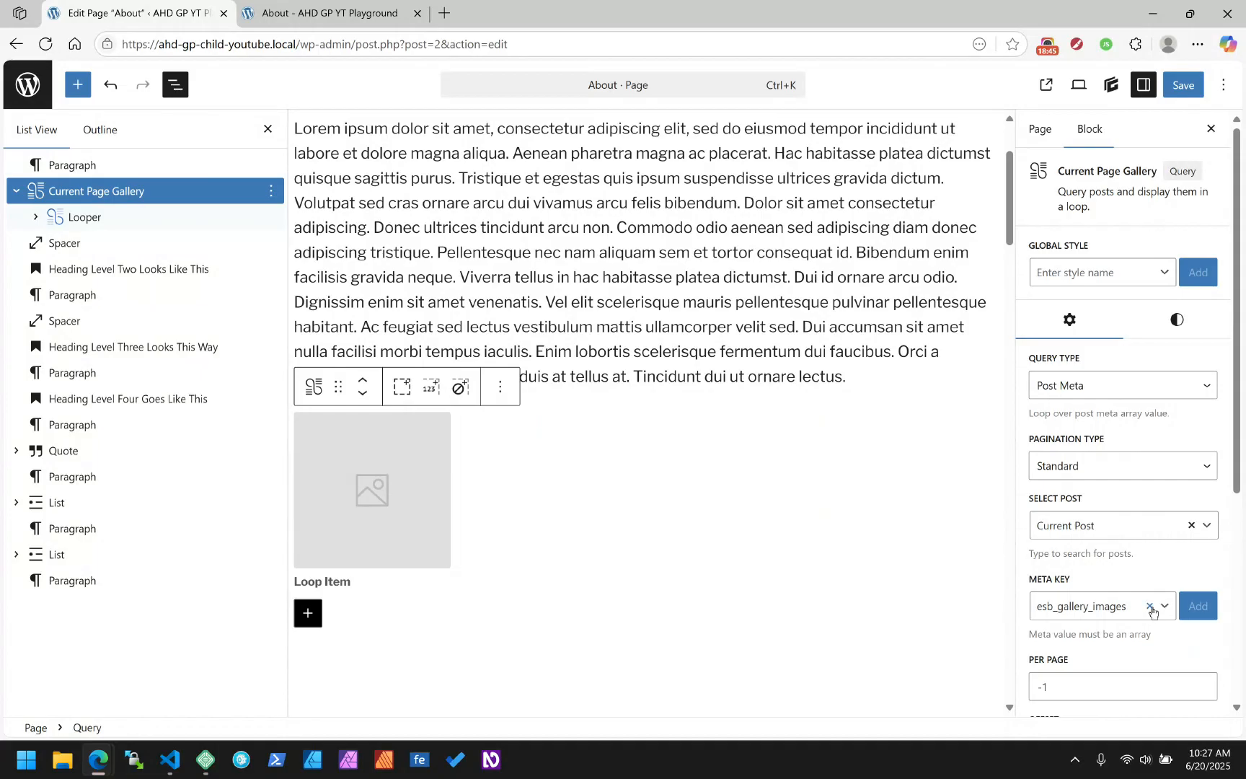
pyautogui.click(1149, 607)
pyautogui.click(1085, 607)
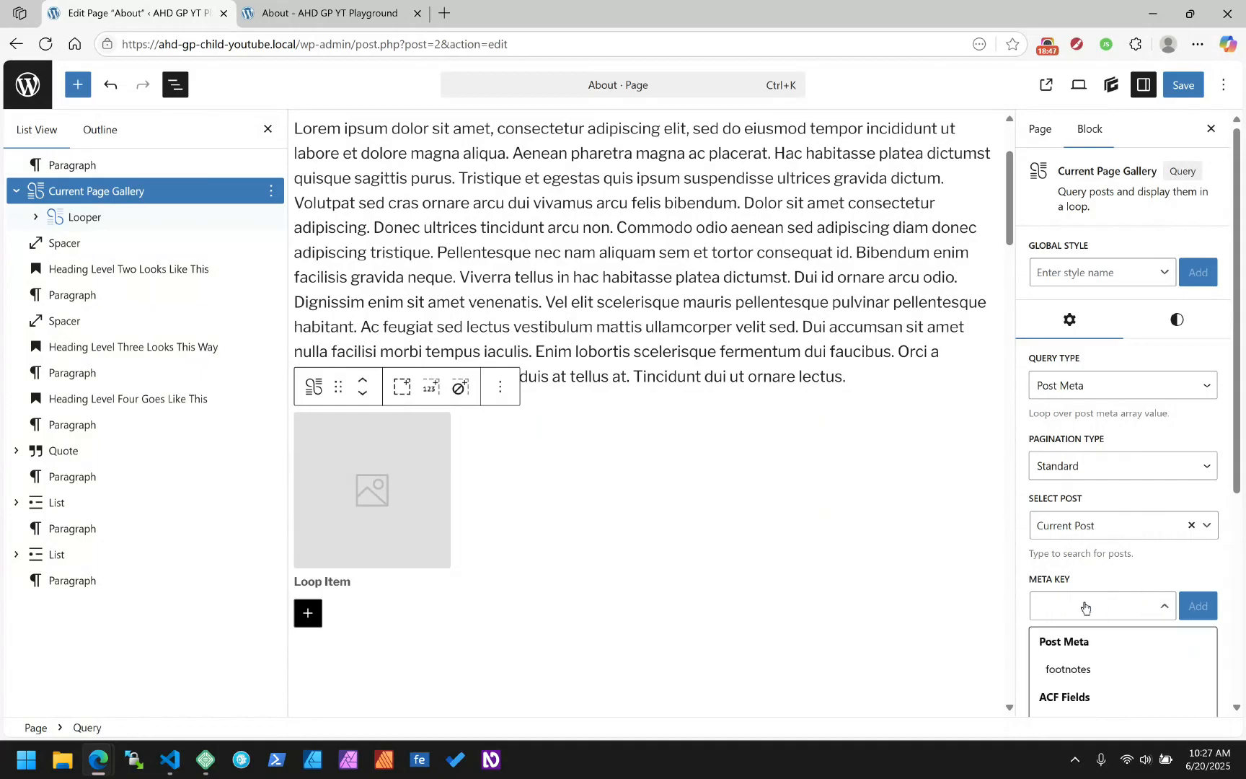
pyautogui.scroll(-5, 1085, 607)
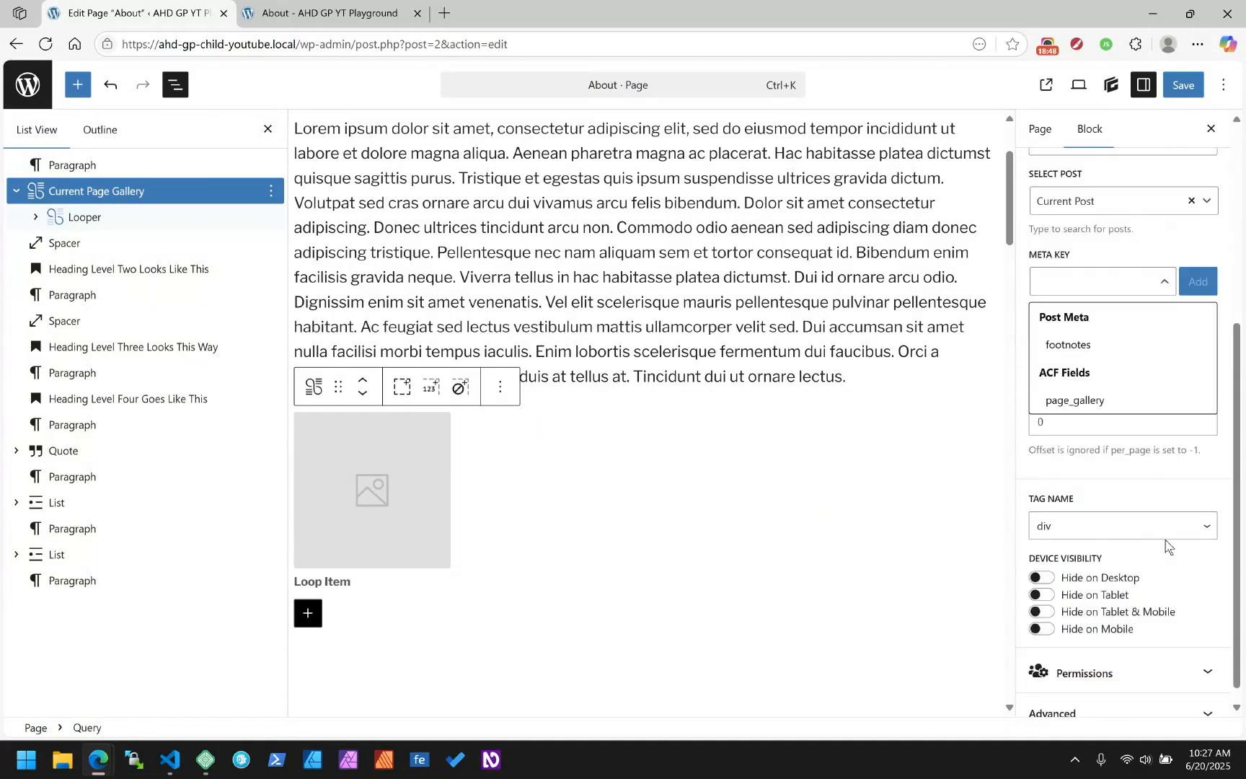
pyautogui.click(1093, 402)
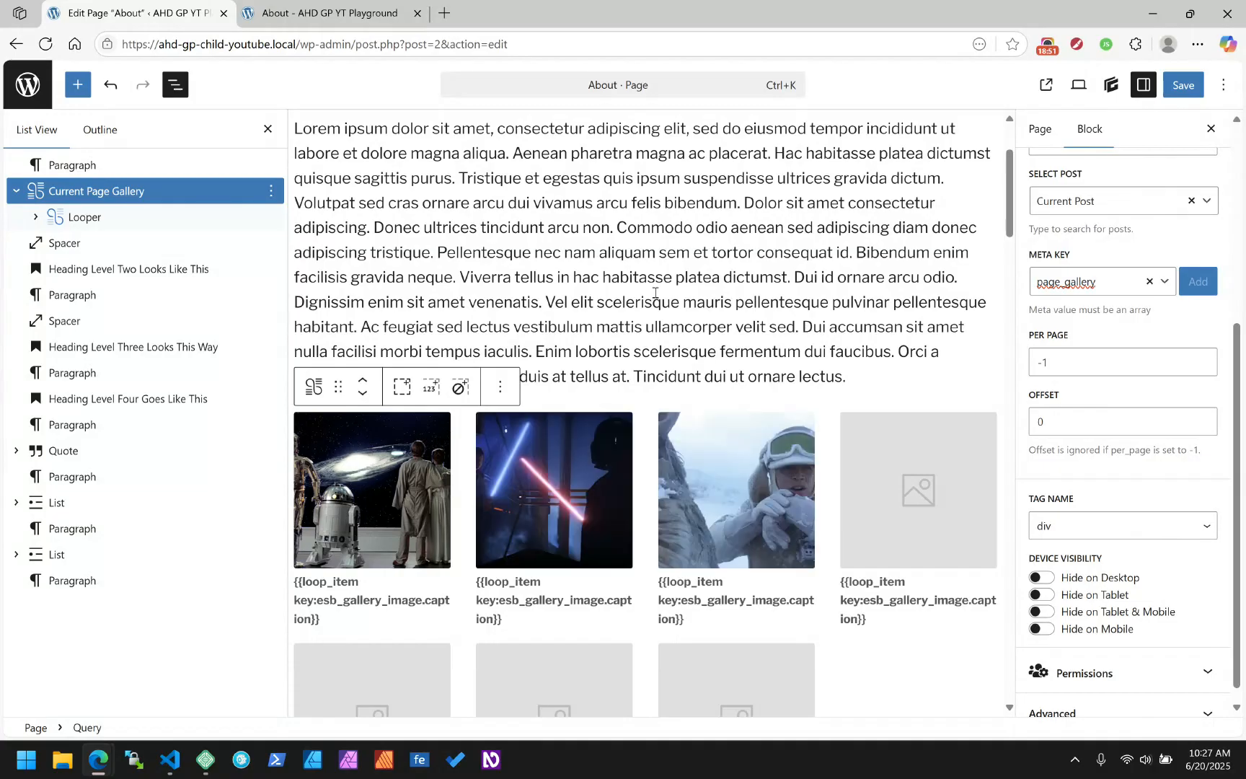
# Step: Replace the loop item image's source dynamic tag with a Loop Item tag using the meta key url
pyautogui.click(36, 217)
pyautogui.click(56, 243)
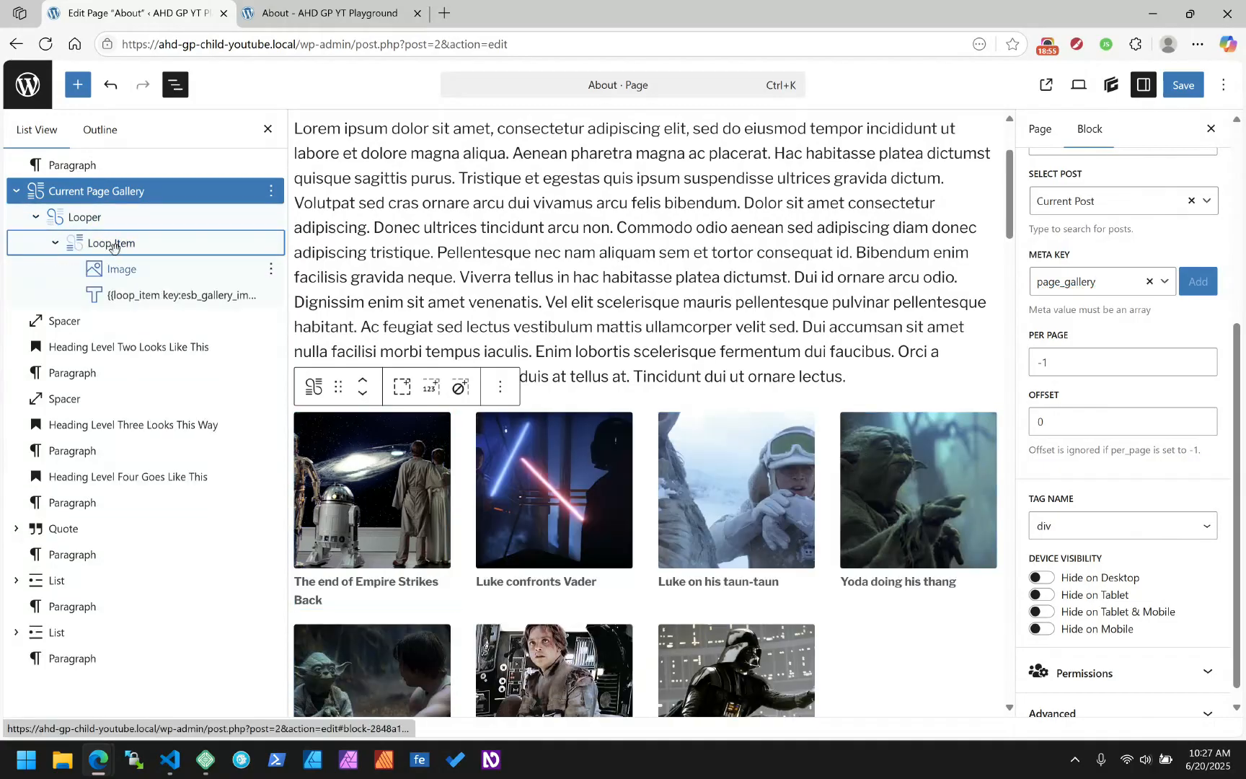
pyautogui.click(119, 269)
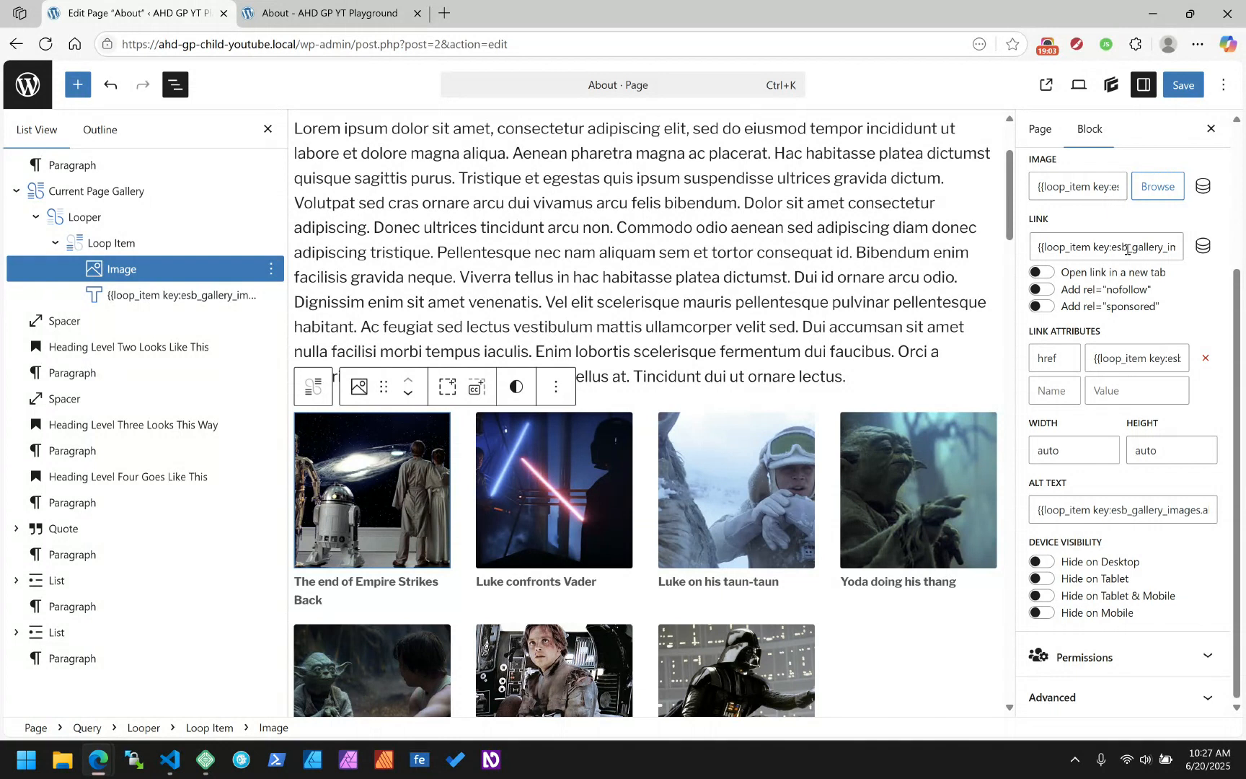
pyautogui.scroll(3, 1127, 249)
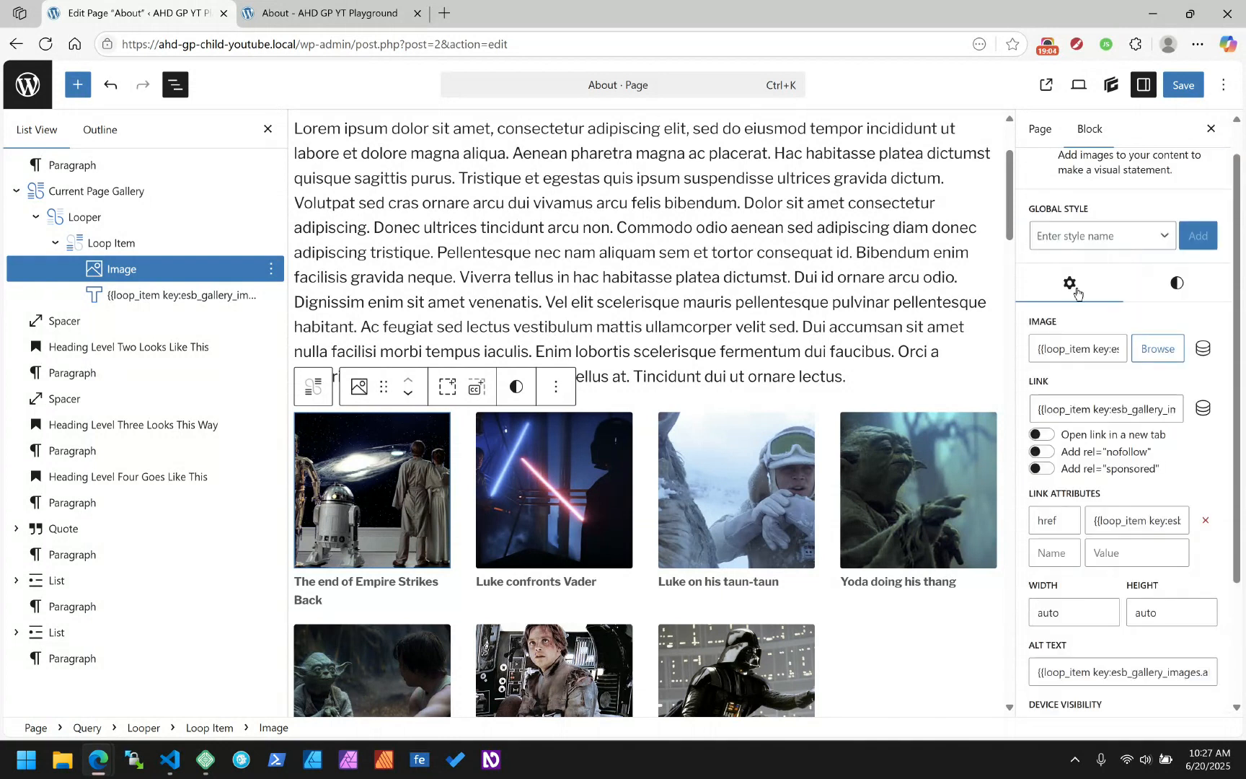
pyautogui.click(1215, 351)
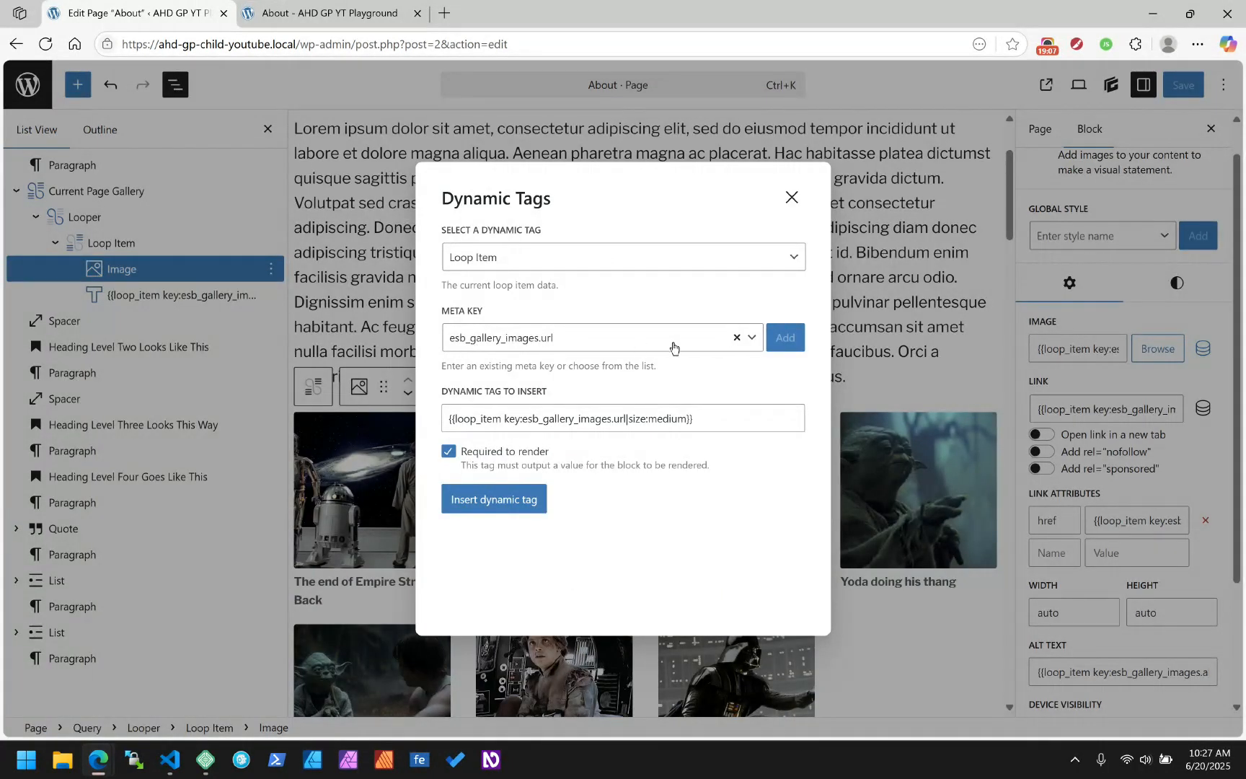
pyautogui.click(736, 337)
pyautogui.click(514, 329)
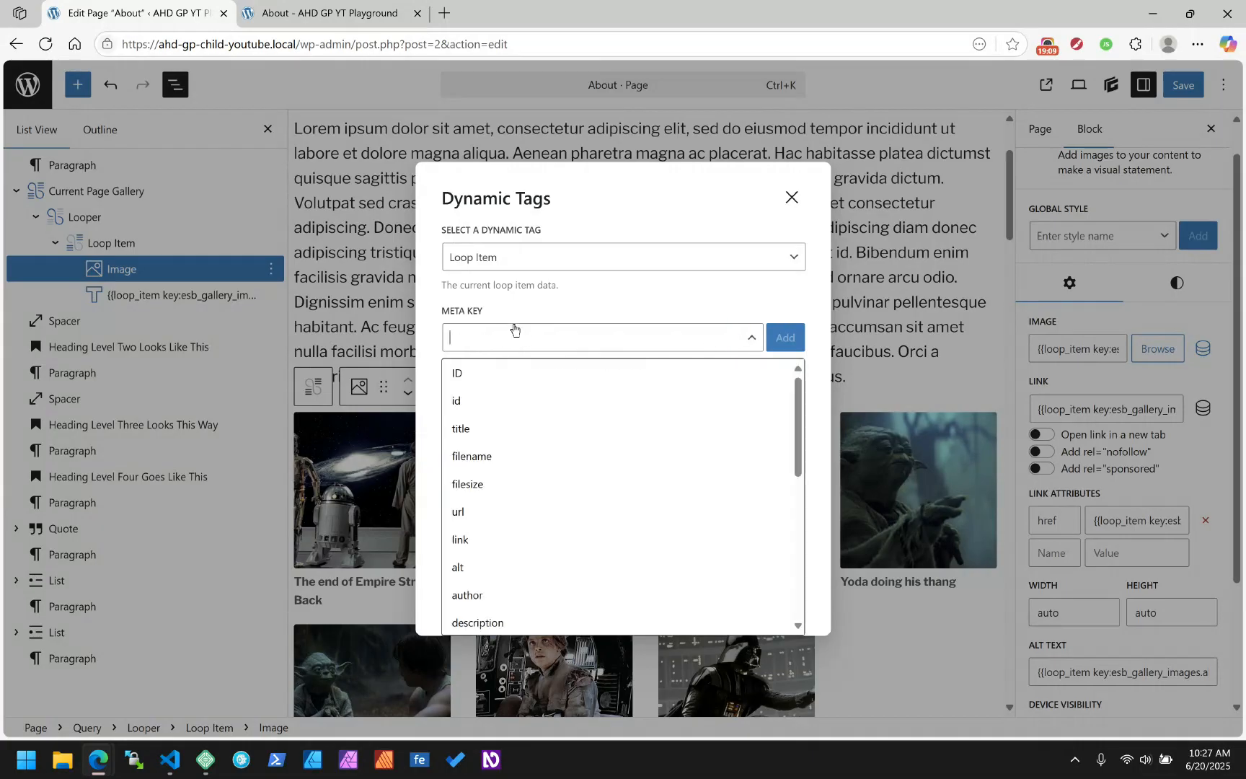
pyautogui.write('url')
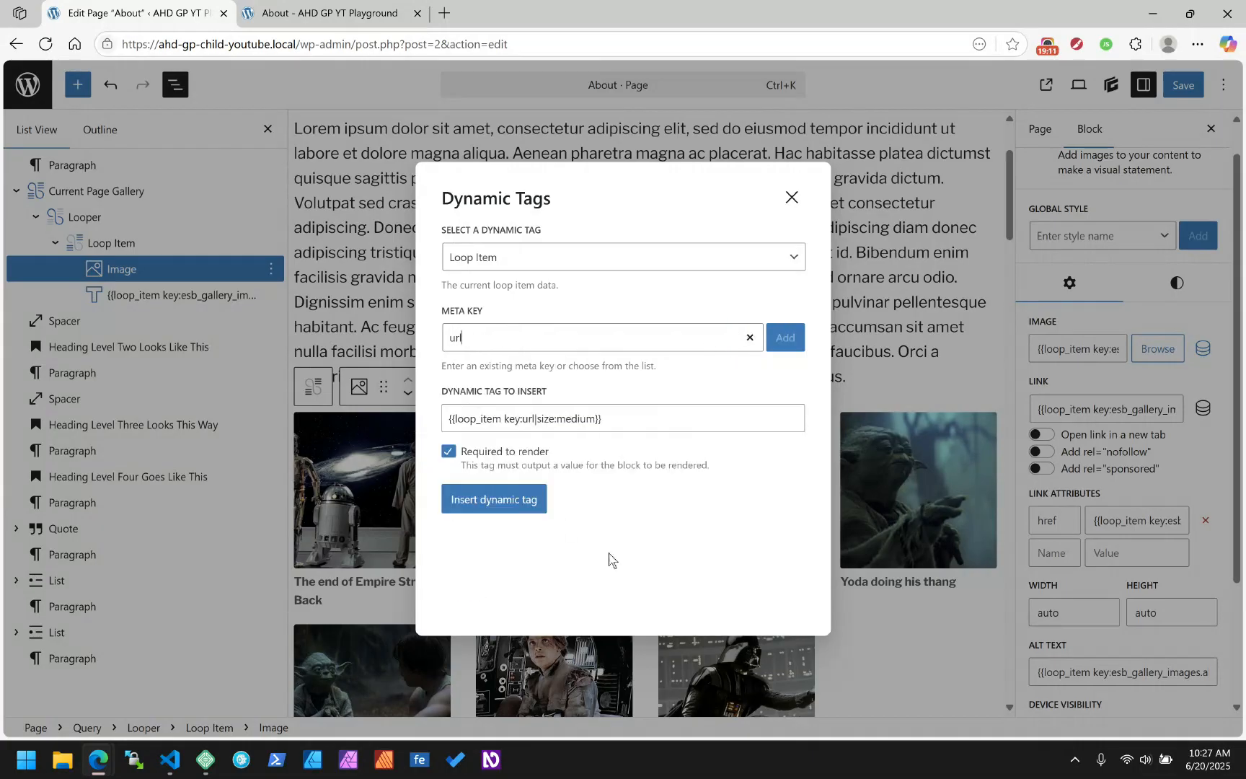
pyautogui.click(481, 501)
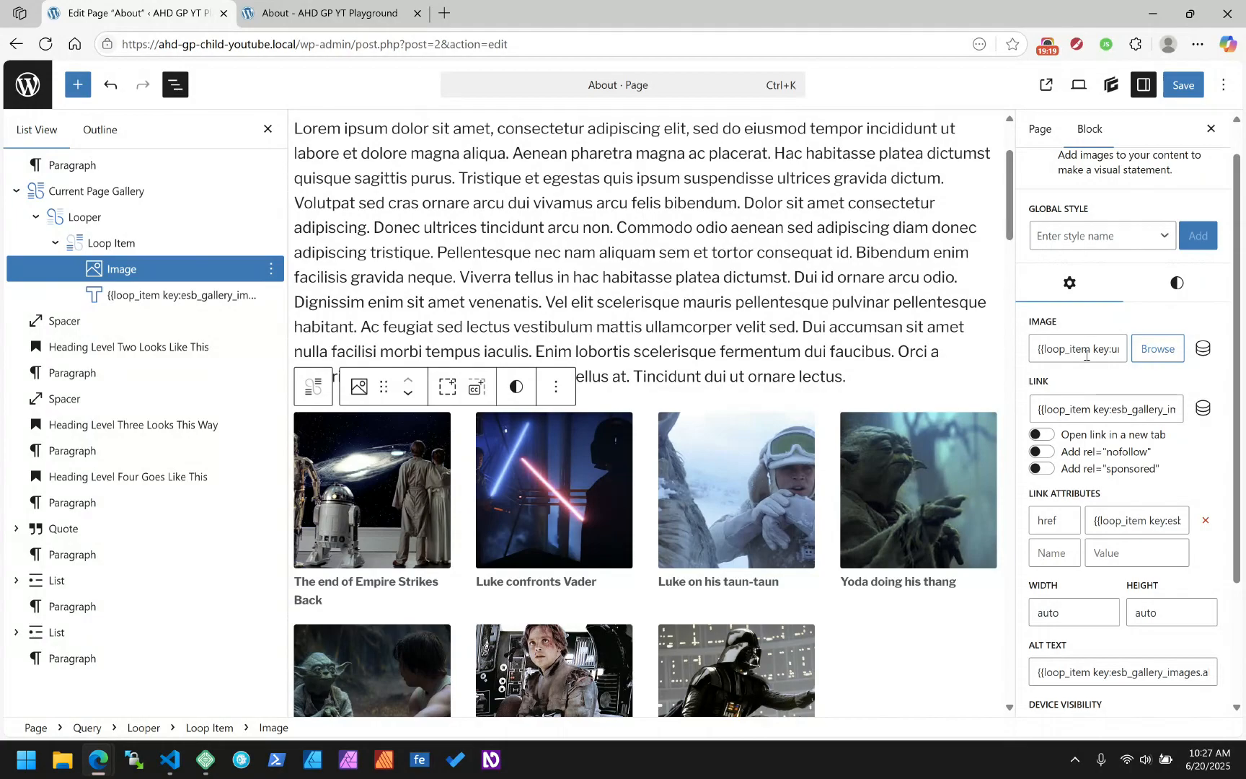
# Step: Change the loop image's link dynamic tag to a Loop Item tag with the meta key url
pyautogui.click(1201, 408)
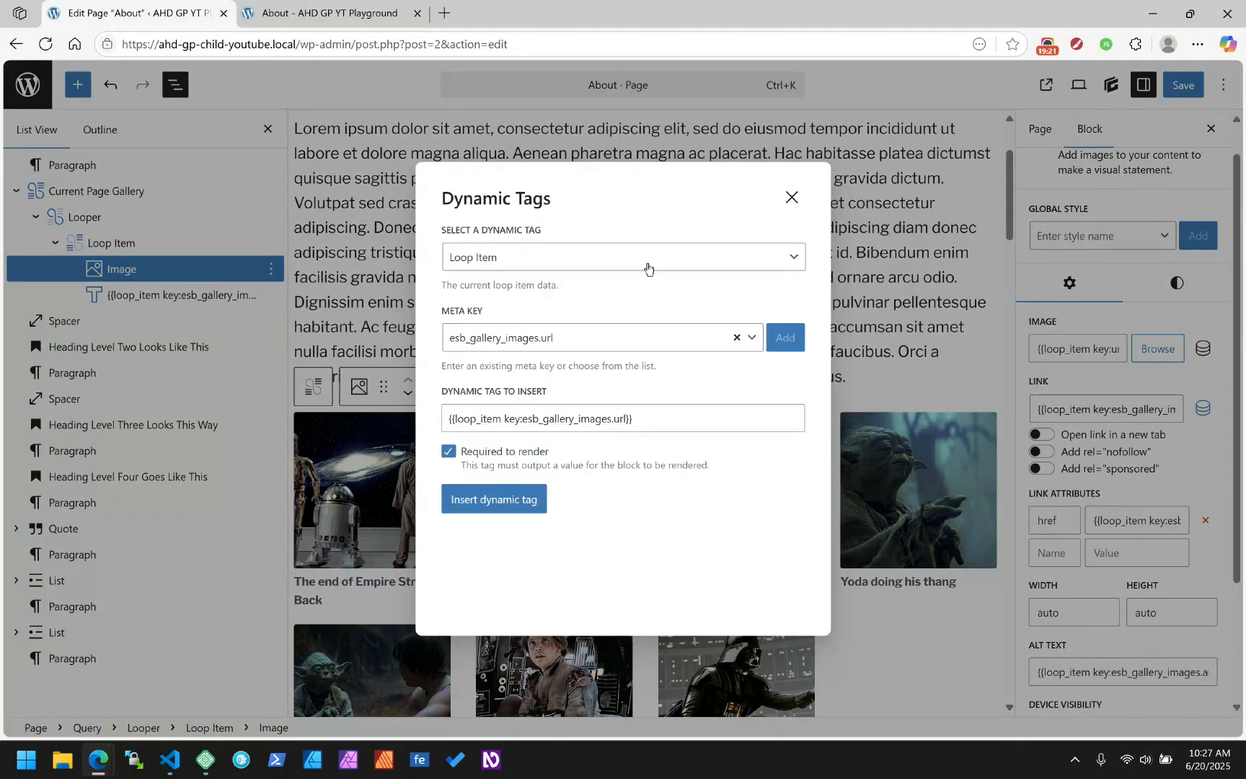
pyautogui.click(751, 339)
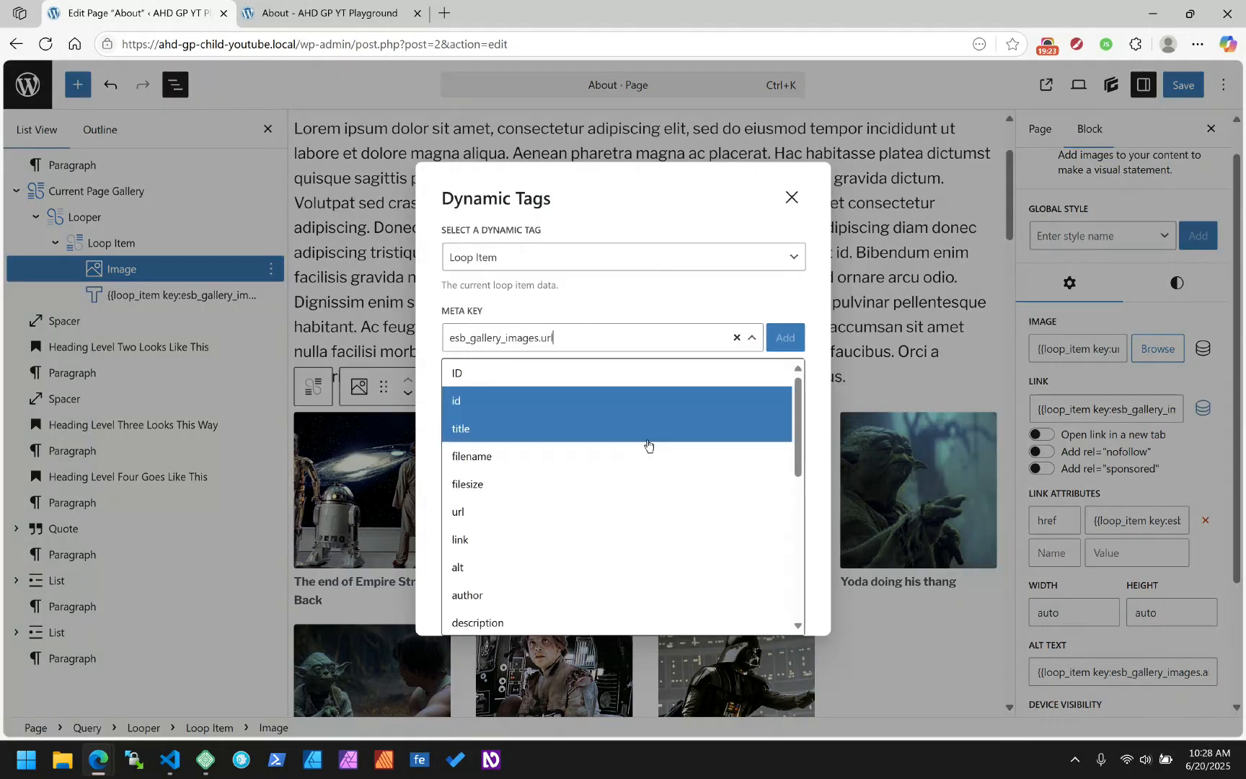
pyautogui.scroll(-5, 648, 447)
pyautogui.scroll(5, 612, 432)
pyautogui.click(524, 339)
pyautogui.moveTo(560, 343); pyautogui.dragTo(436, 337)
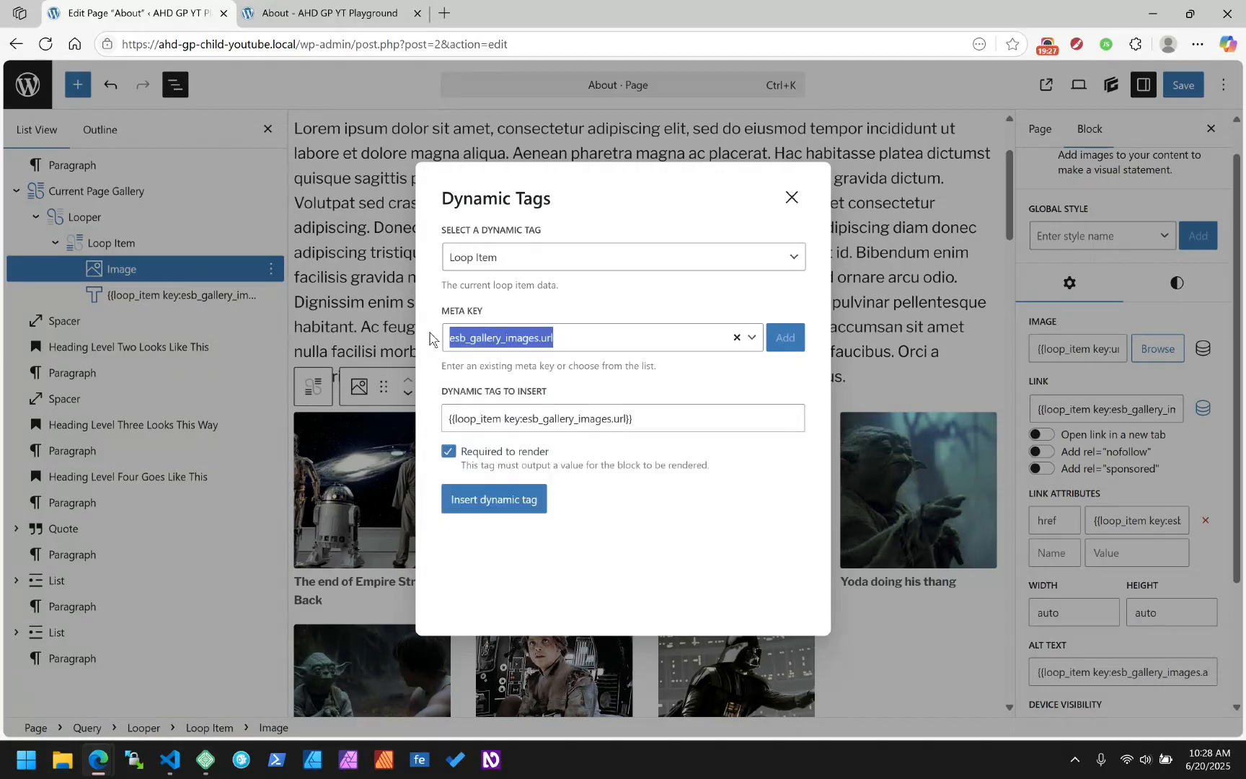
pyautogui.write('url')
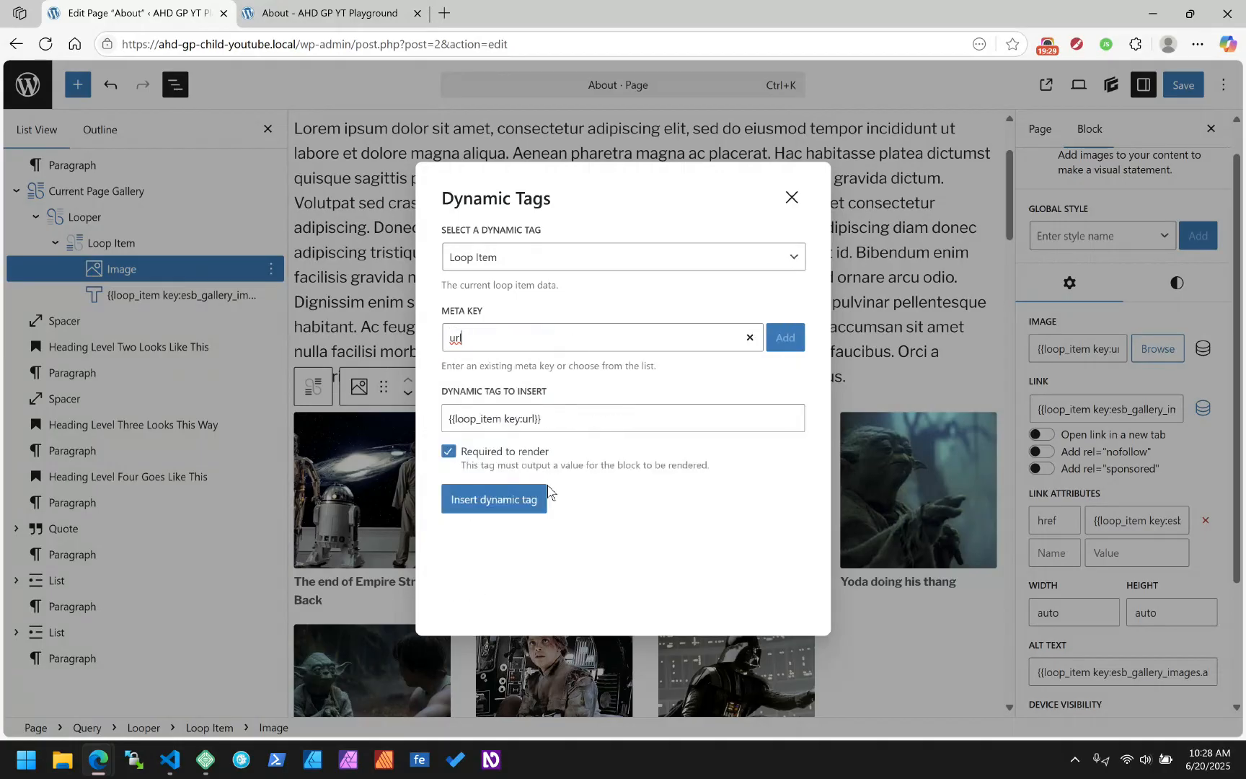
pyautogui.click(530, 500)
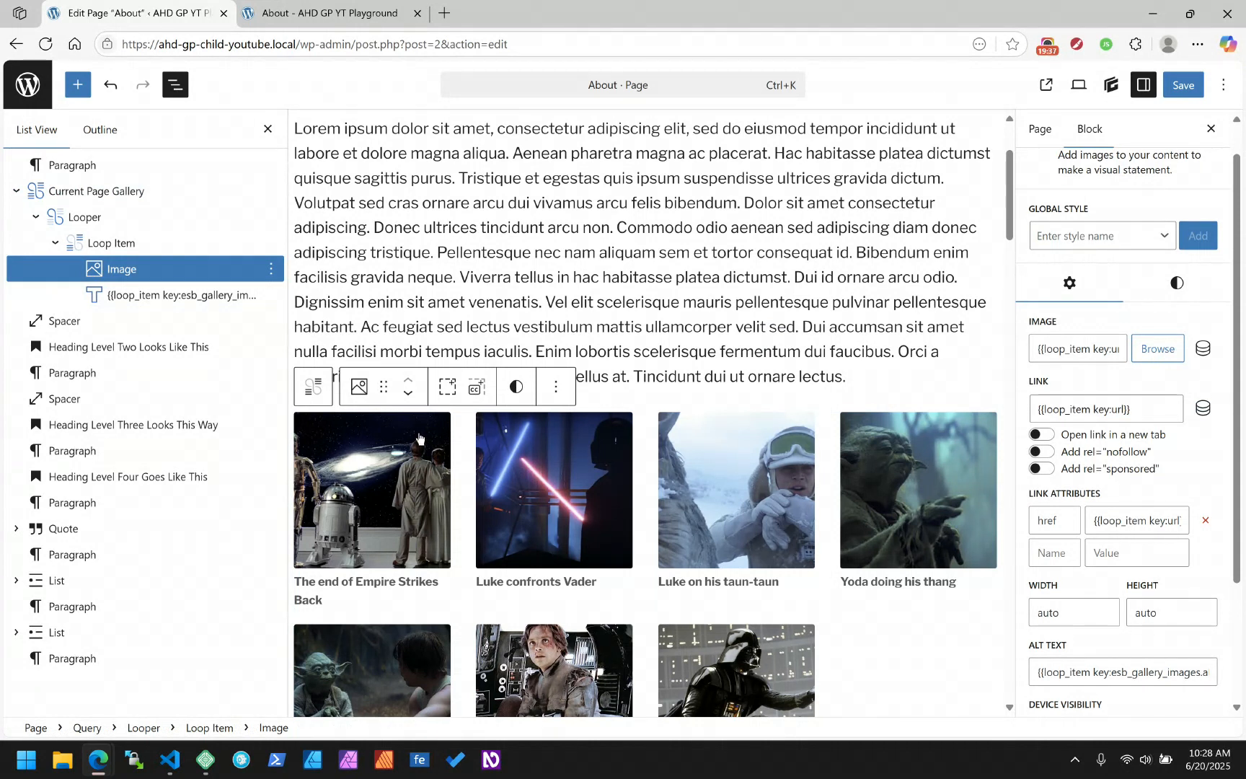
# Step: Set the figcaption text's Loop Item dynamic tag to the meta key caption and save the page
pyautogui.click(160, 293)
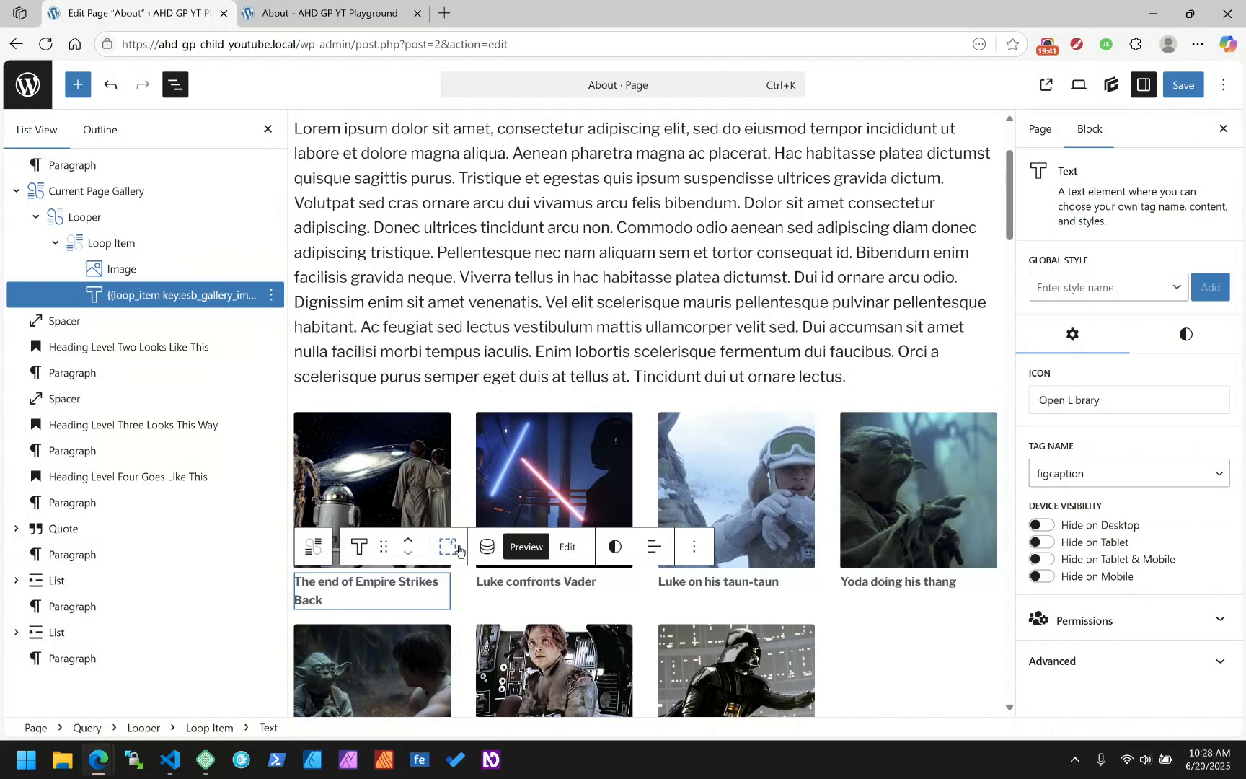
pyautogui.click(483, 549)
pyautogui.click(542, 267)
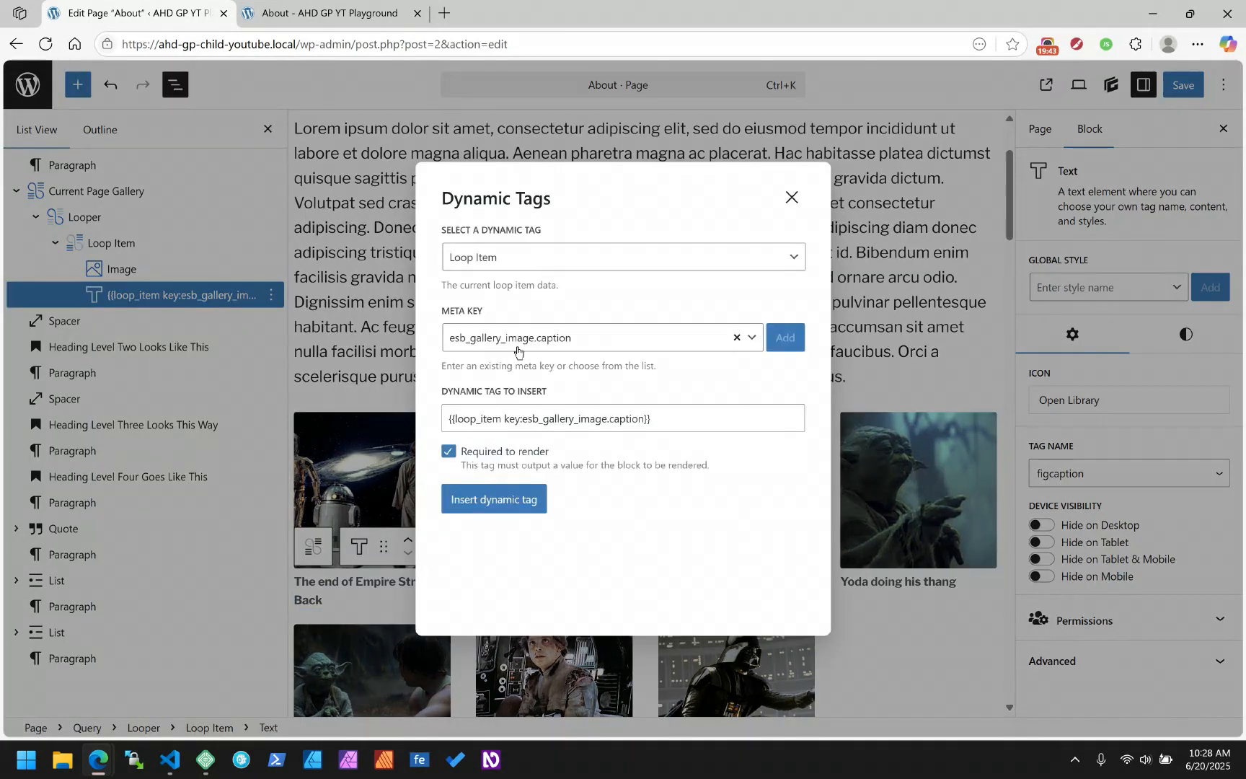
pyautogui.click(499, 337)
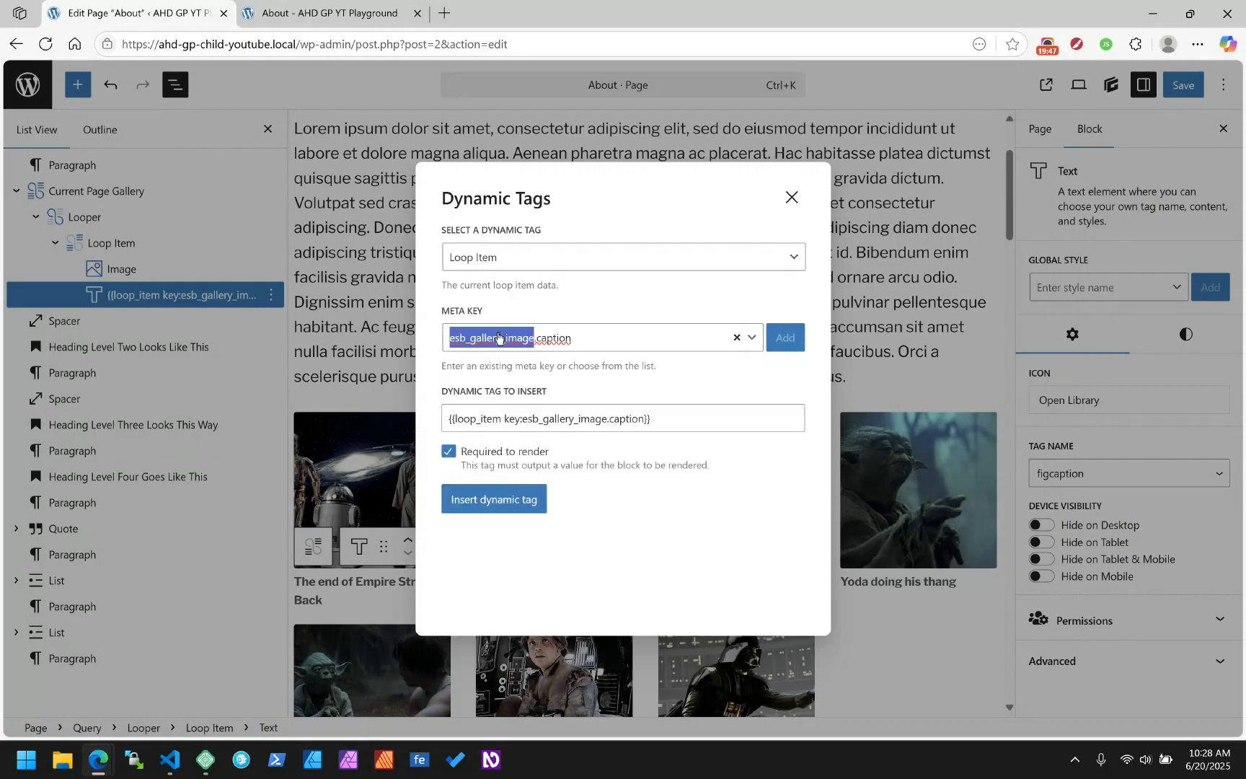
pyautogui.write('caption')
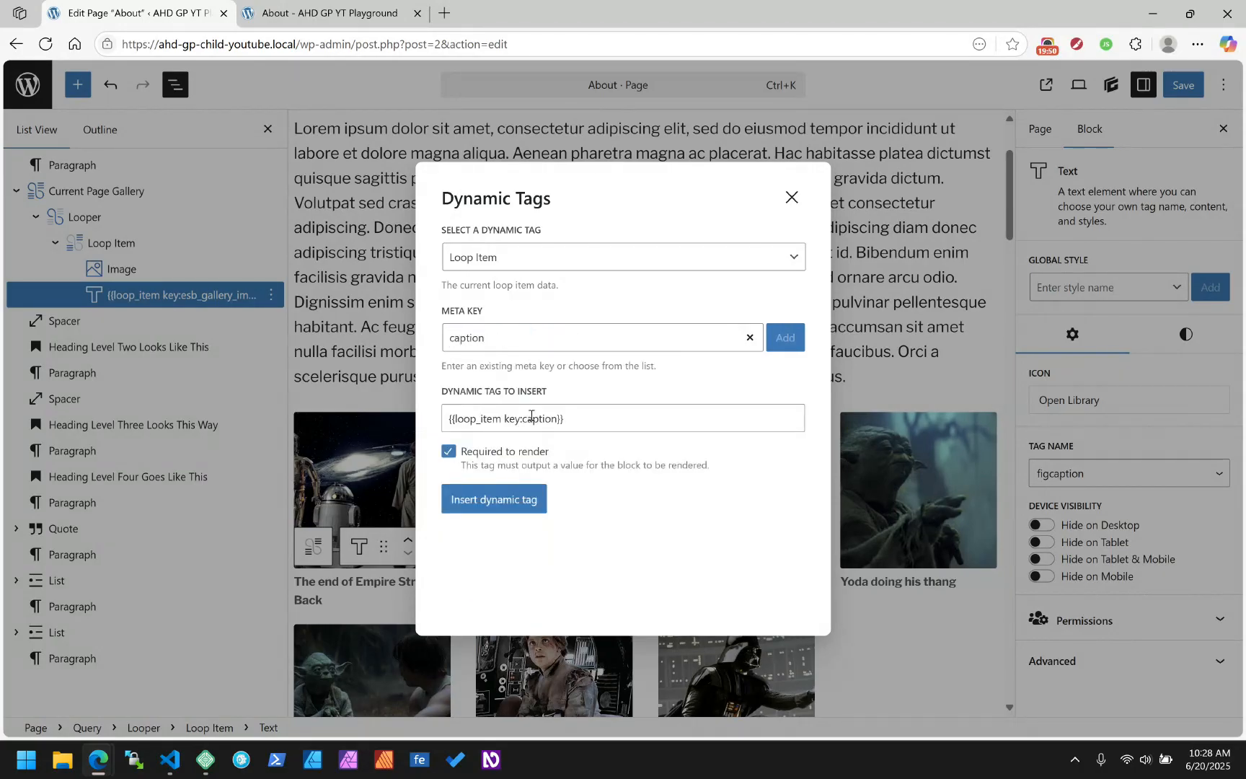
pyautogui.click(512, 497)
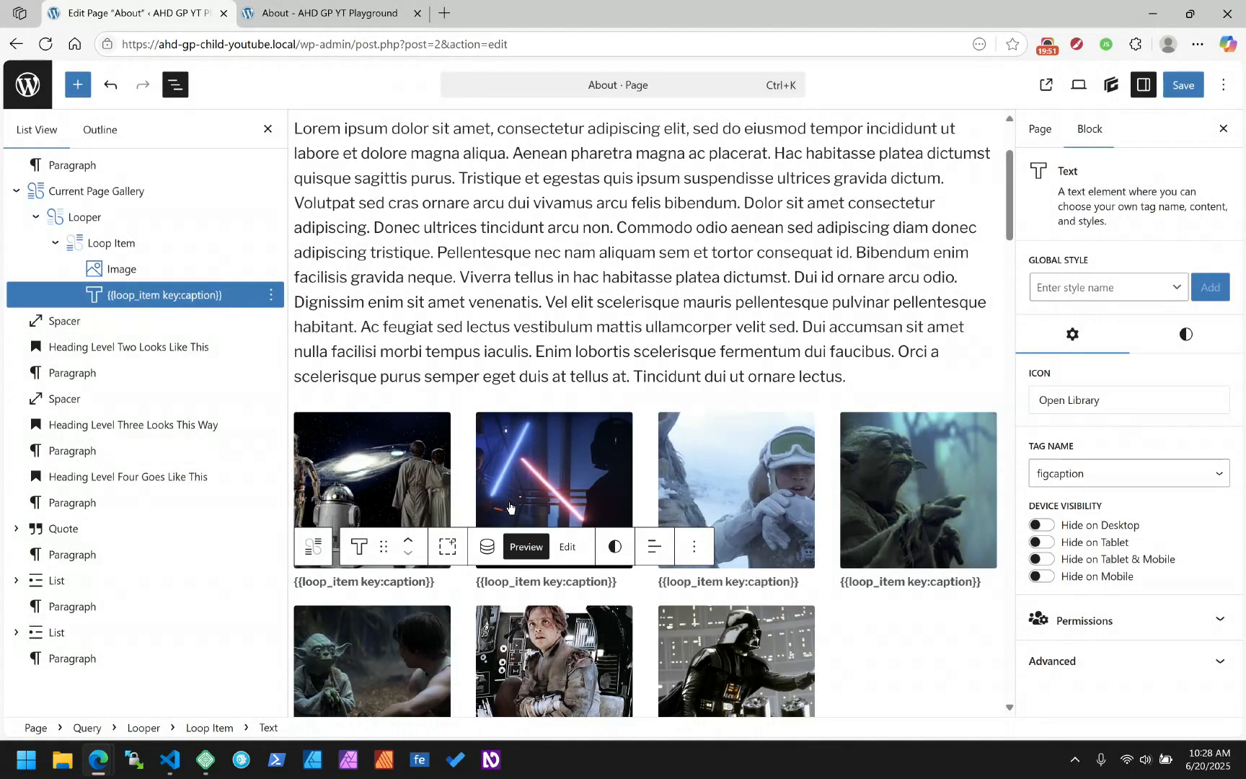
pyautogui.scroll(-3, 600, 503)
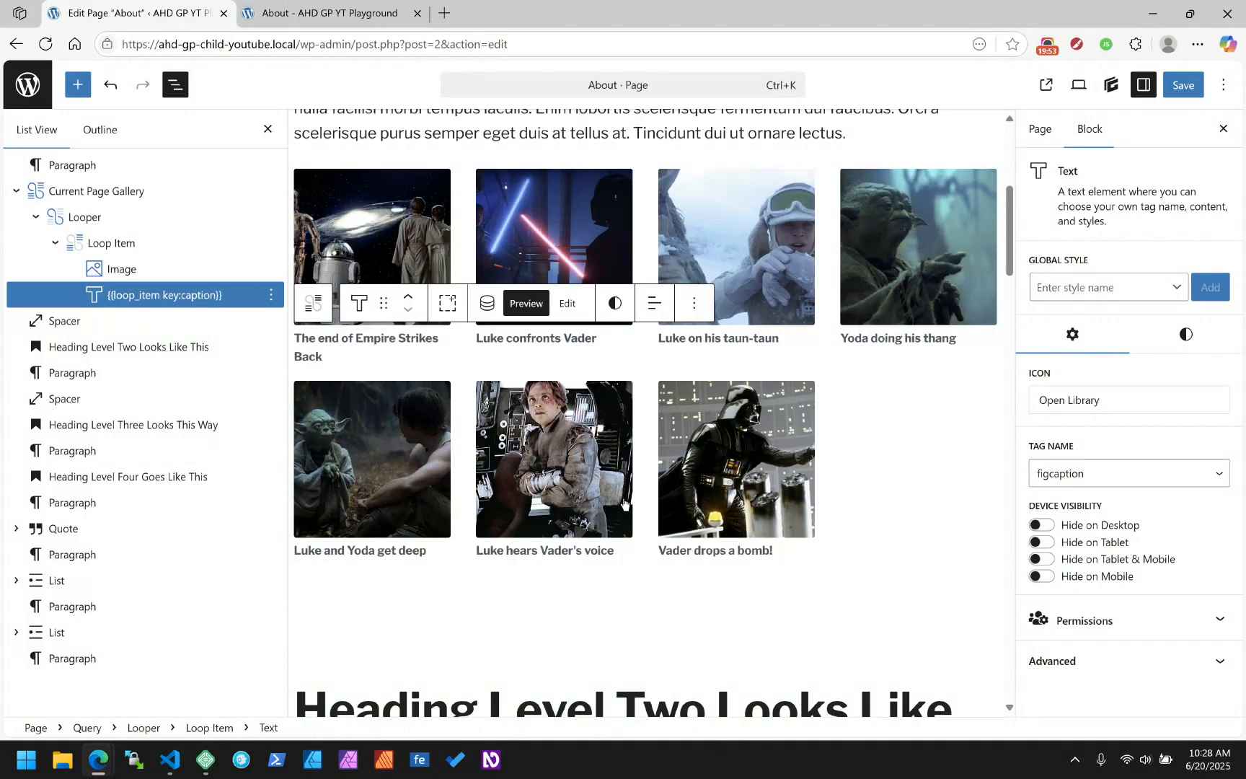
pyautogui.scroll(3, 613, 503)
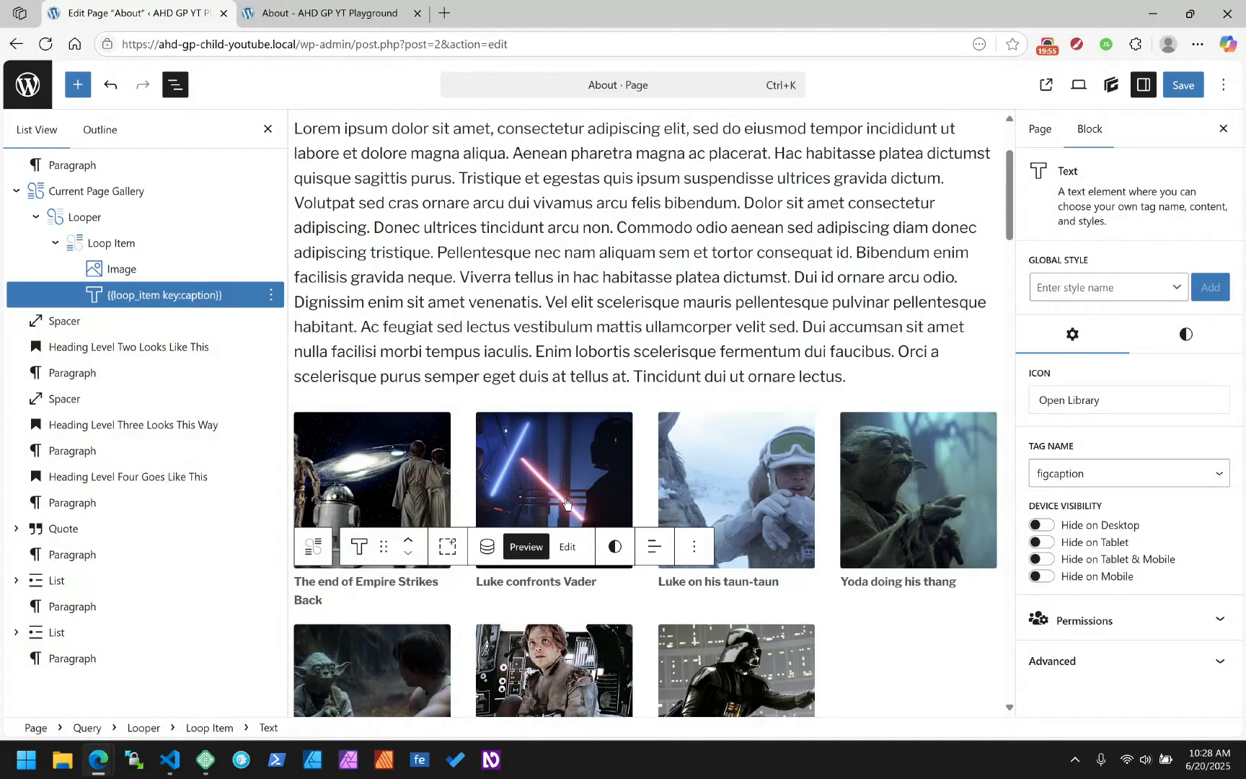
pyautogui.click(123, 271)
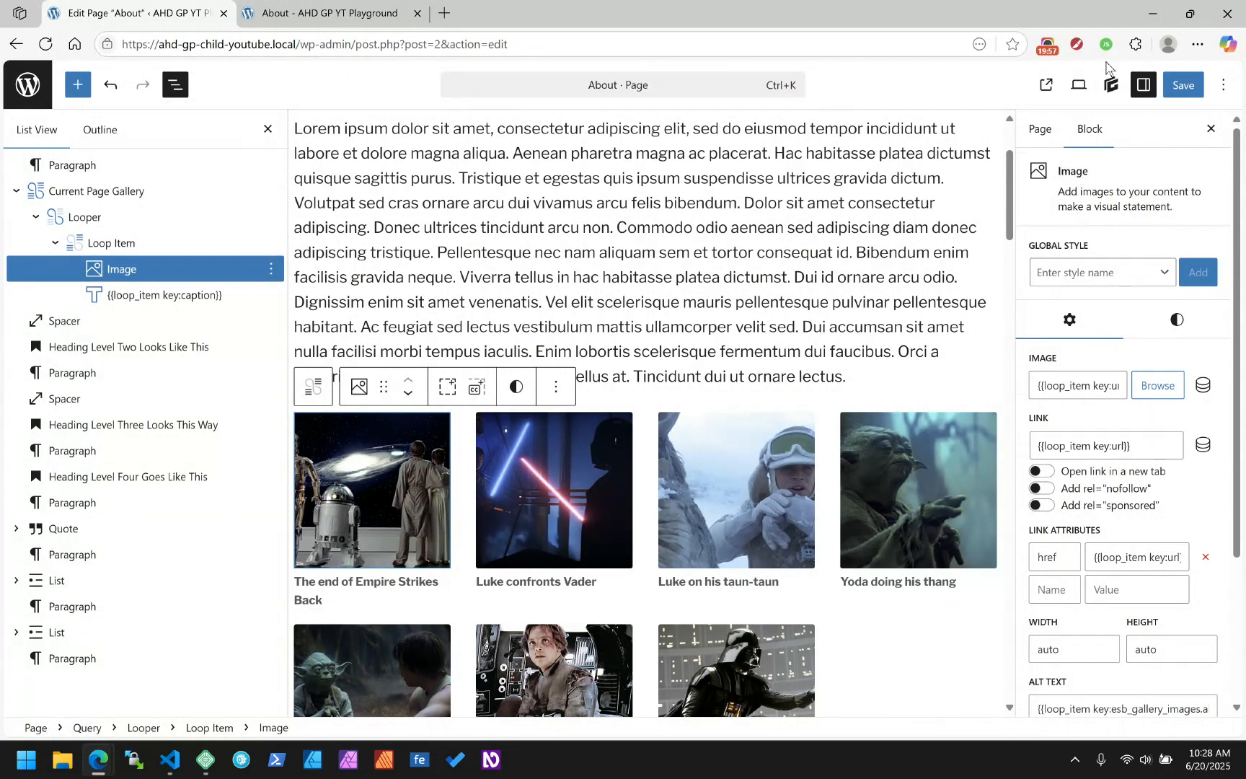
pyautogui.click(1183, 84)
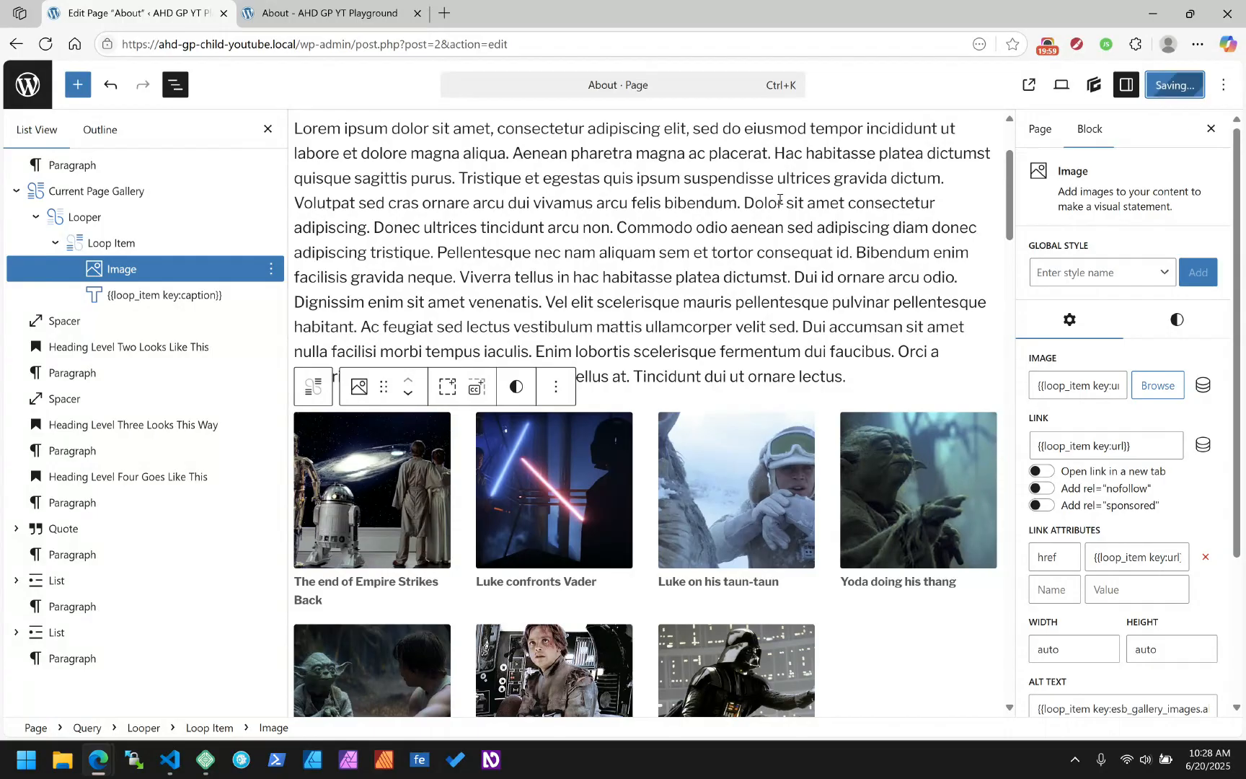
# Step: Reload the live About page and check its gallery images, captions and lightbox navigation
pyautogui.click(334, 11)
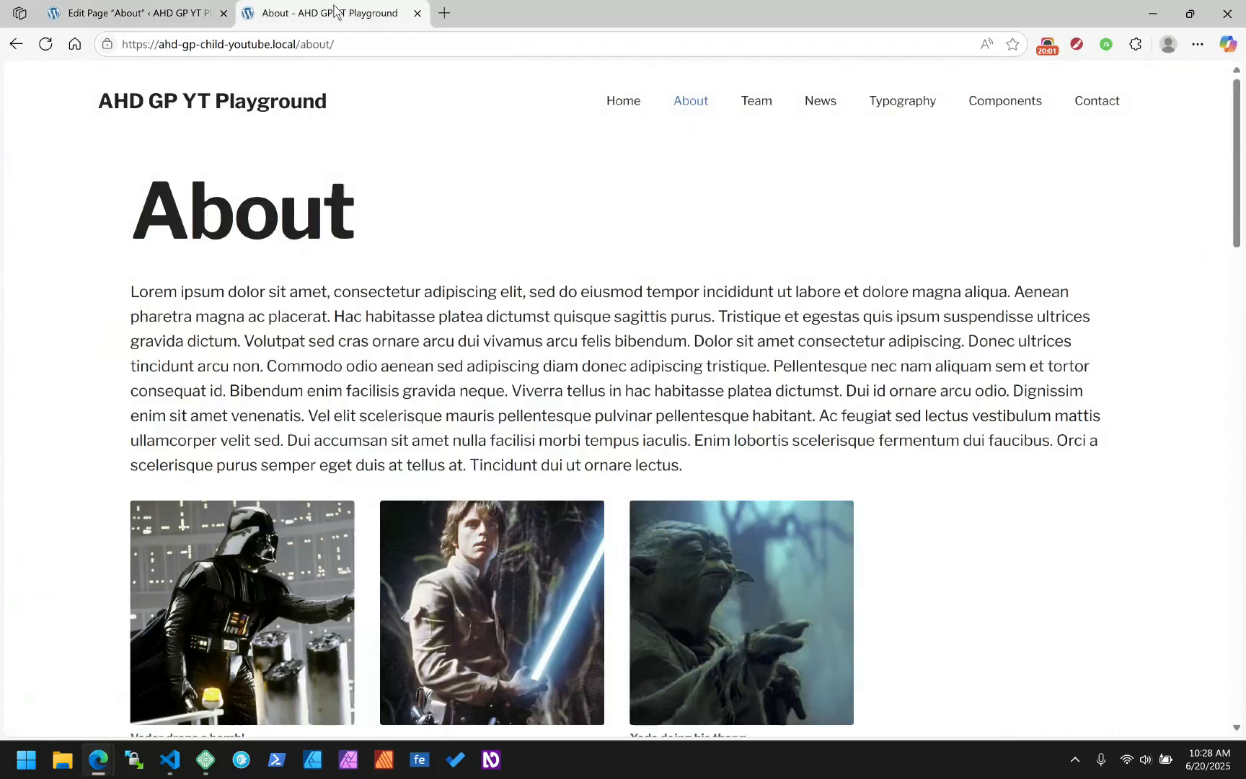
pyautogui.click(45, 43)
pyautogui.scroll(-5, 473, 351)
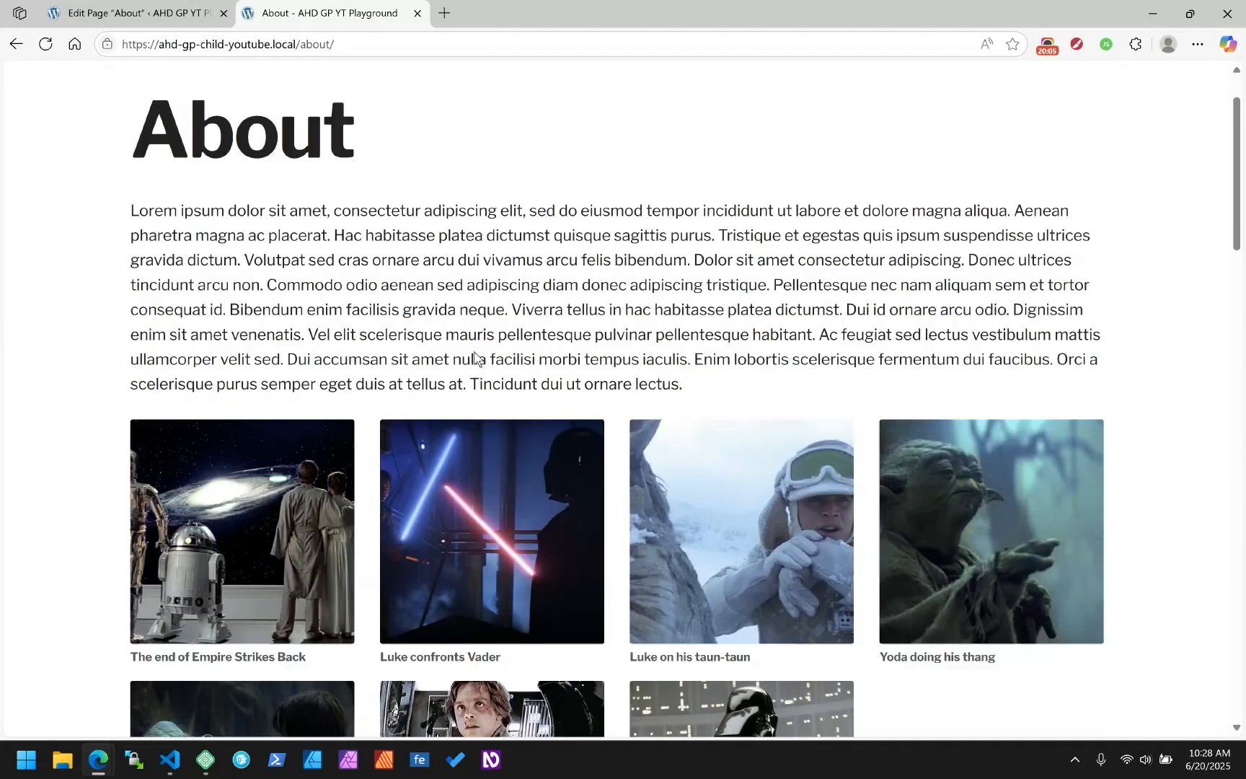
pyautogui.scroll(1, 474, 351)
pyautogui.click(519, 332)
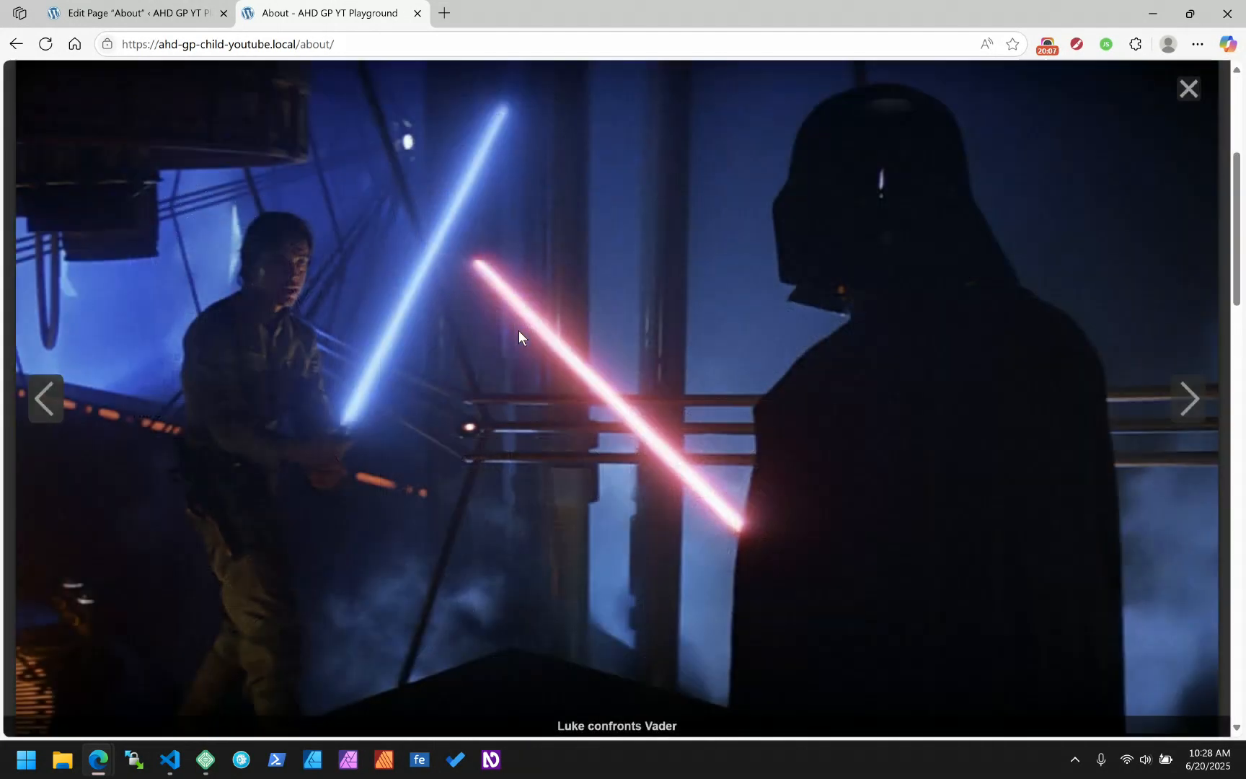
pyautogui.press('Left')
pyautogui.press('Right')
pyautogui.press('Right')
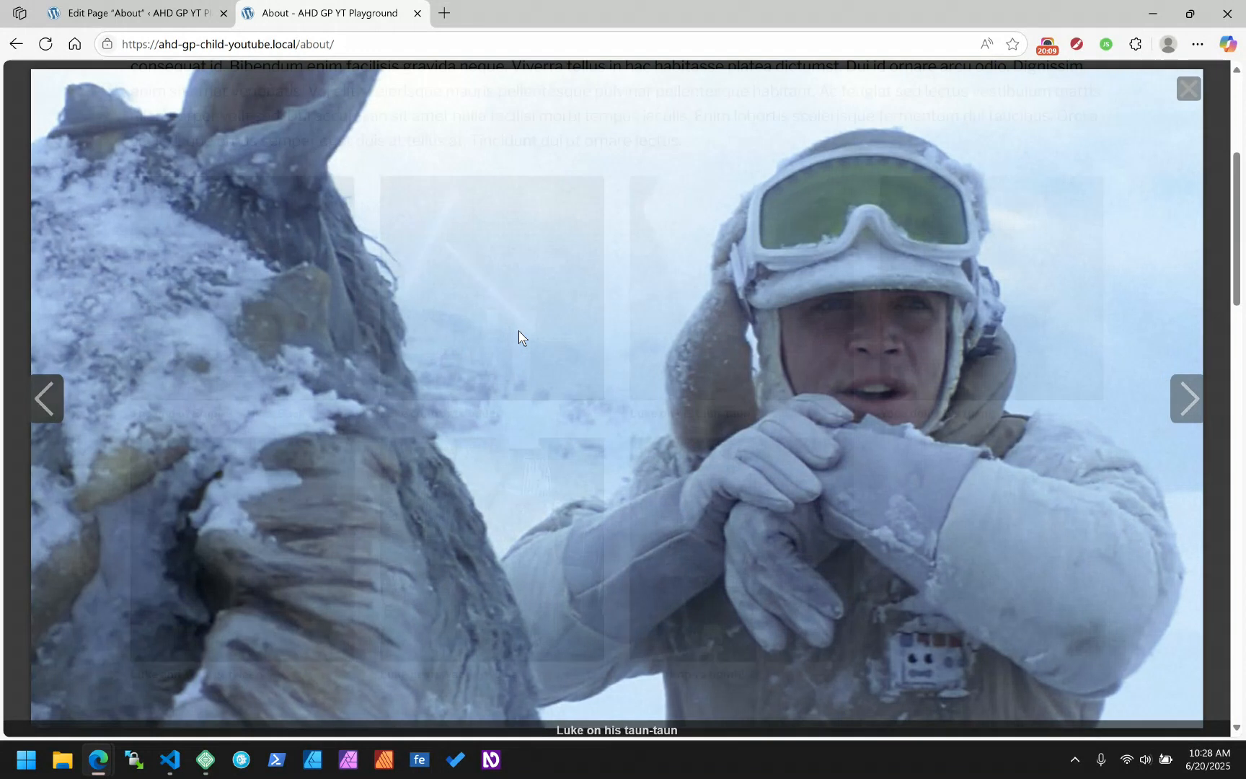
pyautogui.press('Escape')
pyautogui.scroll(-5, 742, 372)
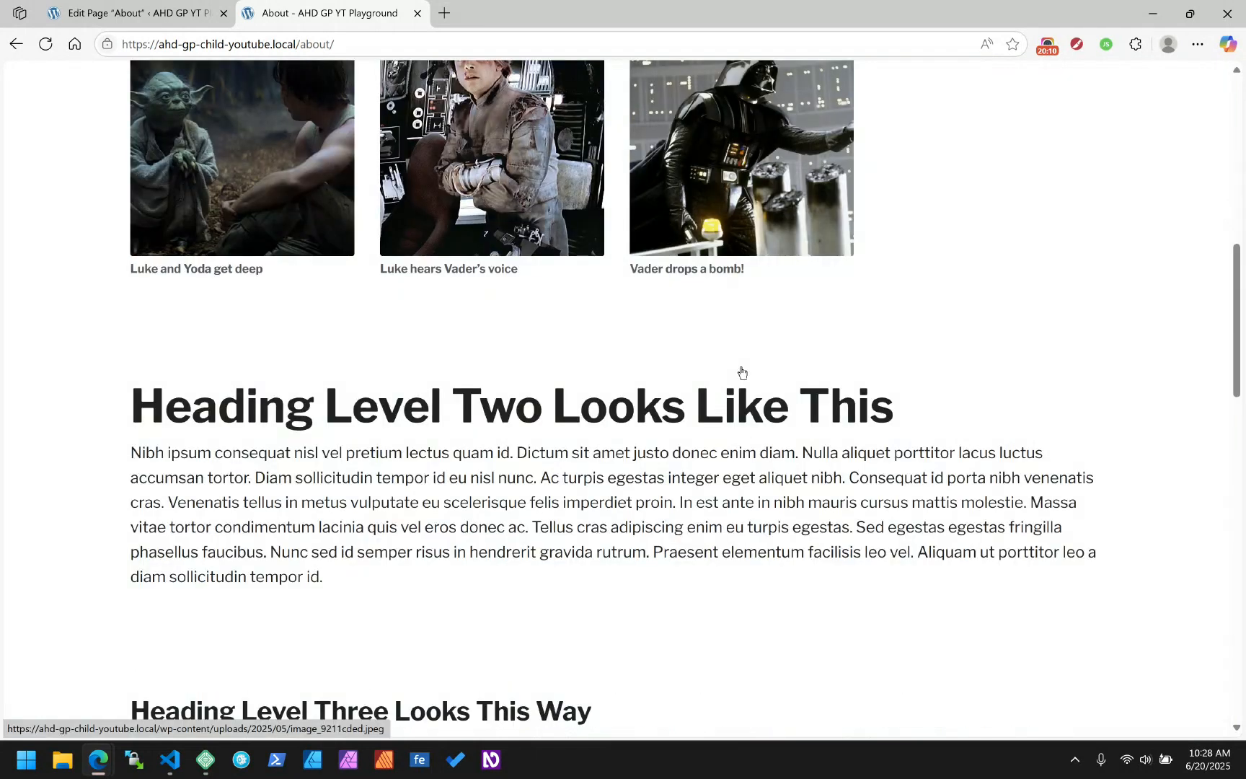
# Step: Create a synced pattern named Page Gallery Block in the Media category from the Current Page Gallery query block on the About page
pyautogui.click(137, 13)
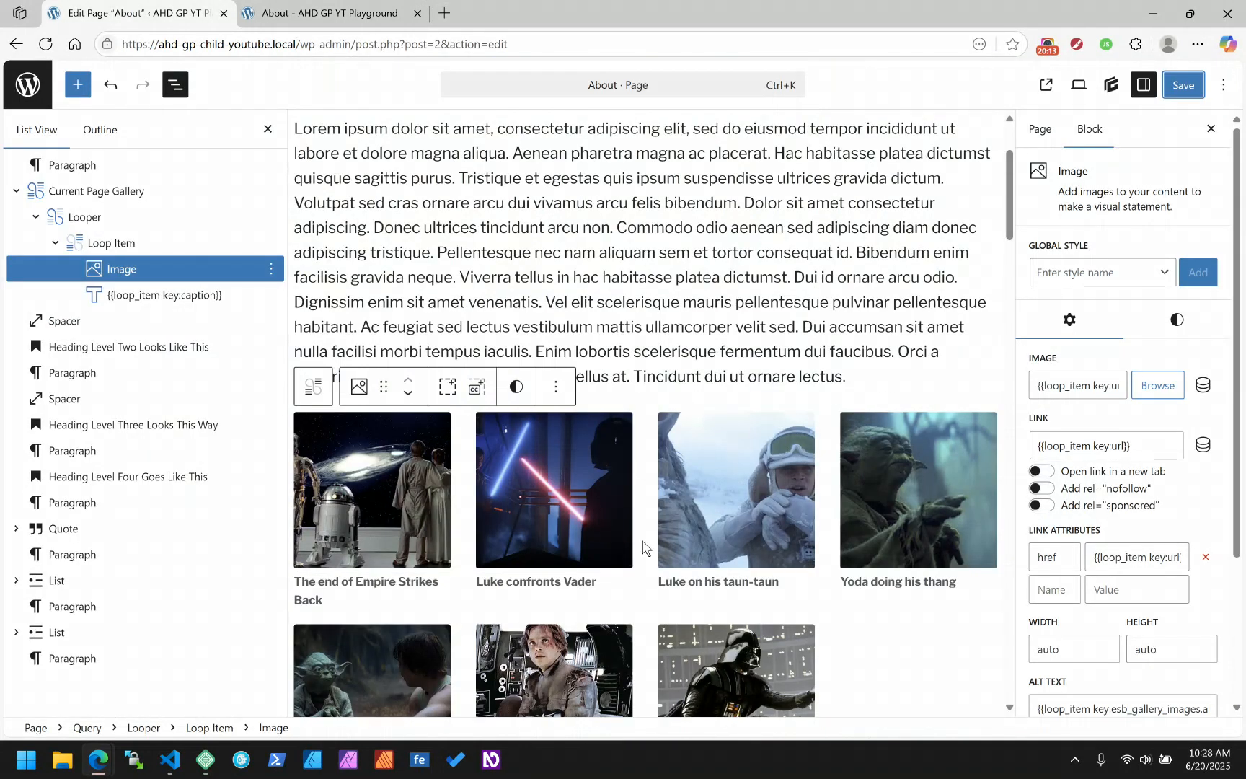
pyautogui.click(87, 190)
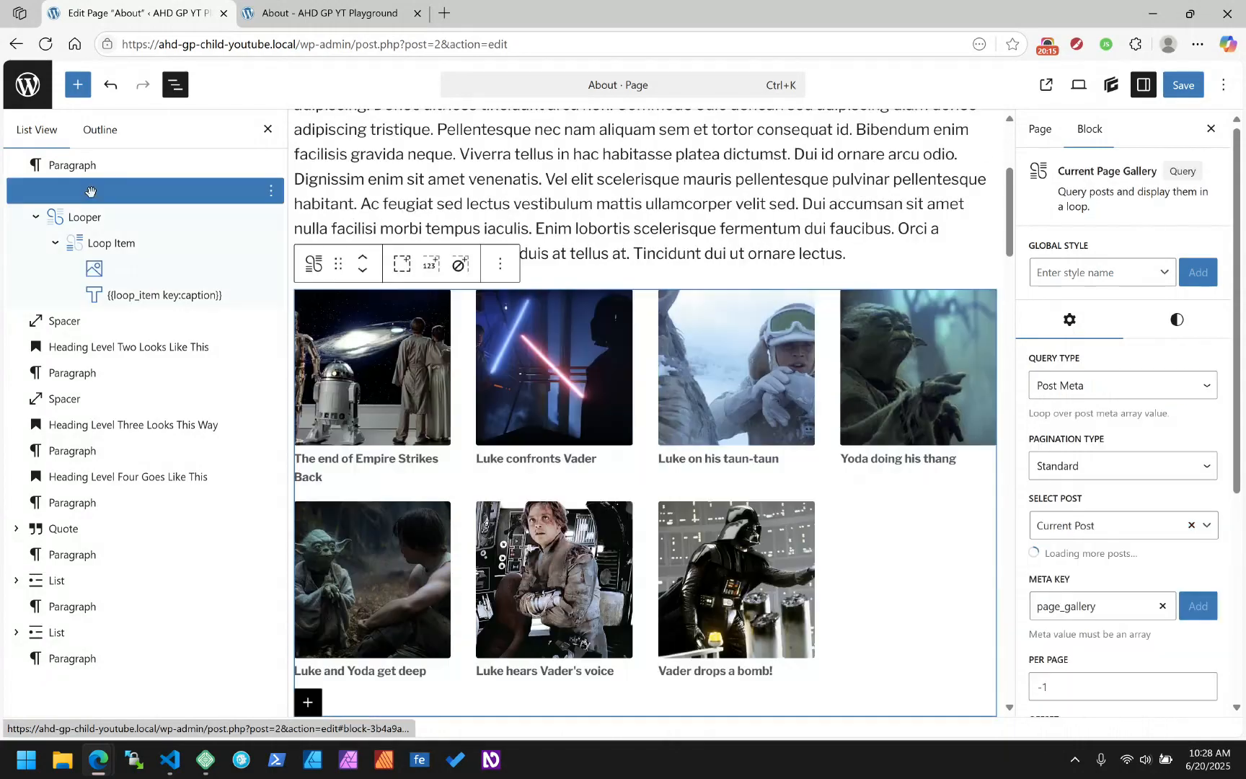
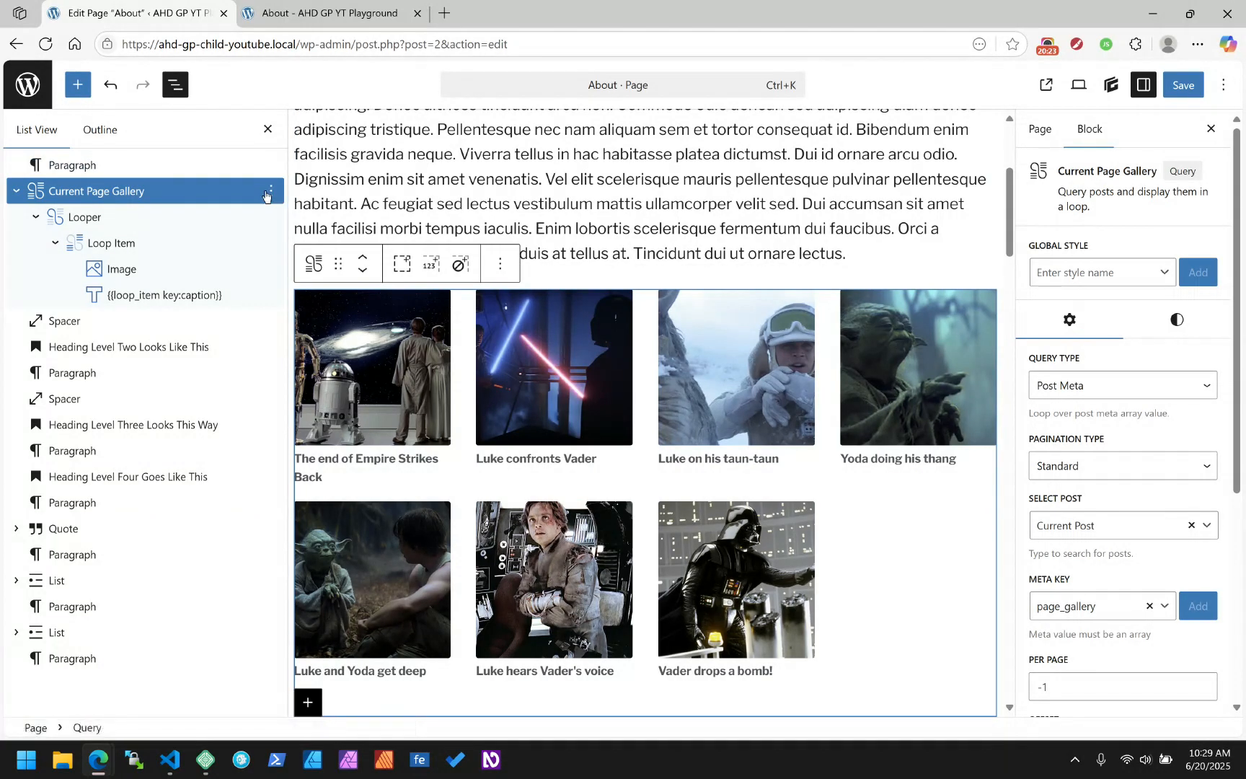
pyautogui.click(271, 192)
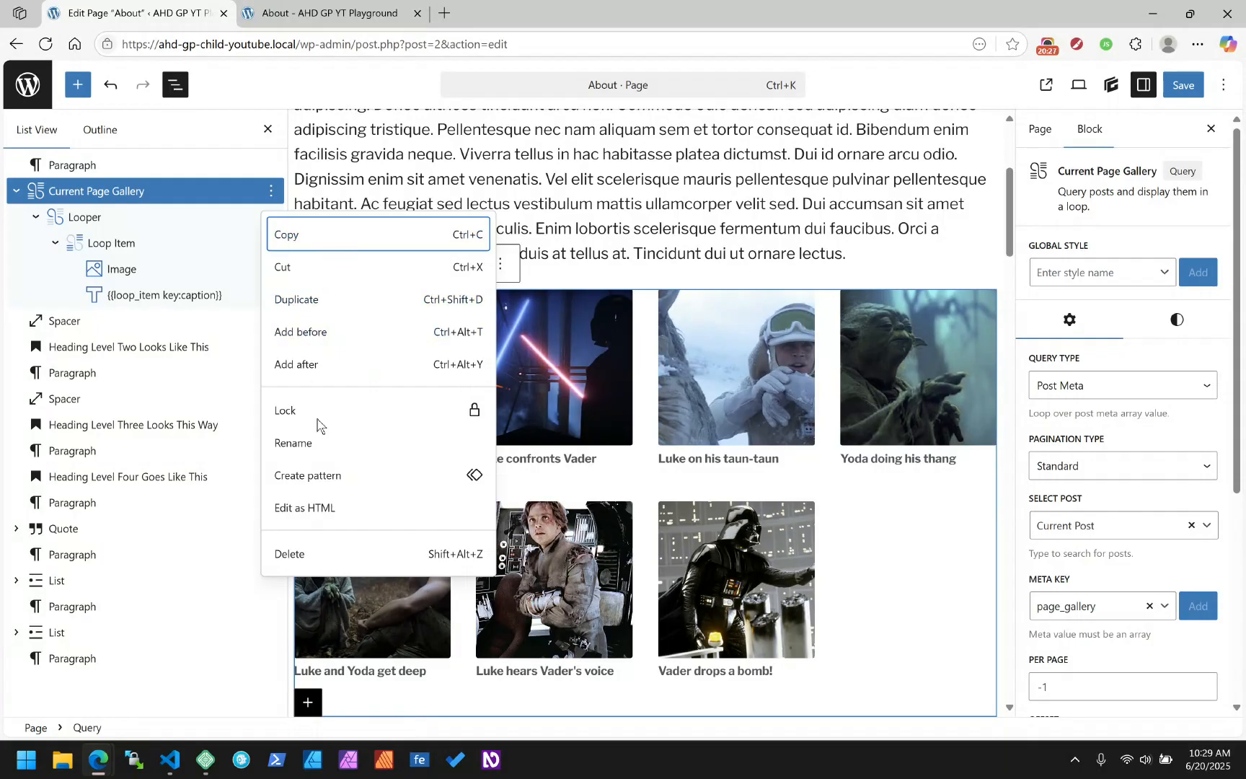
pyautogui.click(352, 476)
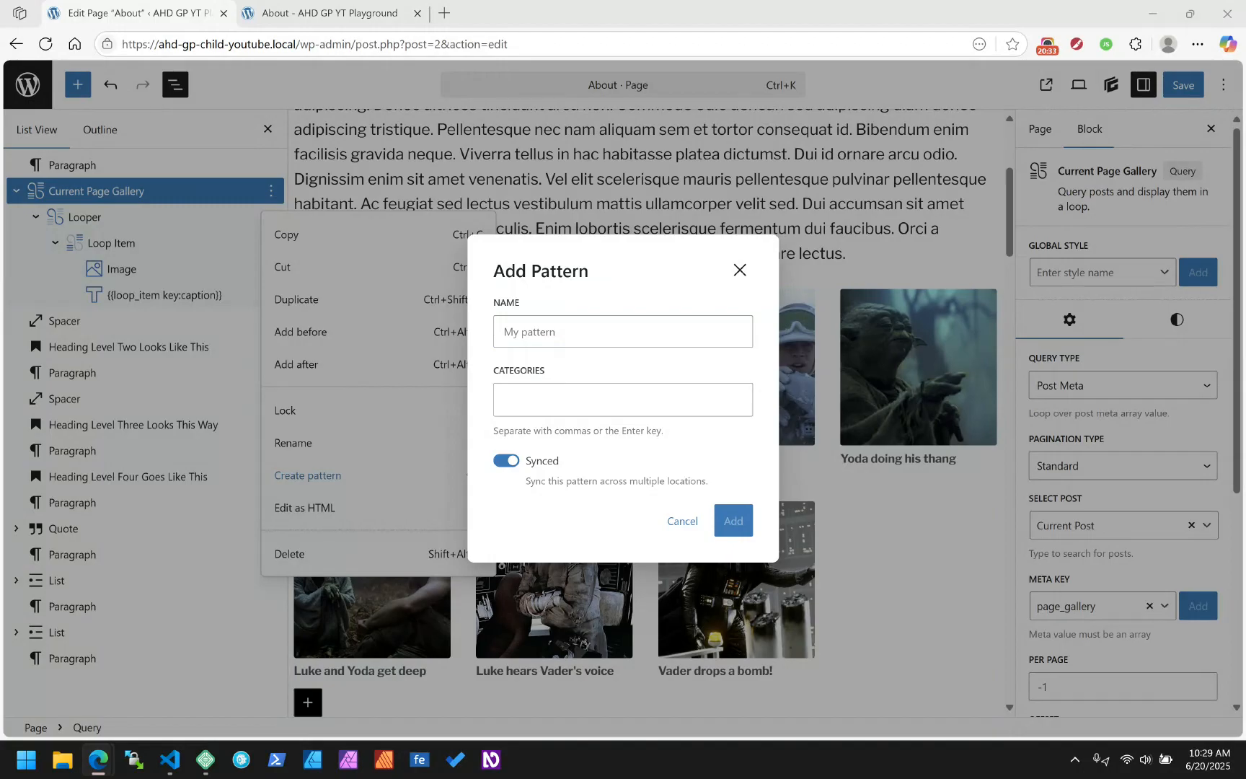
pyautogui.click(581, 340)
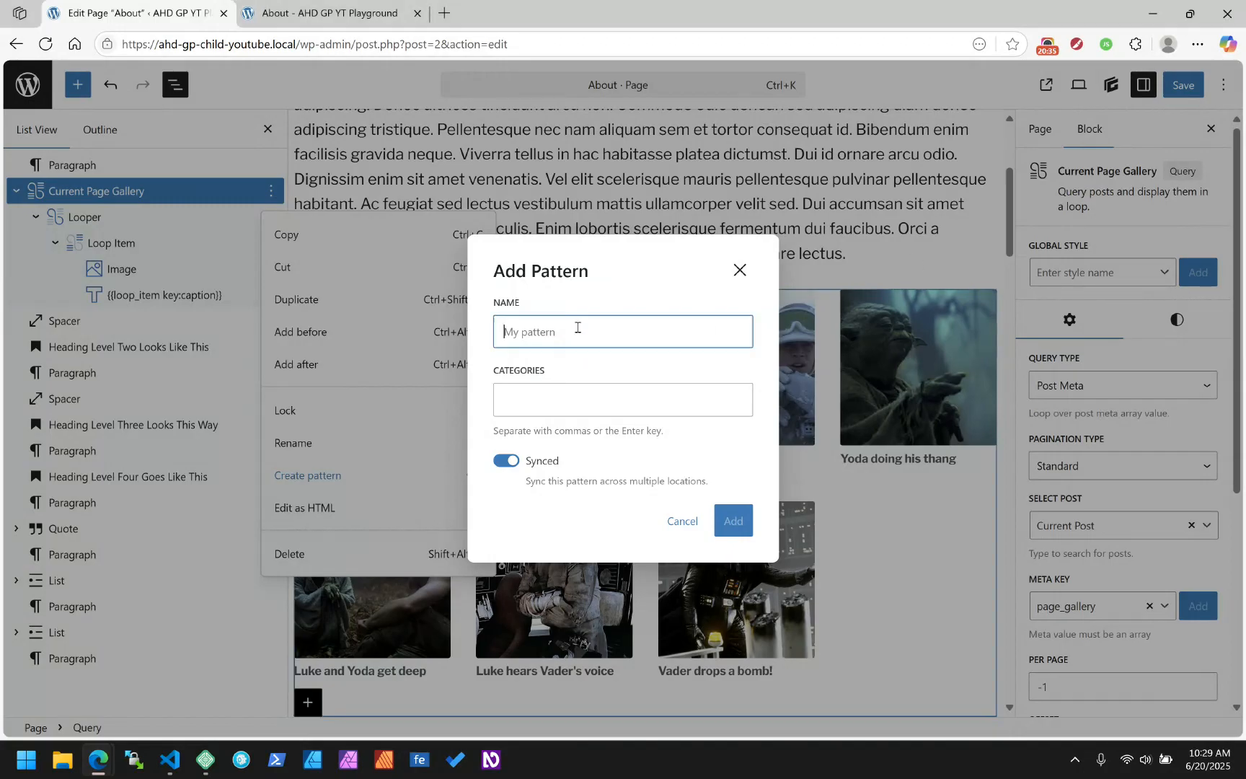
pyautogui.write('Page Gallery Block')
pyautogui.press('Tab')
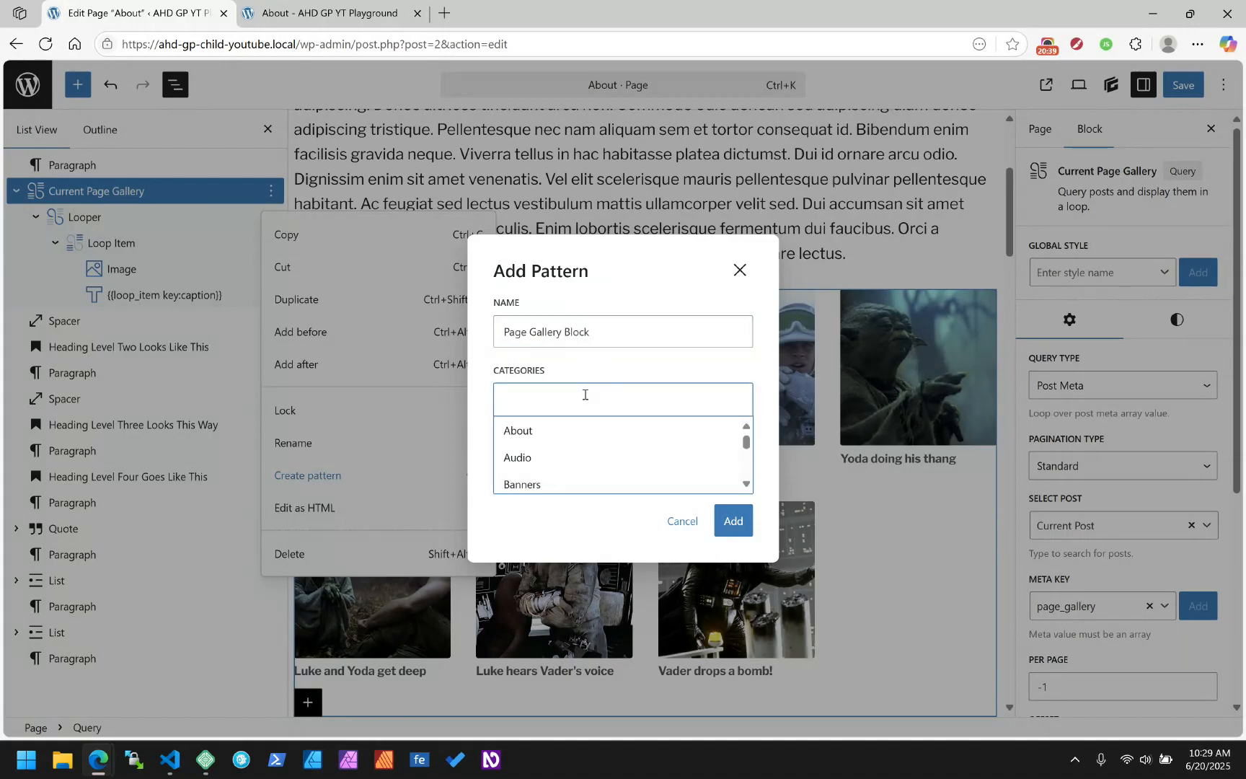
pyautogui.write('medi')
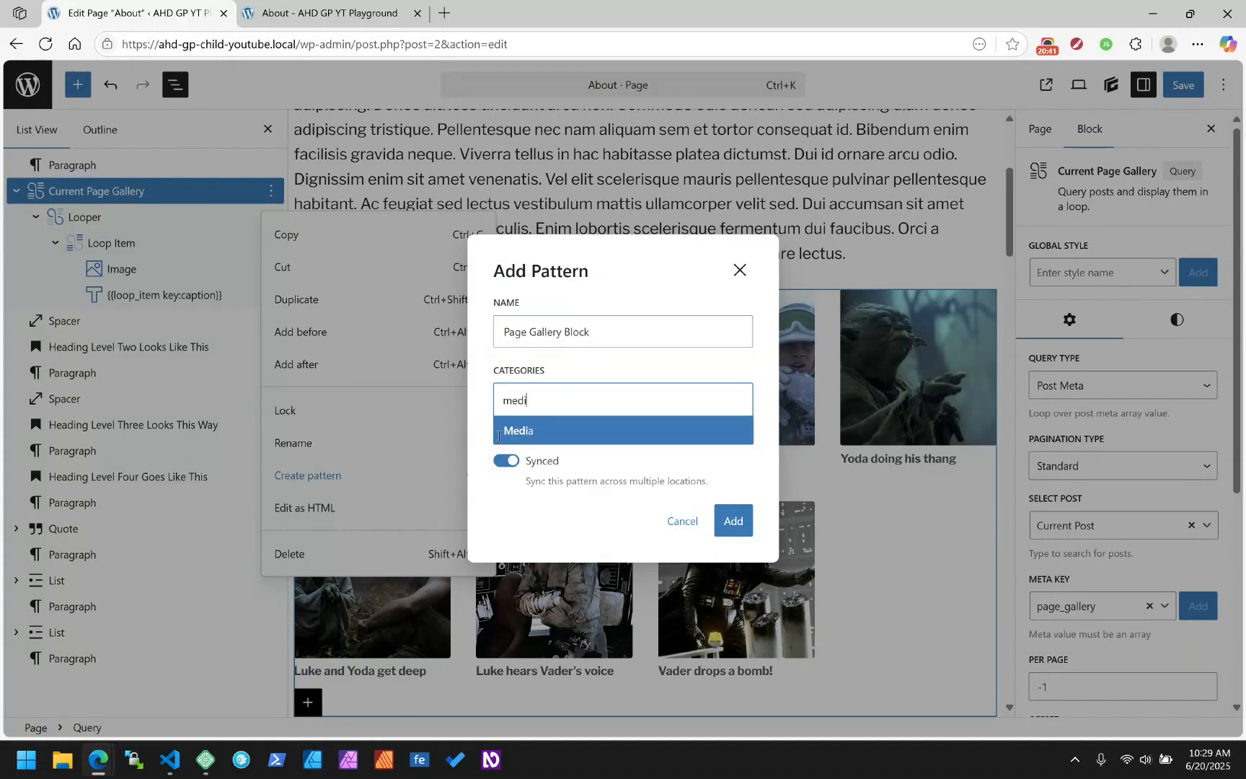
pyautogui.click(499, 434)
pyautogui.click(543, 513)
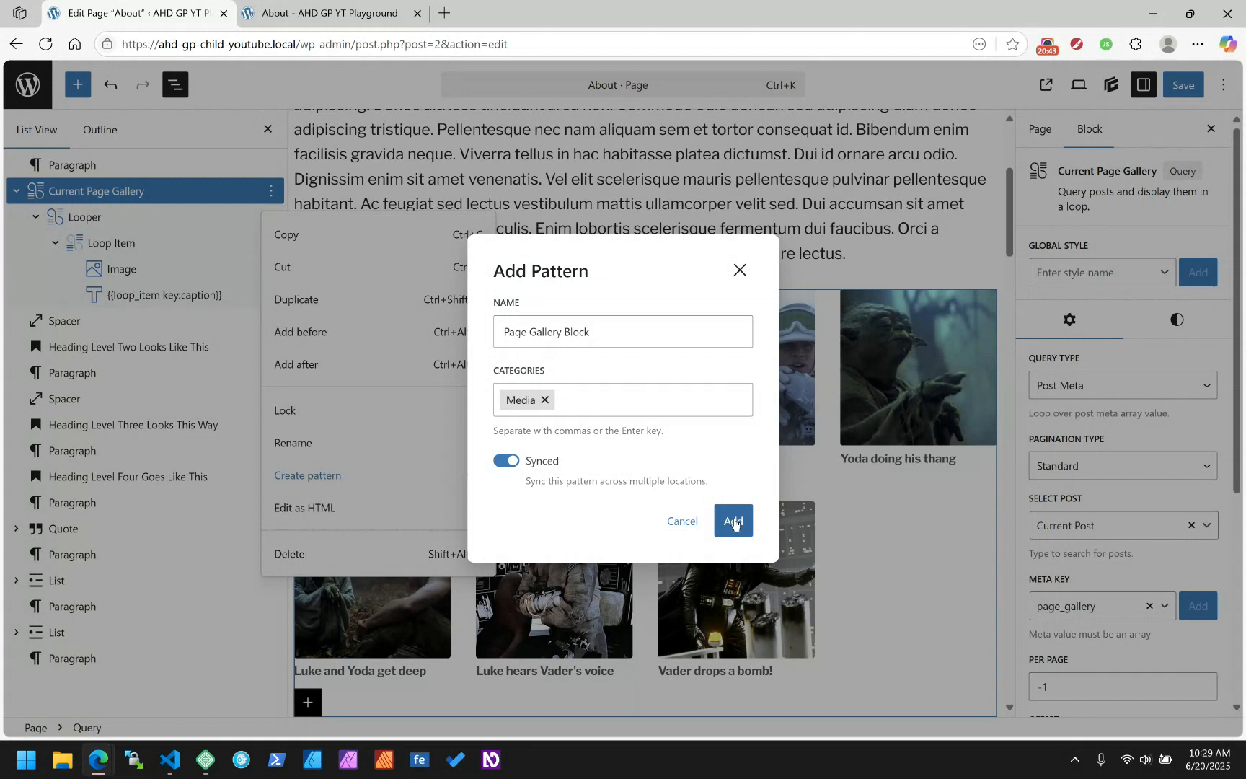
pyautogui.click(734, 524)
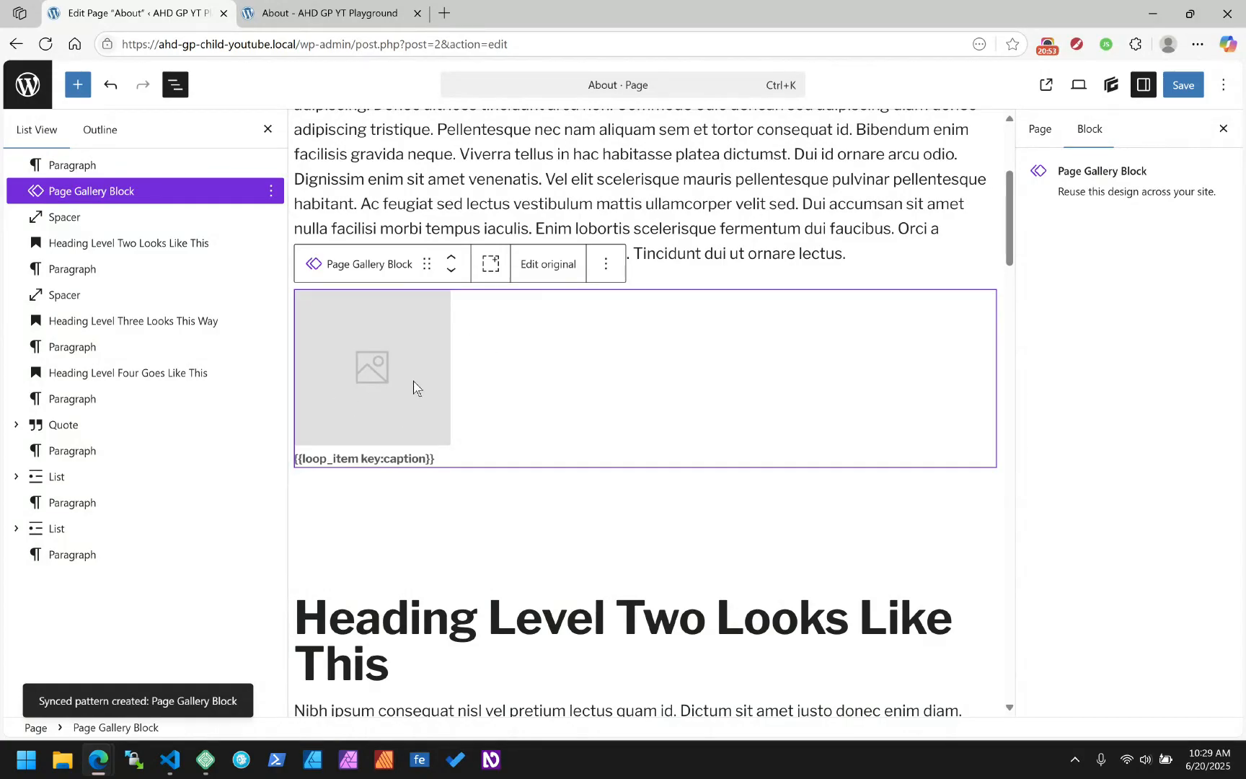
# Step: Remove the sixth image, Luke hears Vader's voice, from the About page's Page Gallery field and save the page
pyautogui.scroll(-15, 412, 380)
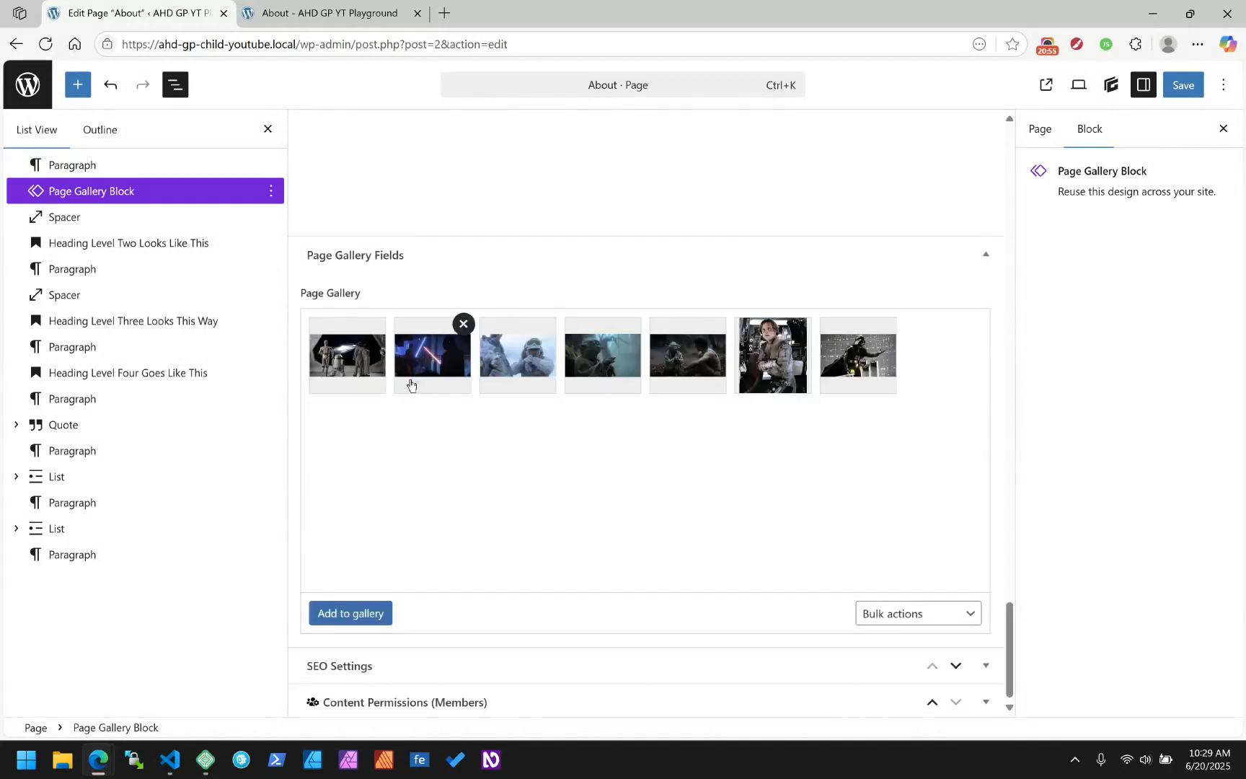
pyautogui.click(804, 324)
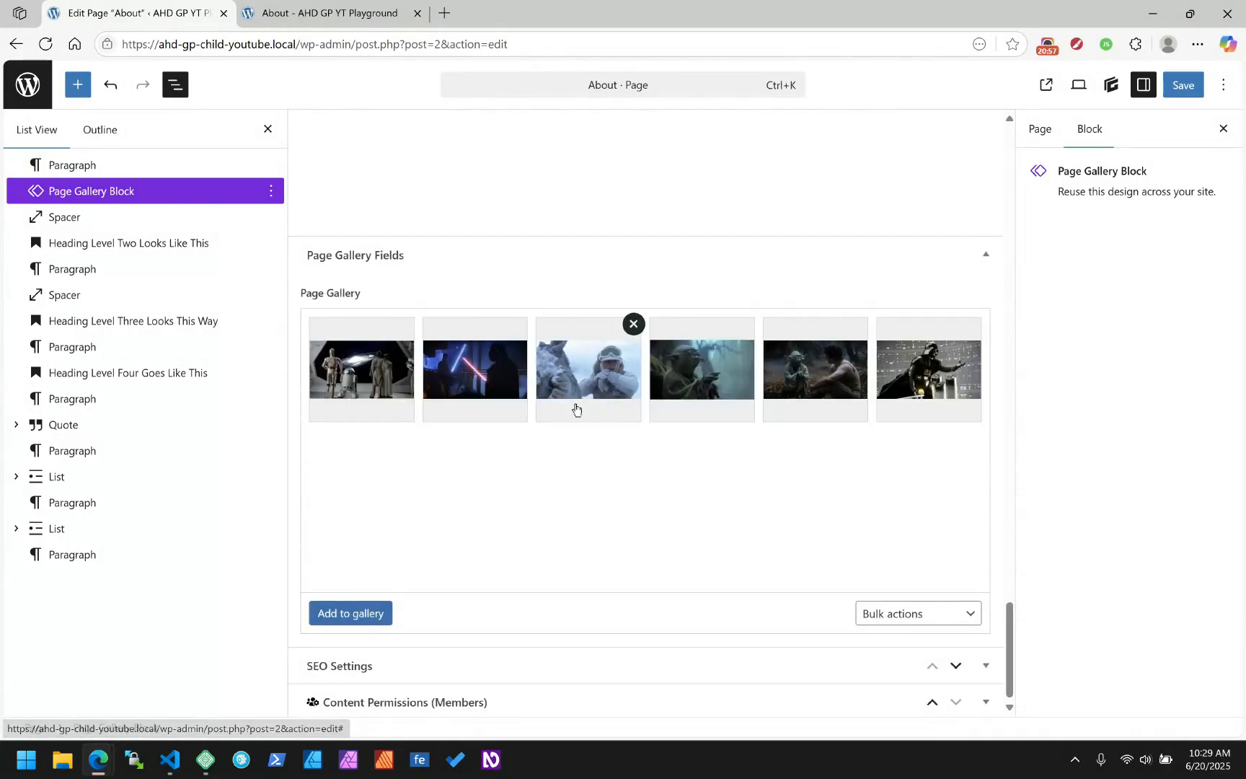
pyautogui.click(1183, 85)
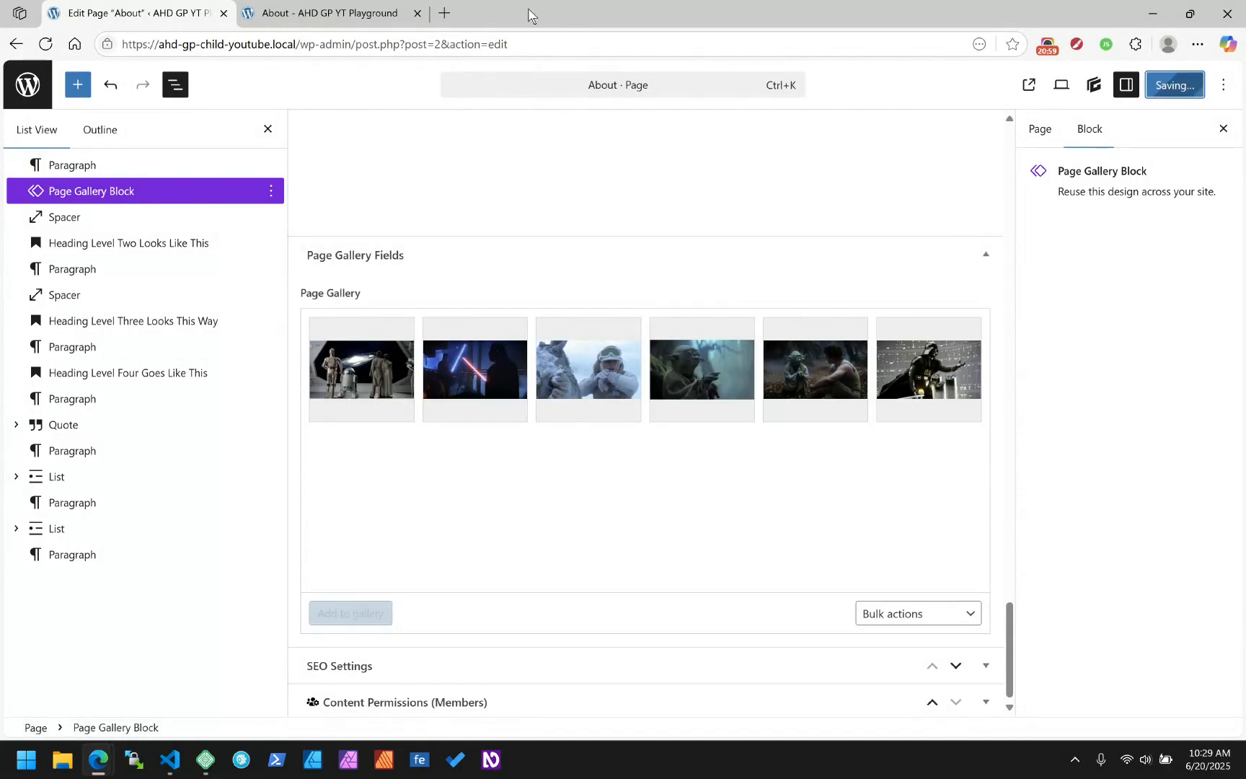
# Step: Reload the live About page and check which images its gallery displays
pyautogui.click(328, 13)
pyautogui.scroll(-1, 367, 274)
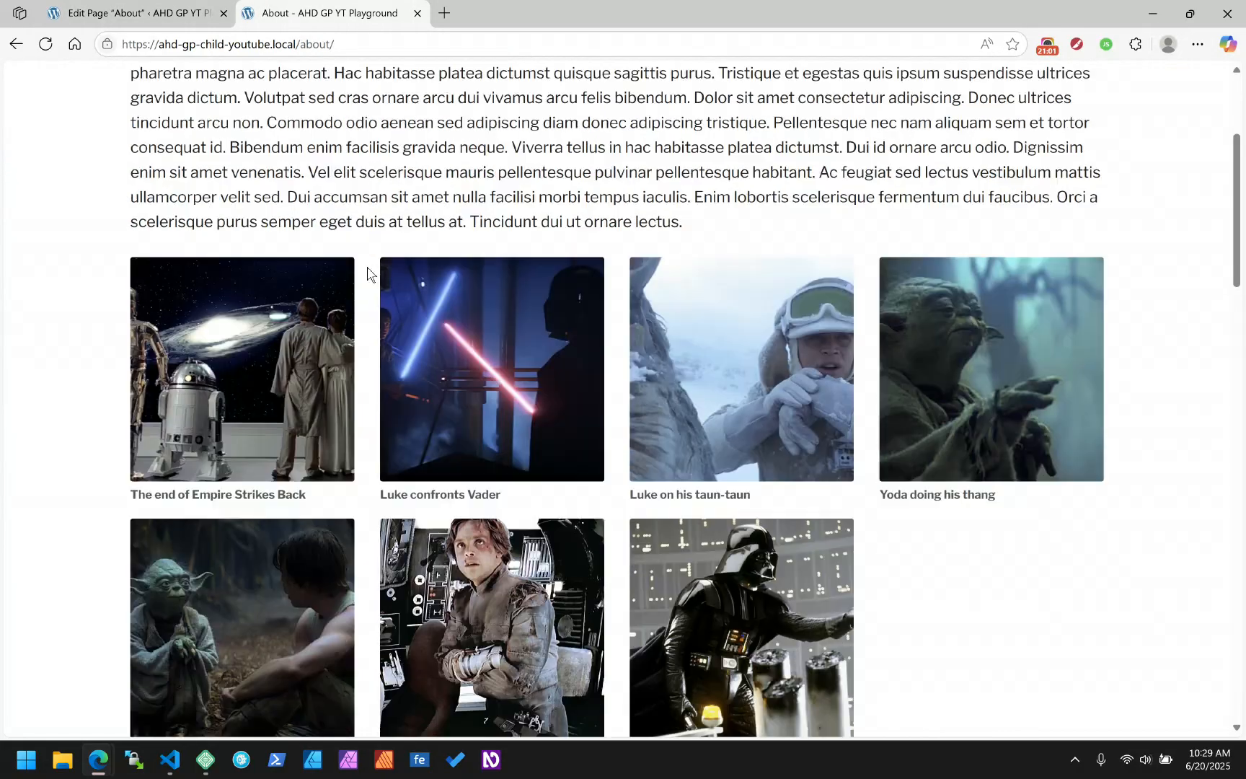
pyautogui.scroll(-1, 367, 274)
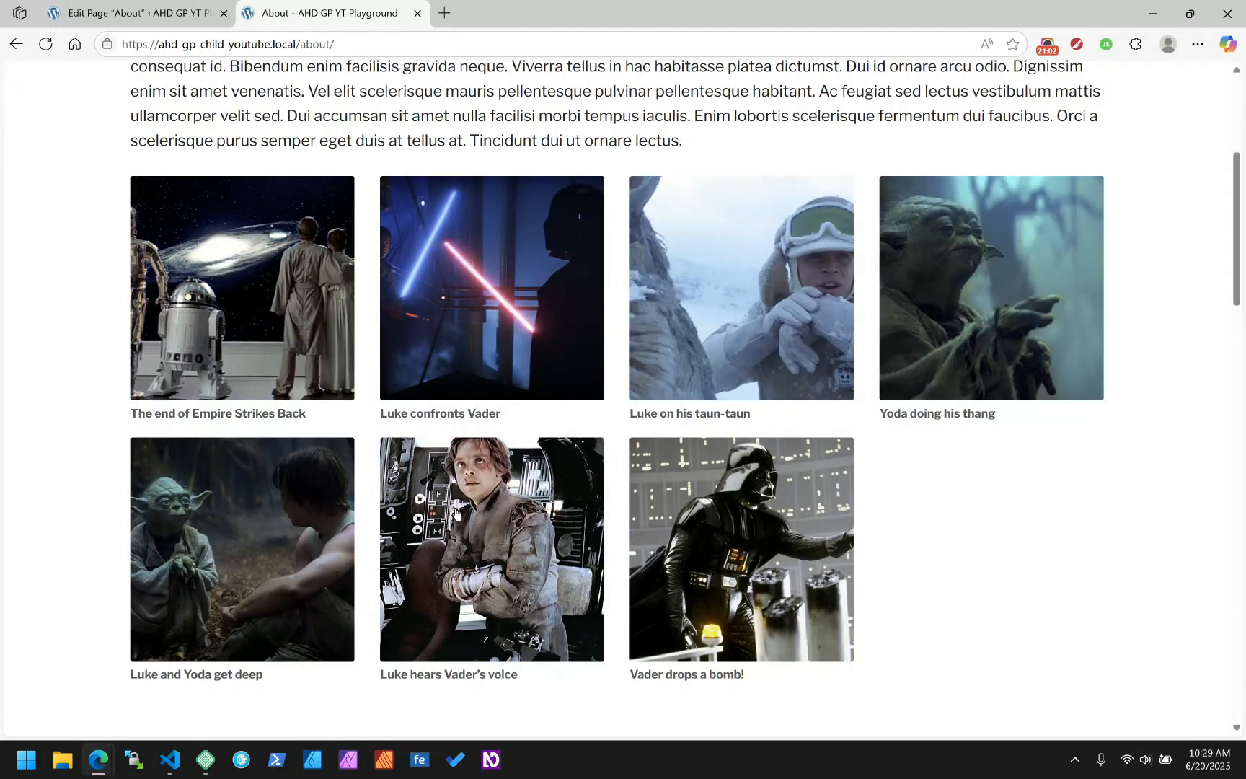
pyautogui.click(45, 44)
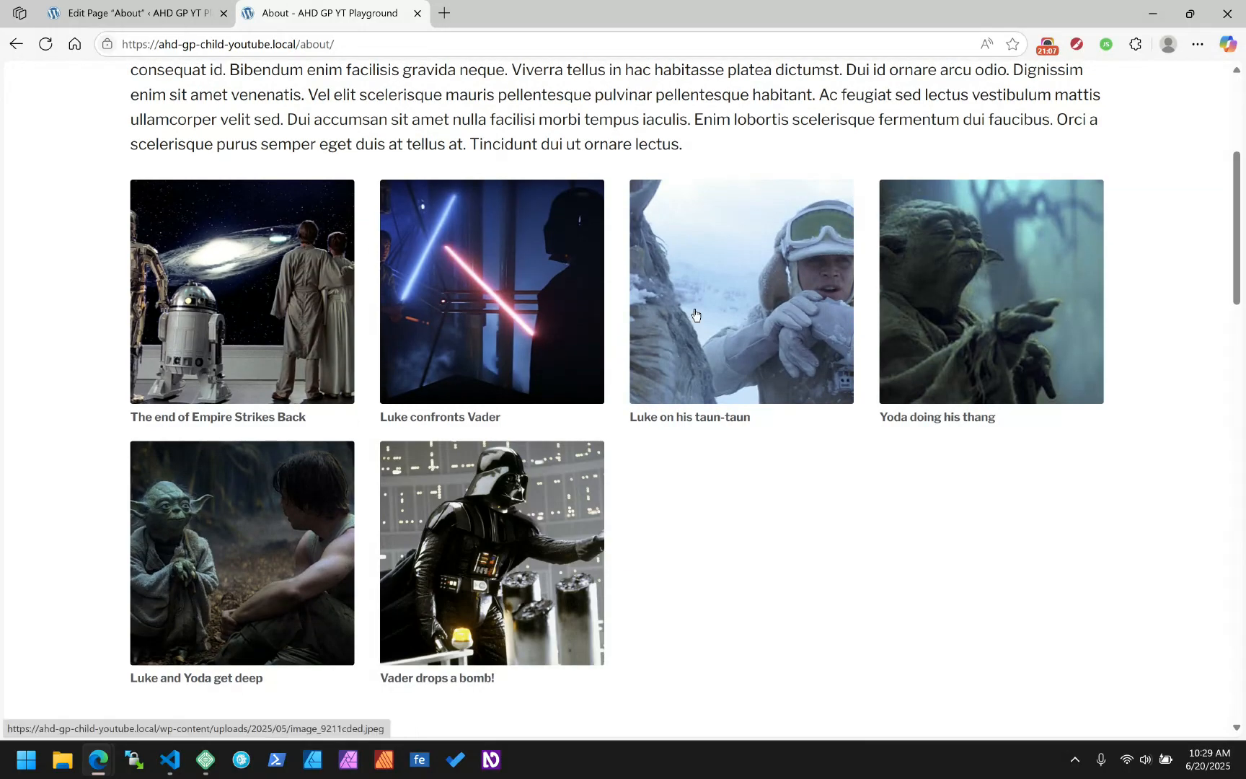
# Step: Remove all the remaining images from the Page Gallery field in the About page editor
pyautogui.click(114, 13)
pyautogui.scroll(20, 801, 496)
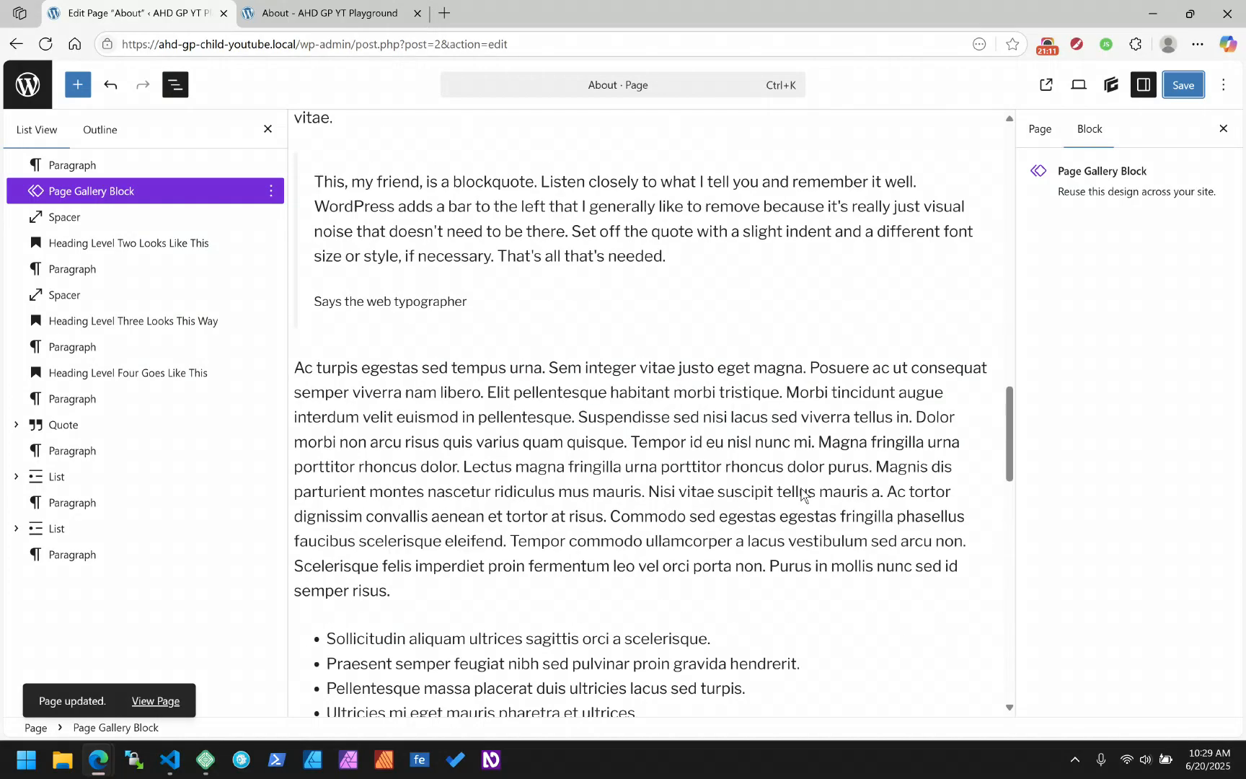
pyautogui.scroll(-5, 721, 497)
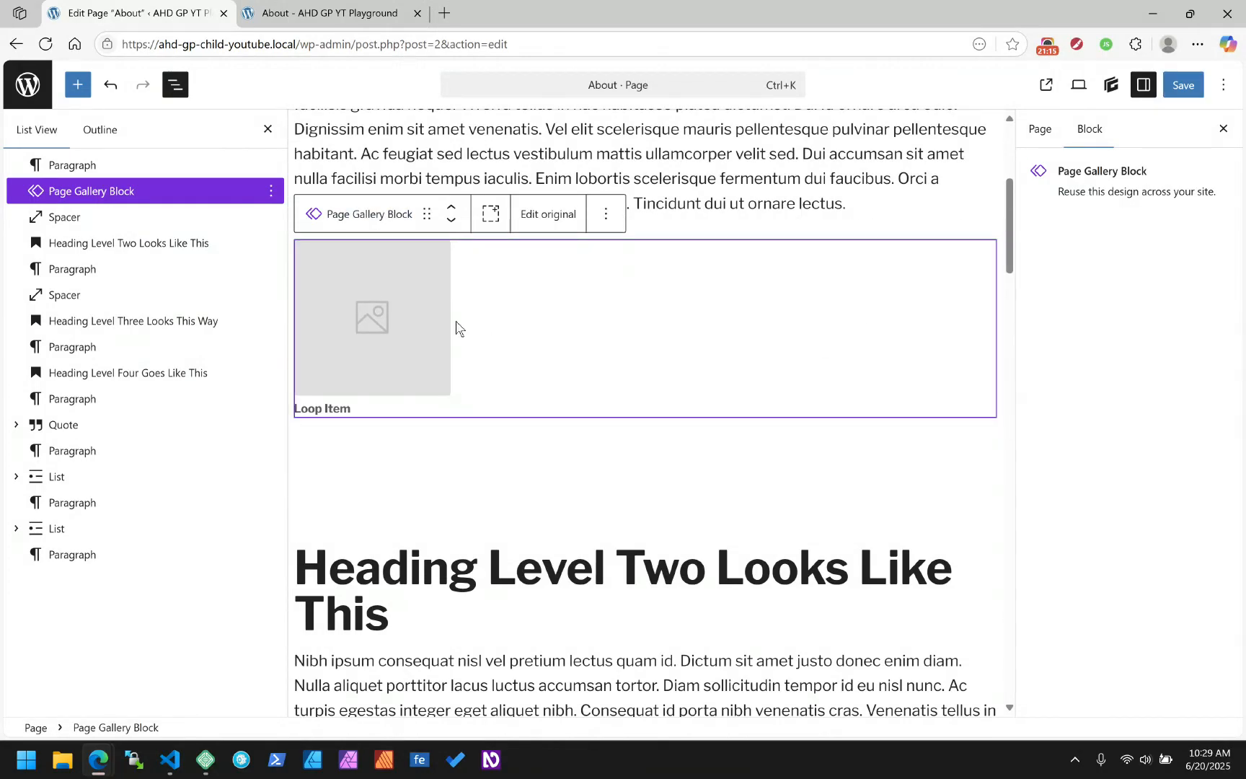
pyautogui.scroll(5, 805, 349)
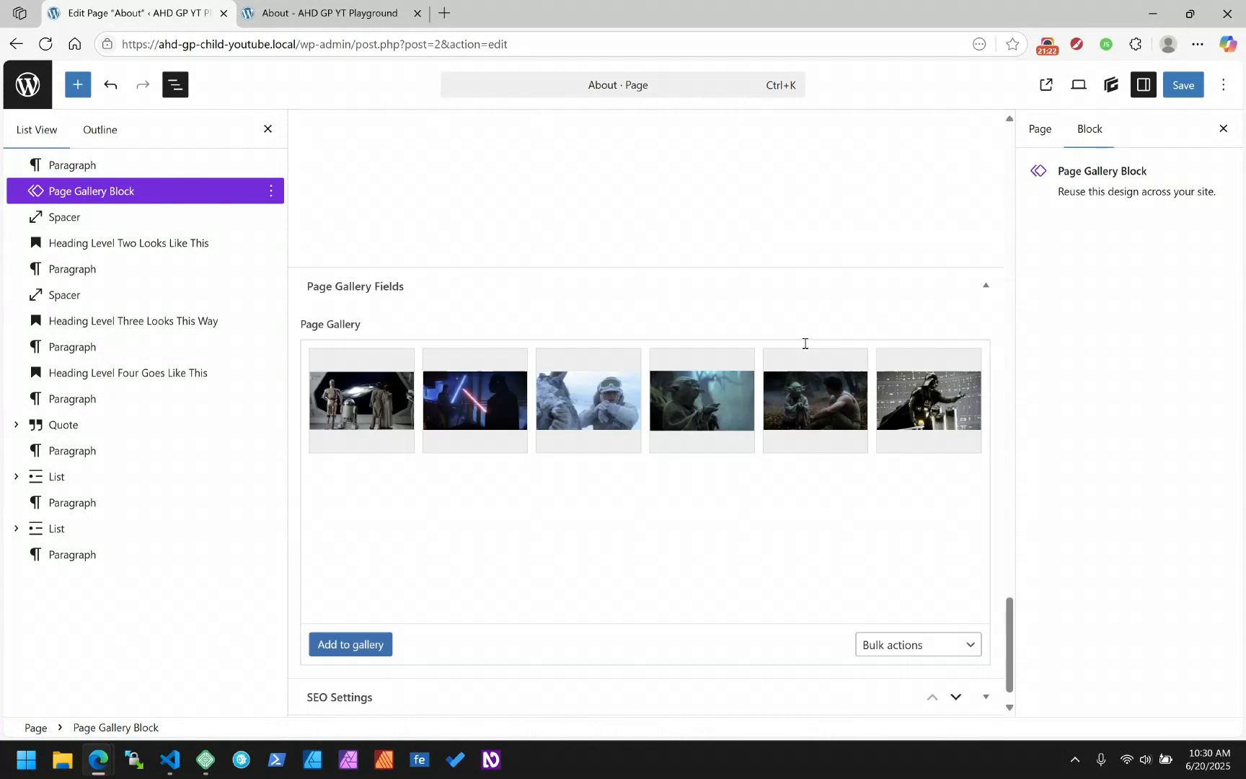
pyautogui.scroll(-1, 805, 344)
pyautogui.moveTo(393, 336)
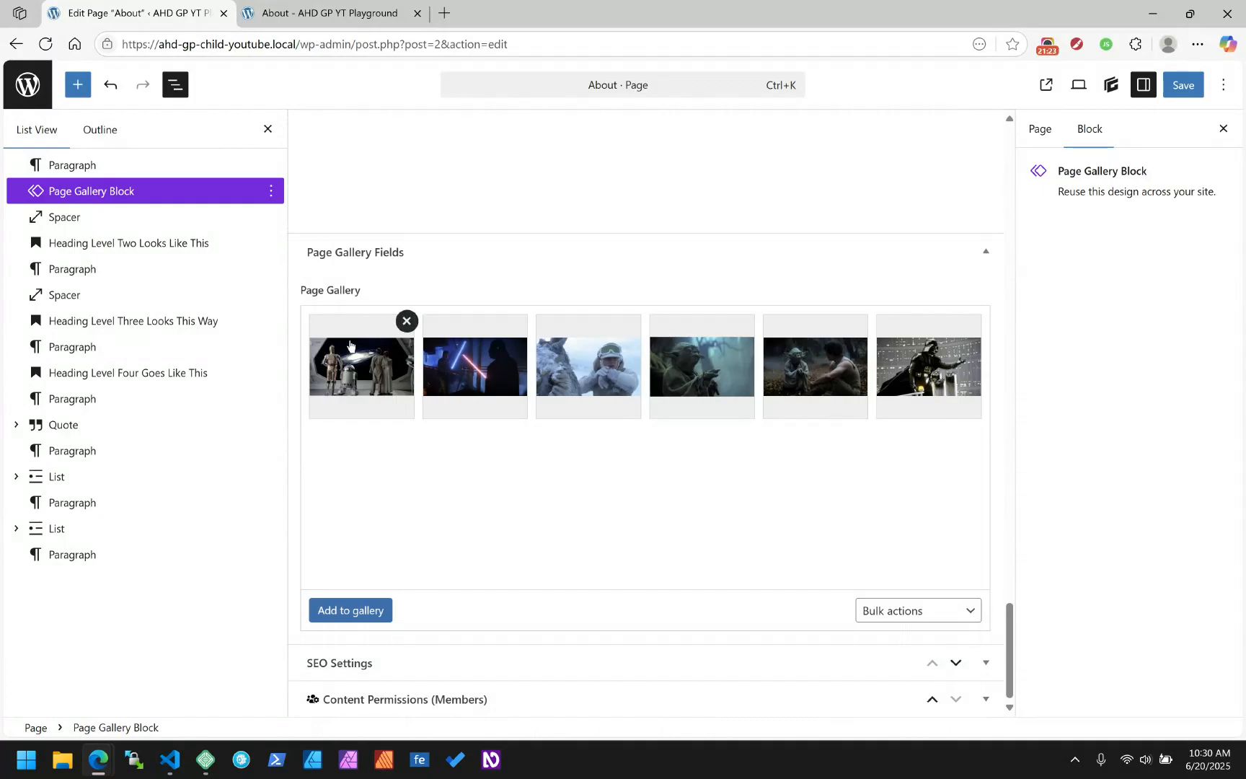
pyautogui.click(408, 323)
pyautogui.click(408, 323)
pyautogui.click(408, 323)
pyautogui.click(408, 323)
pyautogui.click(408, 323)
pyautogui.click(408, 323)
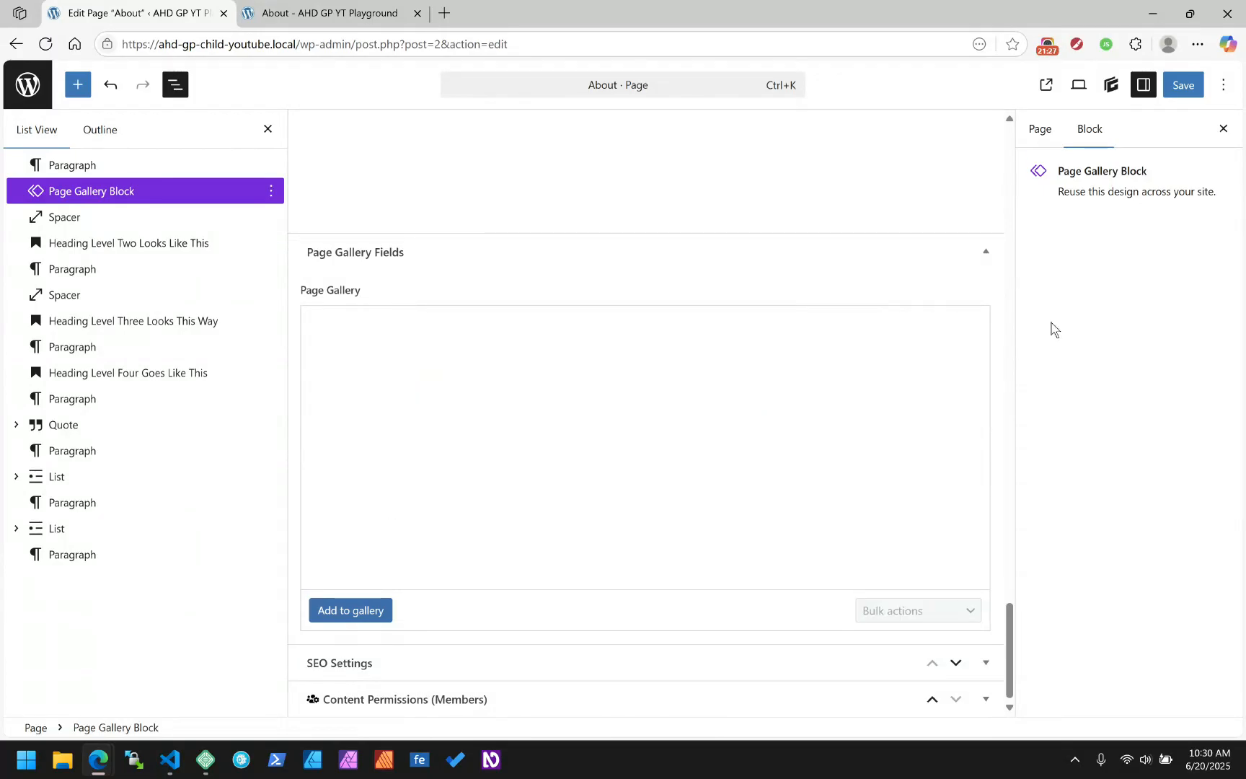
# Step: Unassign the Gallery term under Additional Page Content for the About page and save the page
pyautogui.click(1038, 129)
pyautogui.scroll(-3, 1102, 512)
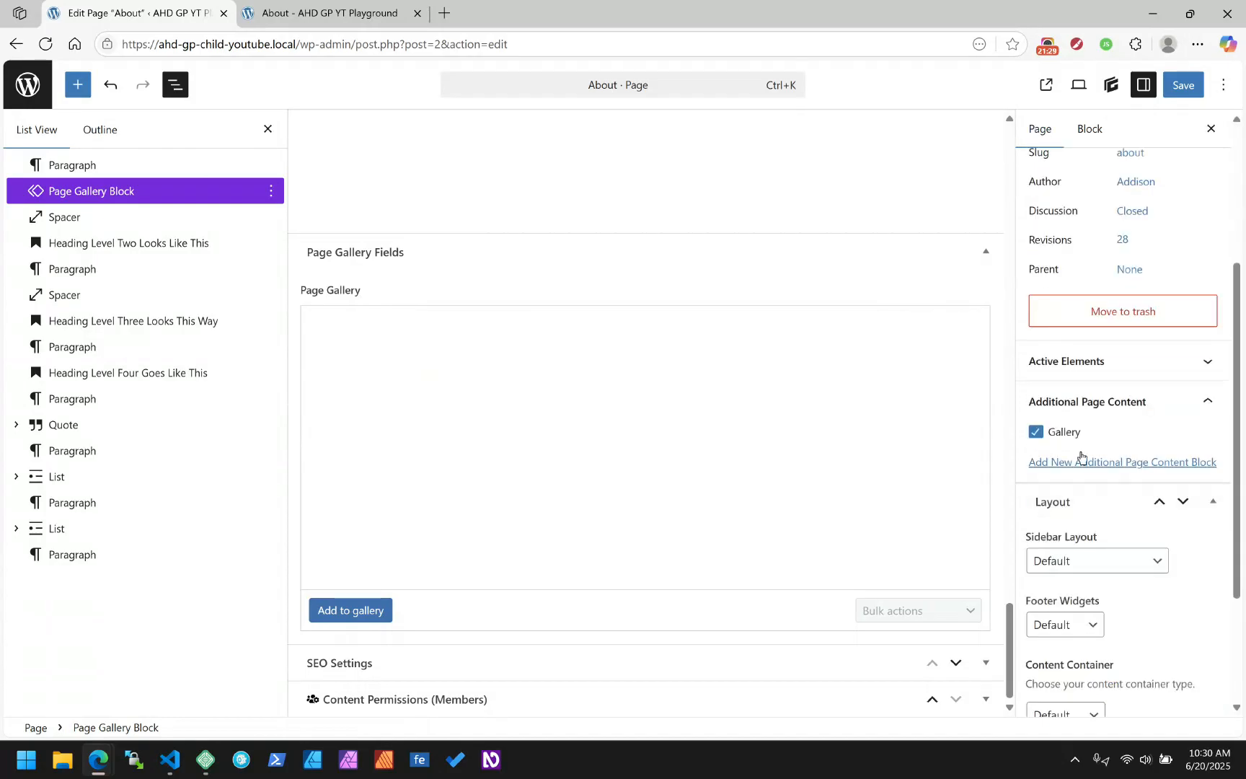
pyautogui.click(1058, 433)
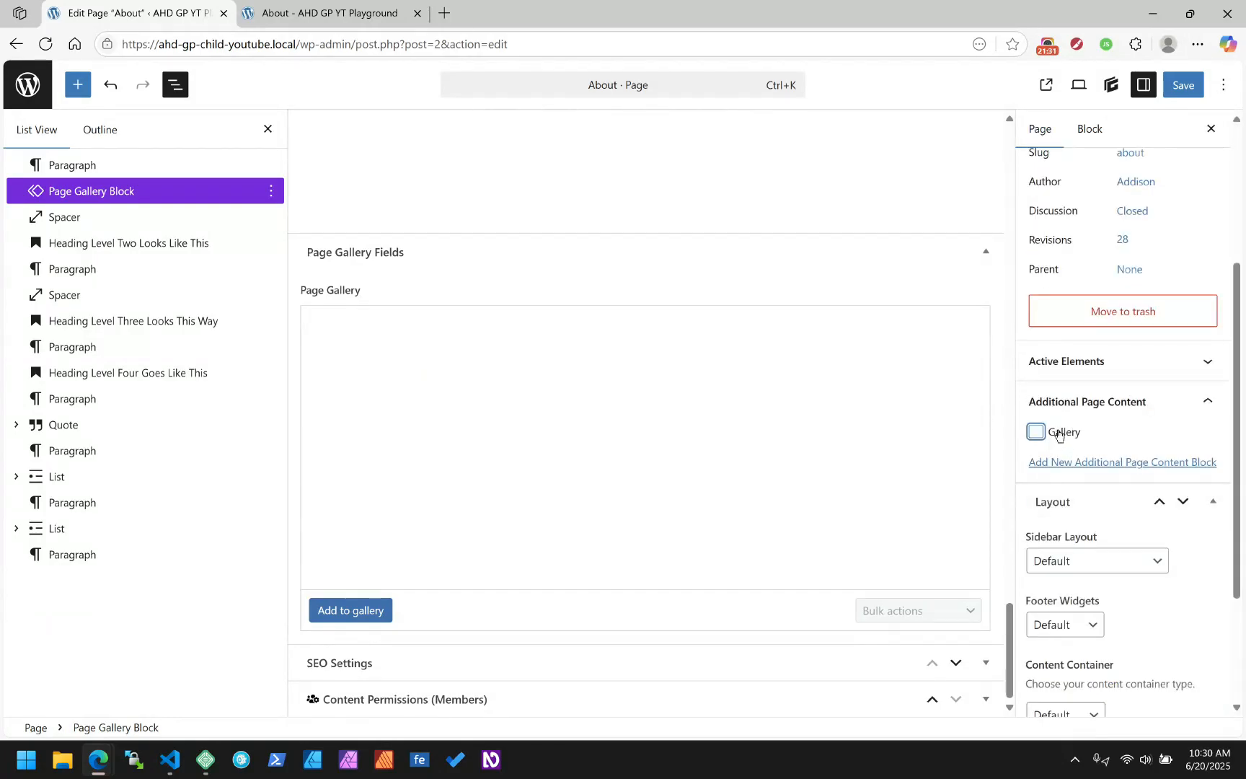
pyautogui.click(1183, 85)
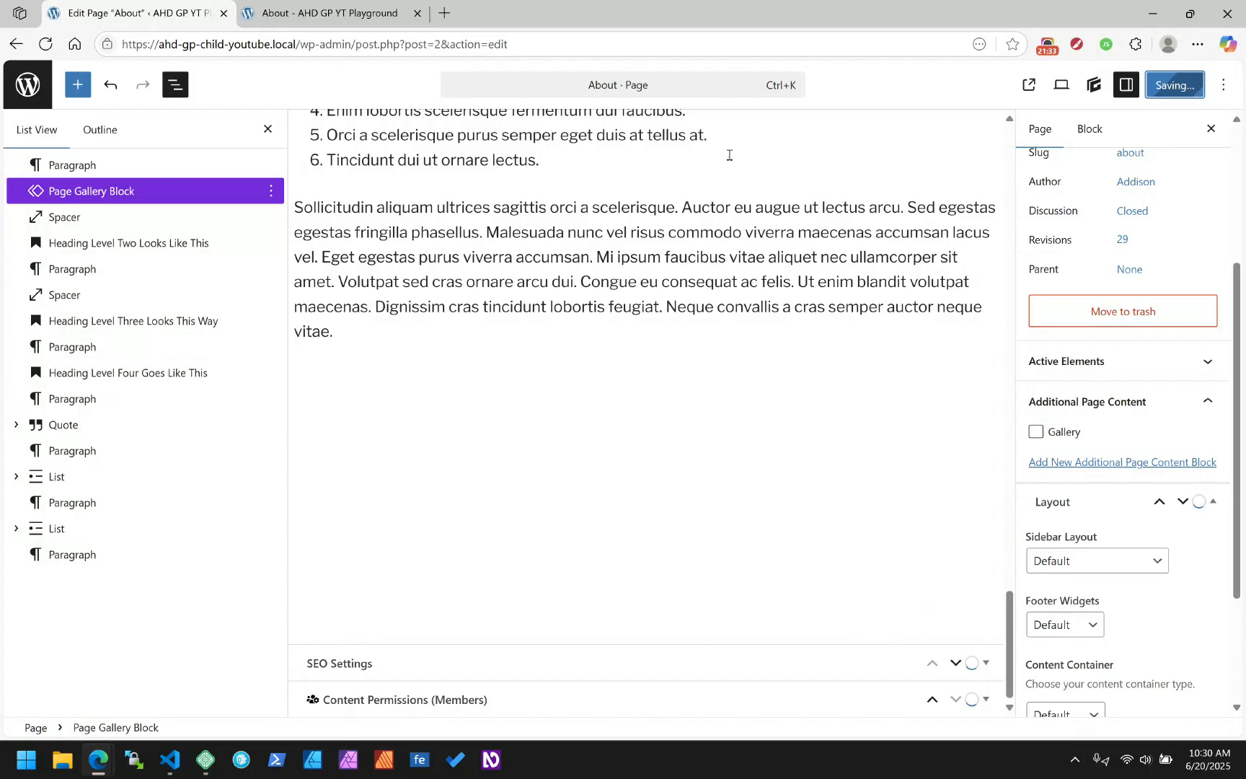
# Step: Reload the live About page and inspect the div markup between the opening paragraph and the level two heading
pyautogui.click(285, 11)
pyautogui.click(45, 44)
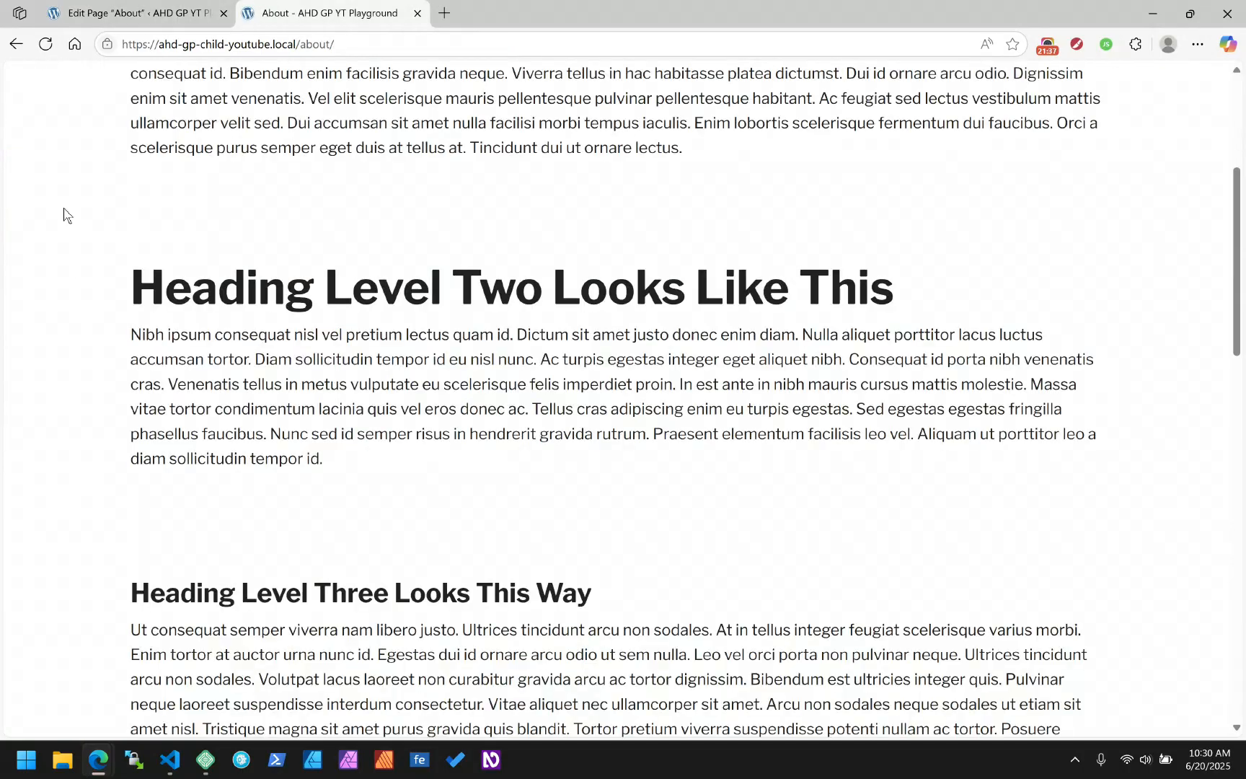
pyautogui.rightClick(220, 216)
pyautogui.click(292, 657)
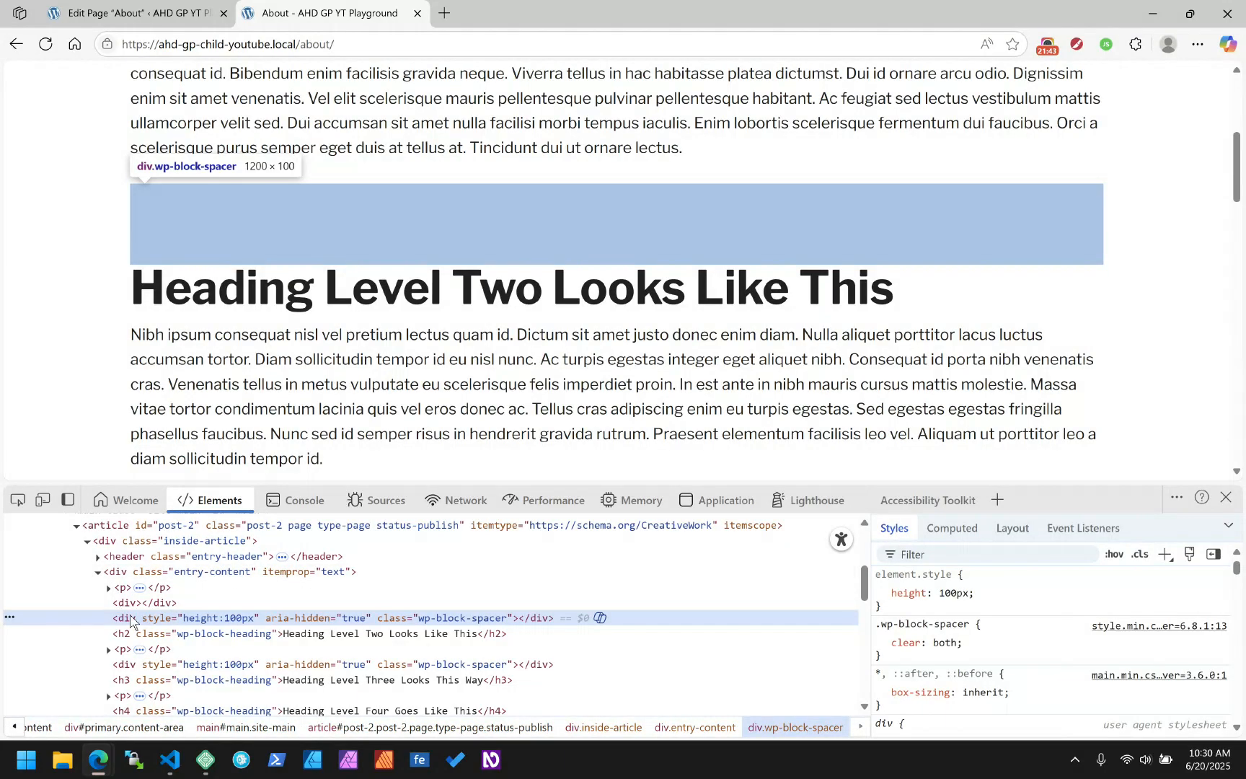
pyautogui.click(130, 606)
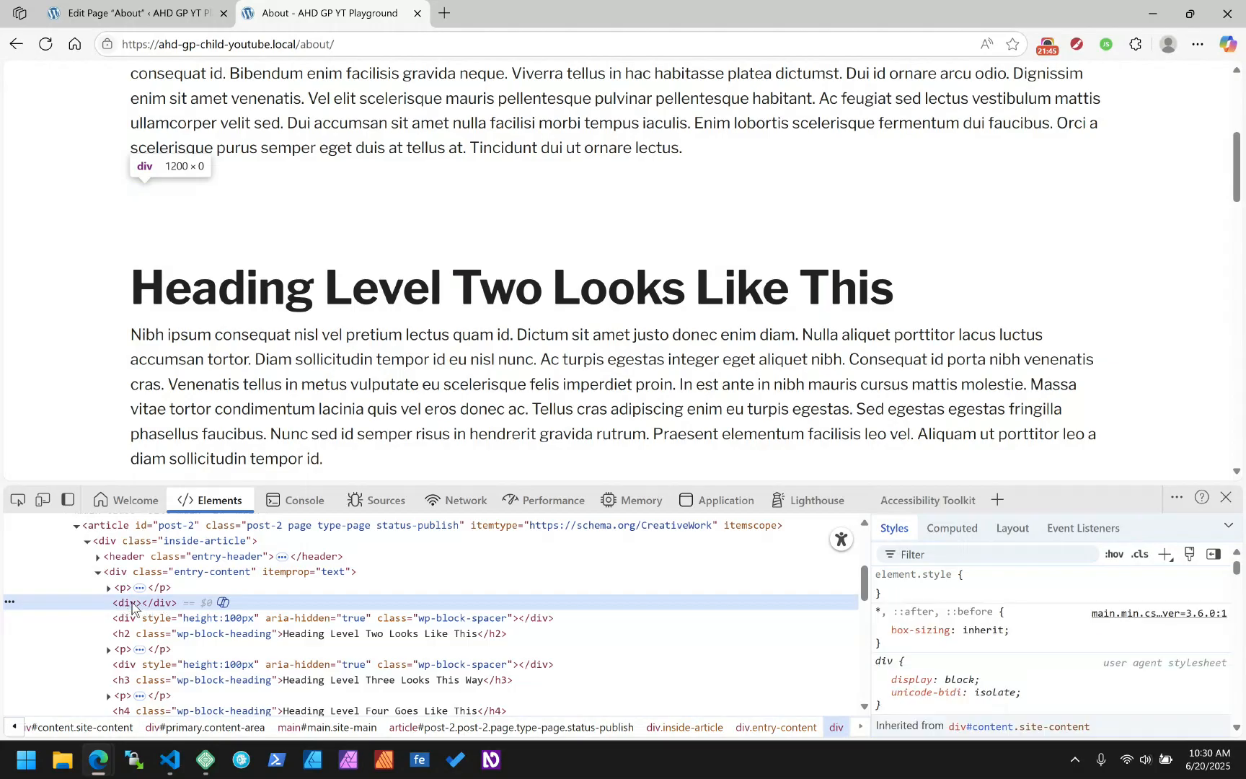
# Step: Return to the About page editor and compare the block settings offered for the first paragraph and the Page Gallery Block
pyautogui.click(129, 13)
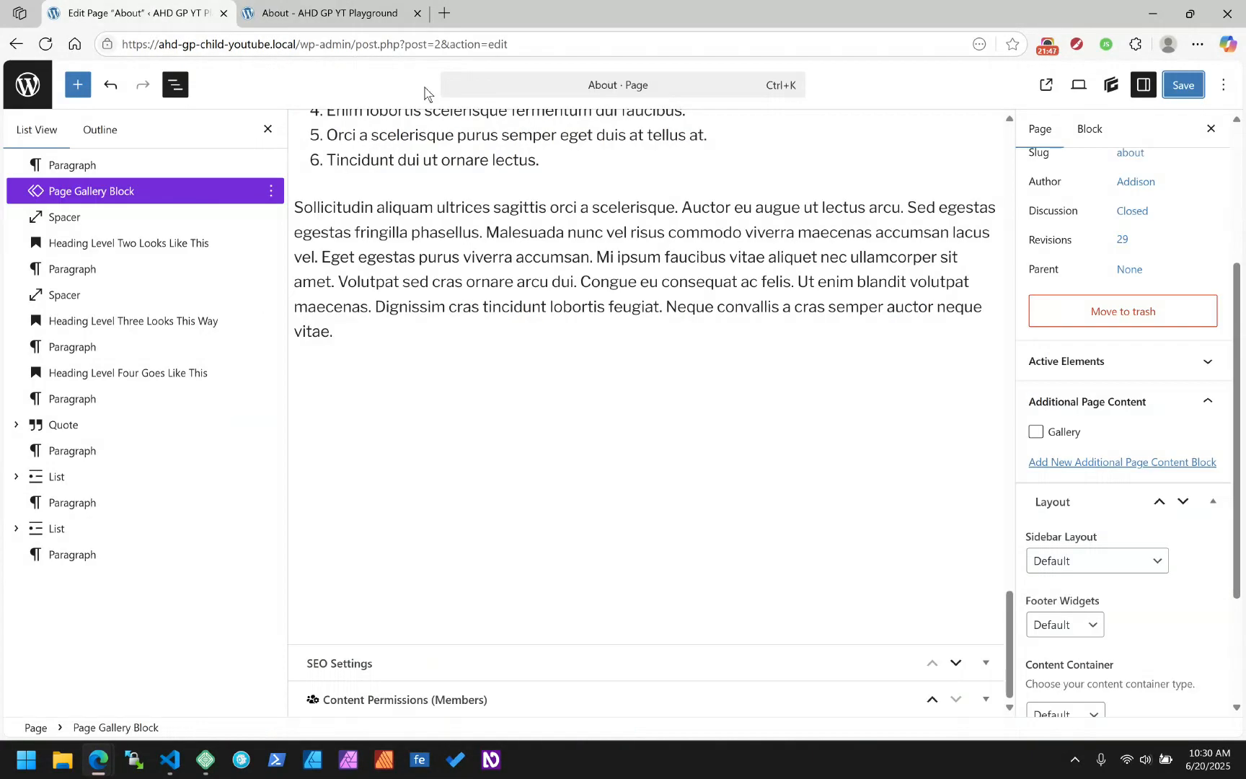
pyautogui.scroll(-3, 1168, 508)
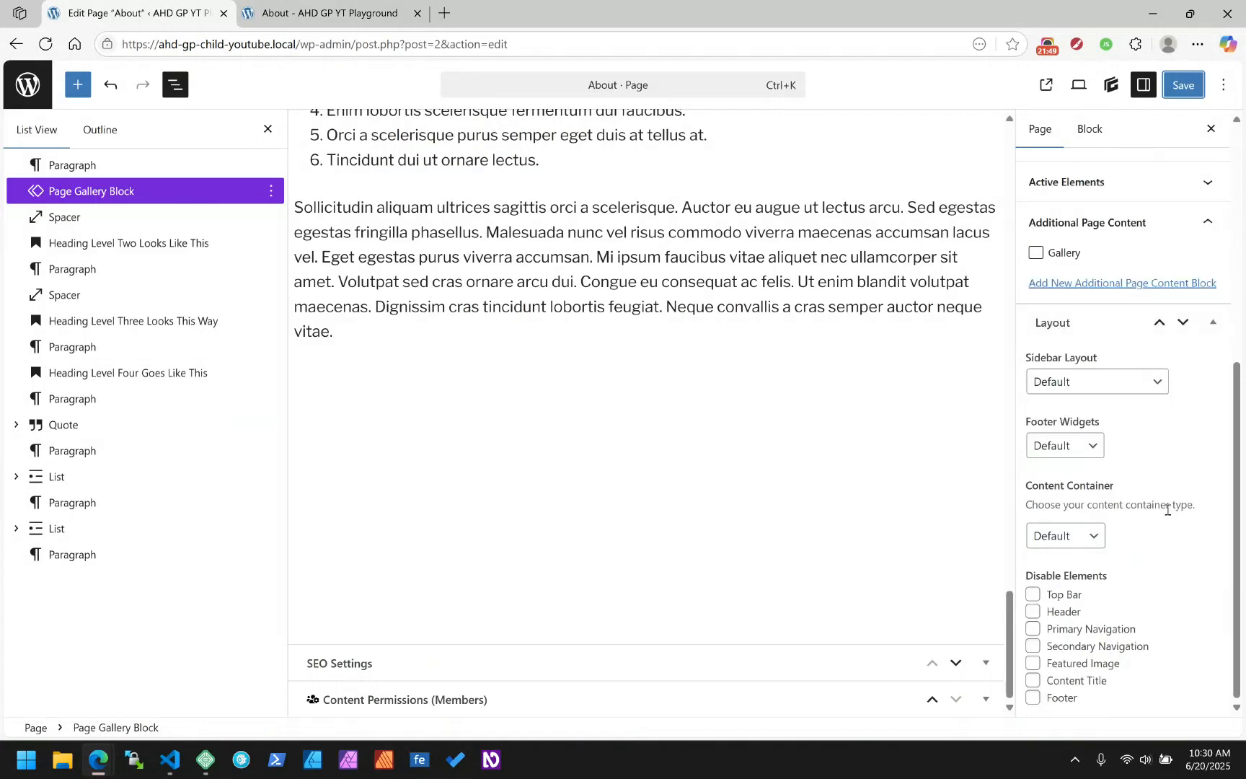
pyautogui.scroll(6, 1175, 507)
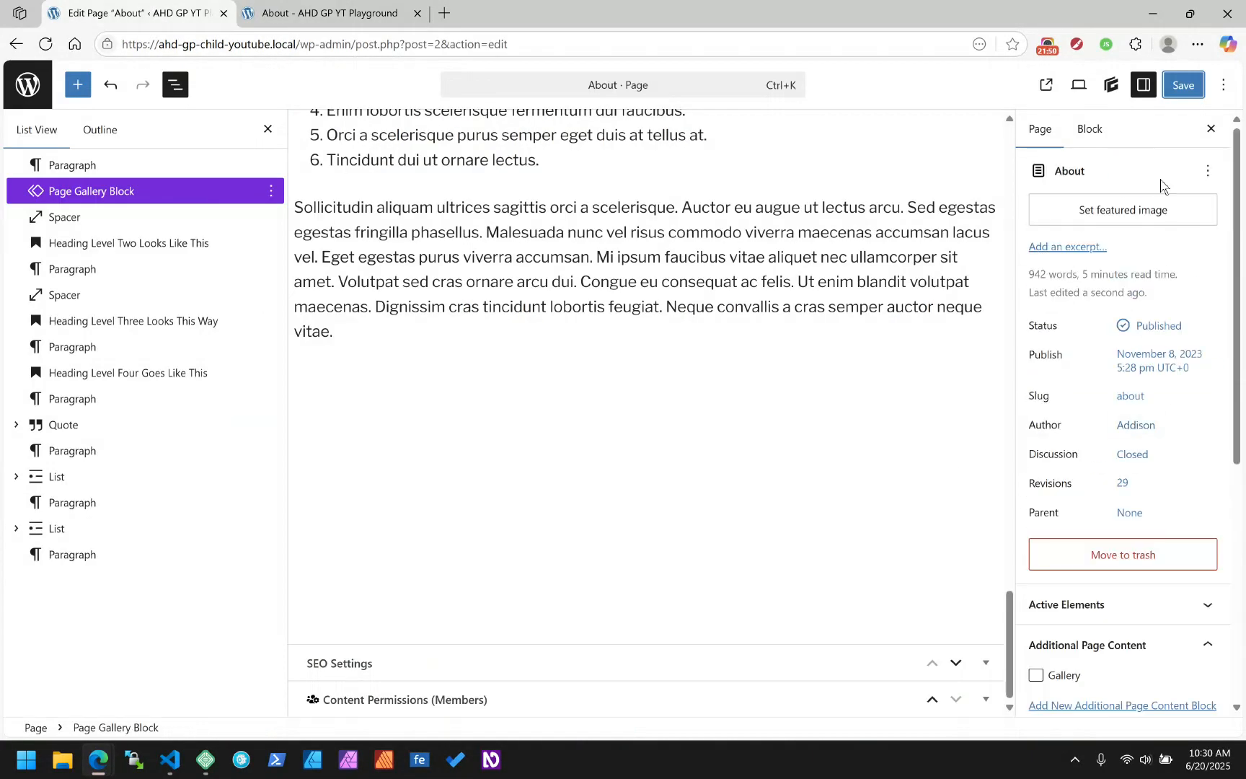
pyautogui.click(1096, 130)
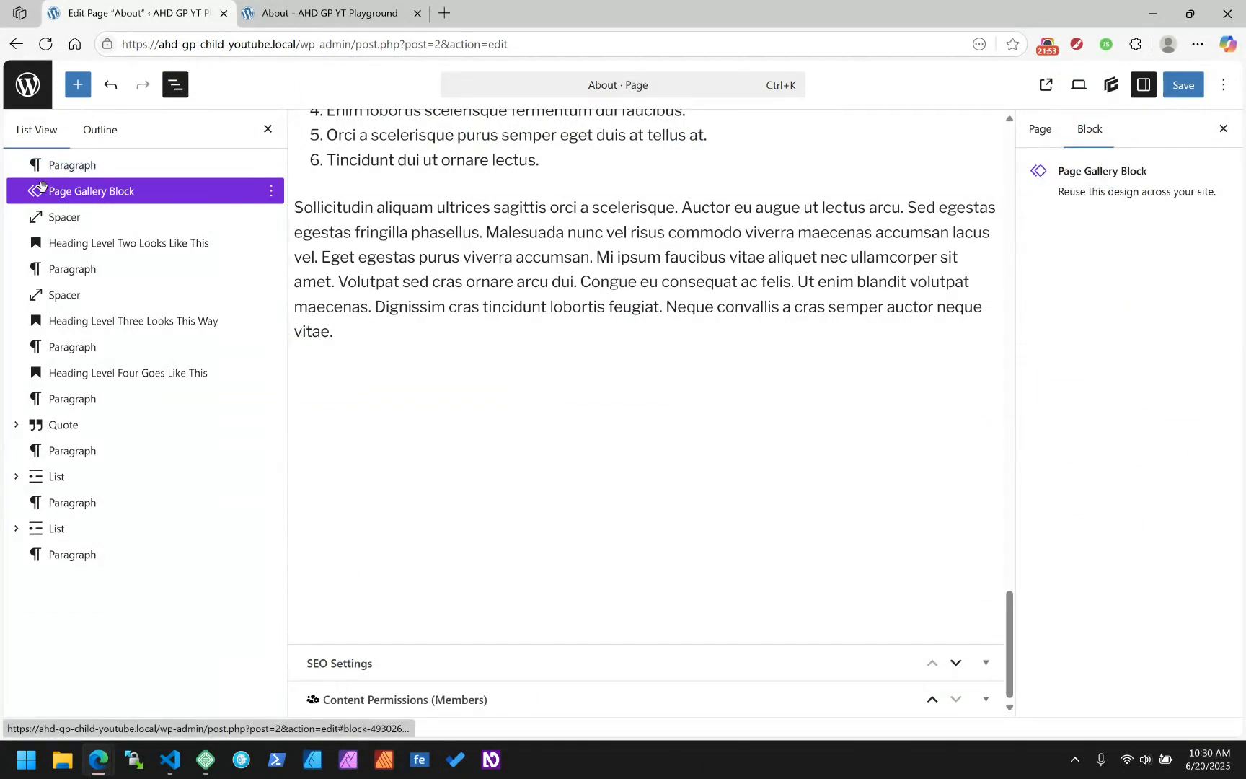
pyautogui.click(63, 165)
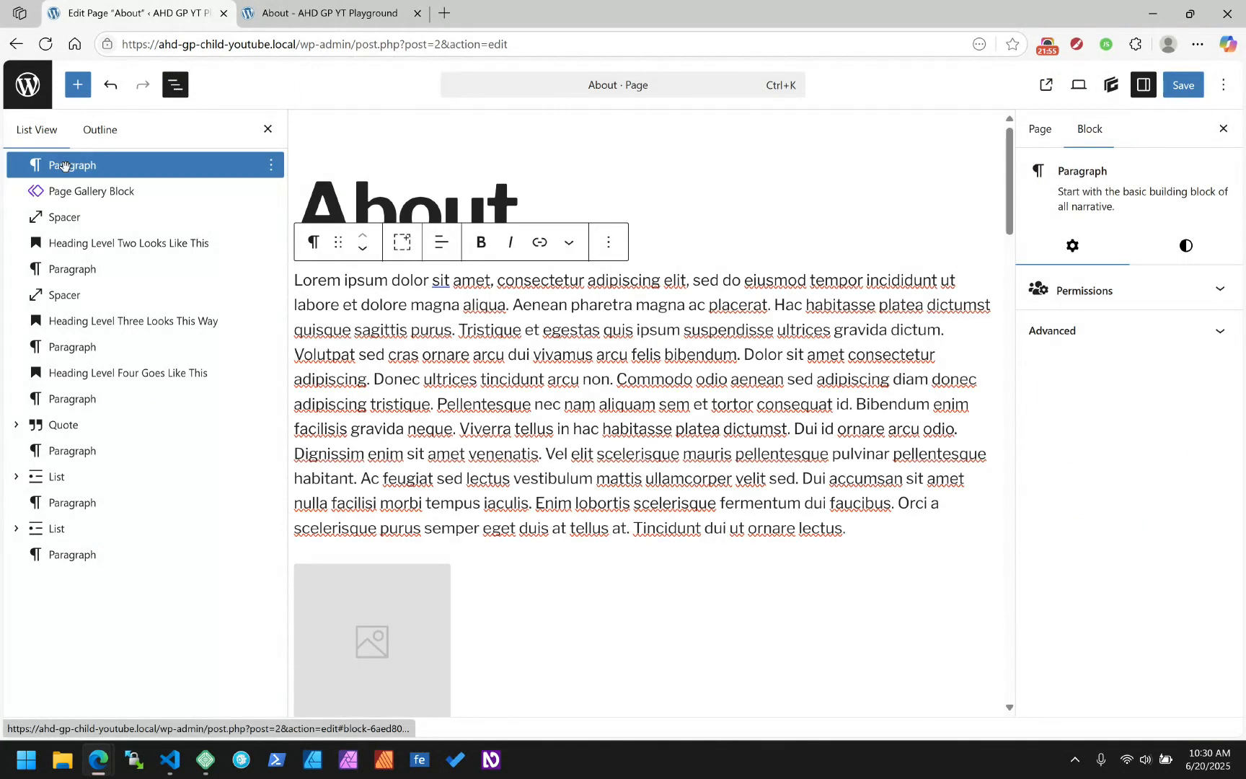
pyautogui.click(63, 190)
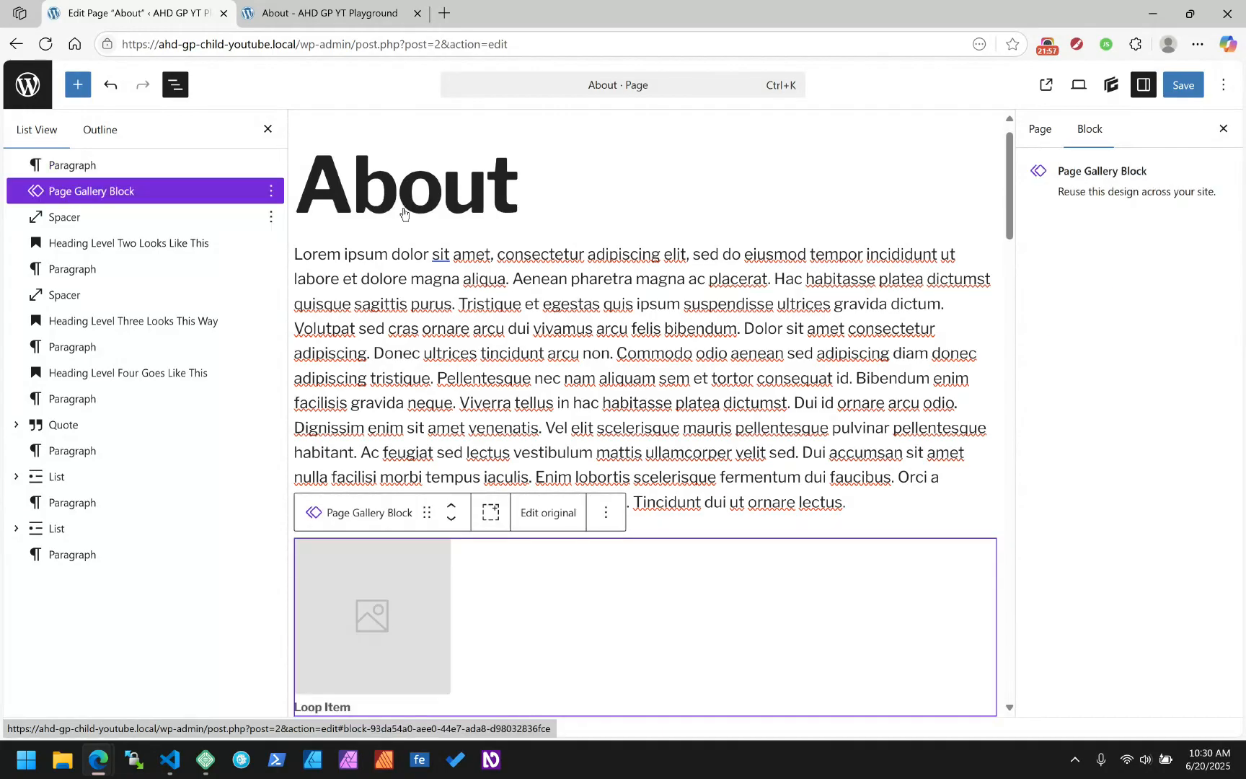
pyautogui.click(1046, 49)
pyautogui.click(887, 201)
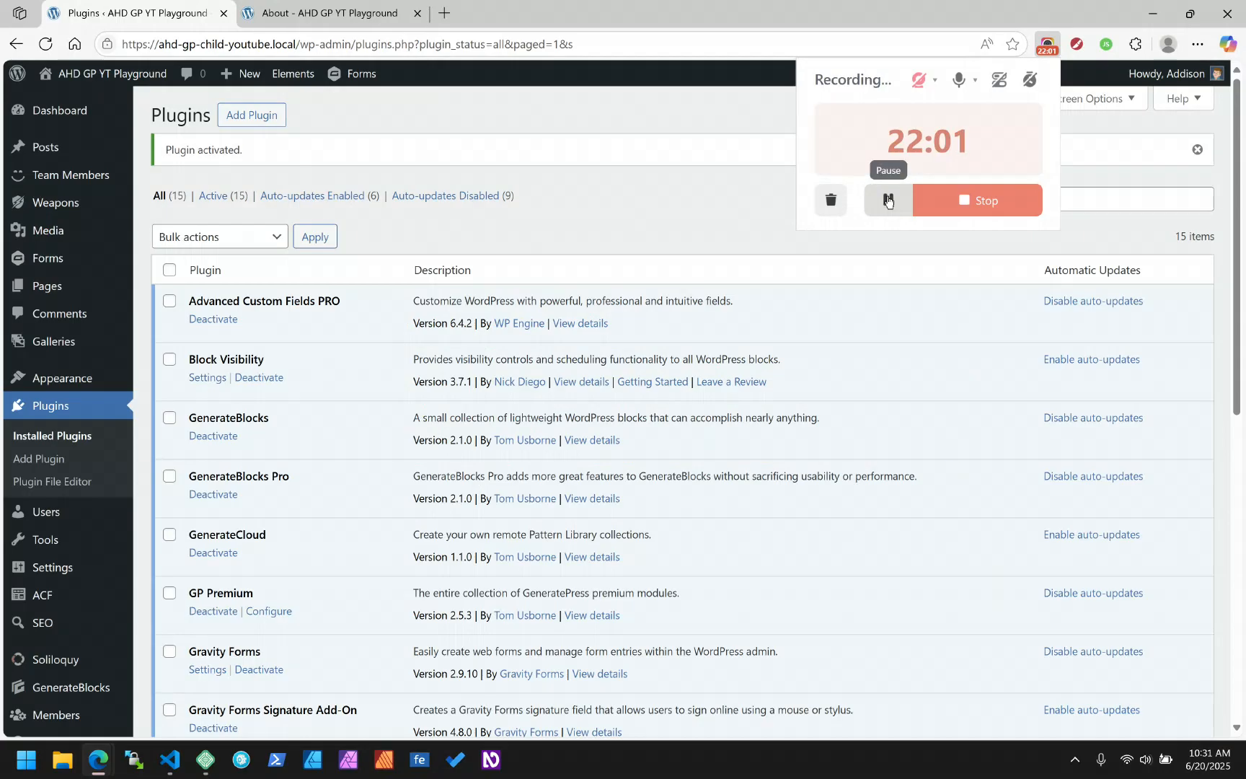
pyautogui.click(661, 209)
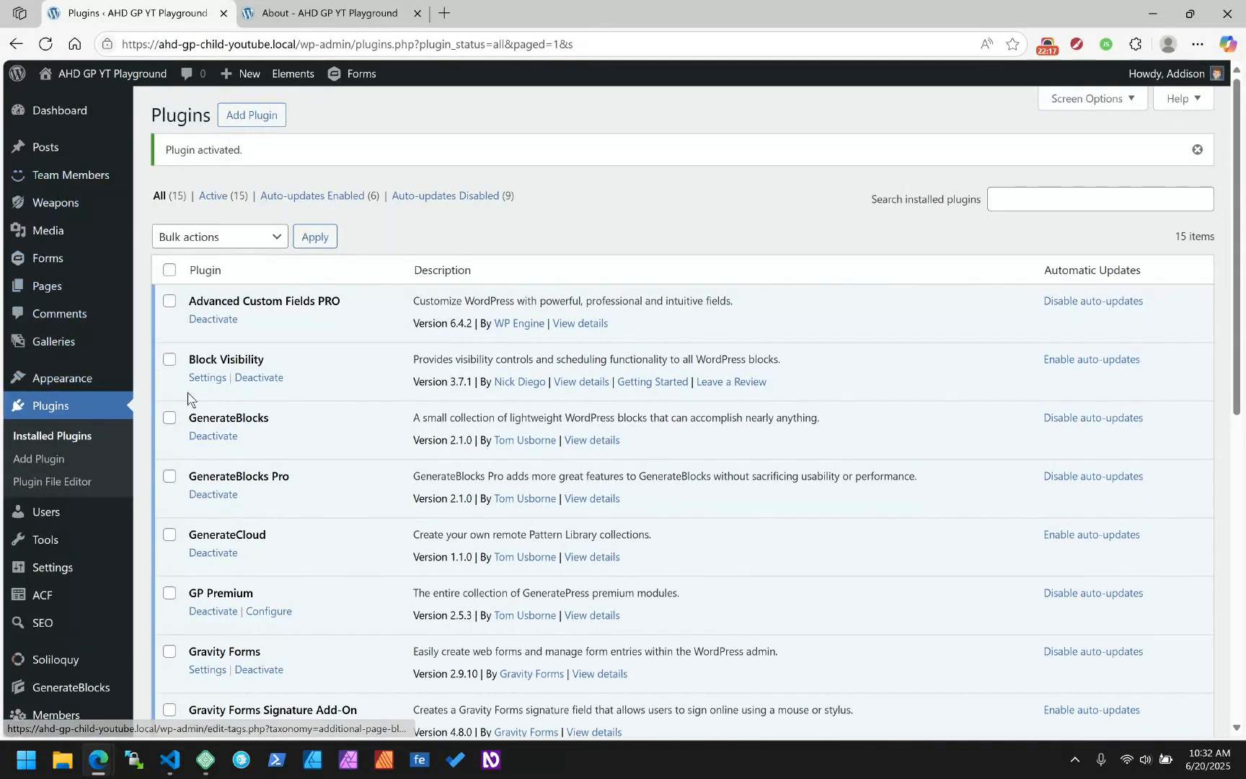
# Step: Open the About page in the editor and open the original pattern of its Page Gallery Block for editing
pyautogui.click(45, 289)
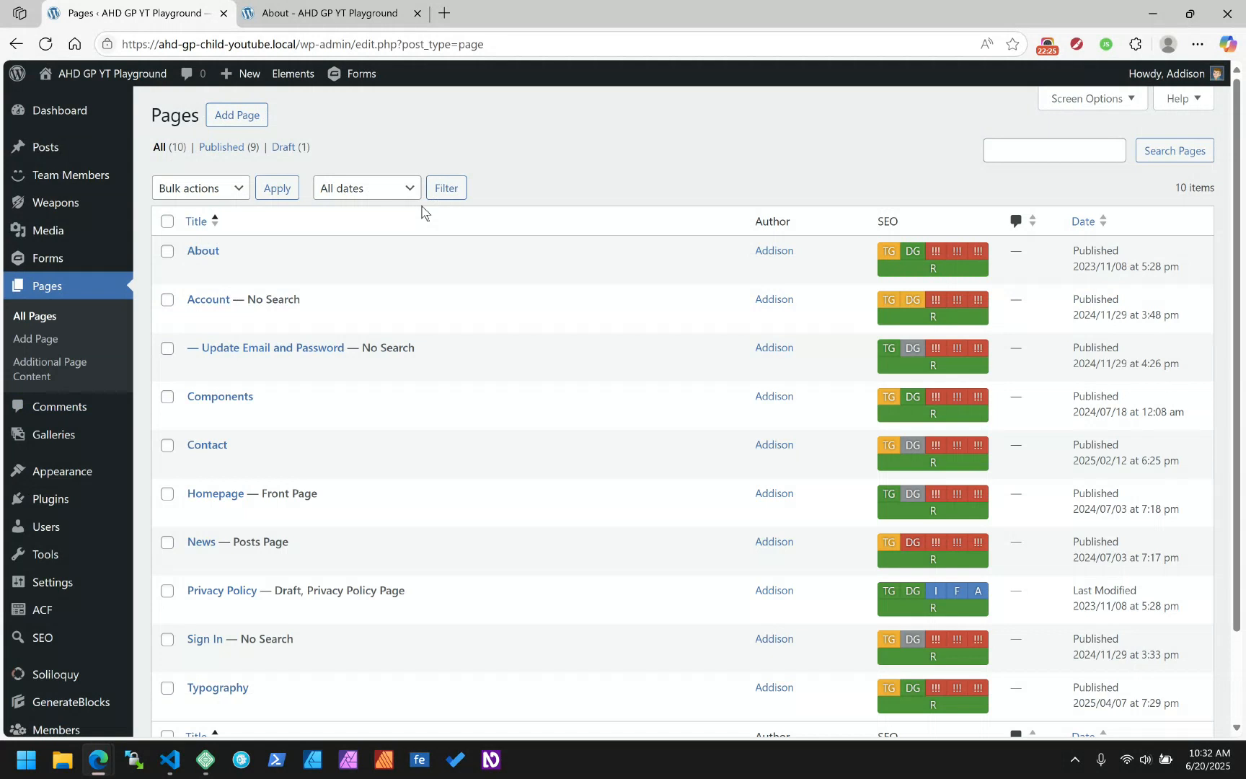
pyautogui.click(203, 250)
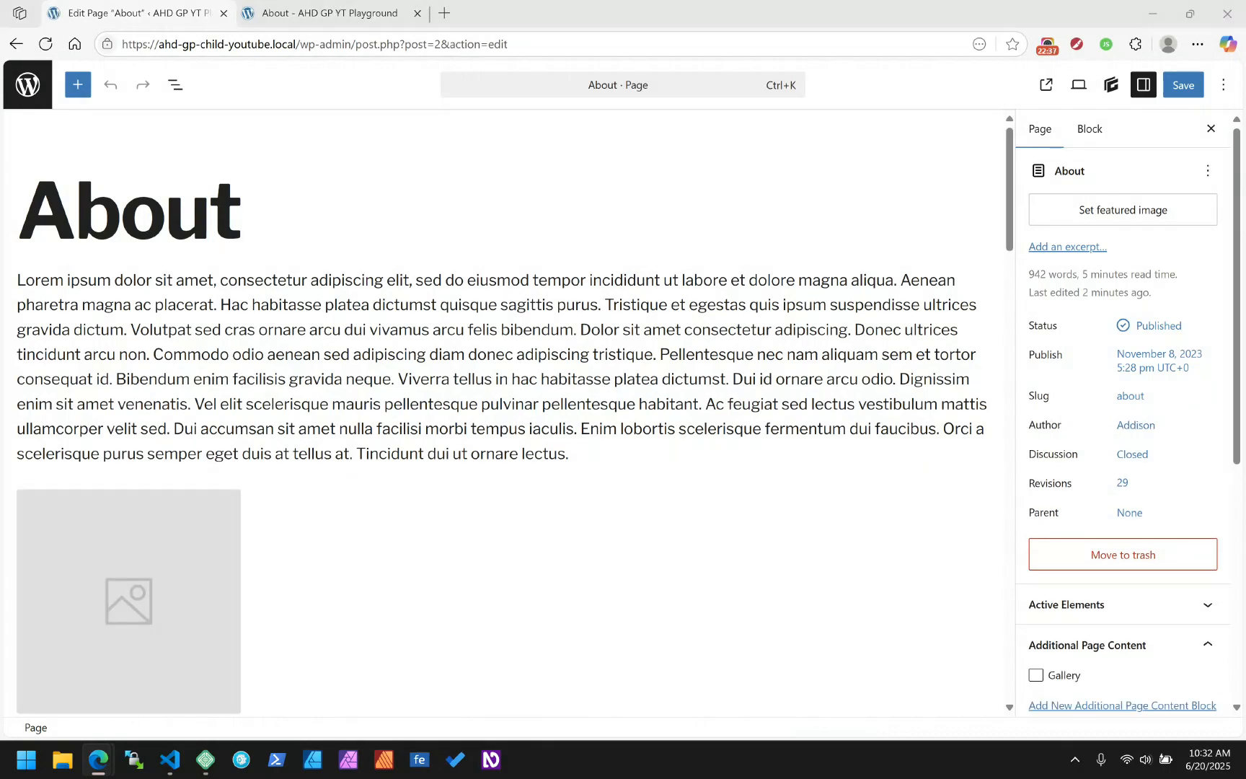
pyautogui.click(175, 85)
pyautogui.click(84, 192)
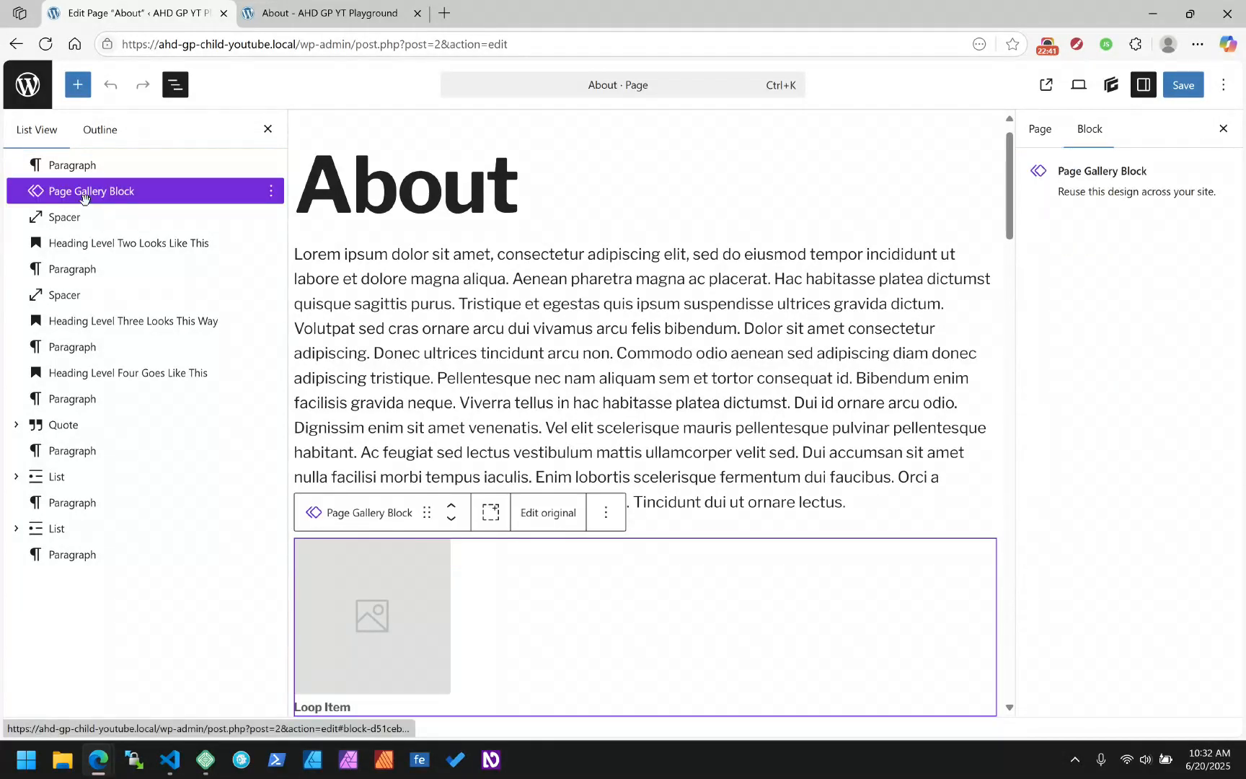
pyautogui.click(556, 434)
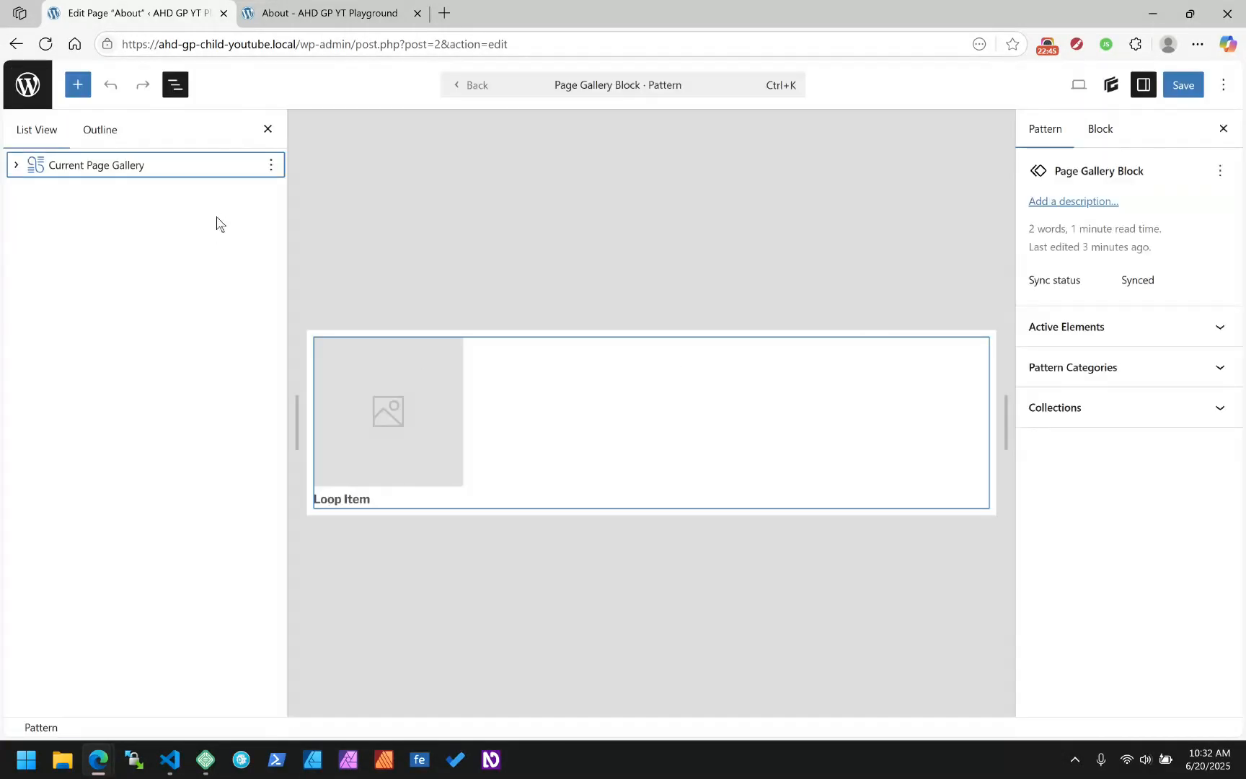
# Step: Add an Advanced Custom Fields visibility control to the Current Page Gallery query block and base its rule on the Page Gallery field
pyautogui.click(108, 160)
pyautogui.scroll(-5, 1074, 345)
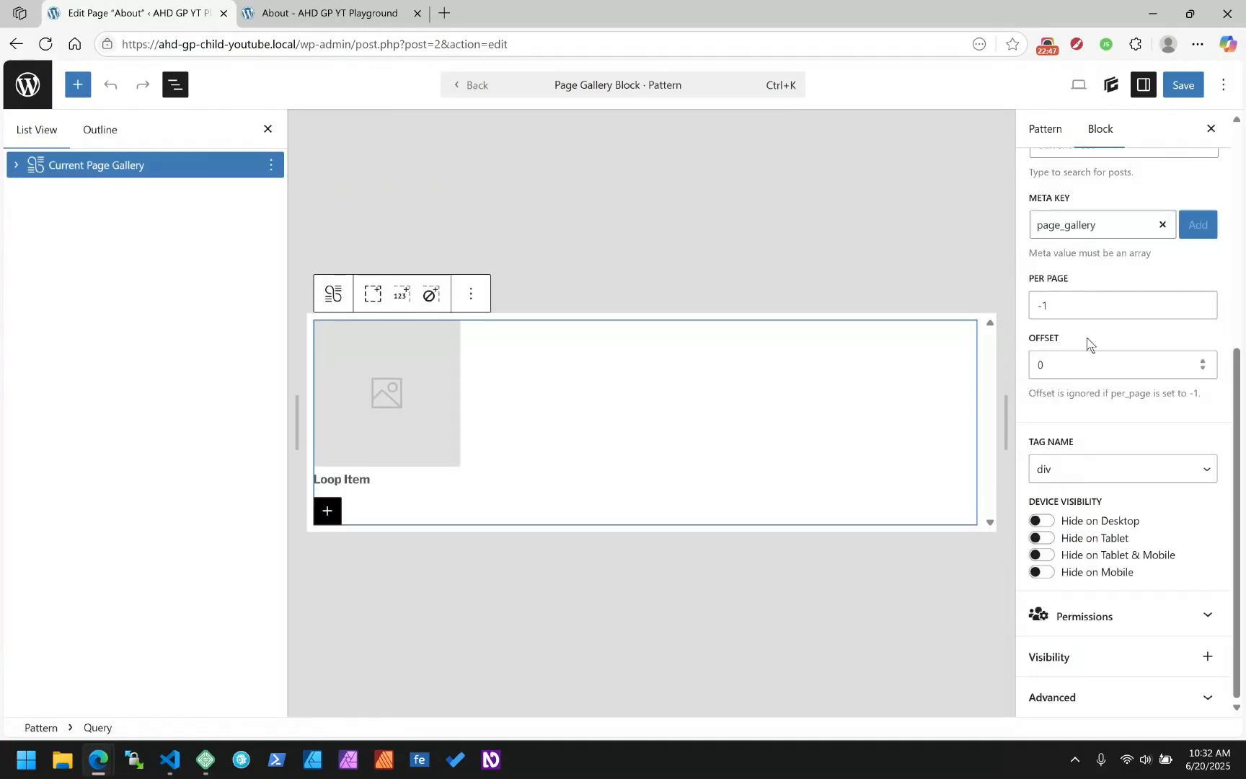
pyautogui.click(1204, 656)
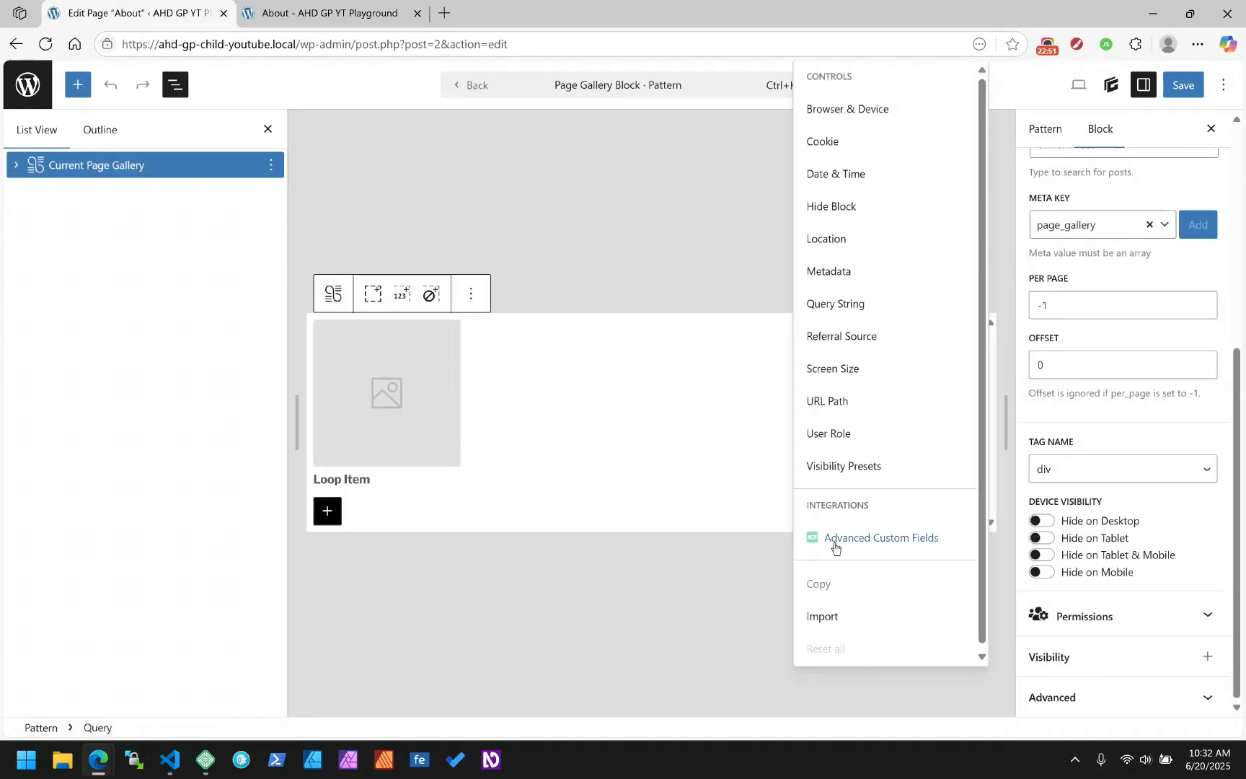
pyautogui.click(894, 544)
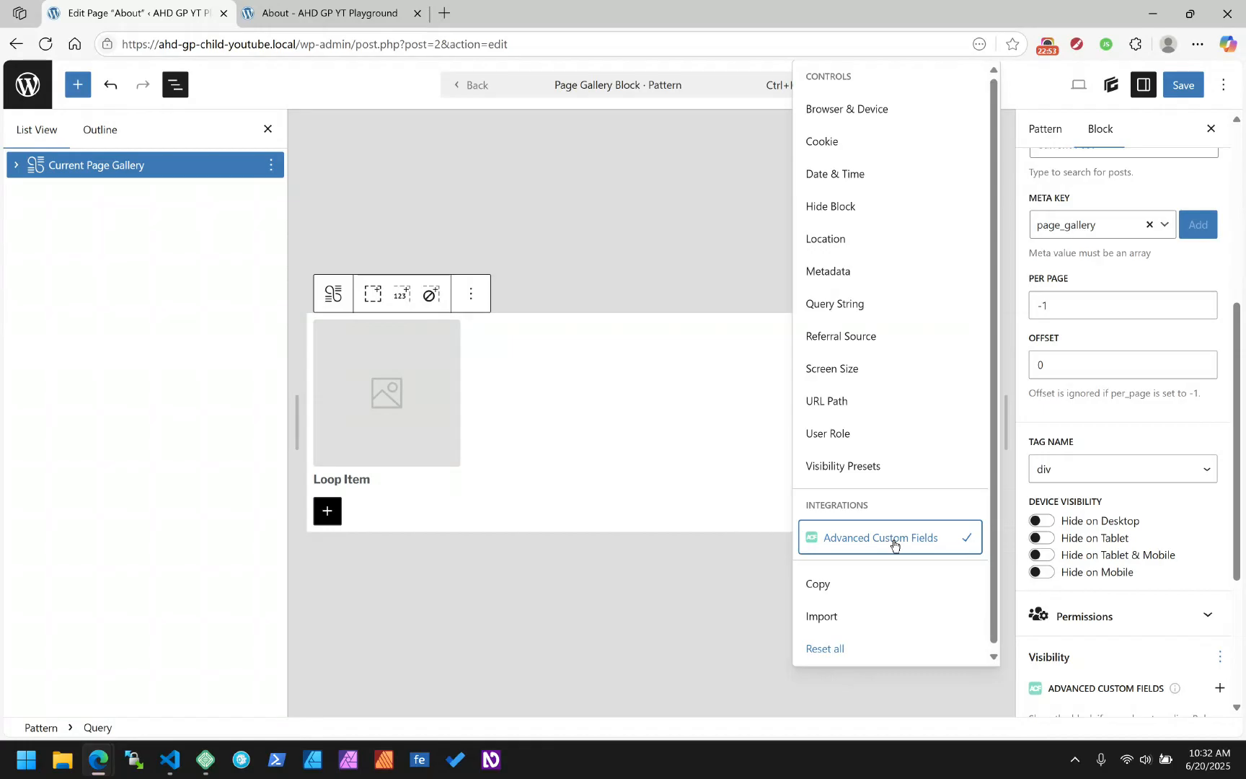
pyautogui.scroll(-3, 1174, 539)
pyautogui.click(1130, 585)
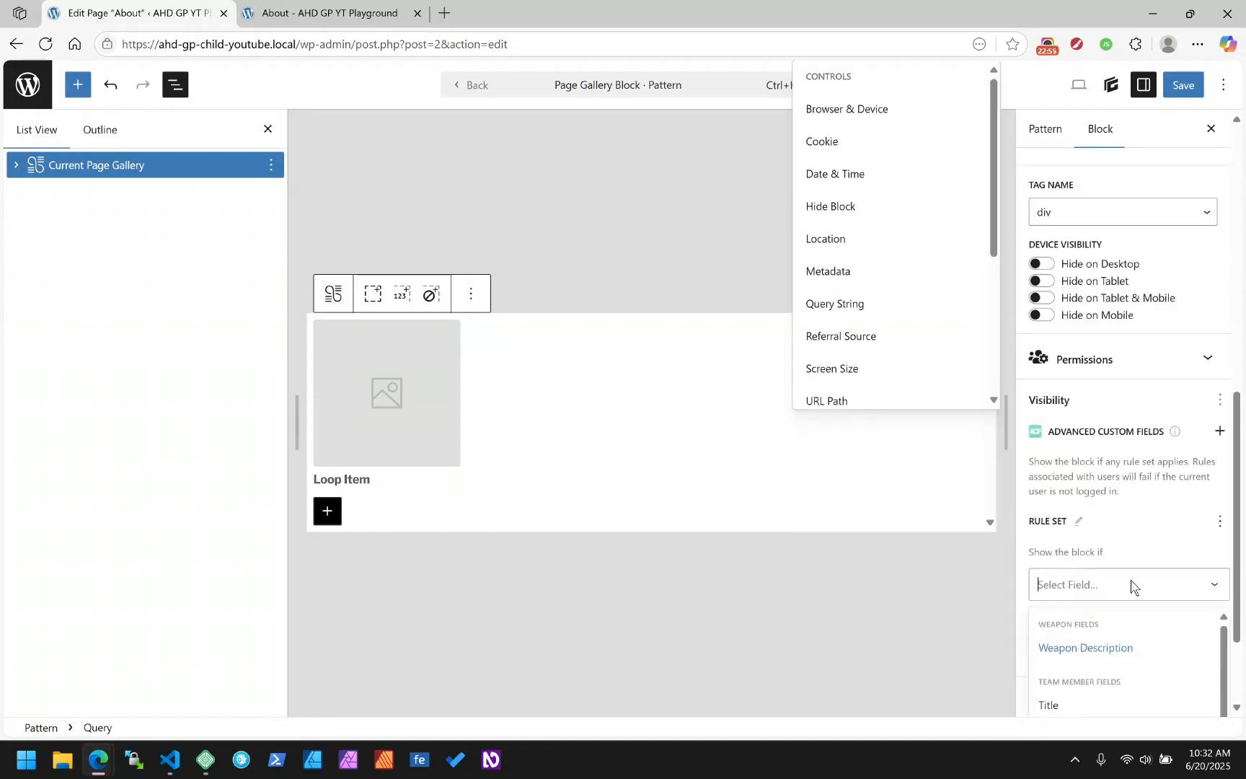
pyautogui.scroll(-2, 1172, 437)
pyautogui.scroll(-3, 1150, 575)
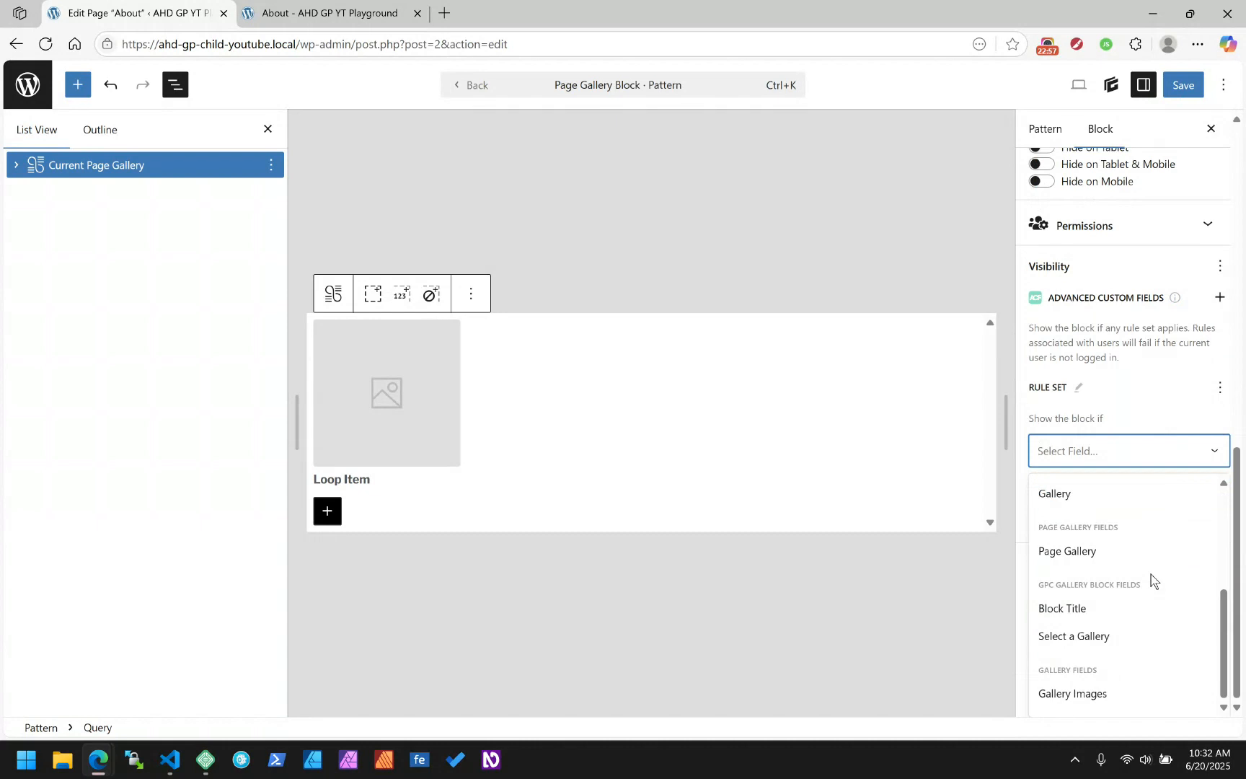
pyautogui.click(1084, 552)
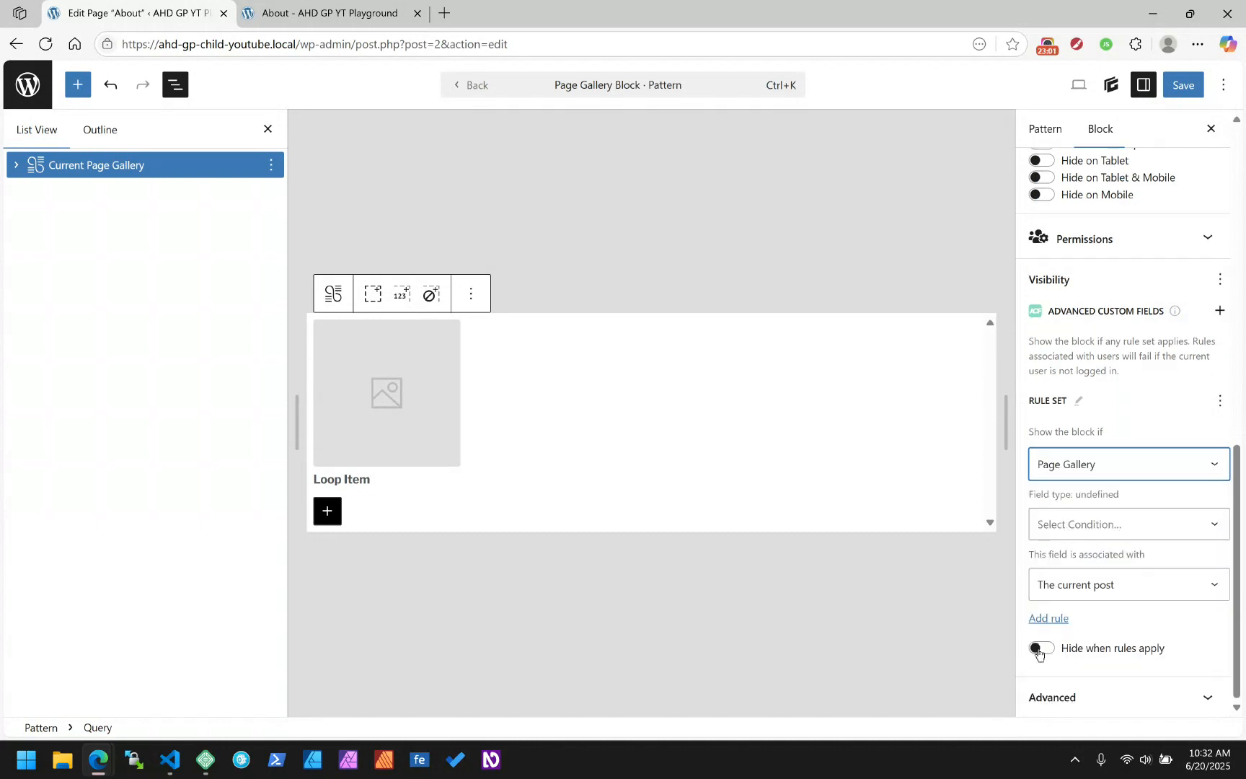
# Step: Make the visibility rule hide the block when Page Gallery has no value, and save the pattern
pyautogui.click(1038, 649)
pyautogui.click(1072, 530)
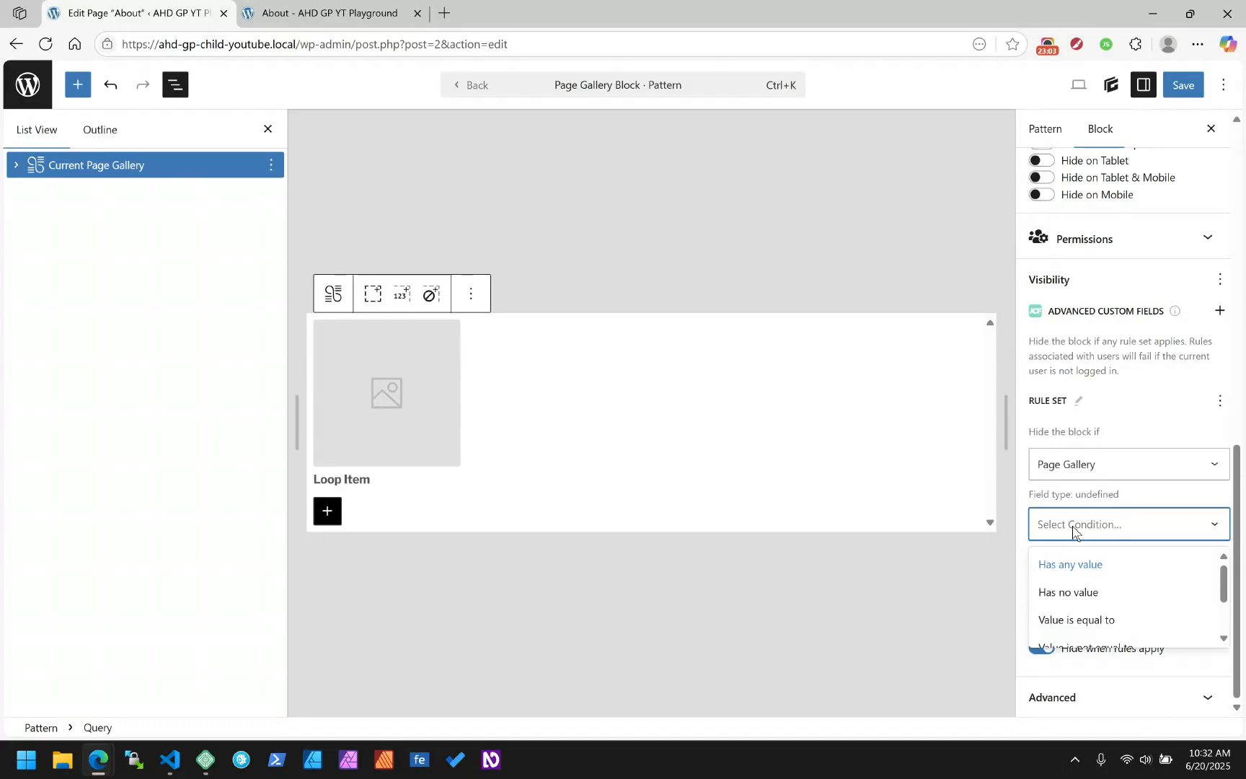
pyautogui.click(1093, 594)
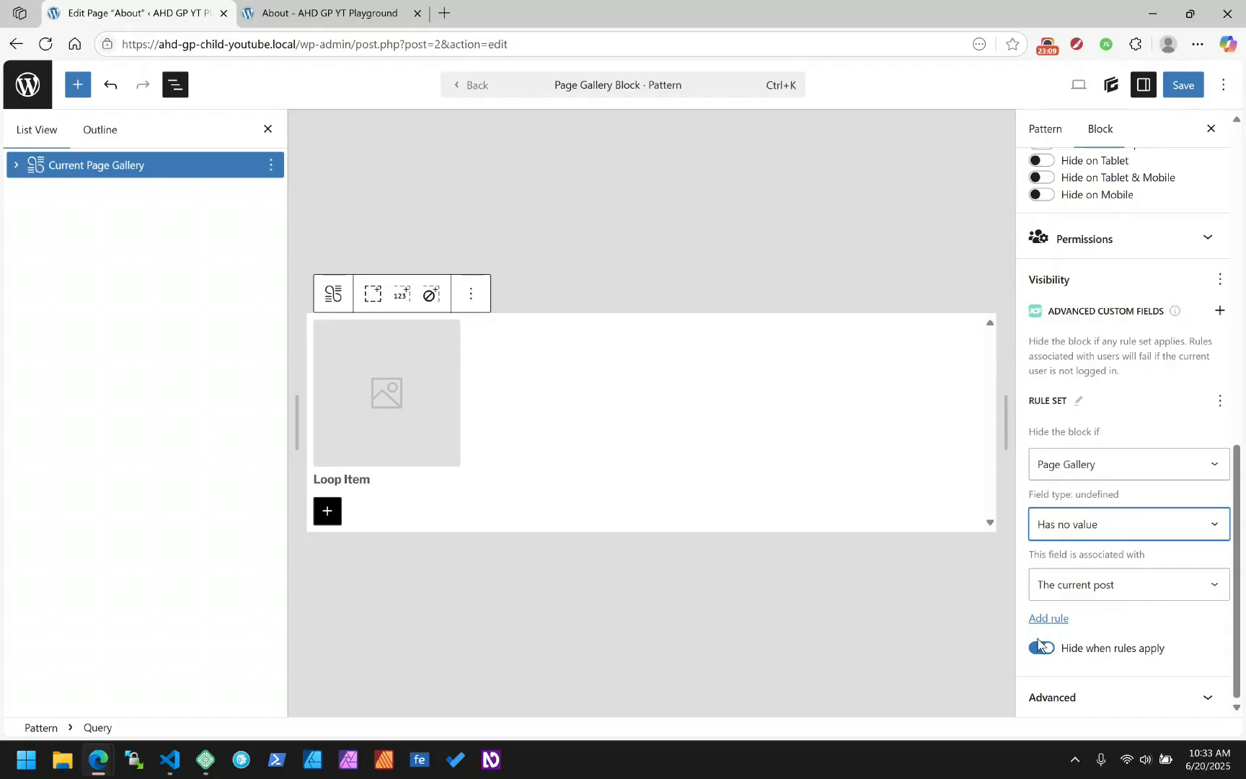
pyautogui.click(1180, 95)
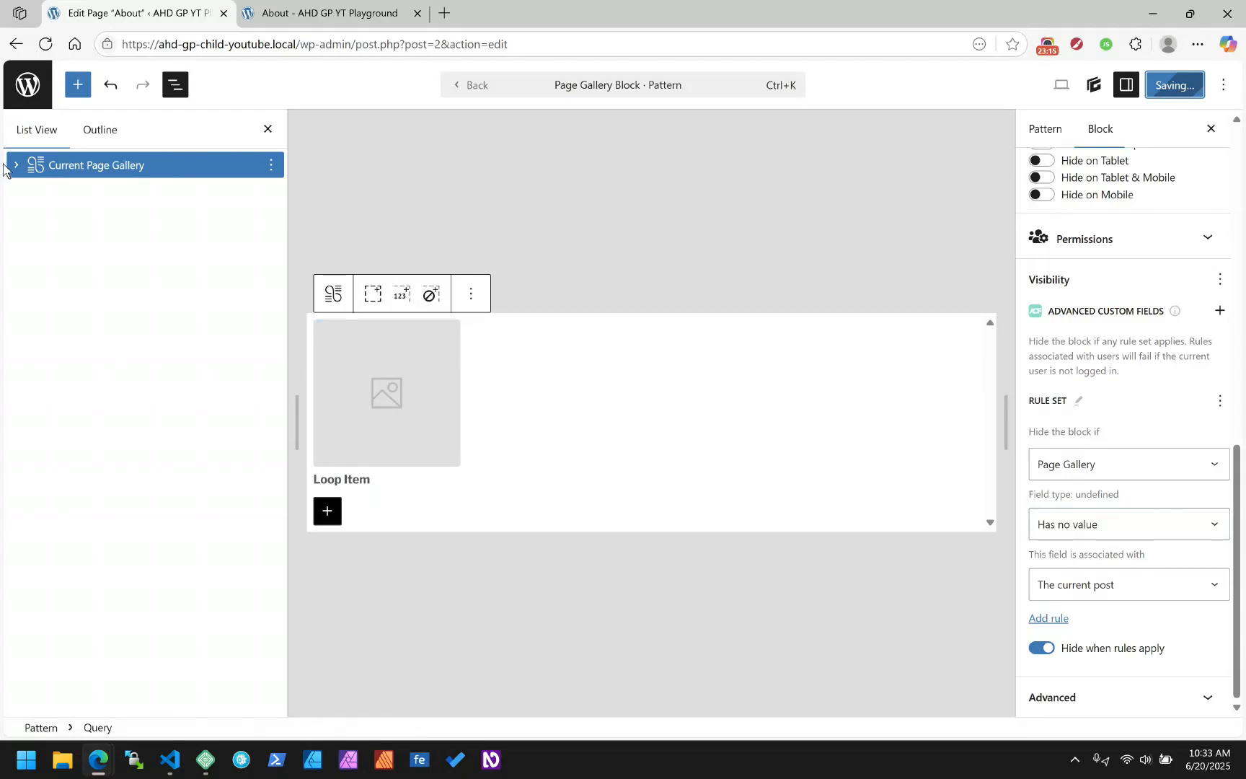
# Step: Add the CSS class gpc-page-gallery-container to the Current Page Gallery block, save the pattern and return to the About page
pyautogui.click(129, 162)
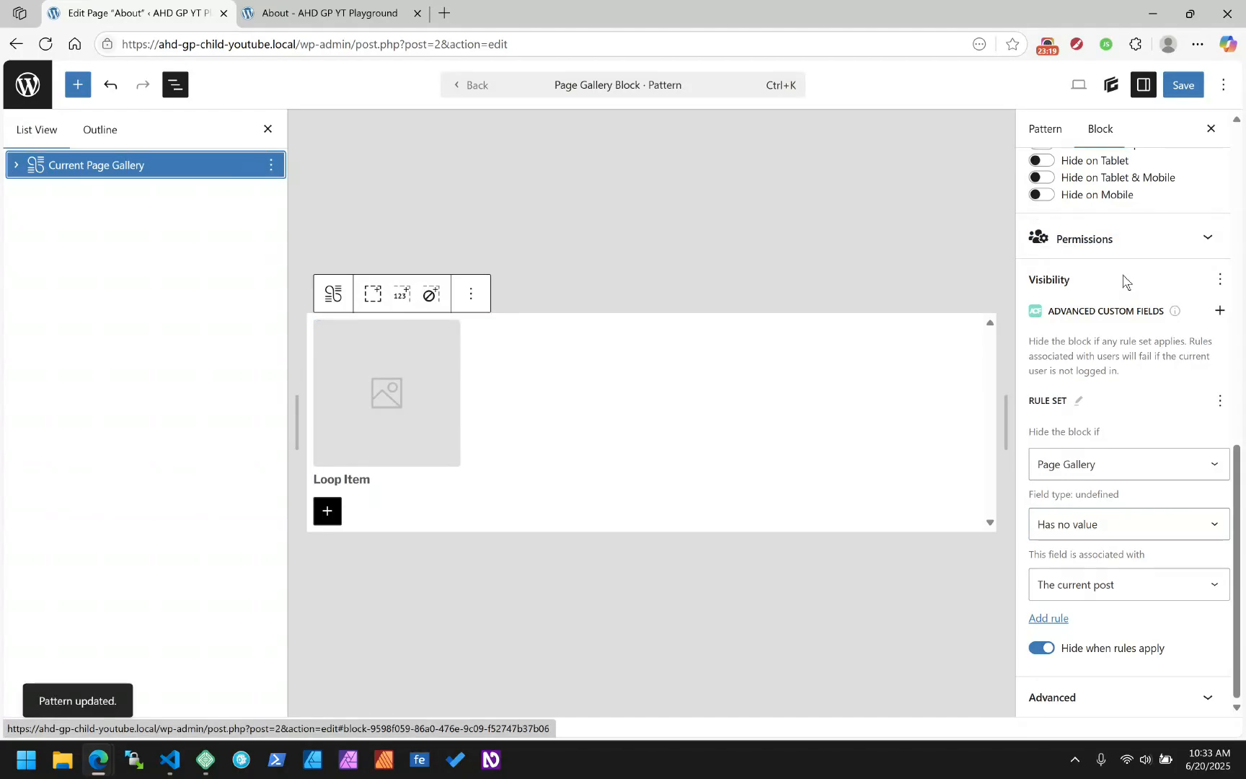
pyautogui.click(1052, 697)
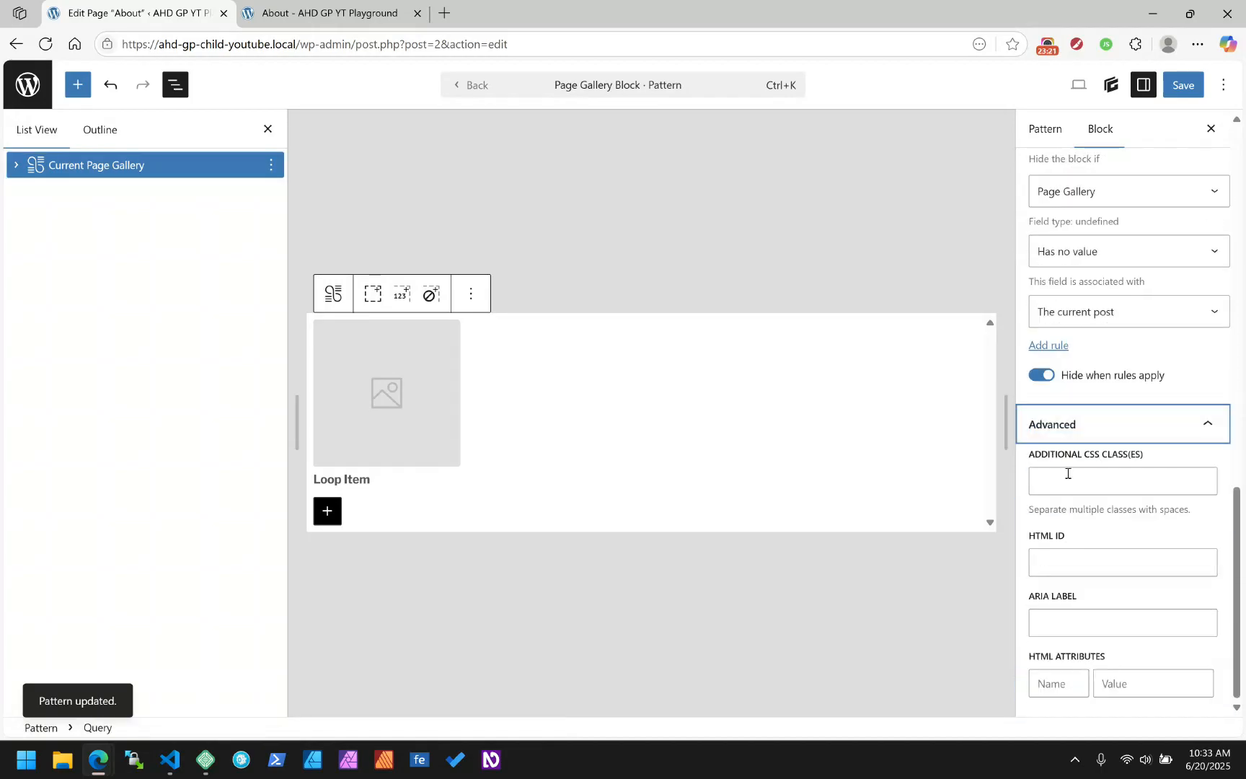
pyautogui.click(1070, 487)
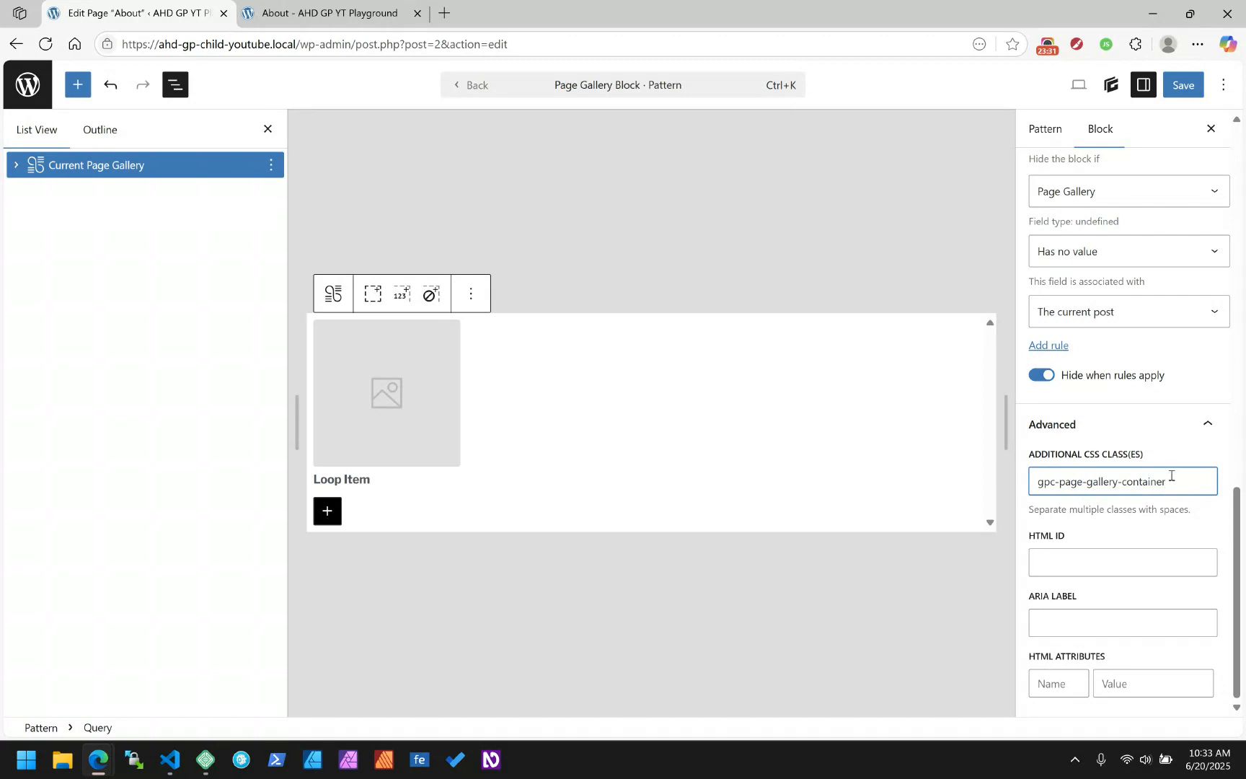
pyautogui.click(1179, 92)
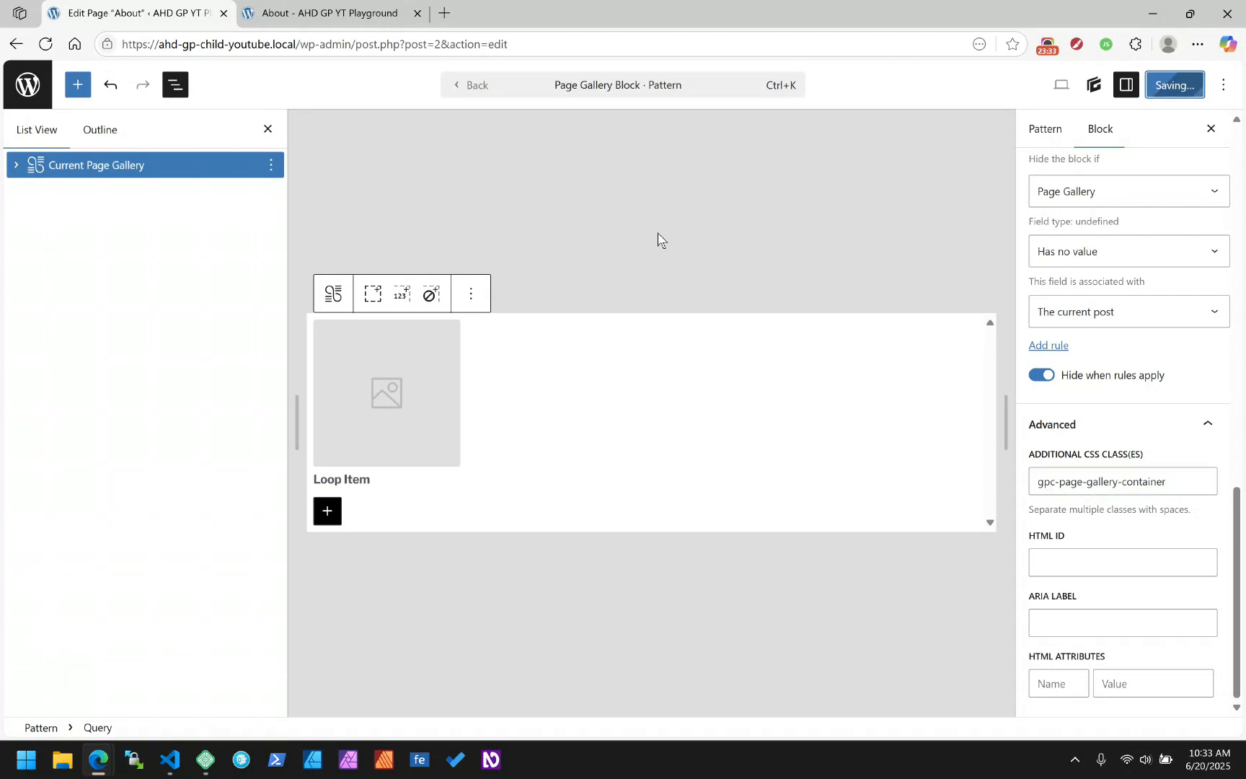
pyautogui.click(474, 87)
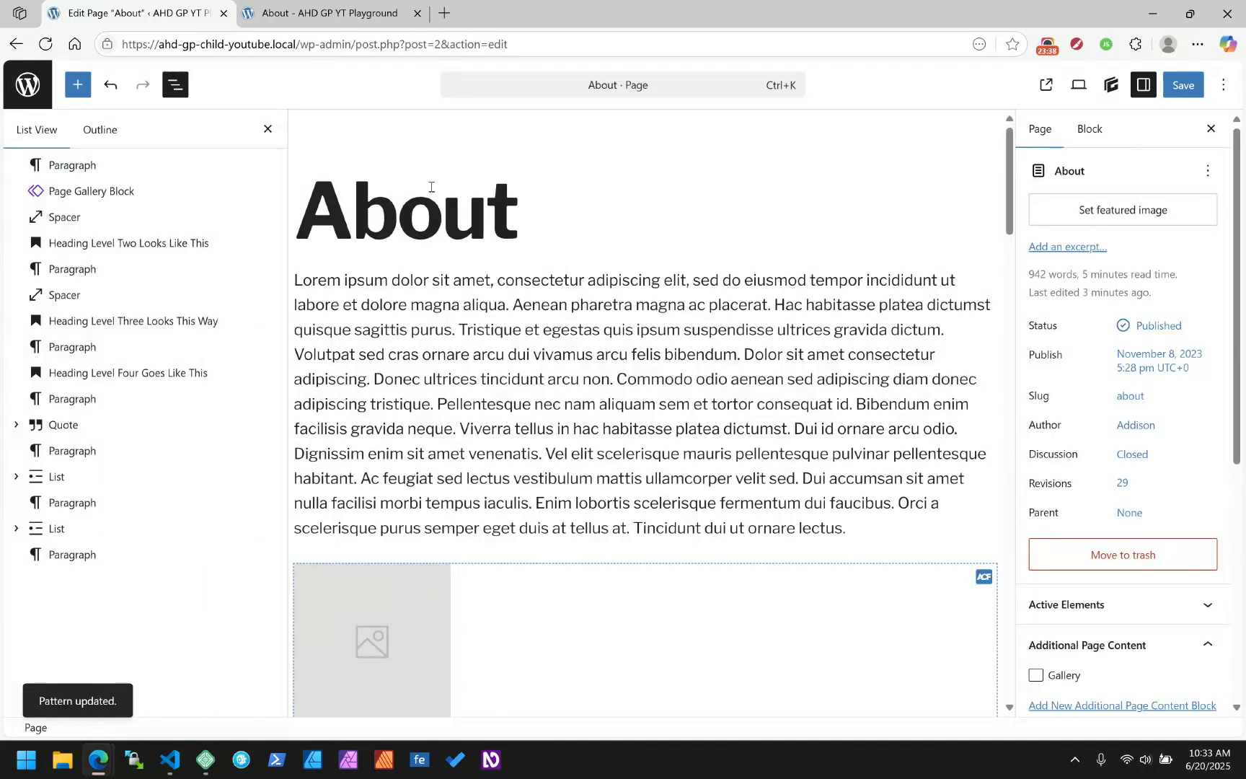
# Step: Reload the live About page and inspect the markup between the first paragraph and the level two heading
pyautogui.click(323, 13)
pyautogui.click(44, 44)
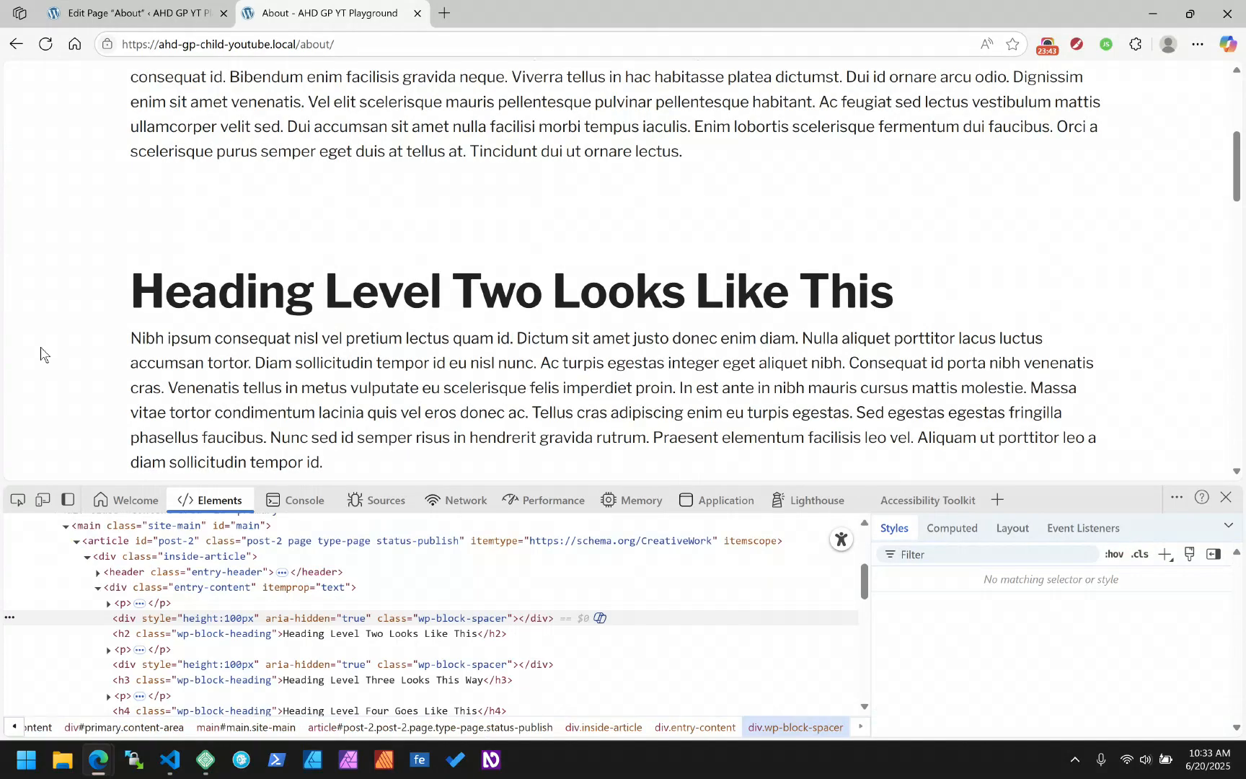
pyautogui.click(118, 602)
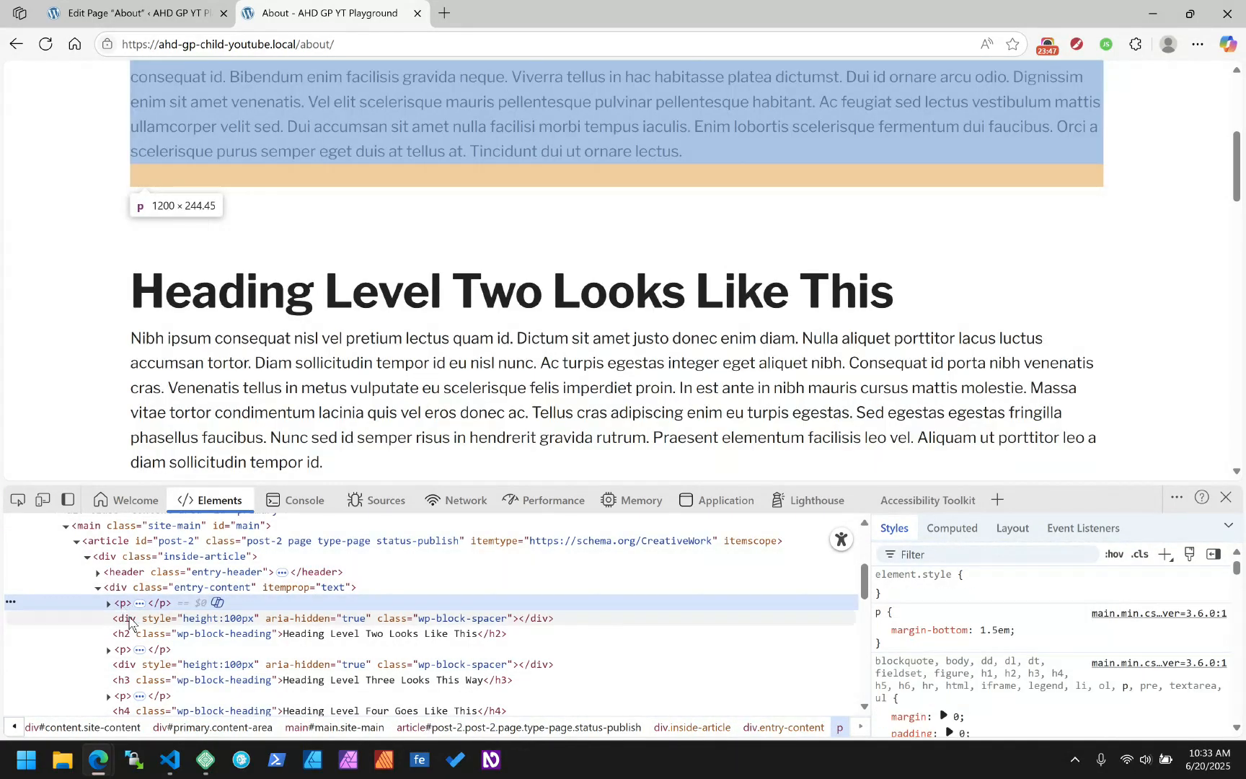
pyautogui.click(130, 619)
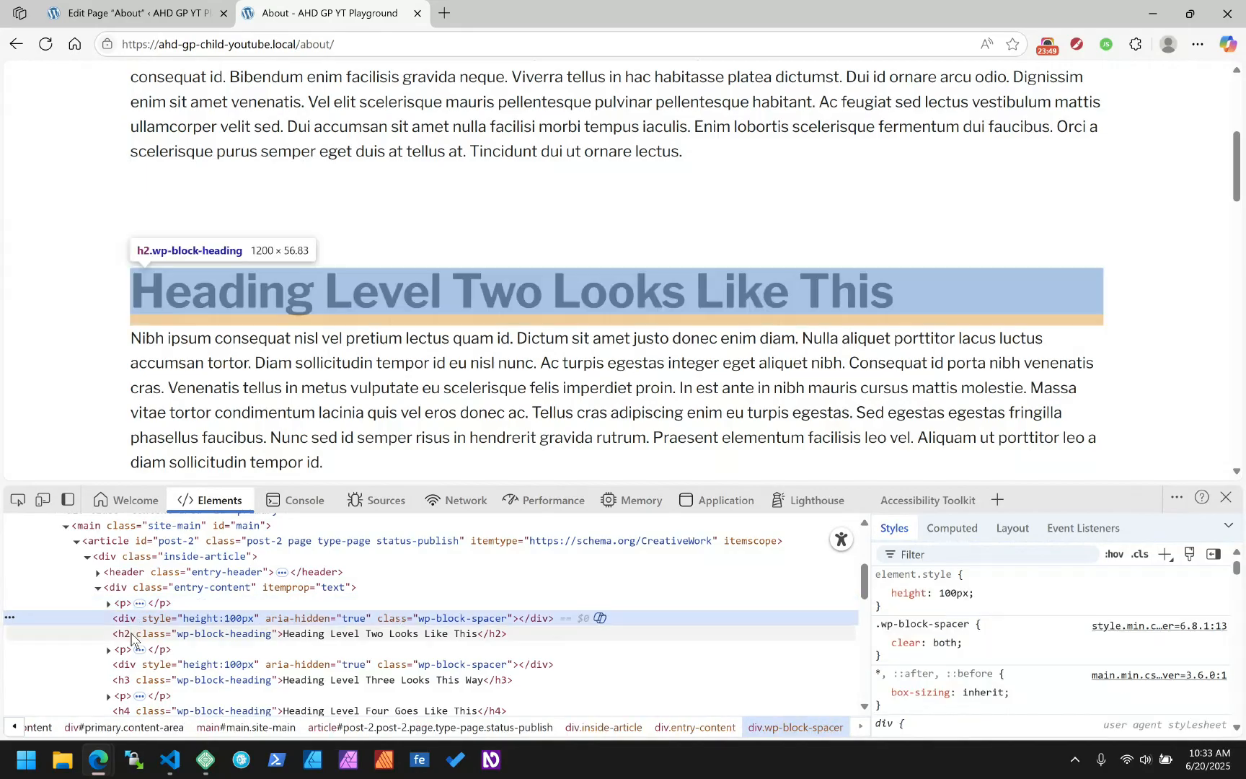
# Step: Assign the Gallery term under Additional Page Content in the About page editor
pyautogui.click(166, 12)
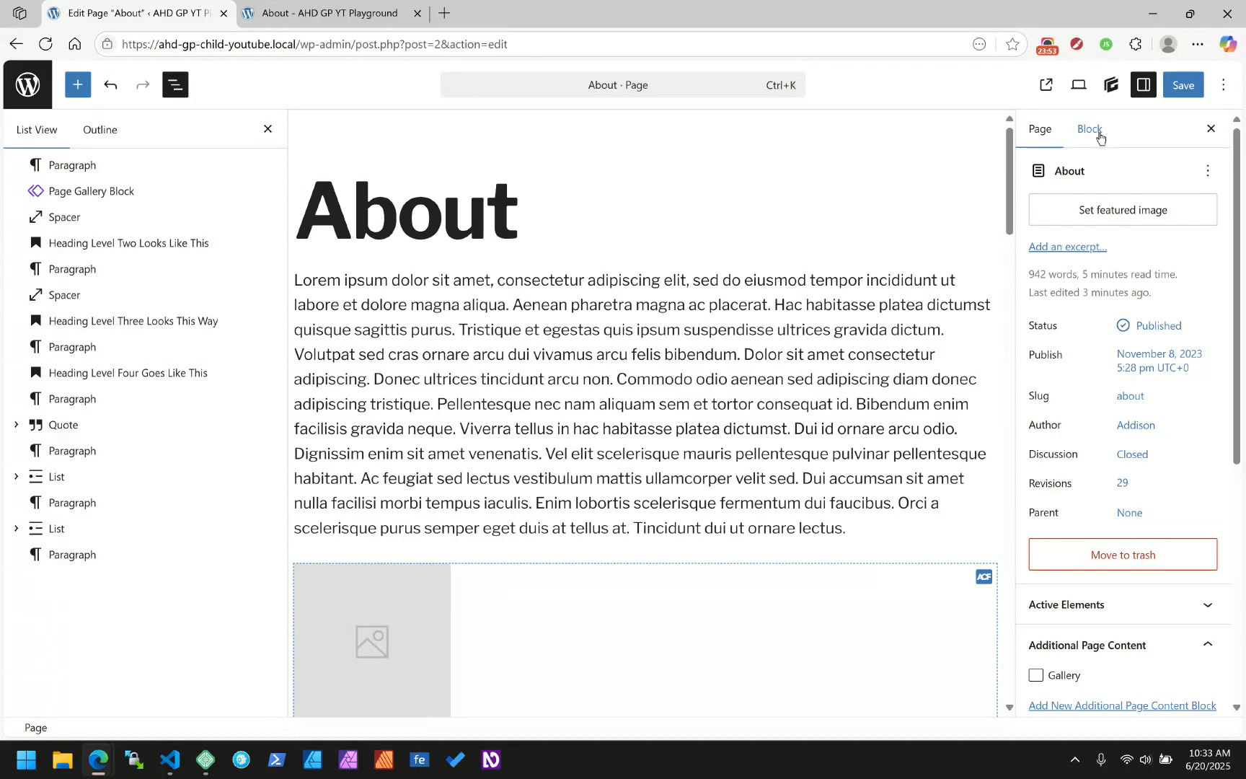
pyautogui.scroll(-4, 1076, 645)
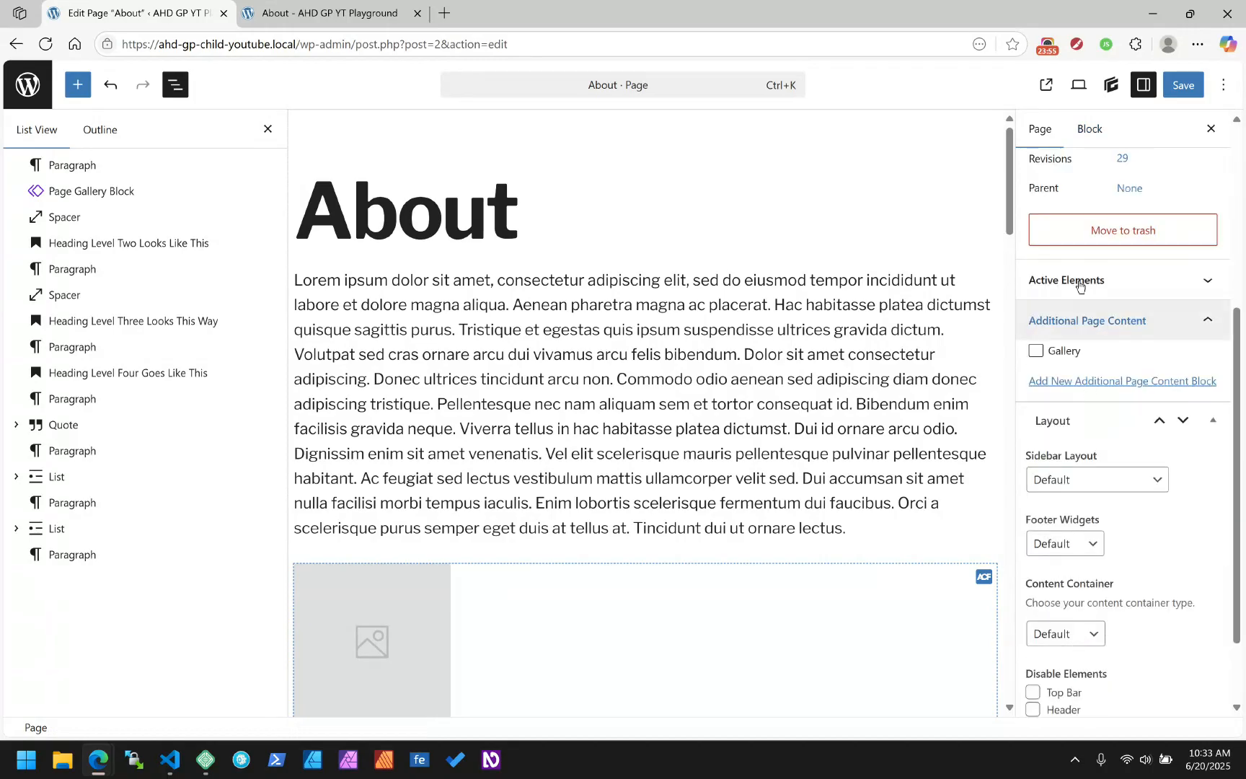
pyautogui.click(1042, 352)
# Step: Add the ten Star Wars scene and character images from the media library to the Page Gallery field, skipping the two weapon pictures
pyautogui.scroll(-12, 671, 389)
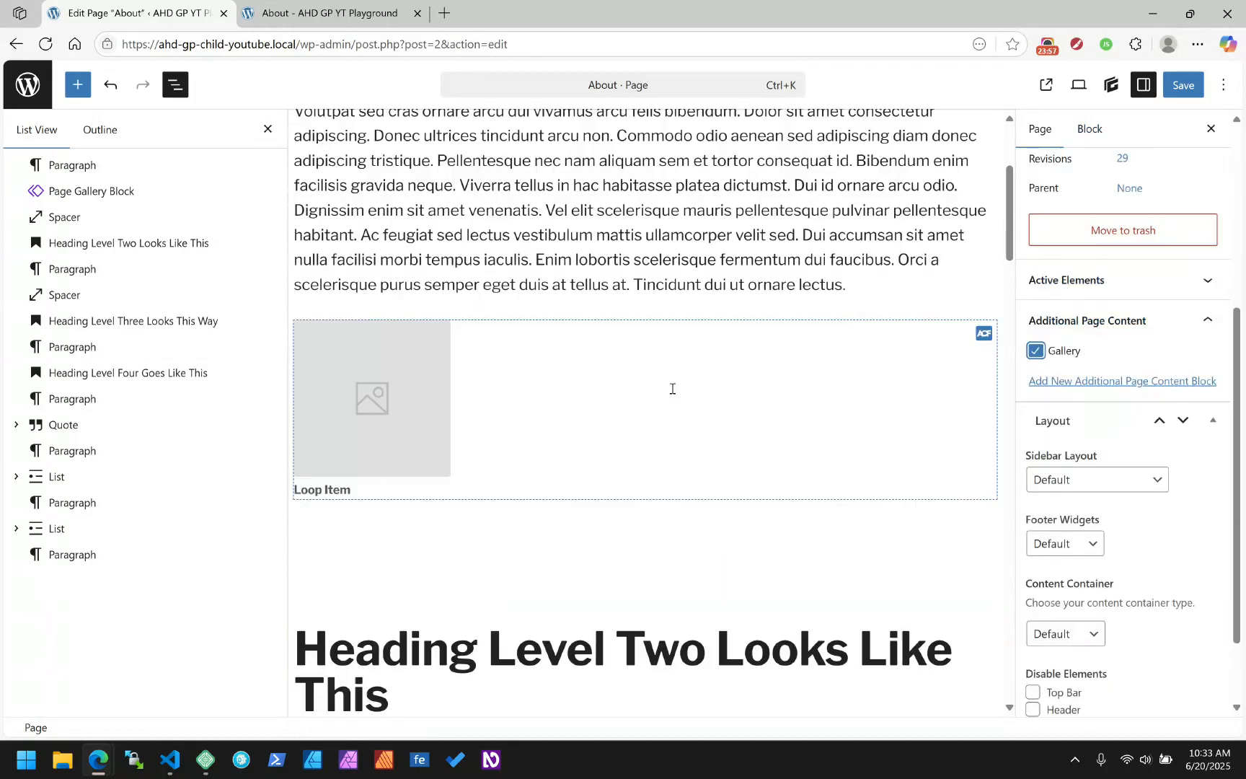
pyautogui.scroll(-8, 672, 389)
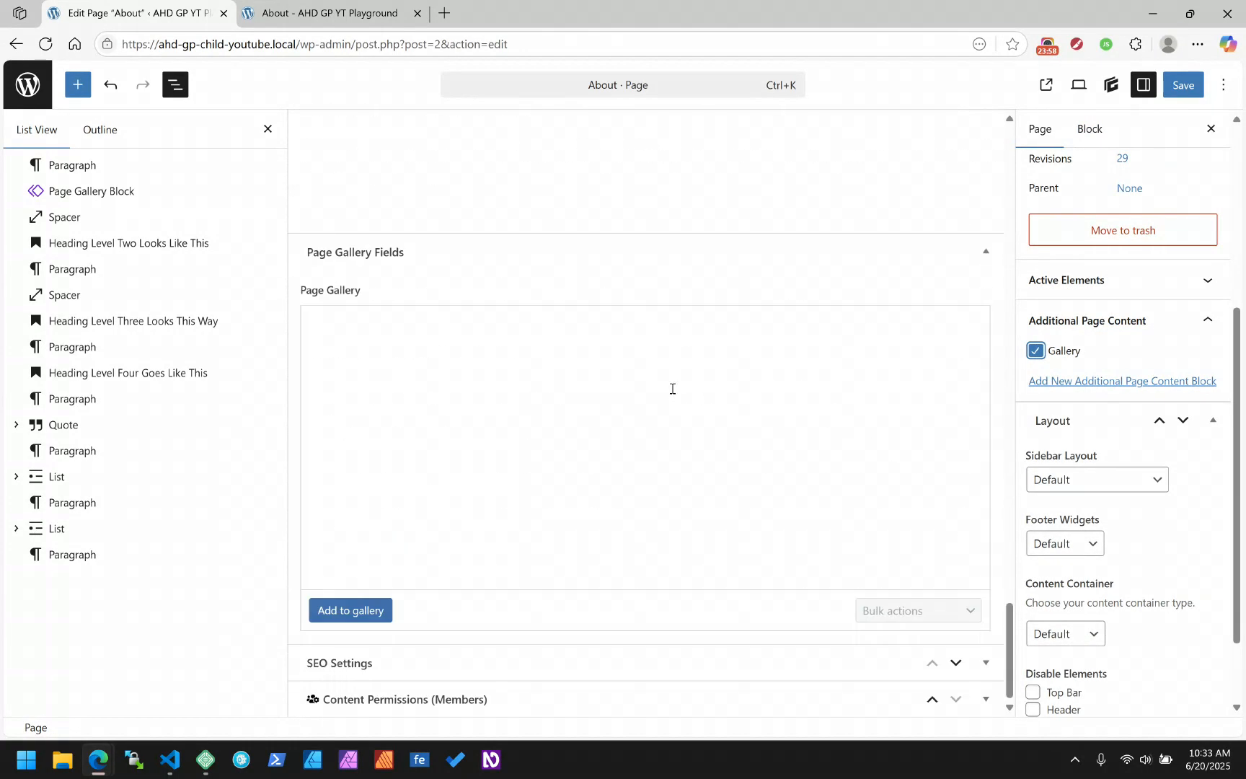
pyautogui.click(337, 613)
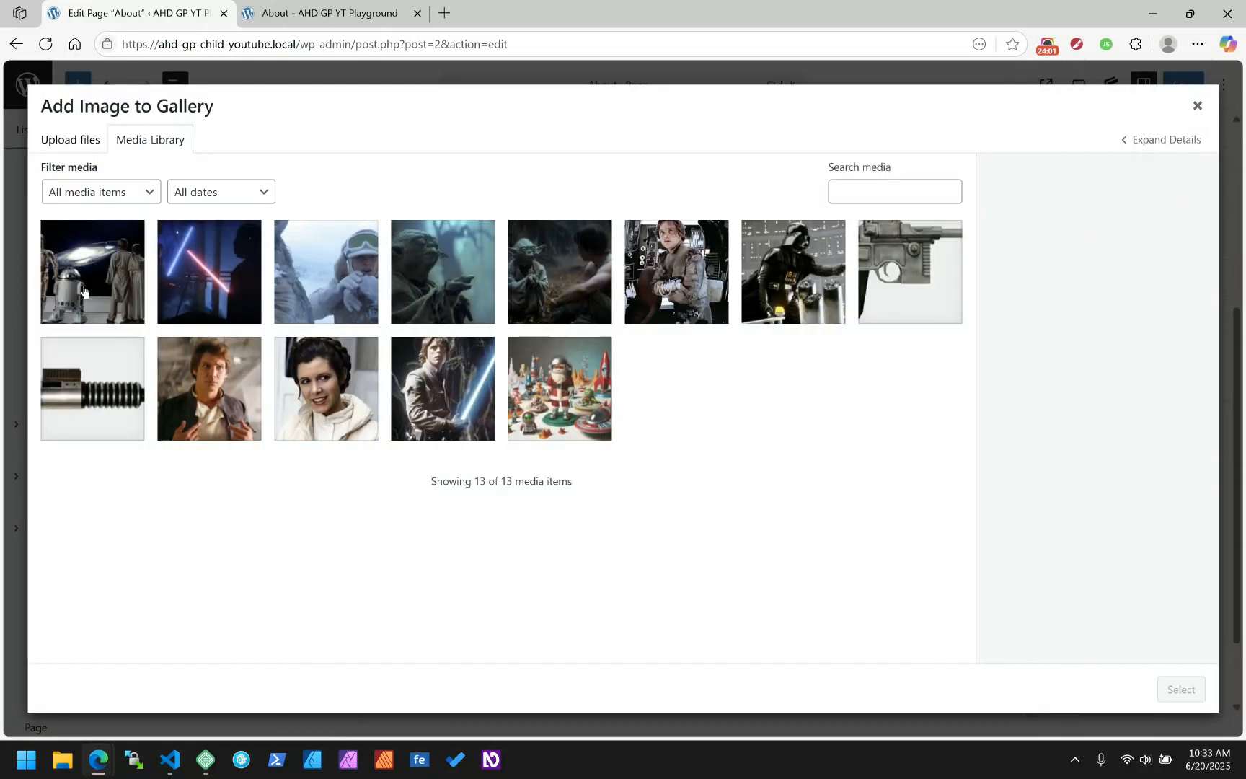
pyautogui.click(84, 289)
pyautogui.click(201, 277)
pyautogui.click(359, 281)
pyautogui.click(416, 276)
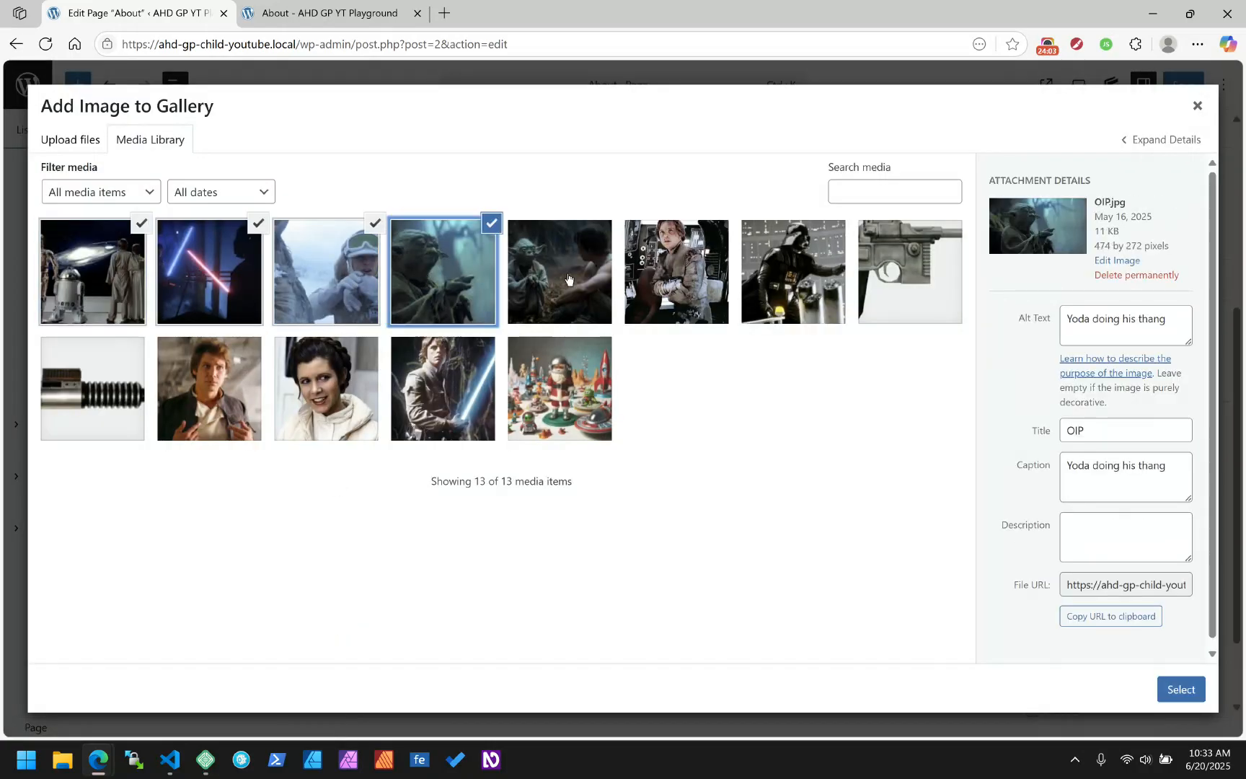
pyautogui.click(558, 274)
pyautogui.click(691, 279)
pyautogui.click(813, 281)
pyautogui.click(247, 395)
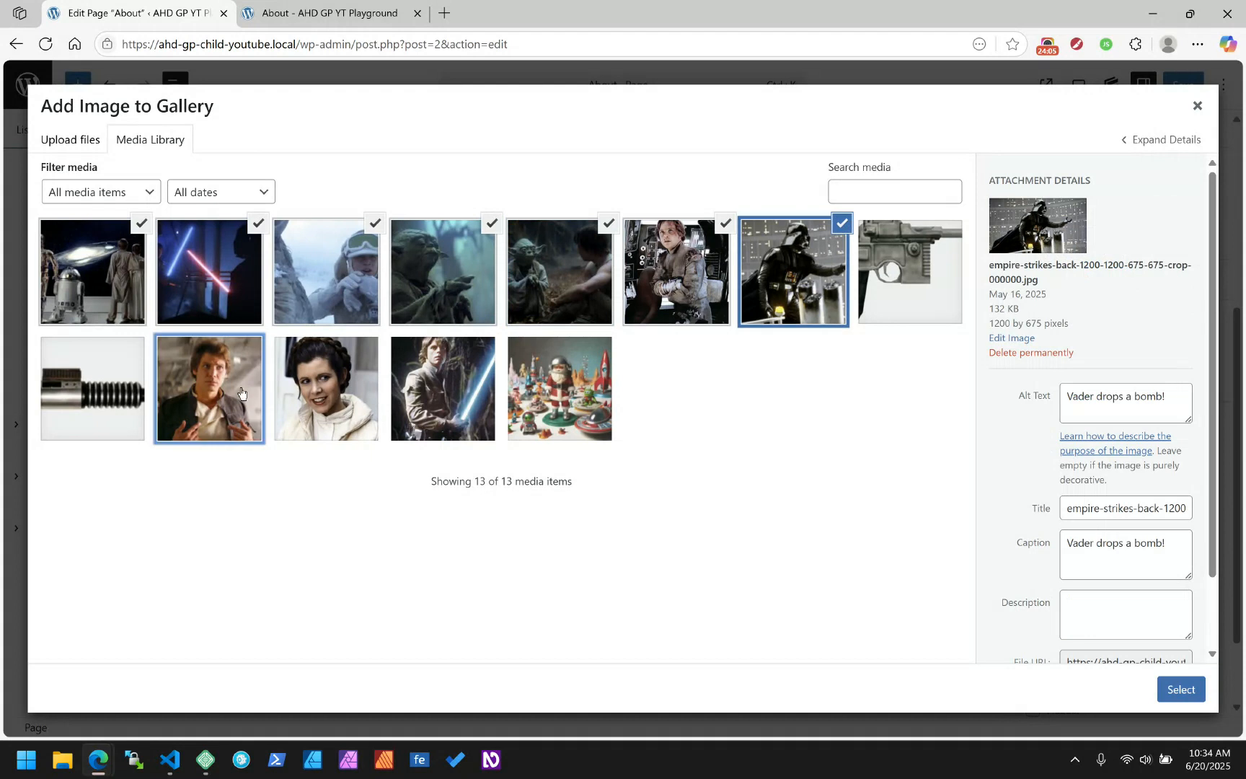
pyautogui.click(364, 393)
pyautogui.click(443, 393)
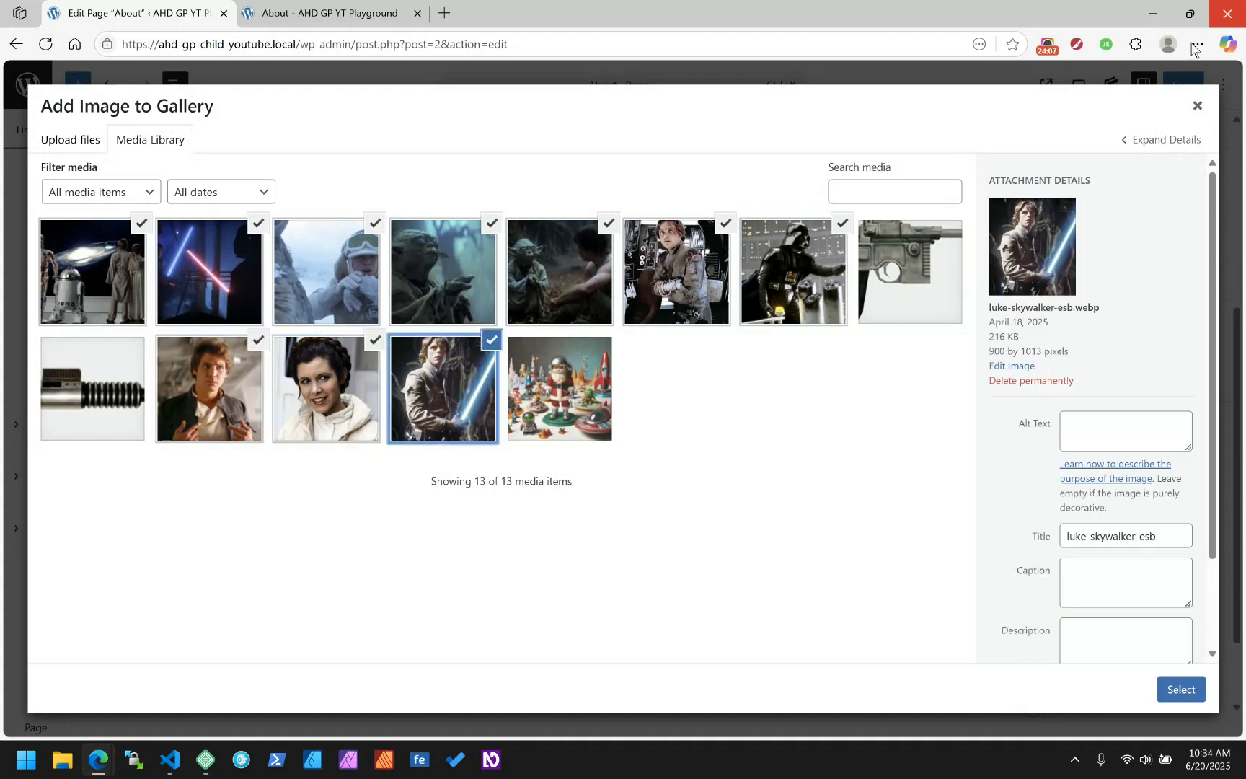
pyautogui.click(1182, 690)
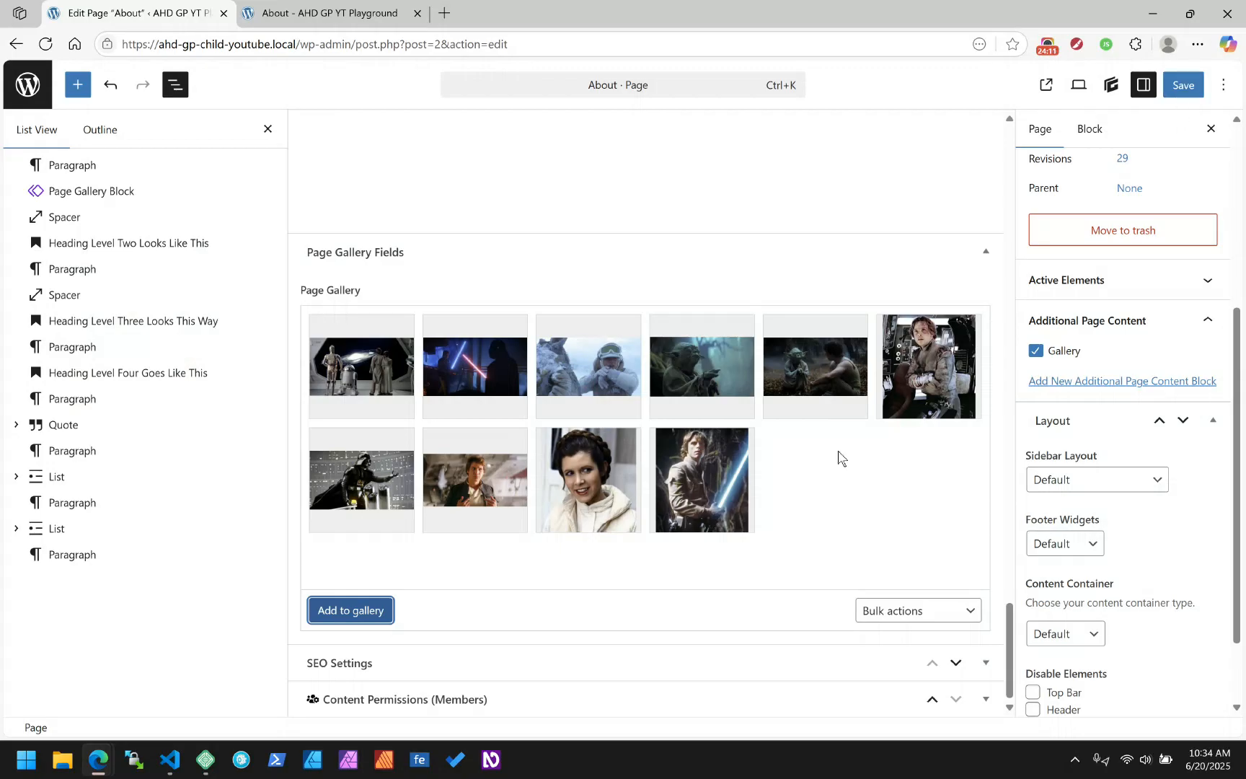
# Step: Add the space-santa-with-toys image to the Page Gallery field and save the About page
pyautogui.click(356, 611)
pyautogui.click(577, 405)
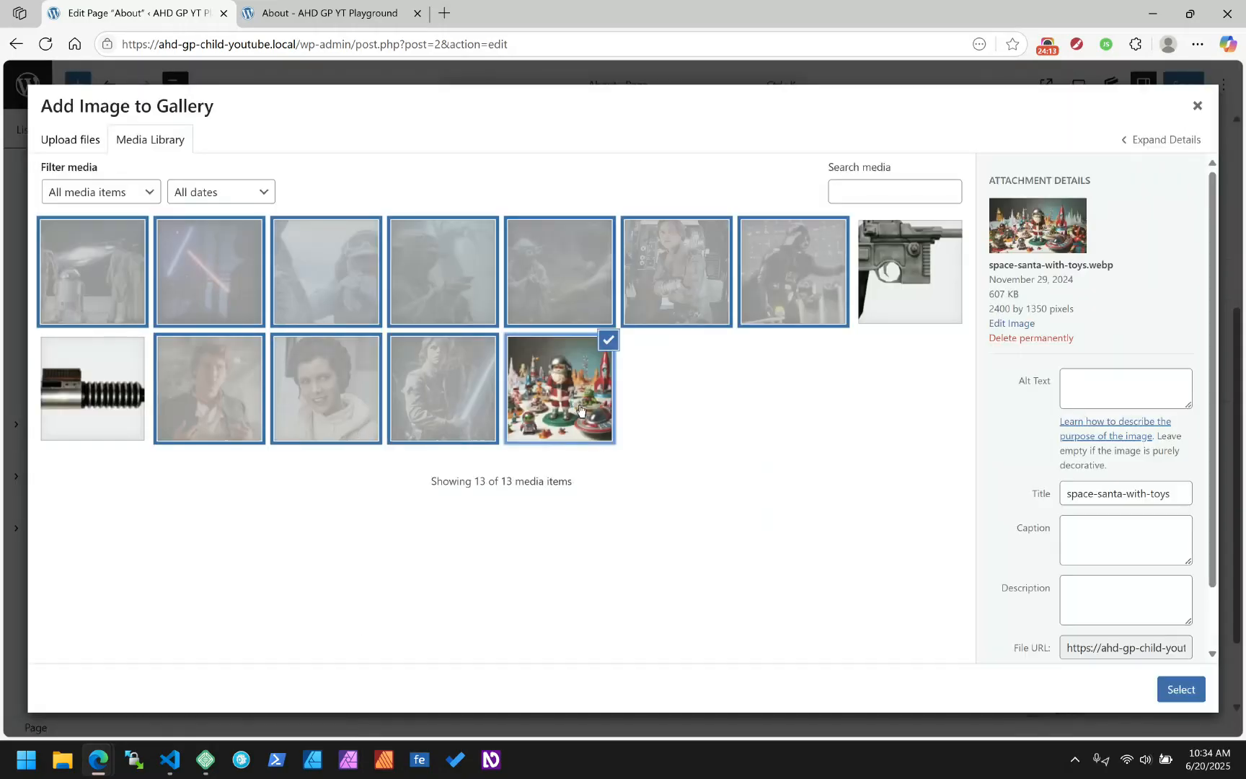
pyautogui.click(1183, 690)
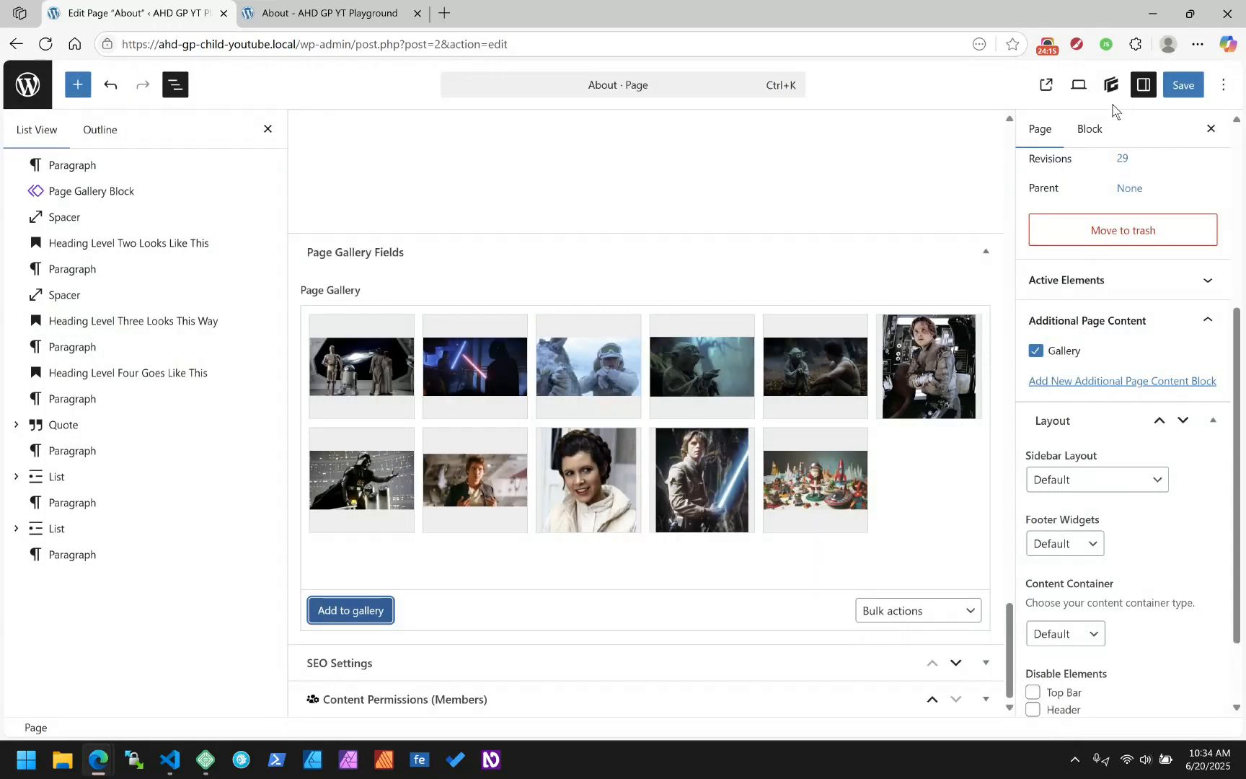
pyautogui.click(1183, 87)
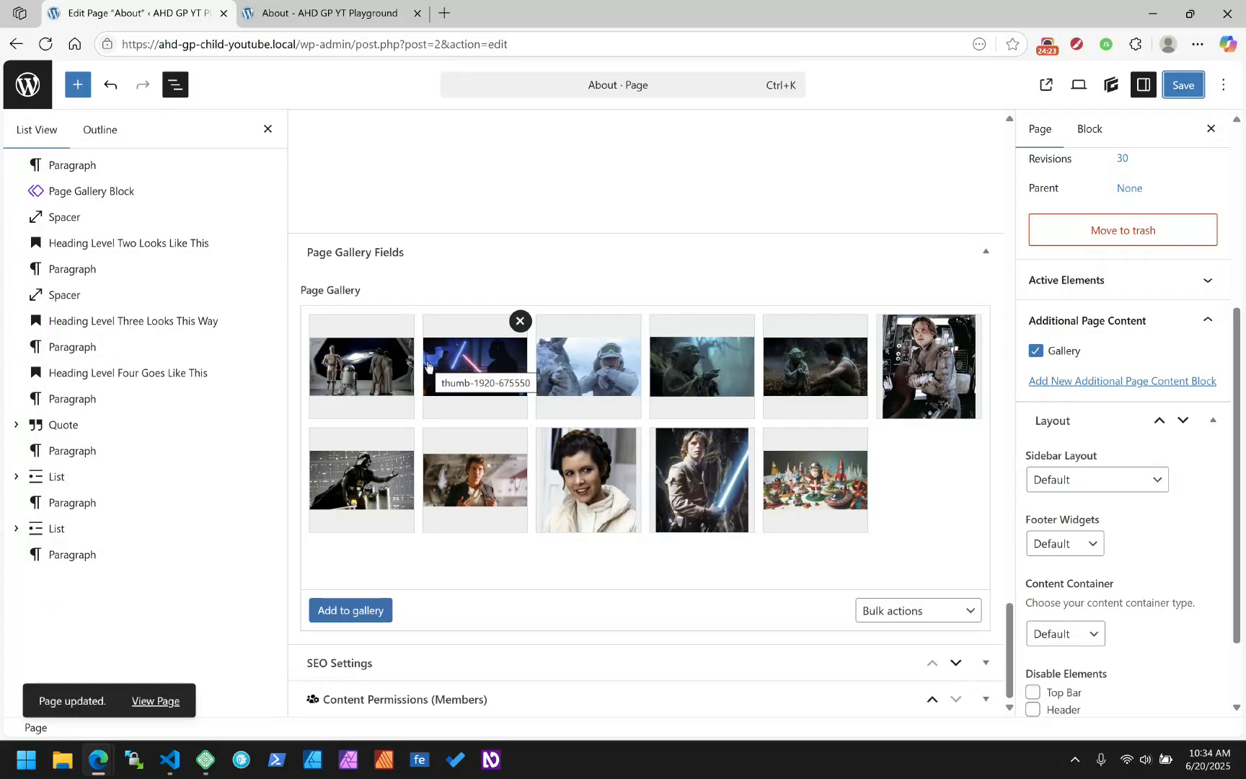
# Step: Reload the live About page, close the developer tools and check the gallery between the first paragraph and the level two heading
pyautogui.click(310, 15)
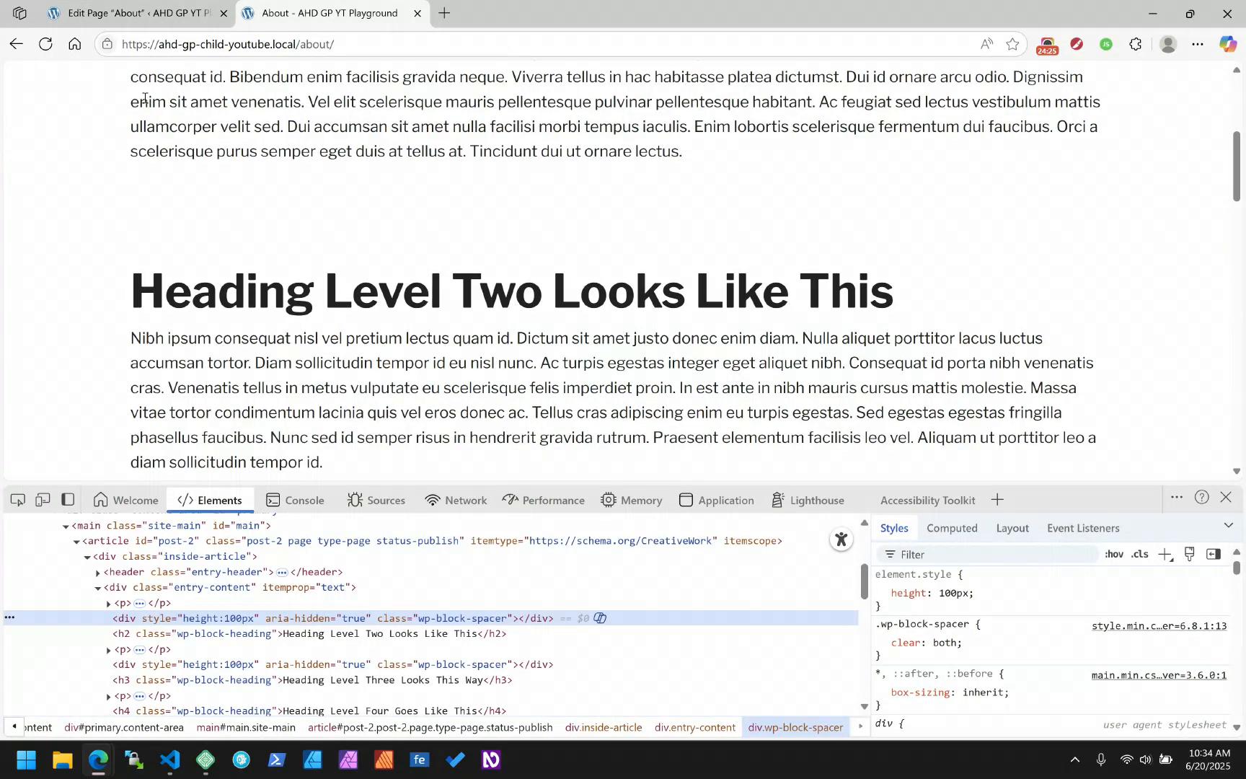
pyautogui.click(54, 46)
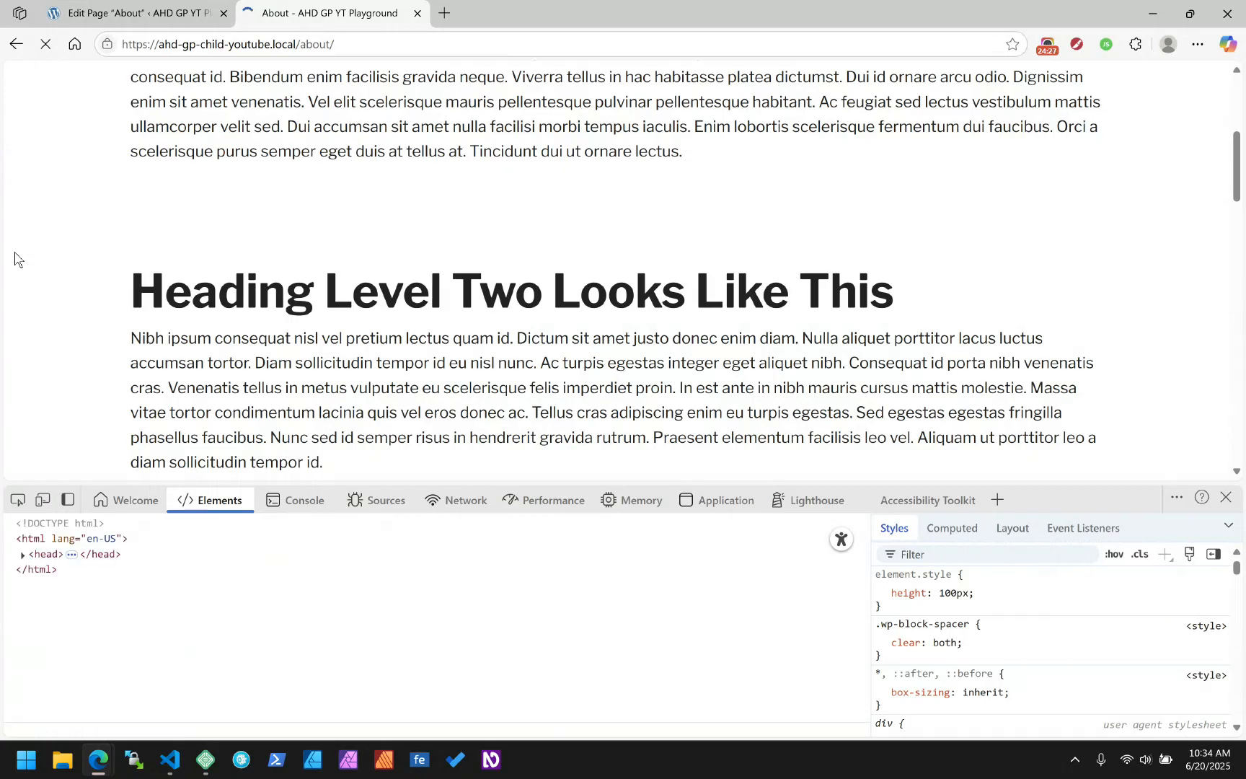
pyautogui.scroll(-7, 108, 271)
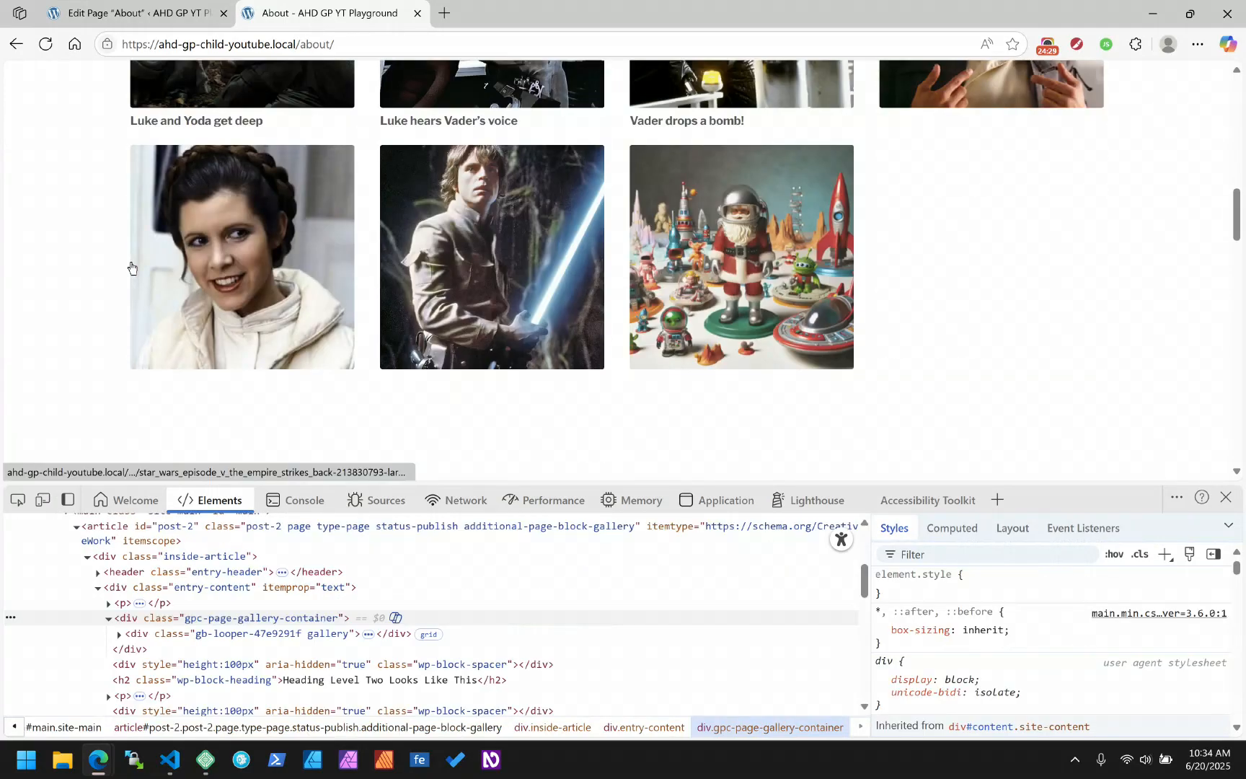
pyautogui.scroll(3, 131, 268)
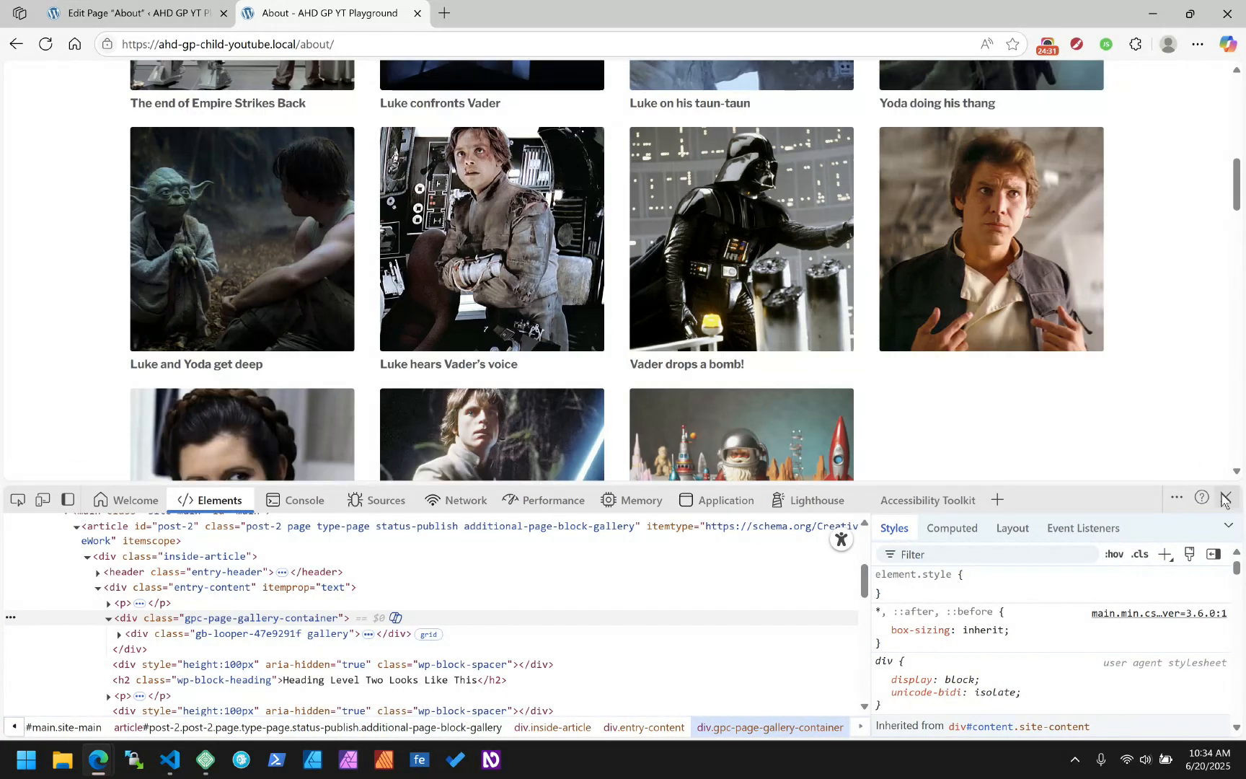
pyautogui.click(1225, 499)
pyautogui.scroll(-7, 380, 292)
pyautogui.scroll(7, 380, 292)
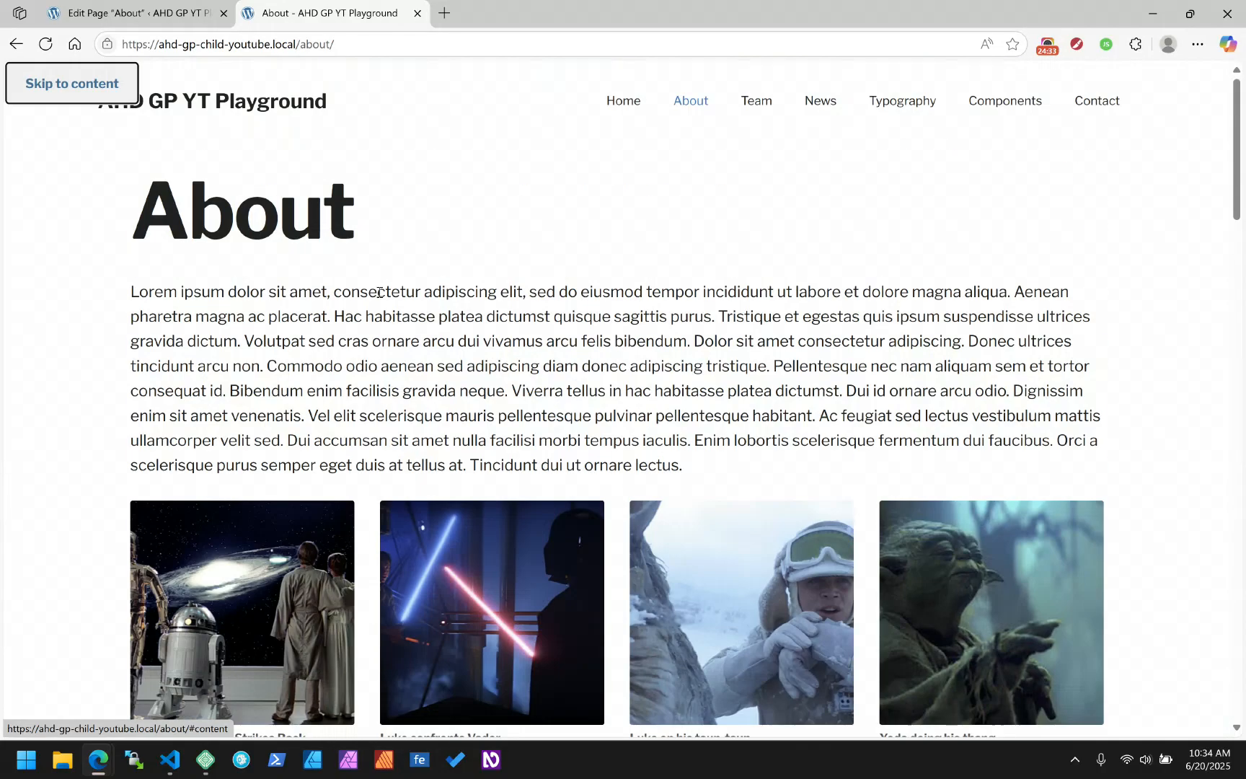
pyautogui.scroll(-6, 514, 311)
pyautogui.scroll(3, 516, 317)
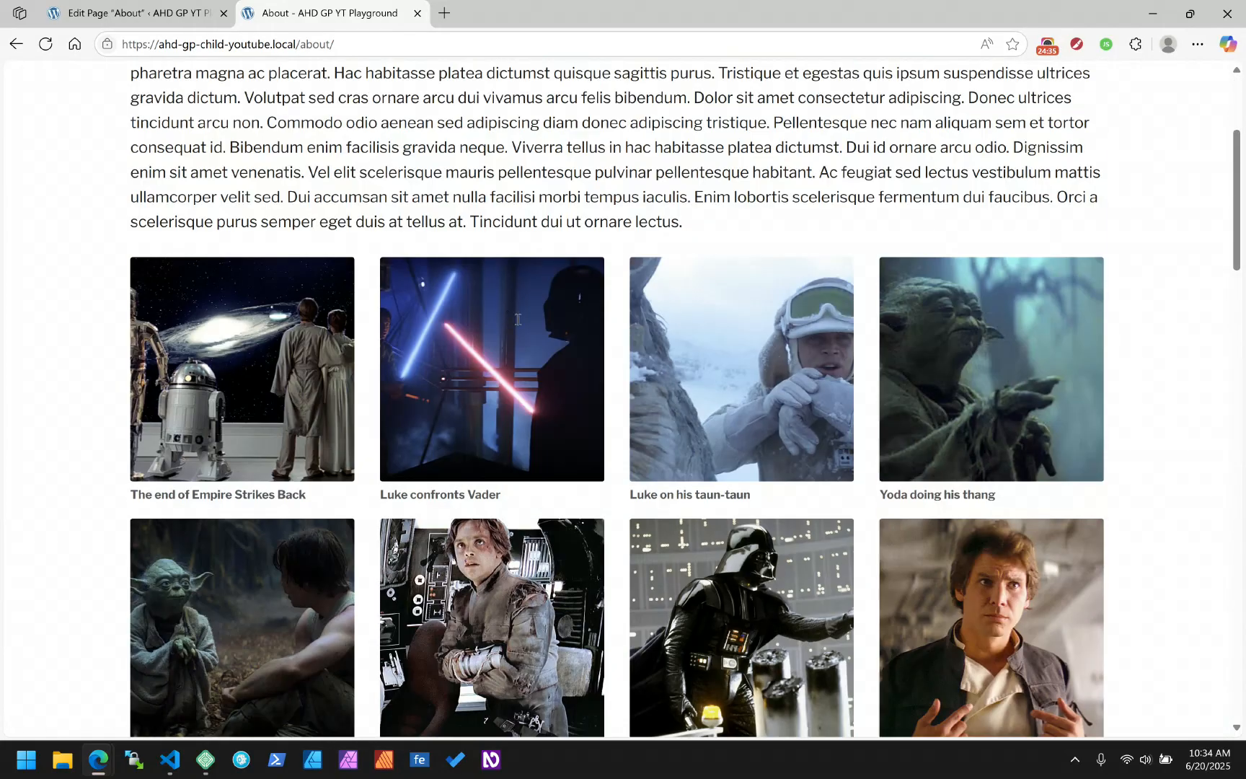
# Step: In the About page editor, move the Page Gallery Block directly below the paragraph under the level two heading and save the page
pyautogui.click(149, 8)
pyautogui.scroll(5, 432, 335)
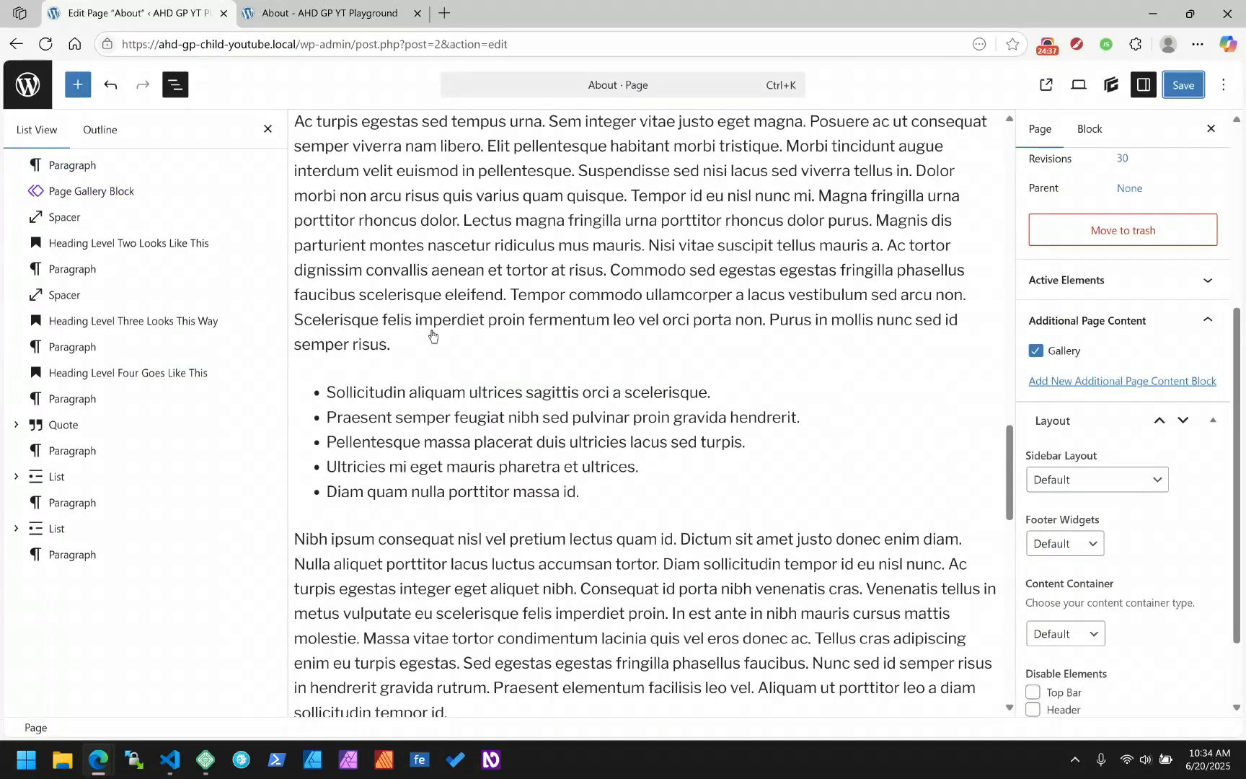
pyautogui.scroll(10, 433, 335)
pyautogui.scroll(-4, 433, 331)
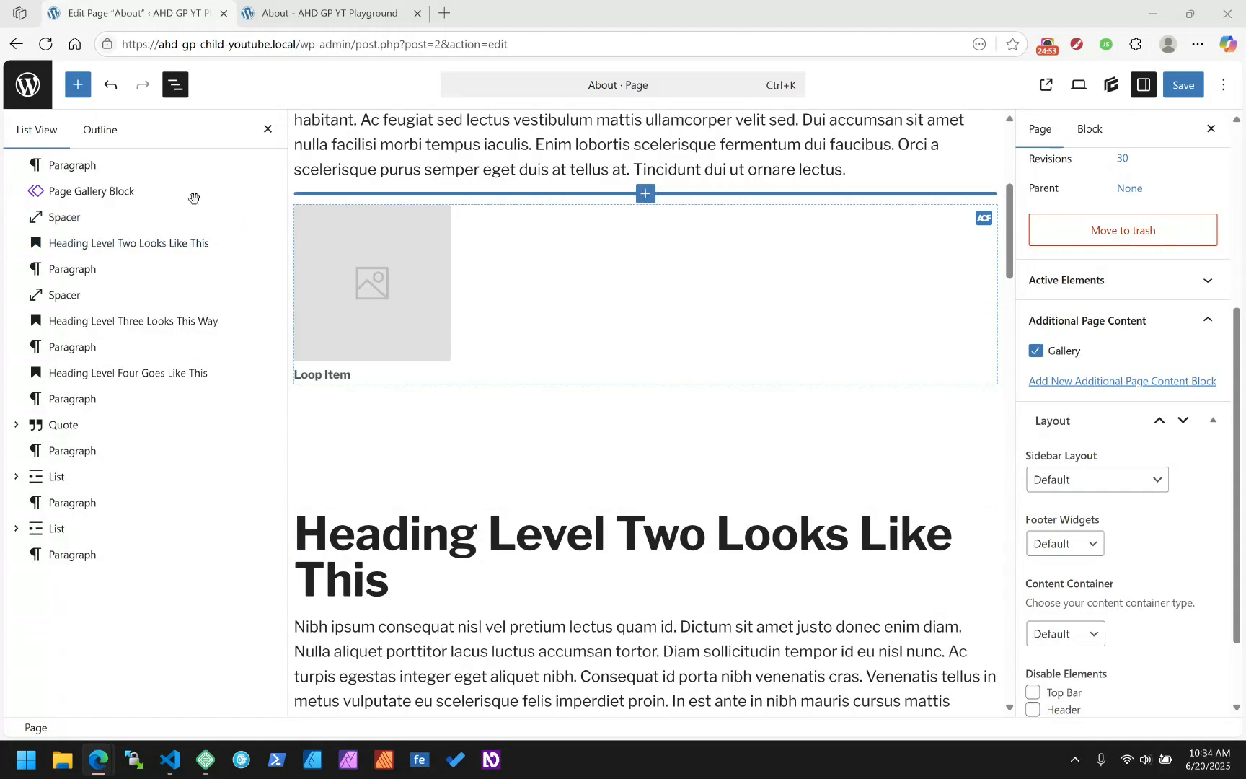
pyautogui.click(88, 191)
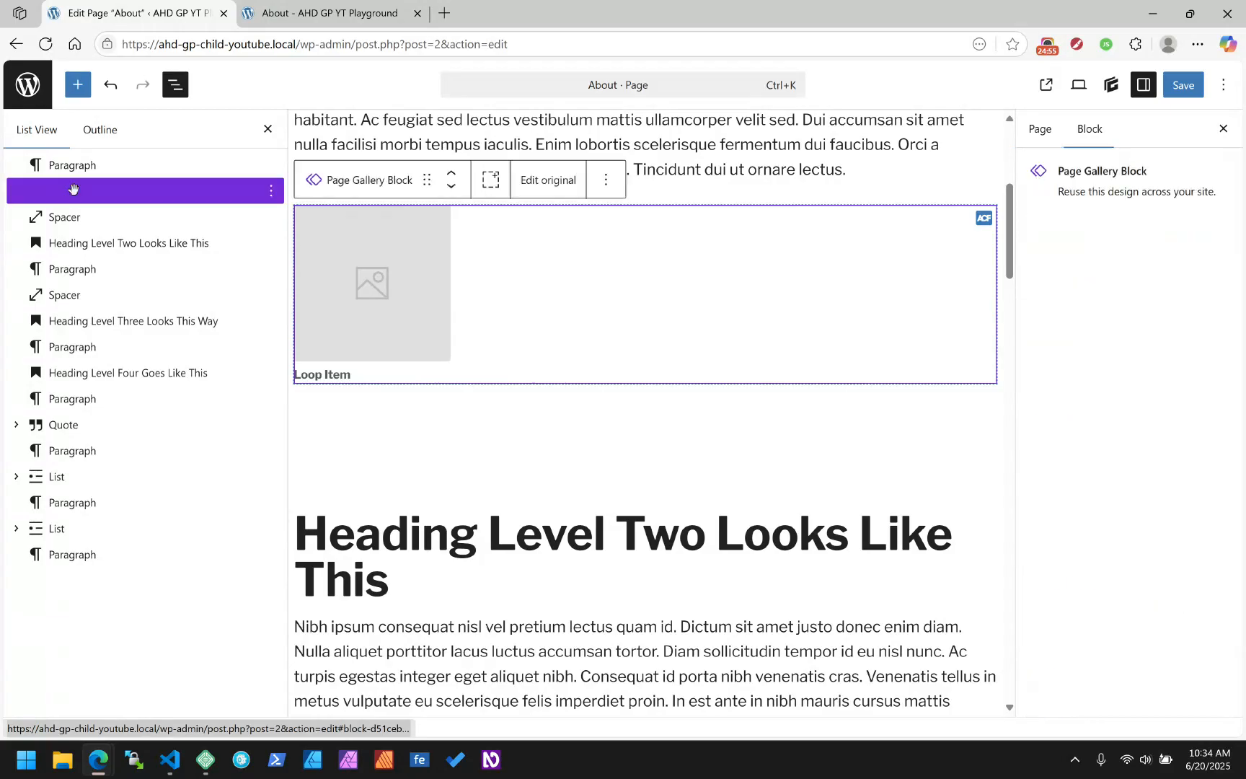
pyautogui.moveTo(74, 190); pyautogui.dragTo(75, 274)
pyautogui.scroll(2, 639, 122)
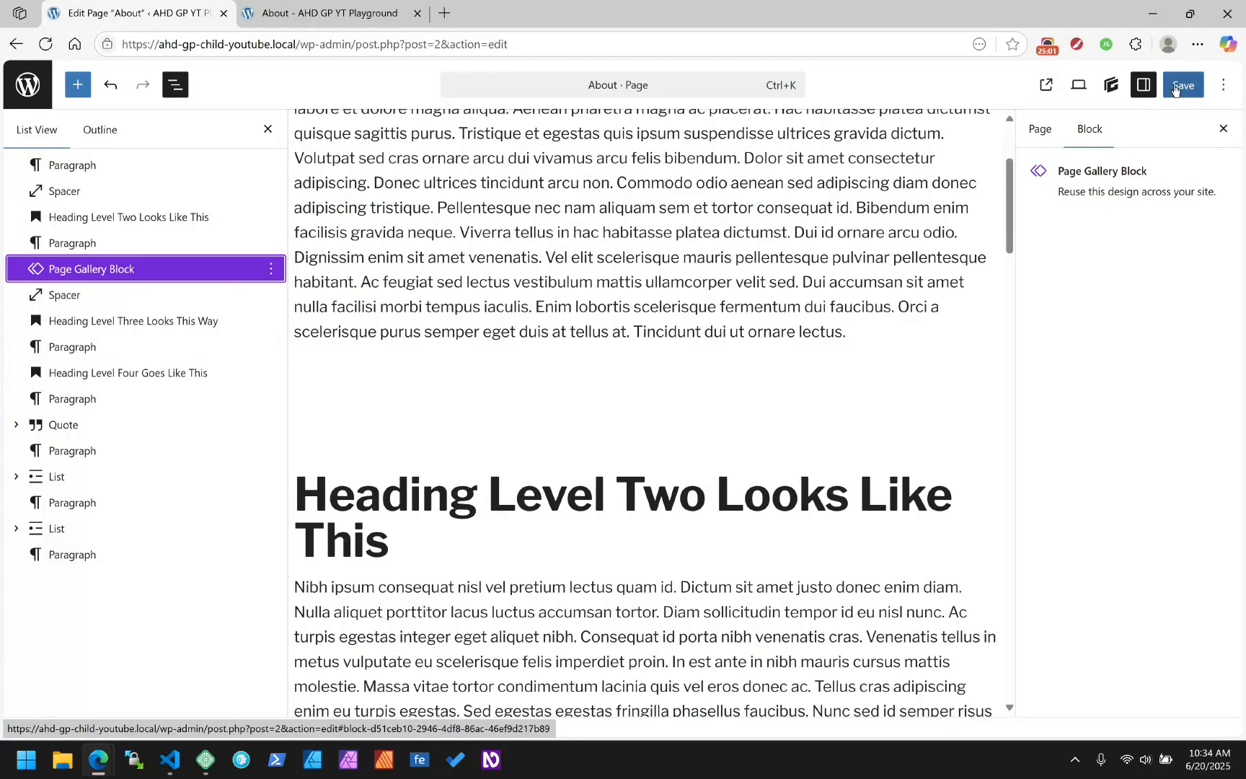
pyautogui.click(1174, 87)
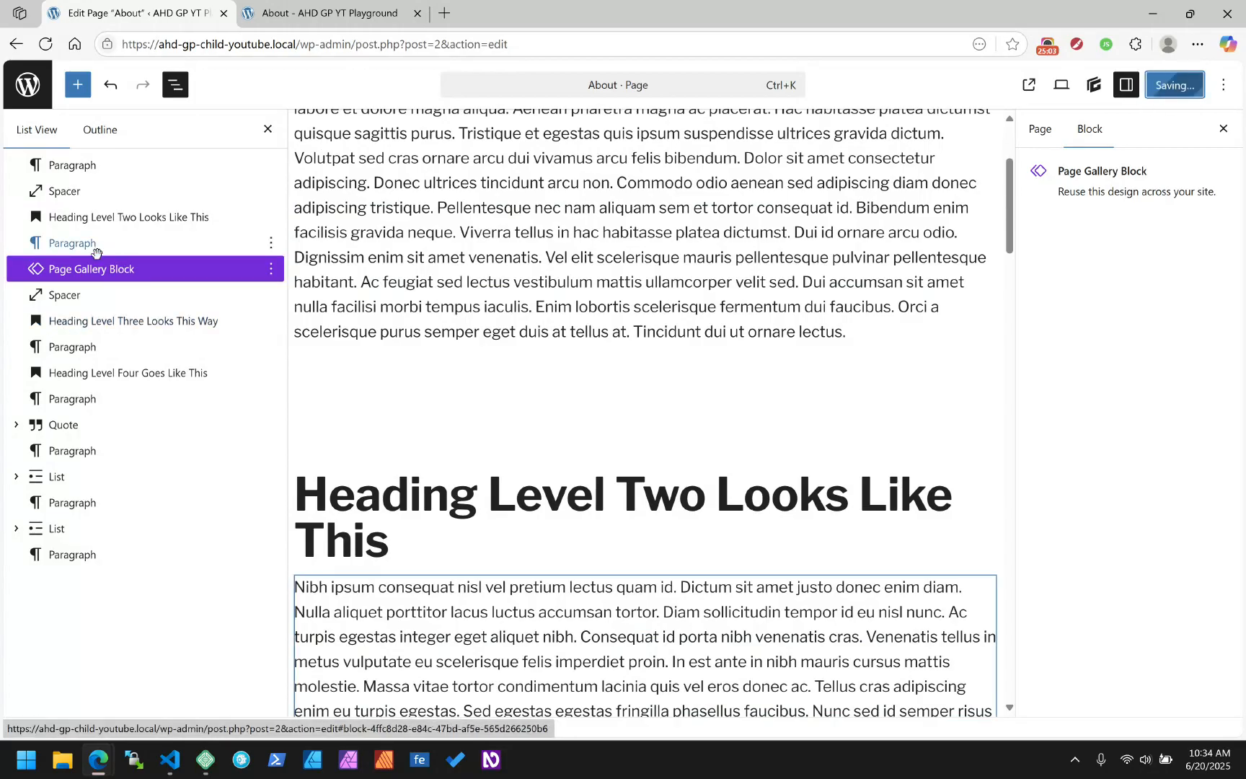
pyautogui.scroll(-4, 381, 397)
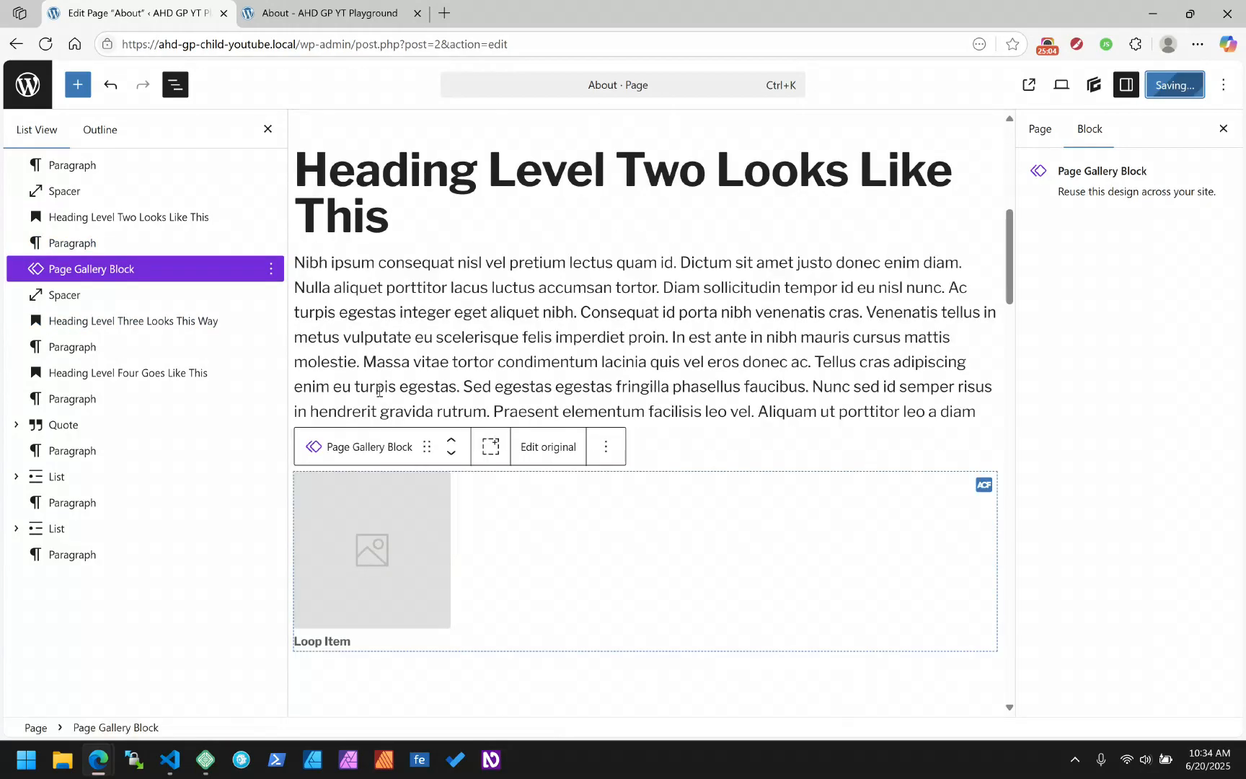
# Step: Reload the live About page, check the gallery's new position and preview the "Luke hears Vader's voice" image in the lightbox
pyautogui.click(333, 20)
pyautogui.click(45, 45)
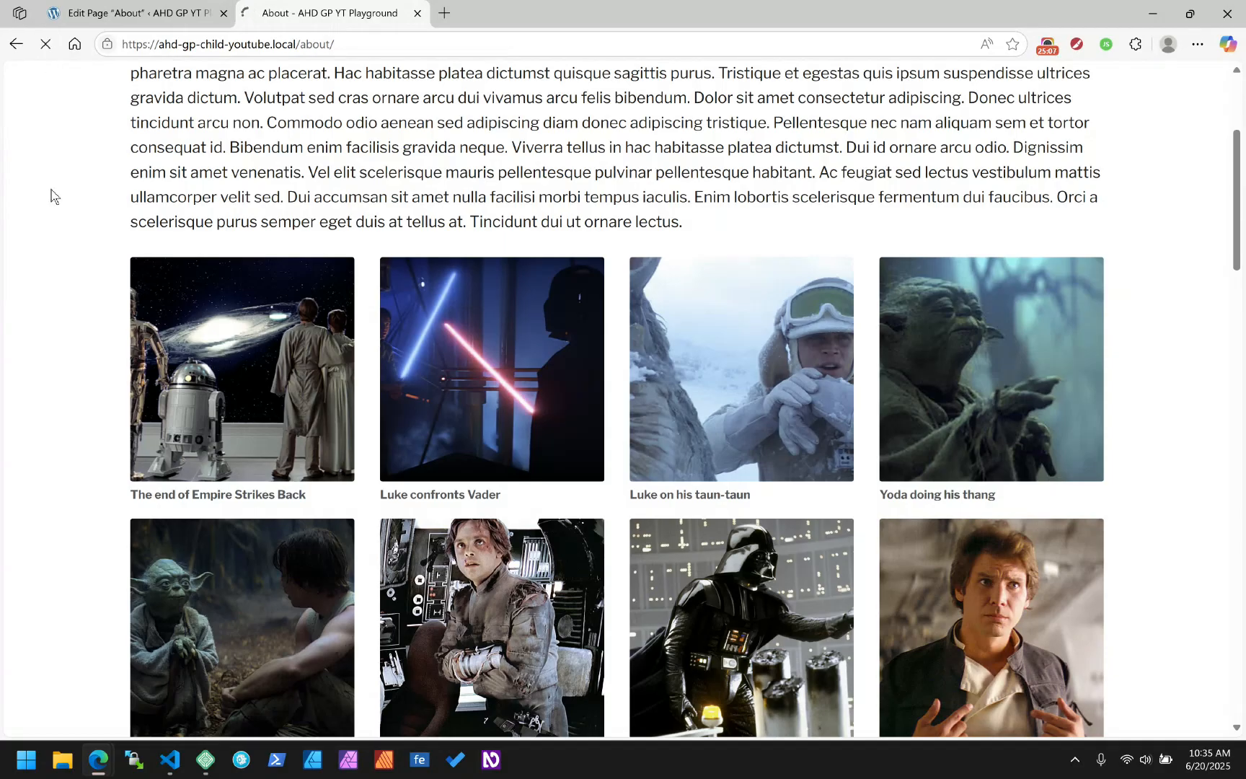
pyautogui.scroll(-2, 50, 194)
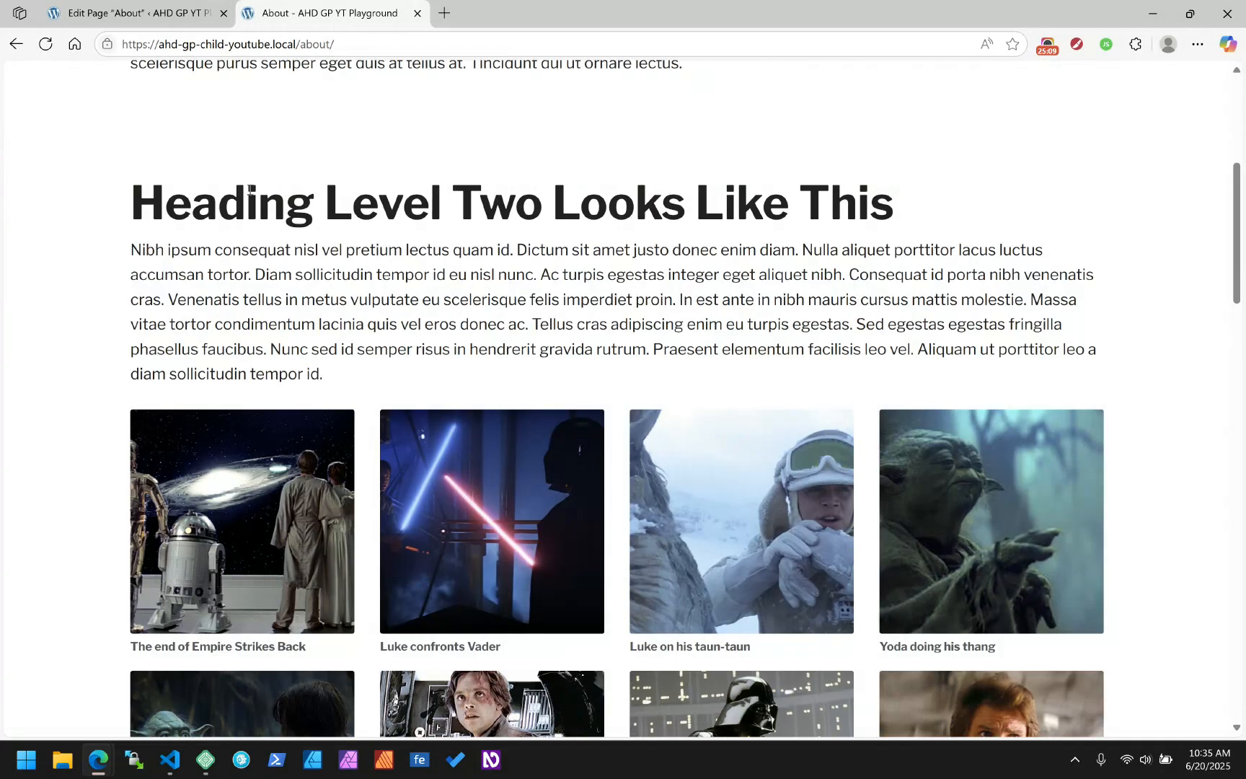
pyautogui.scroll(-4, 248, 189)
pyautogui.click(504, 454)
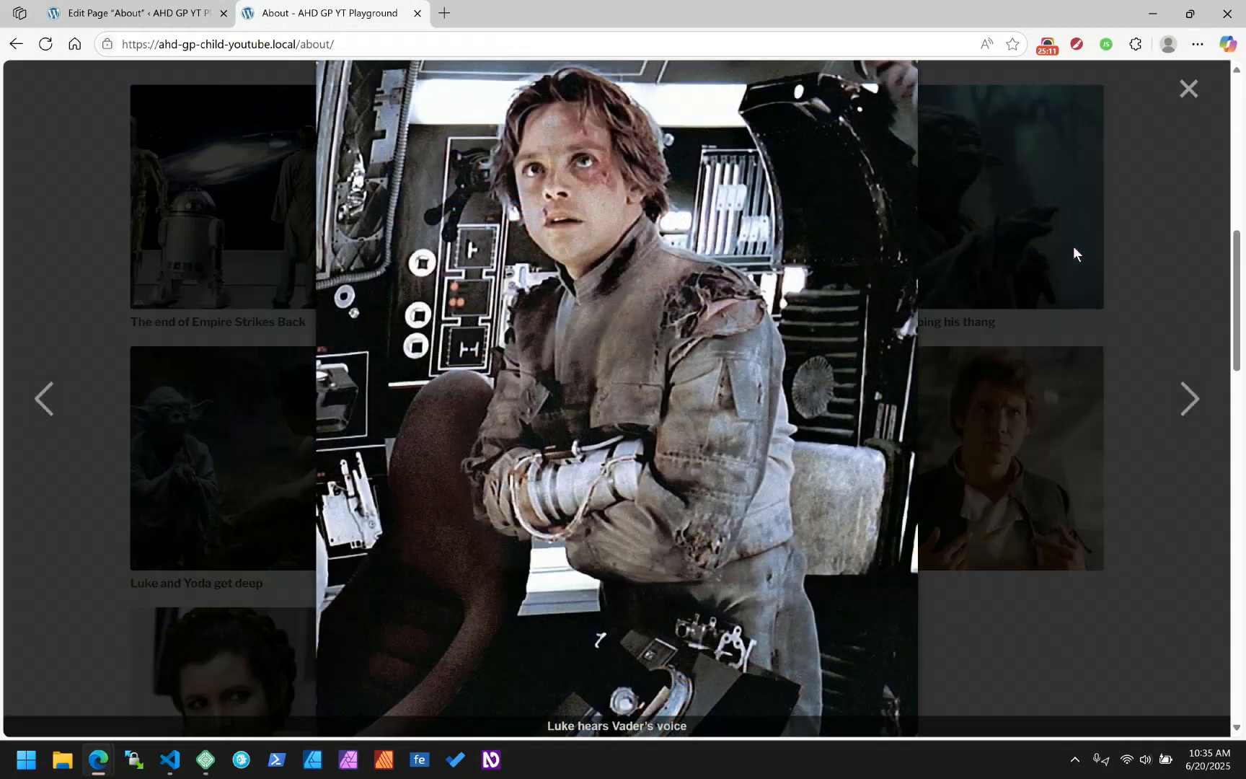
pyautogui.press('Left')
pyautogui.press('Escape')
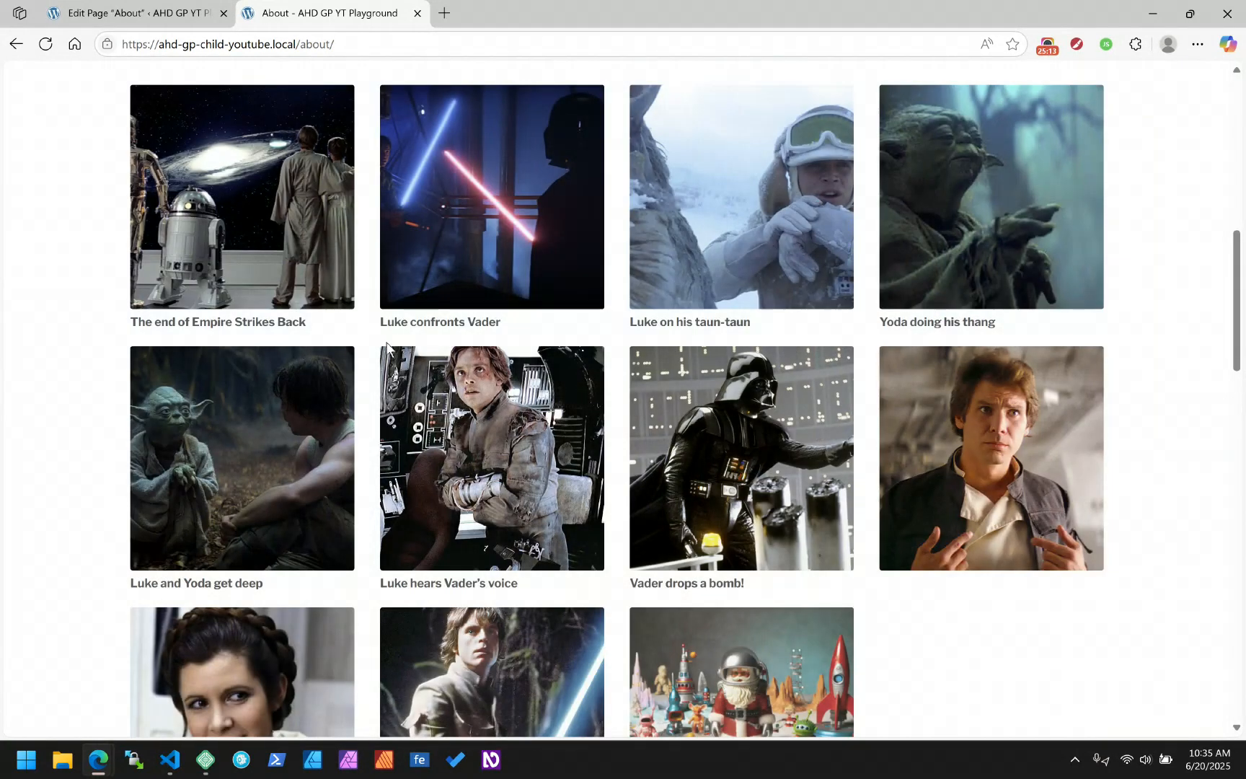
pyautogui.scroll(-10, 387, 346)
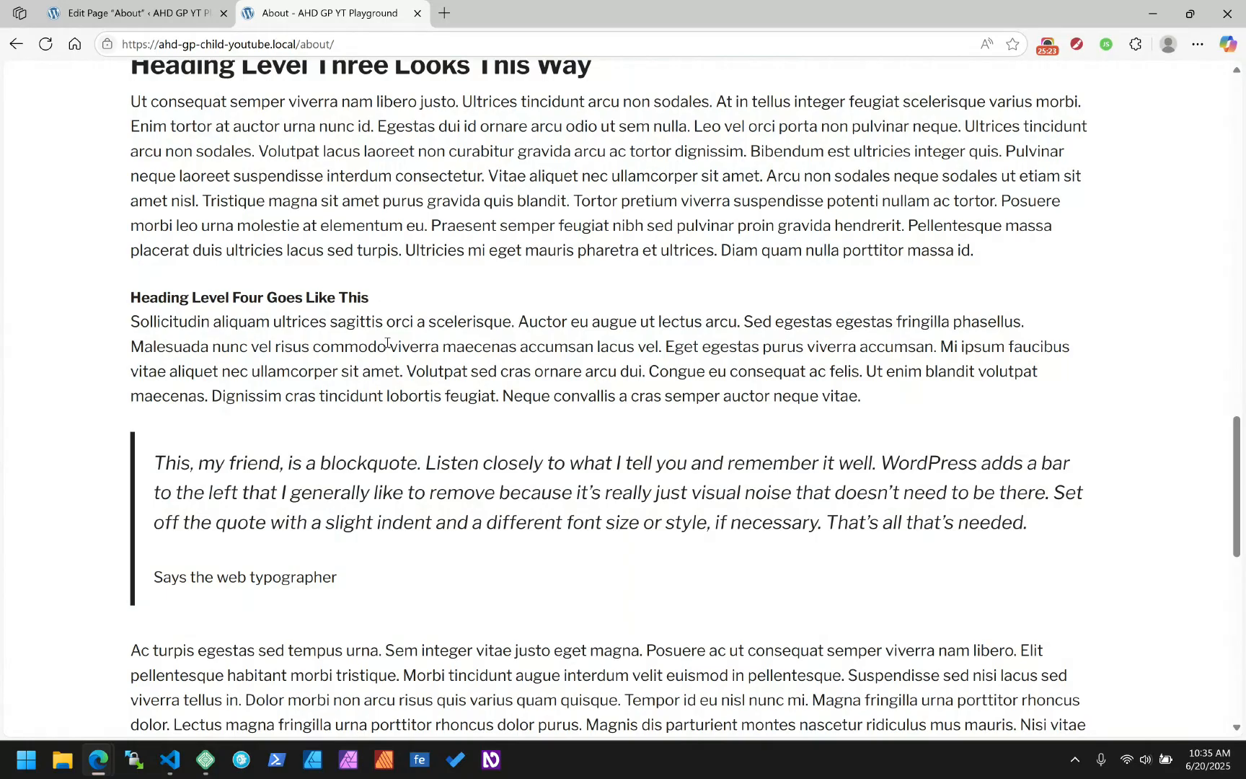
pyautogui.scroll(-10, 409, 443)
pyautogui.scroll(20, 410, 443)
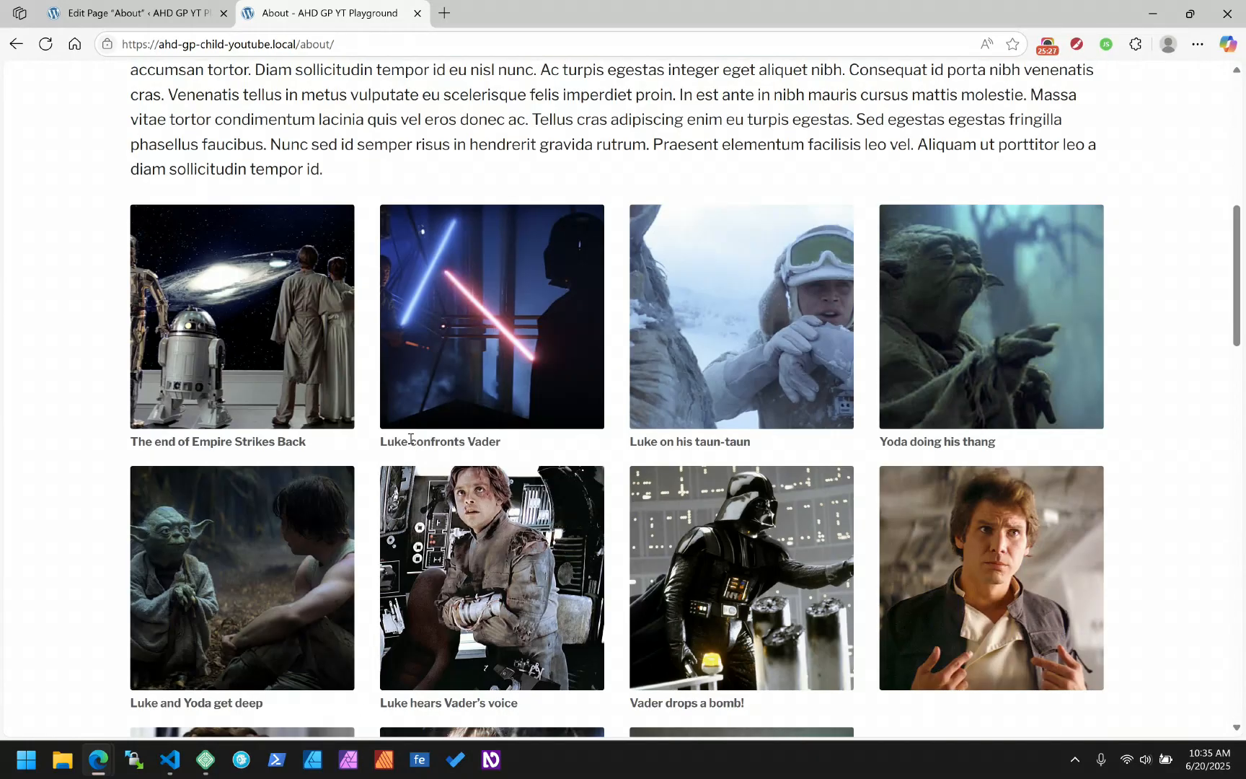
# Step: Review the Page Gallery field, the Gallery term under Additional Page Content and the gallery block's placement in the About page editor
pyautogui.click(134, 13)
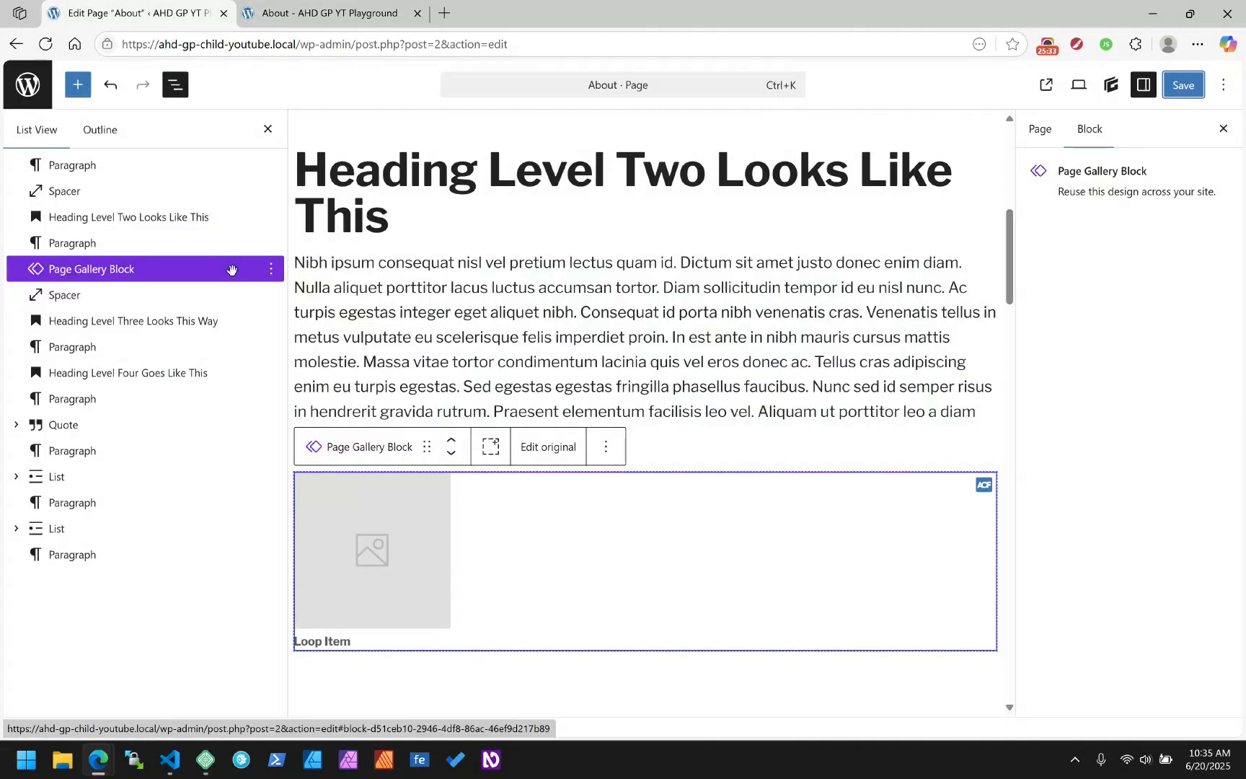
pyautogui.scroll(-10, 408, 426)
pyautogui.scroll(-8, 407, 426)
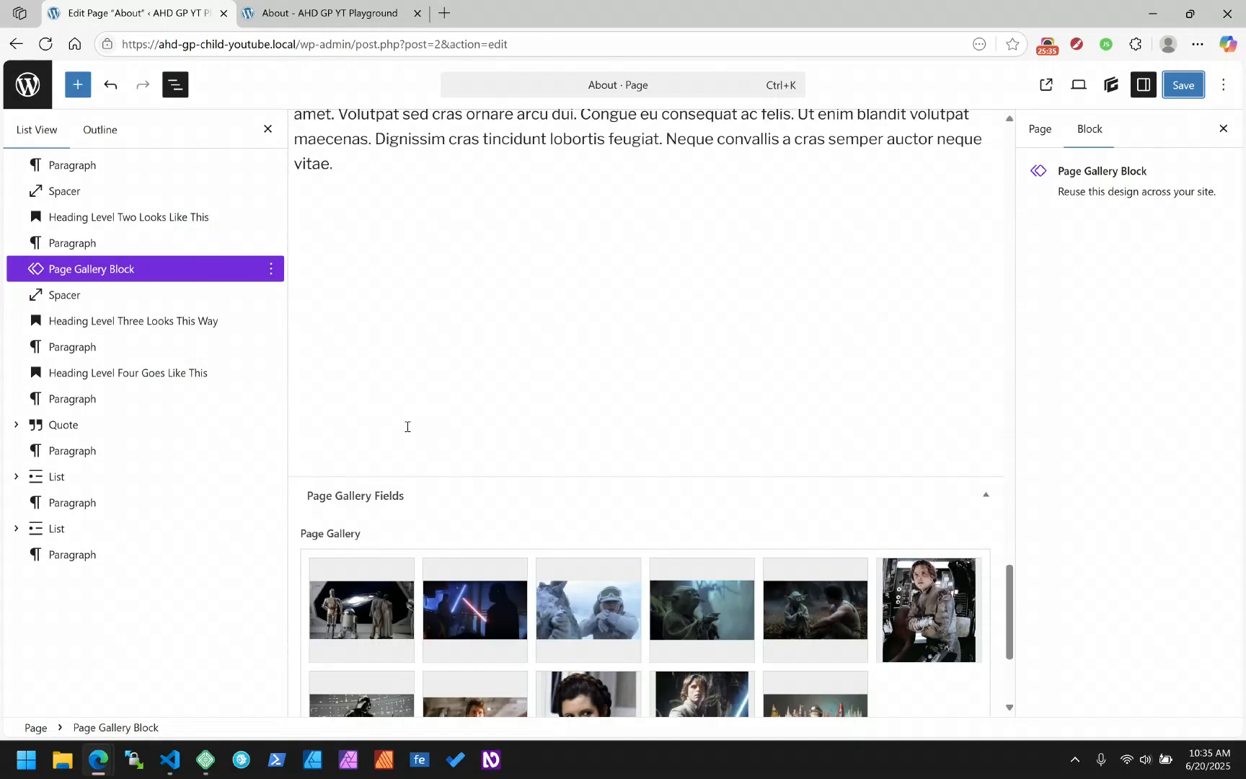
pyautogui.click(1029, 137)
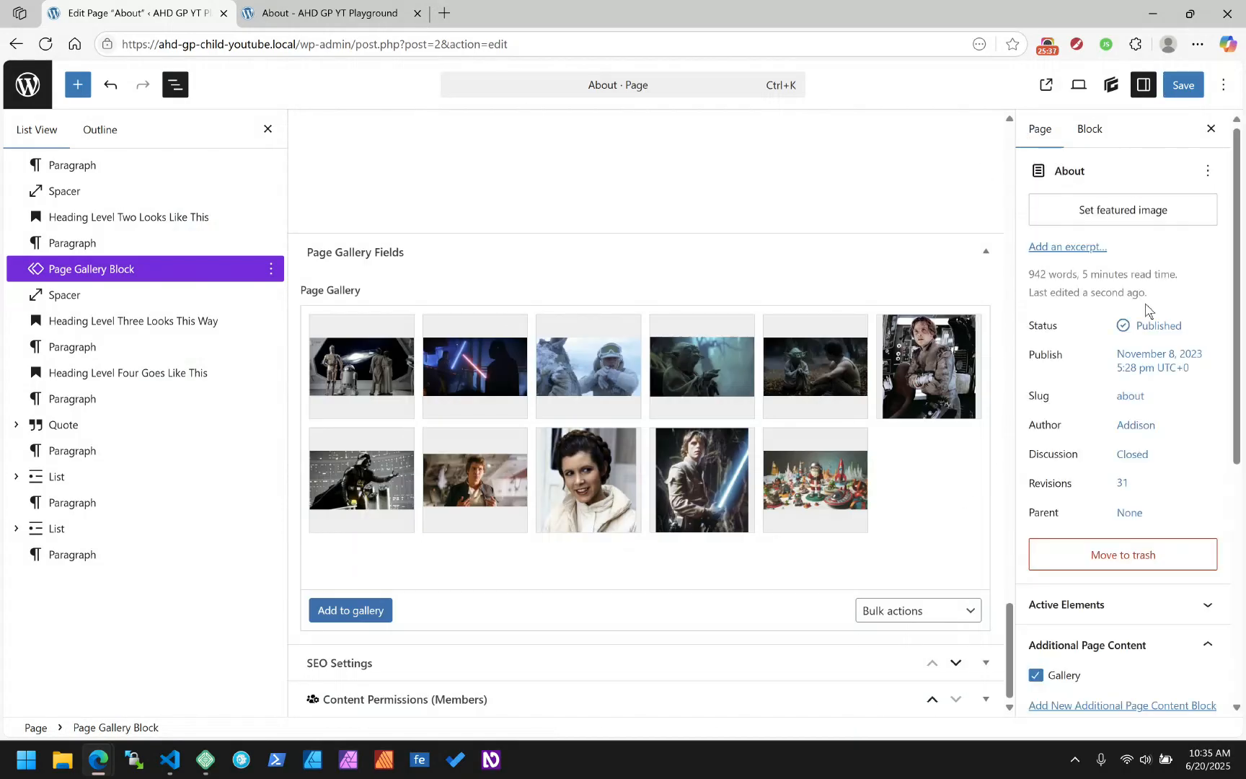
pyautogui.scroll(-6, 1124, 374)
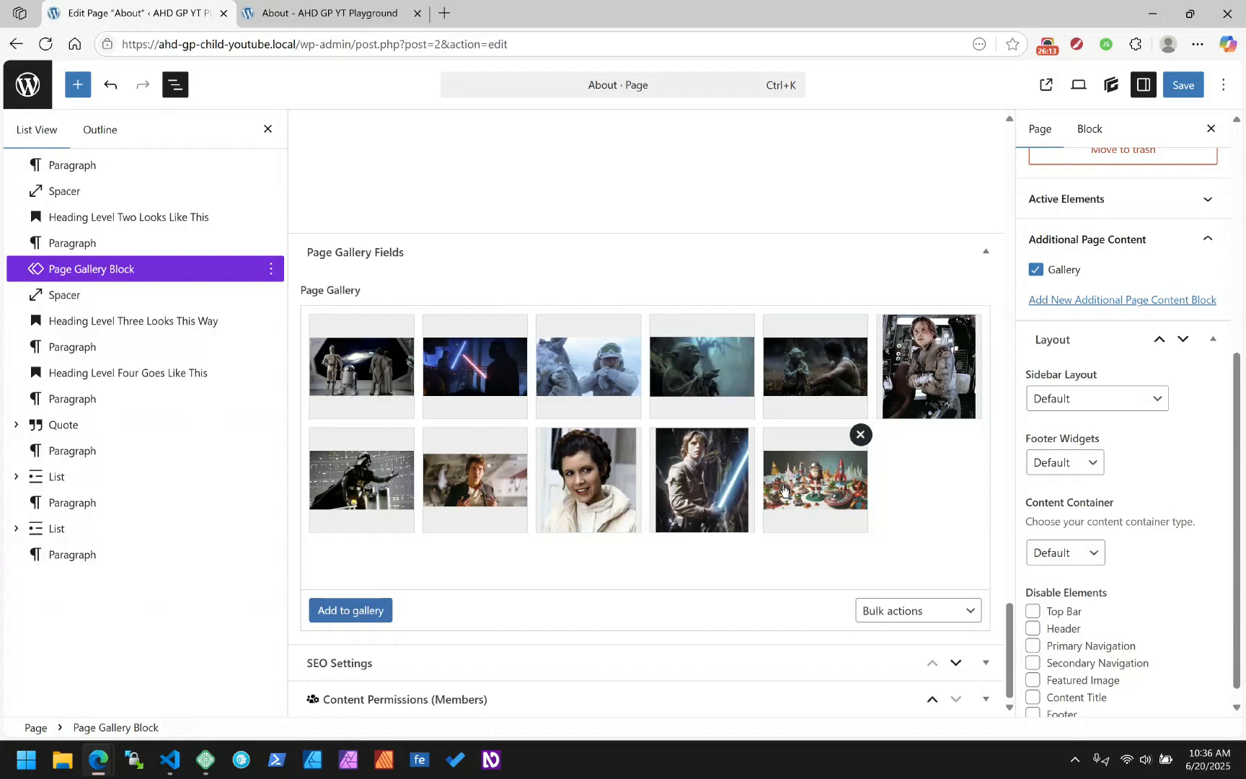
pyautogui.scroll(10, 648, 360)
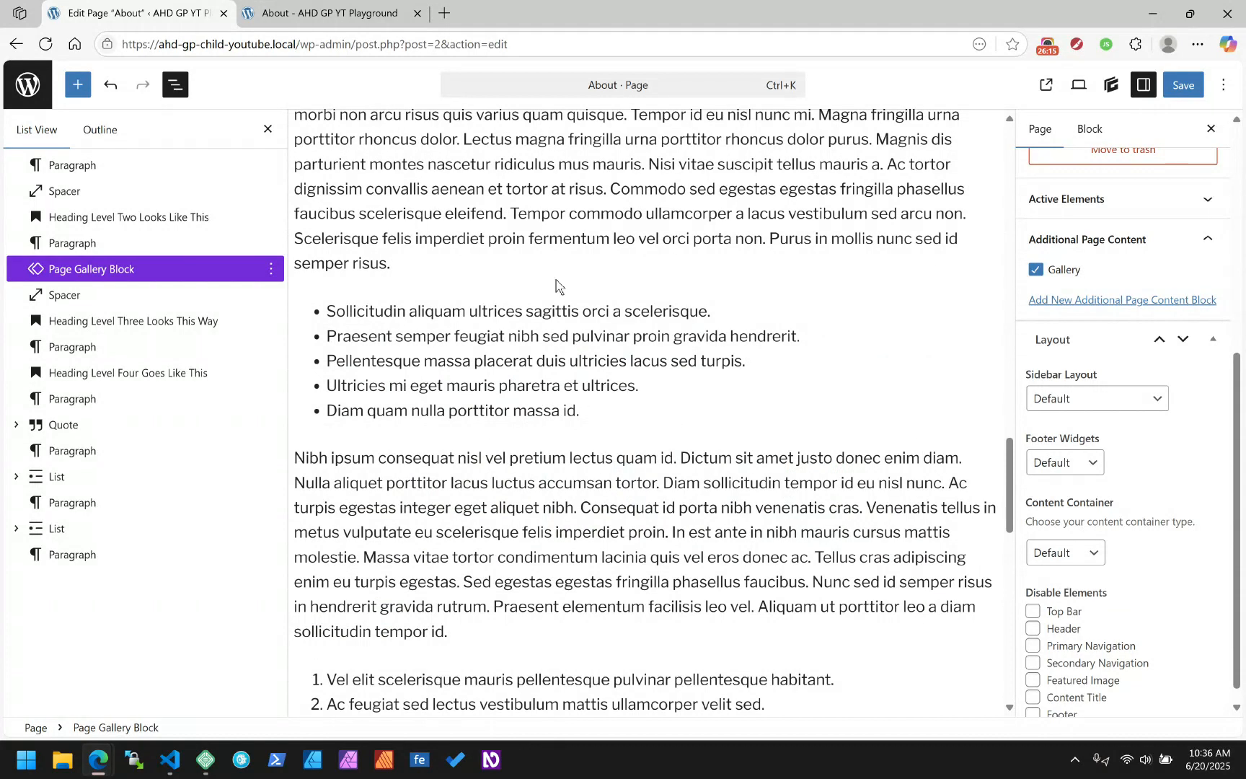
pyautogui.scroll(6, 504, 289)
pyautogui.scroll(-15, 630, 360)
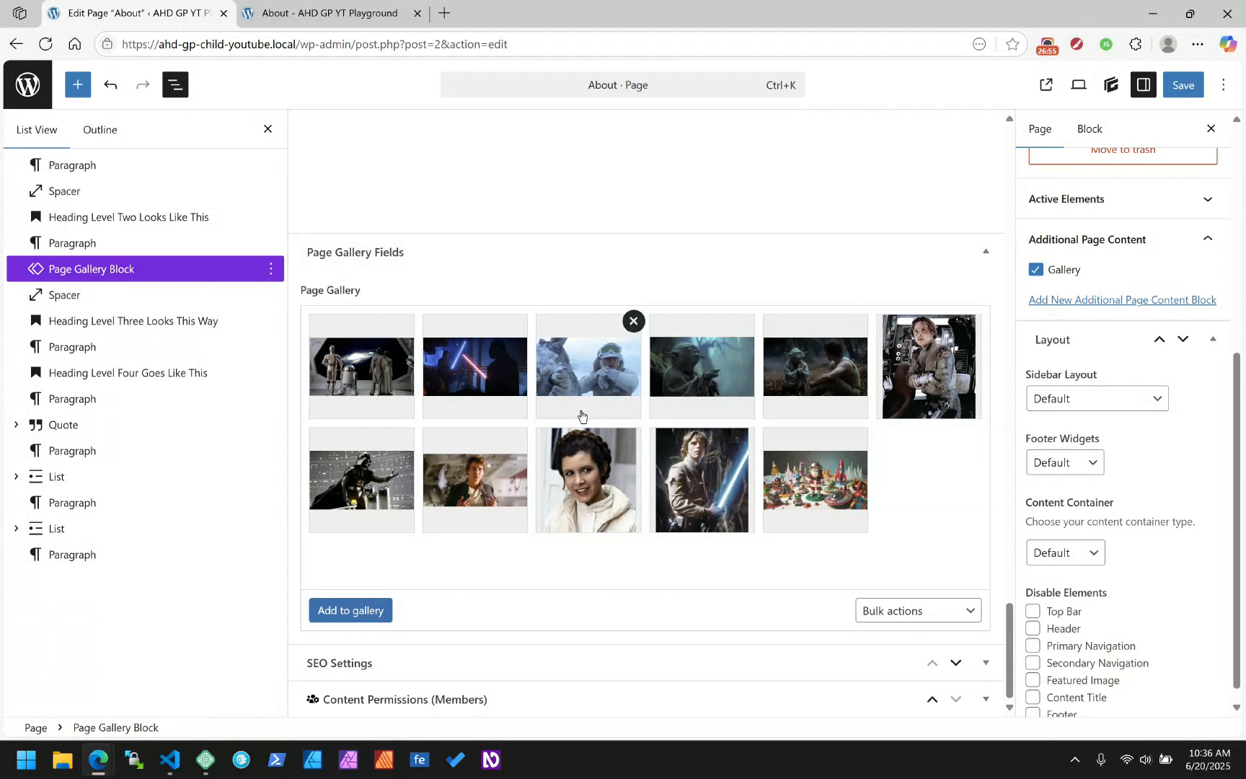
pyautogui.scroll(20, 582, 416)
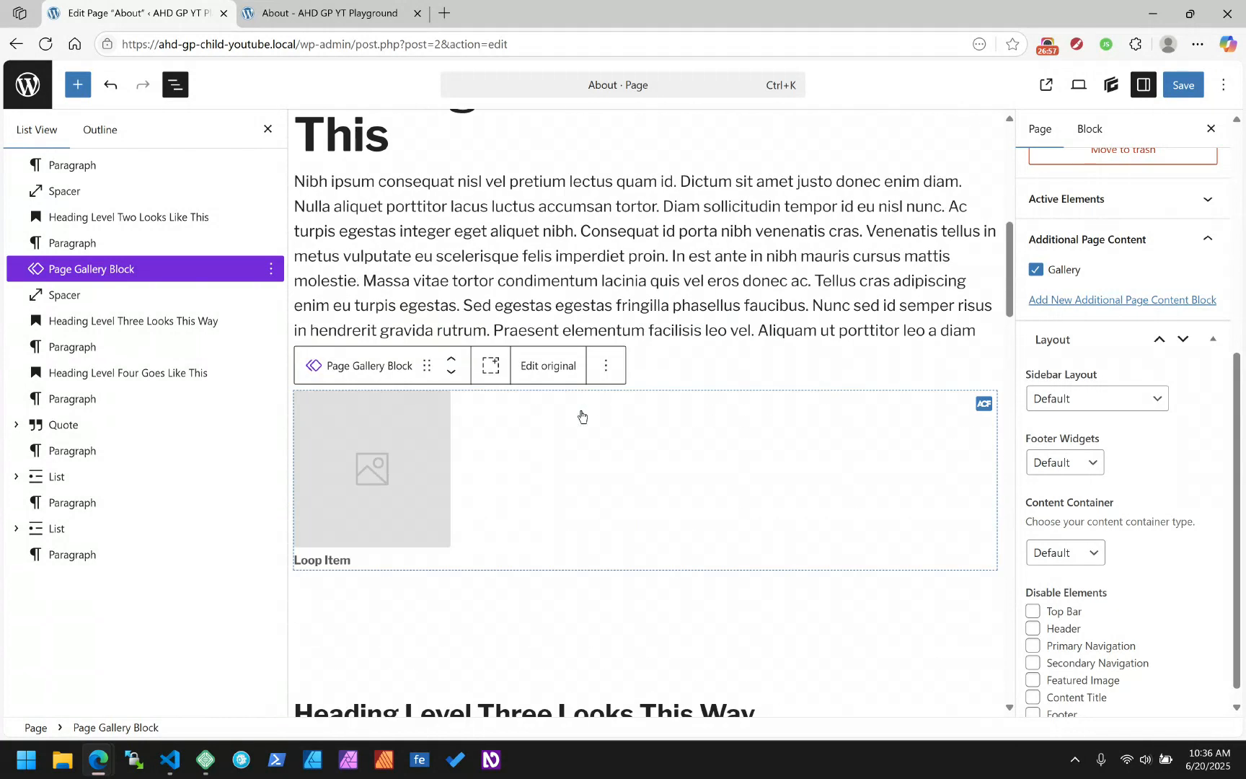
pyautogui.scroll(-2, 583, 416)
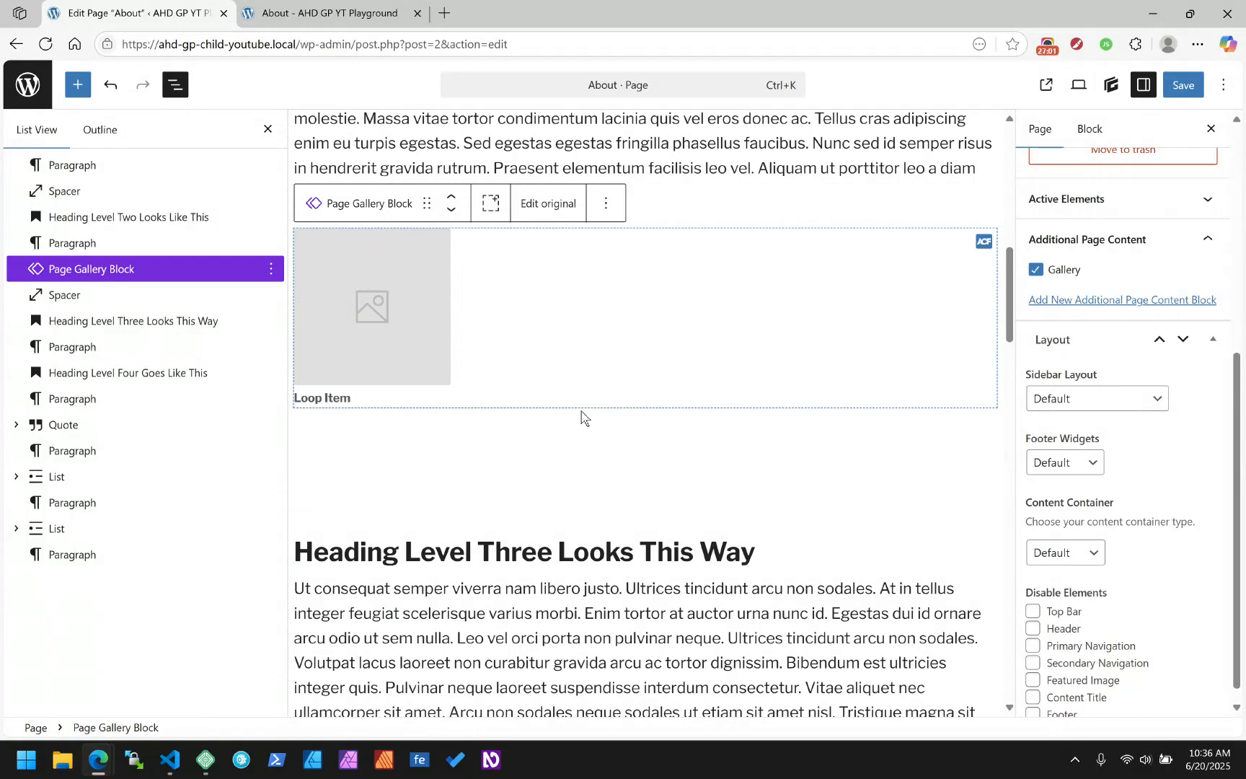
pyautogui.scroll(10, 582, 416)
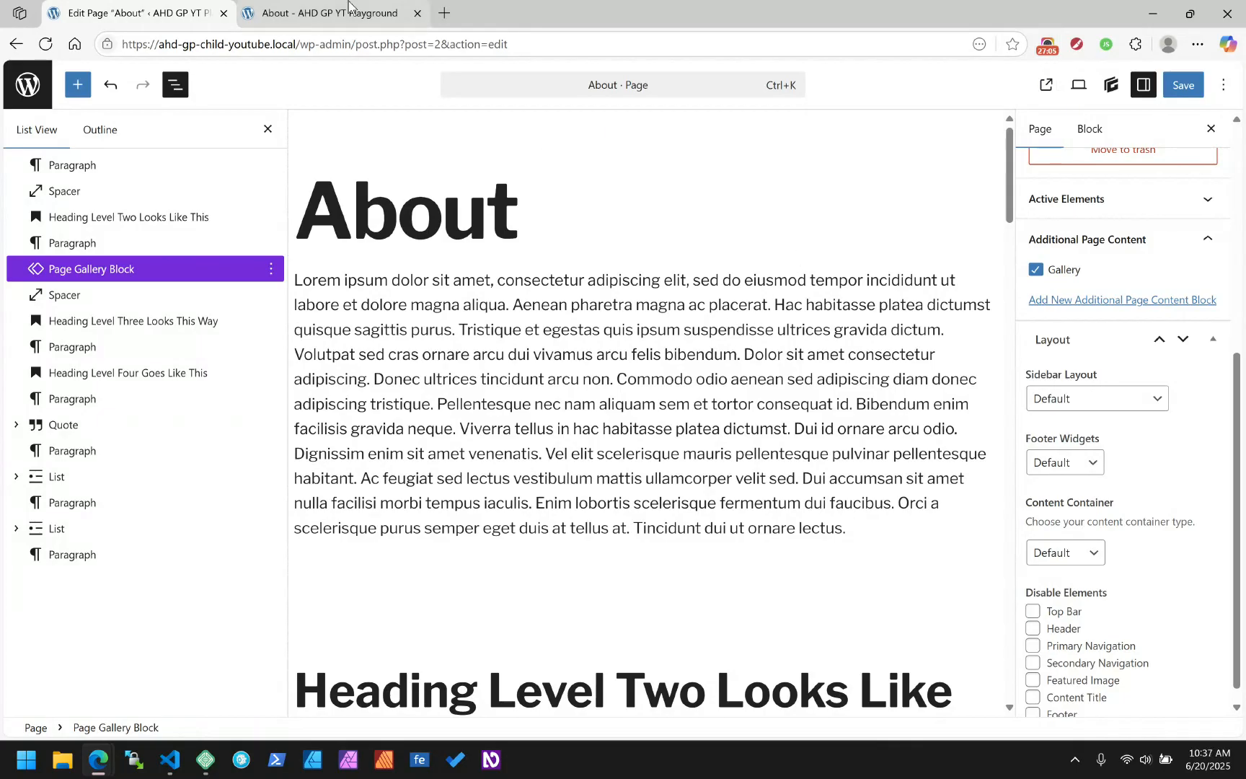
# Step: Look over the gallery on the live About page and open the space Santa image in the lightbox
pyautogui.click(328, 13)
pyautogui.scroll(-1, 295, 259)
pyautogui.scroll(-1, 296, 259)
pyautogui.scroll(1, 321, 317)
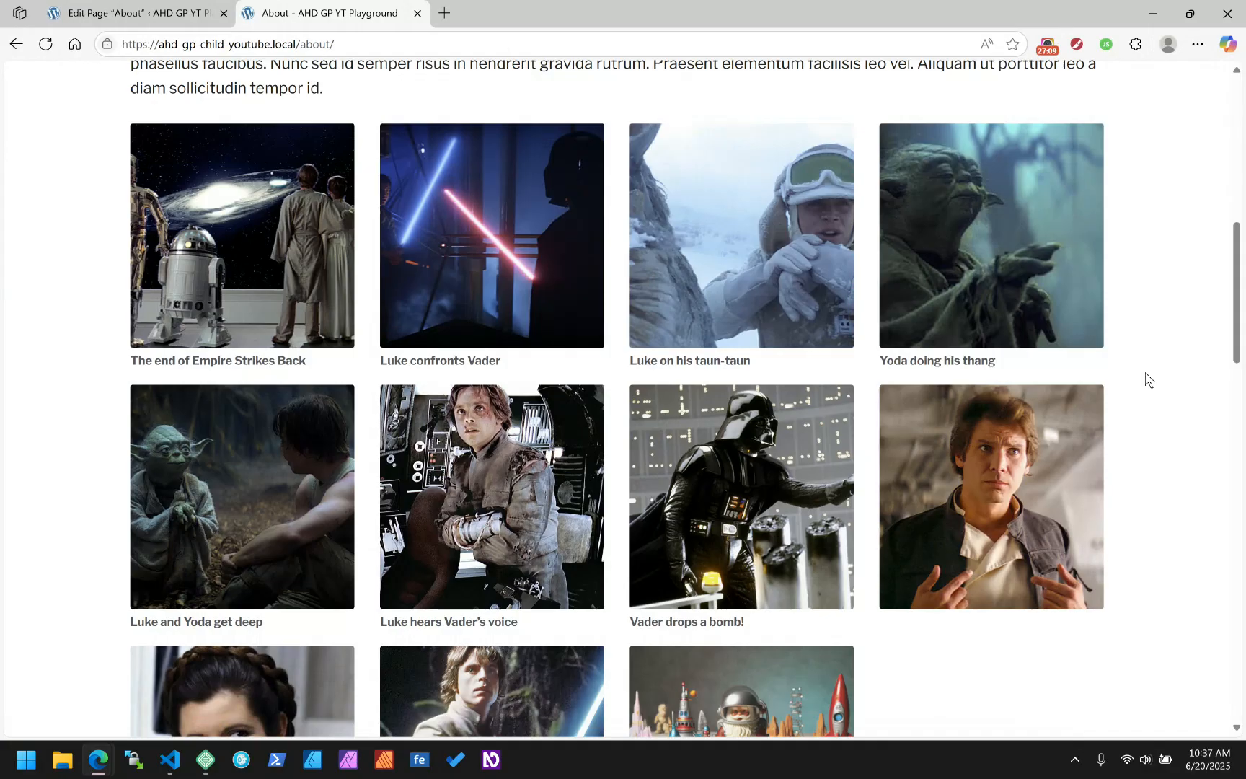
pyautogui.scroll(-2, 1149, 379)
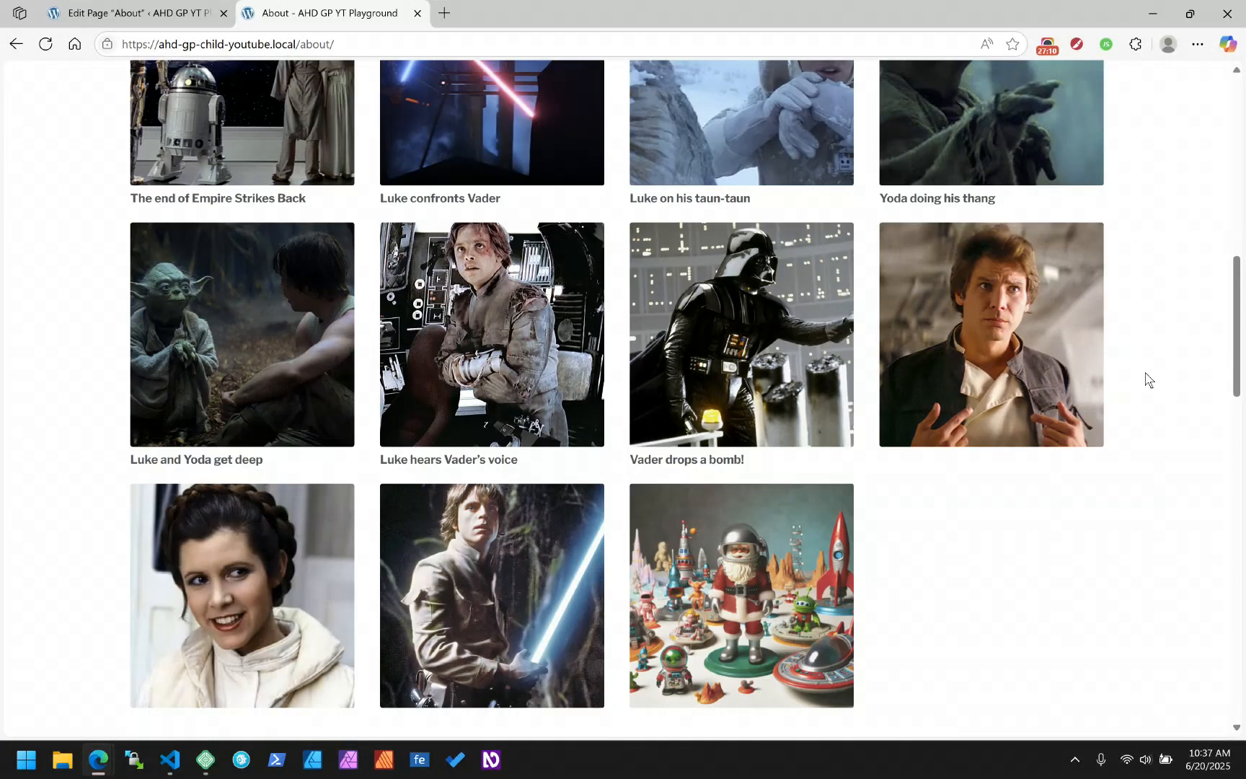
pyautogui.click(736, 586)
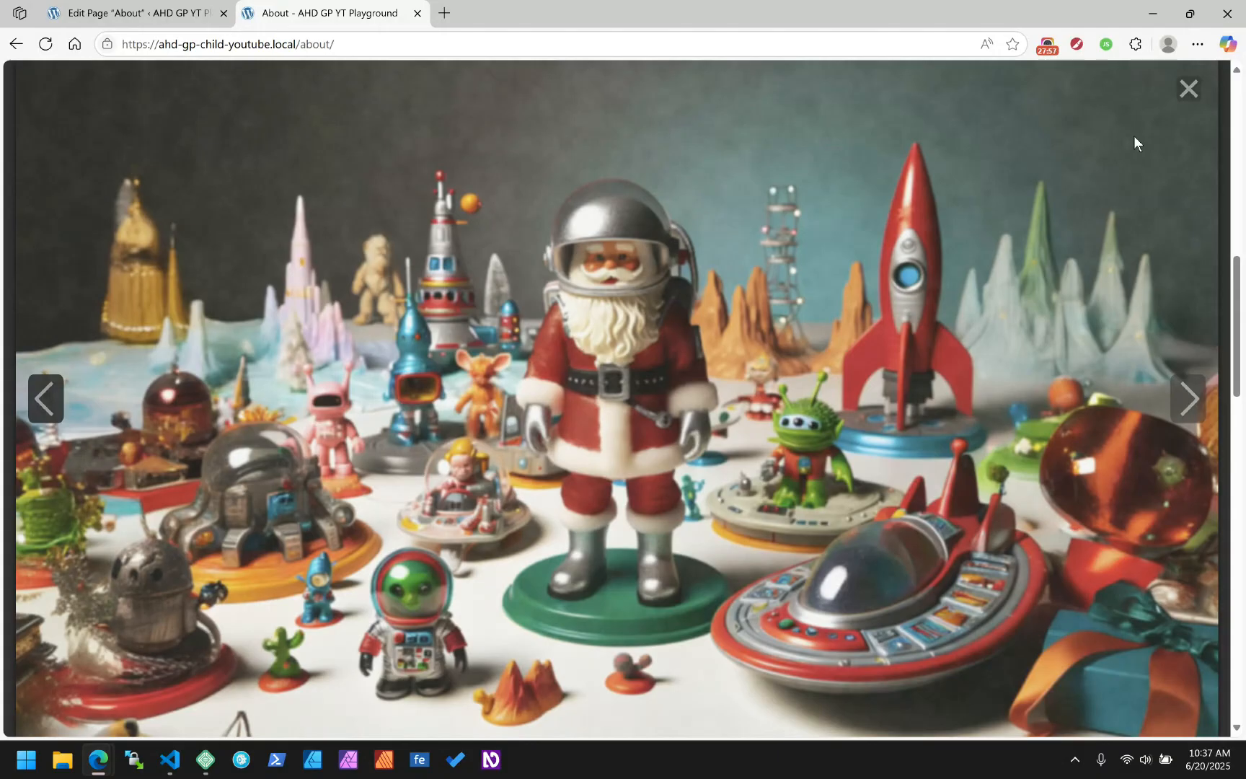
pyautogui.click(1046, 48)
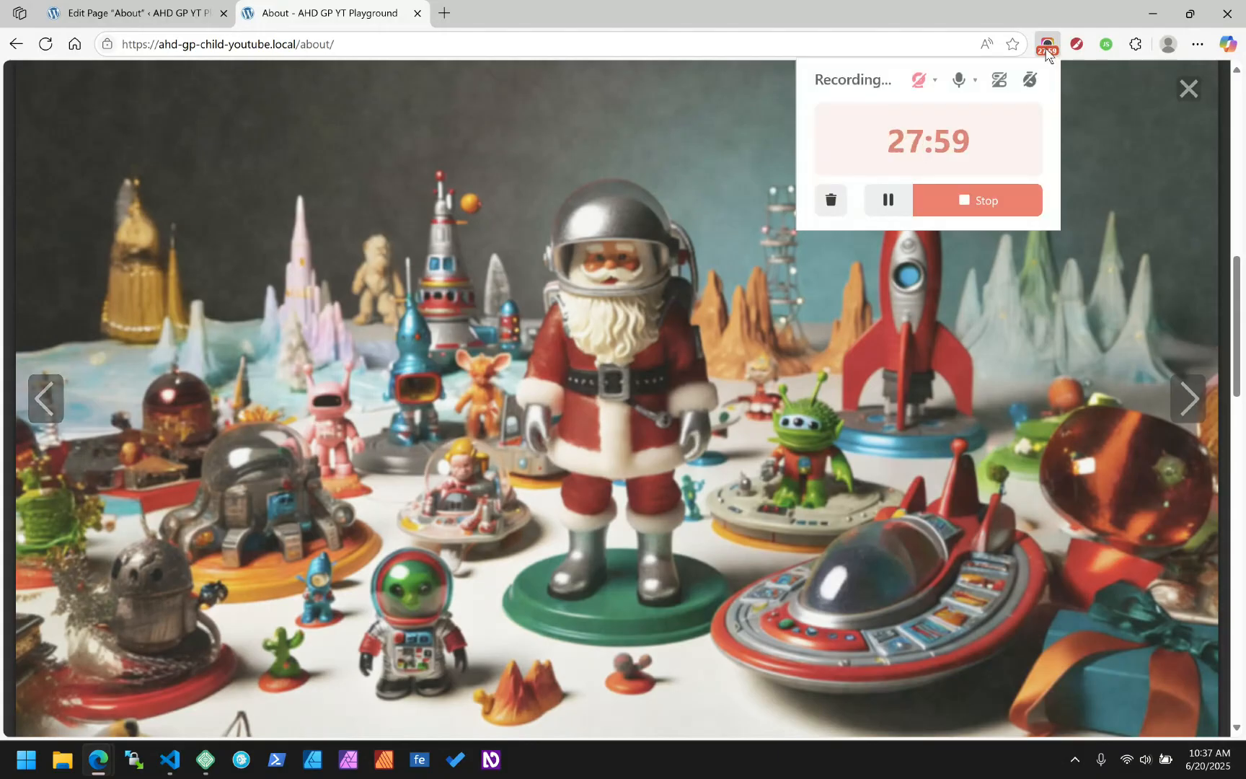